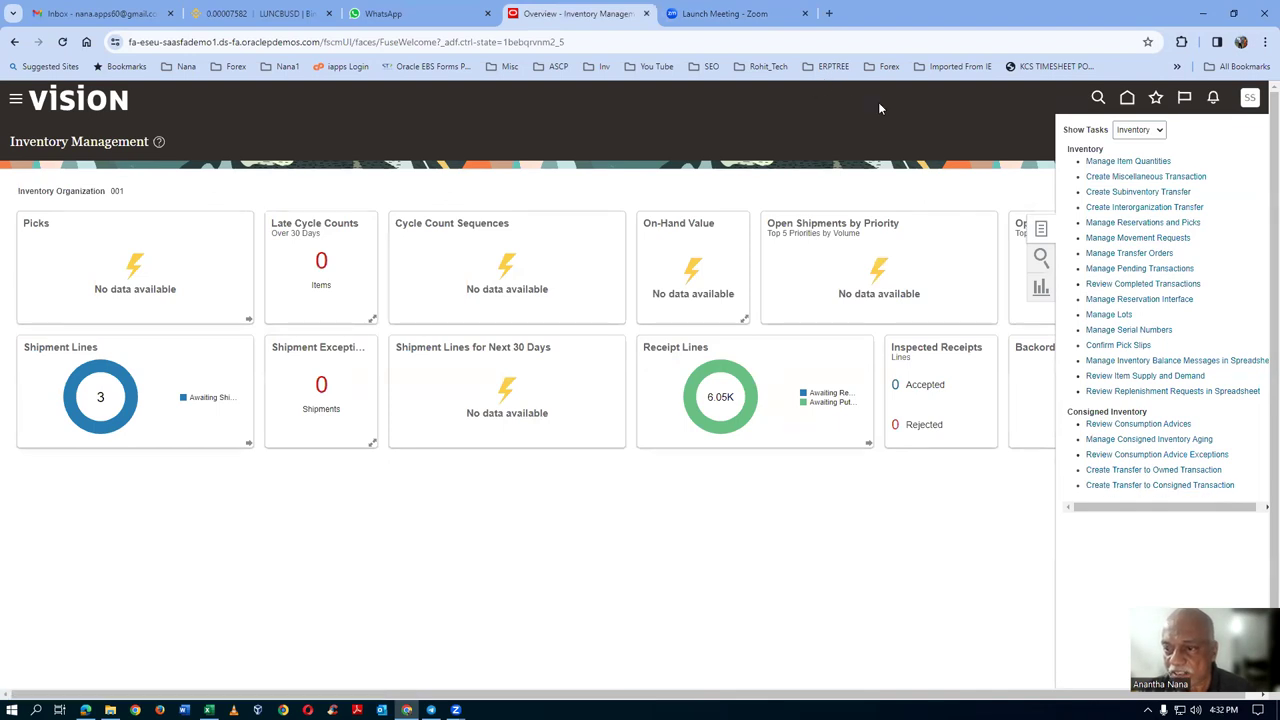
Step: Show the Inventory Management task panel listing Inventory and Consigned Inventory tasks
click(1150, 131)
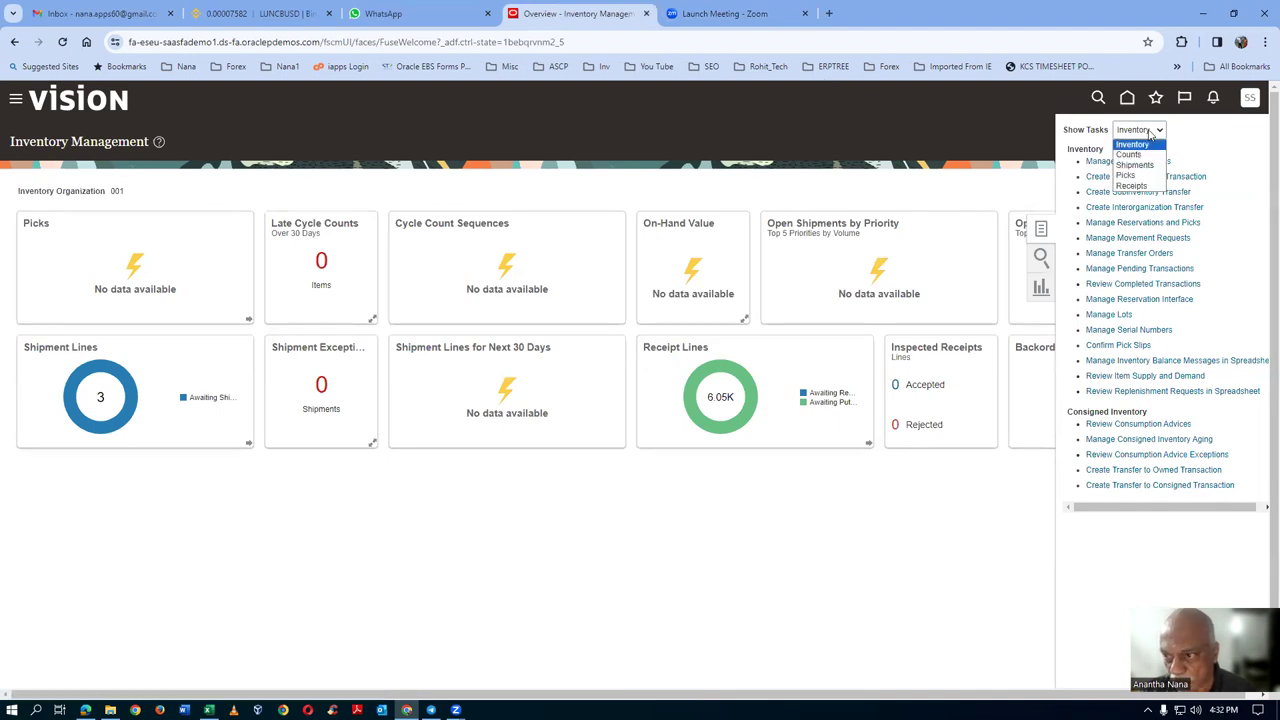
Step: Switch the task list to Counts, then close the panel to reveal all dashboard tiles
click(1130, 155)
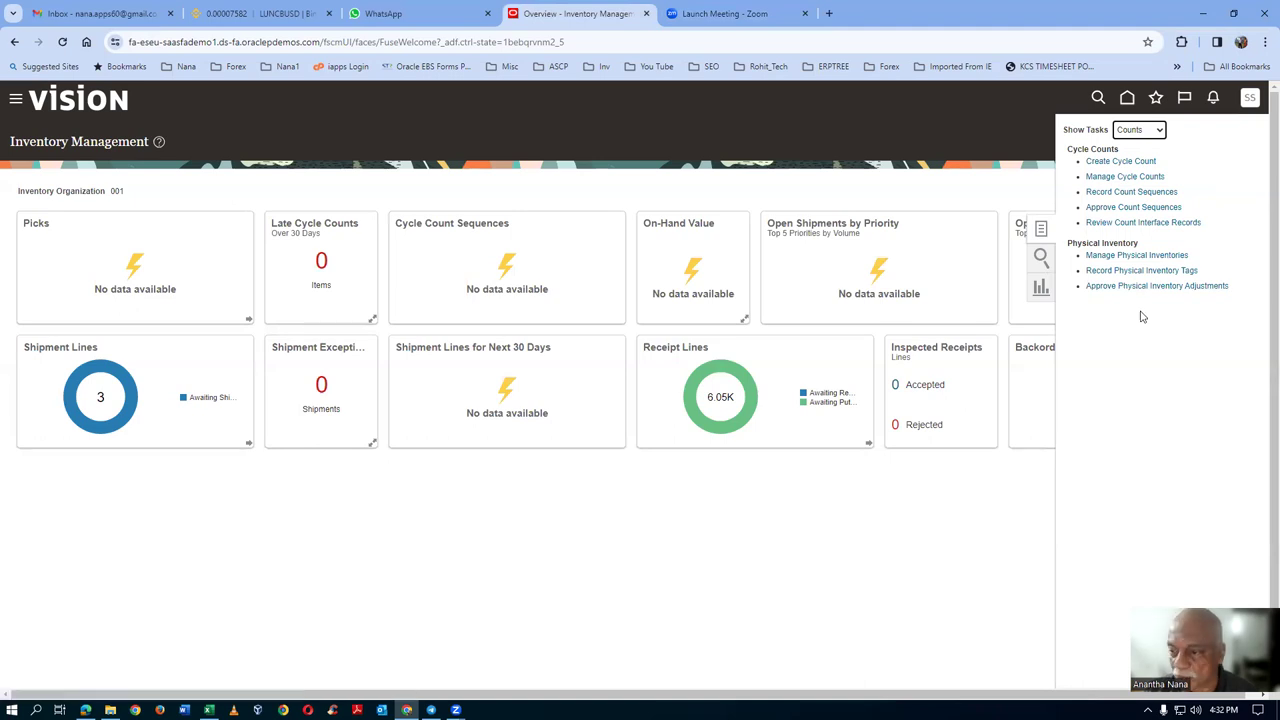
click(908, 540)
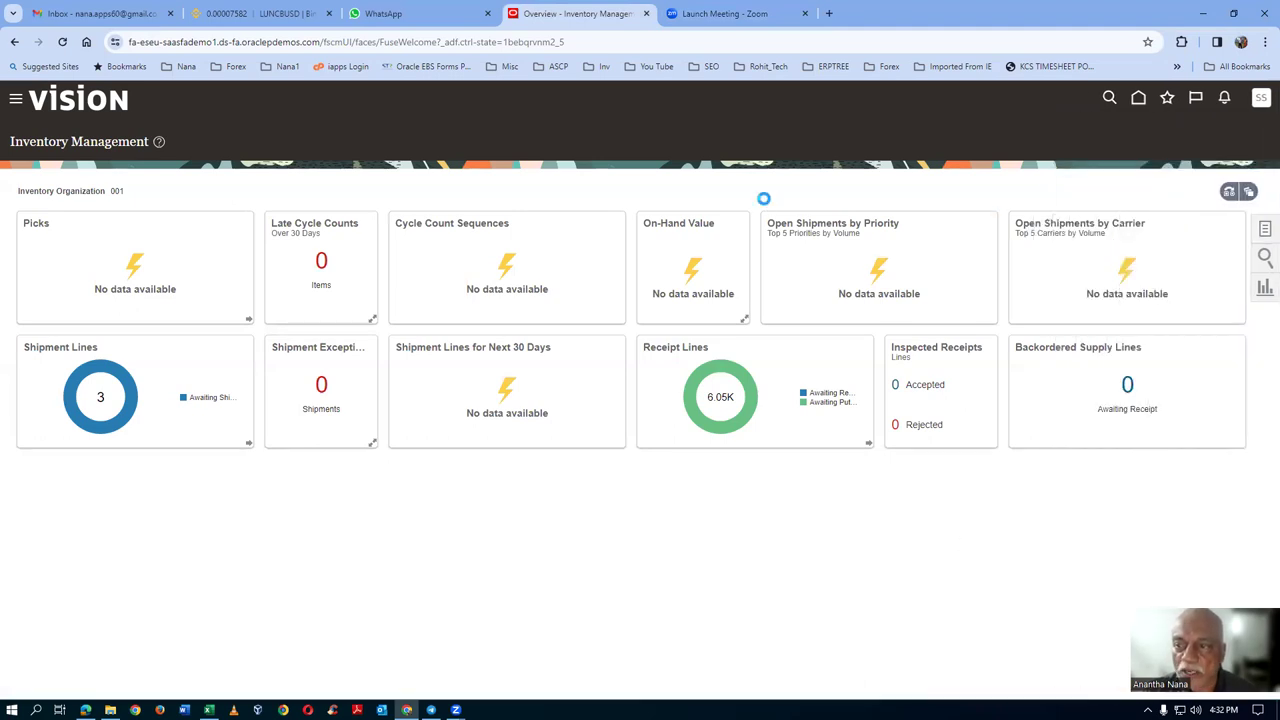
Step: From the home page's Procurement tab, open Purchase Orders and show its task list
click(1137, 98)
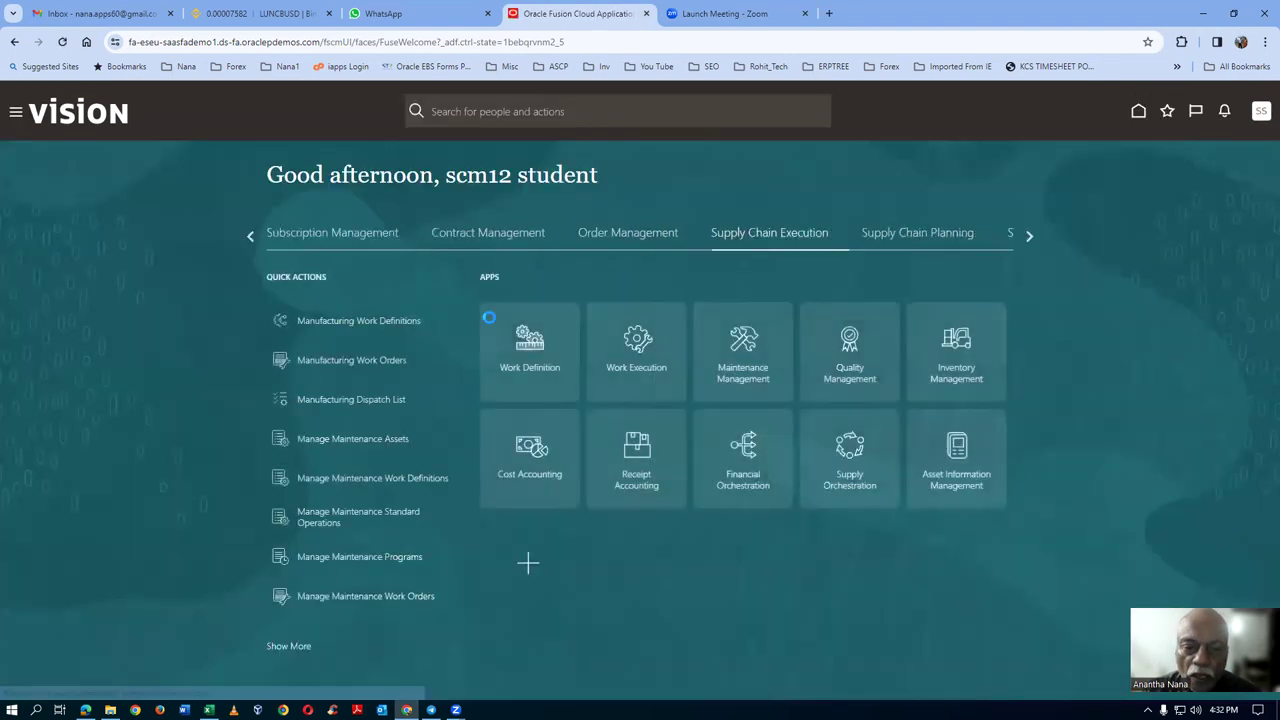
click(244, 236)
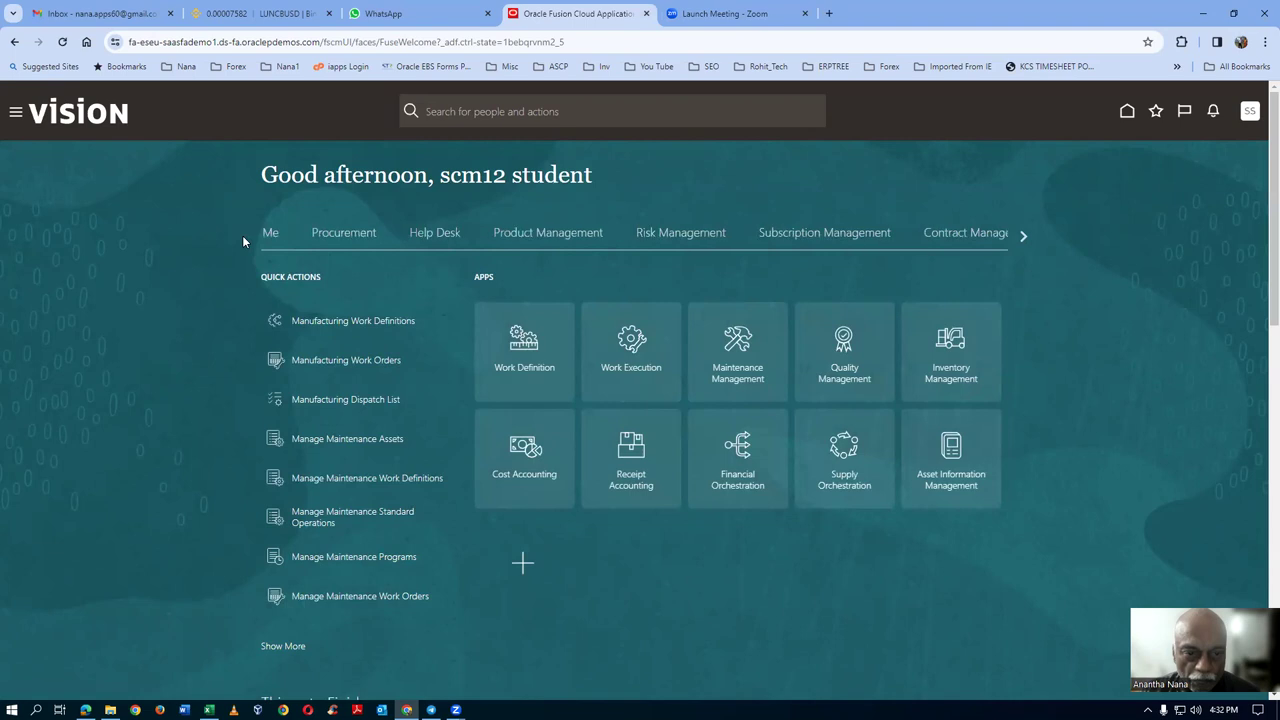
click(530, 236)
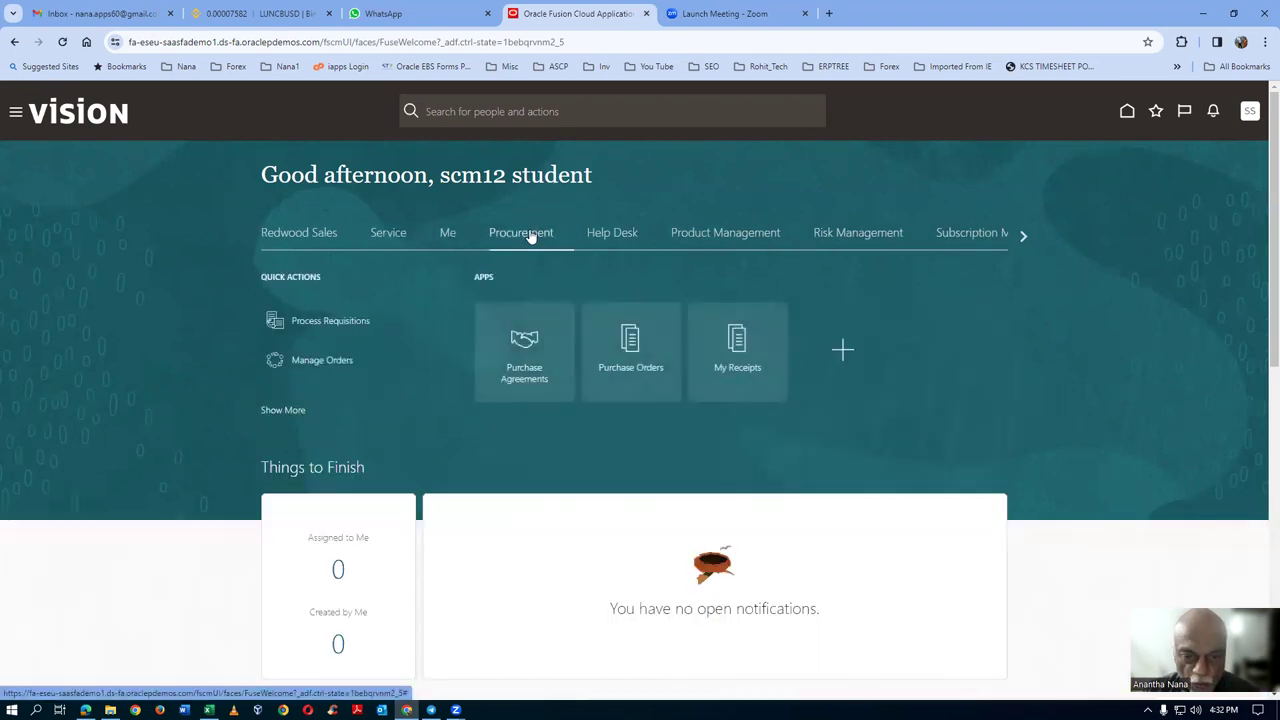
click(742, 372)
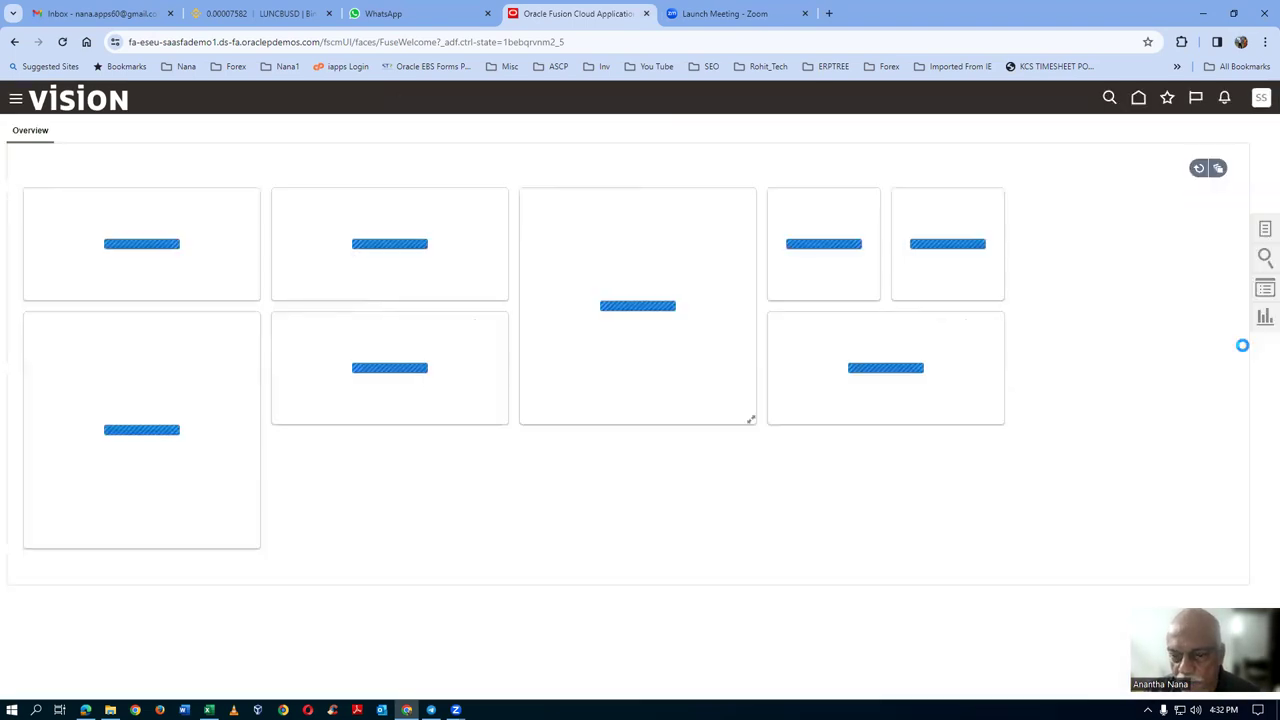
click(1264, 232)
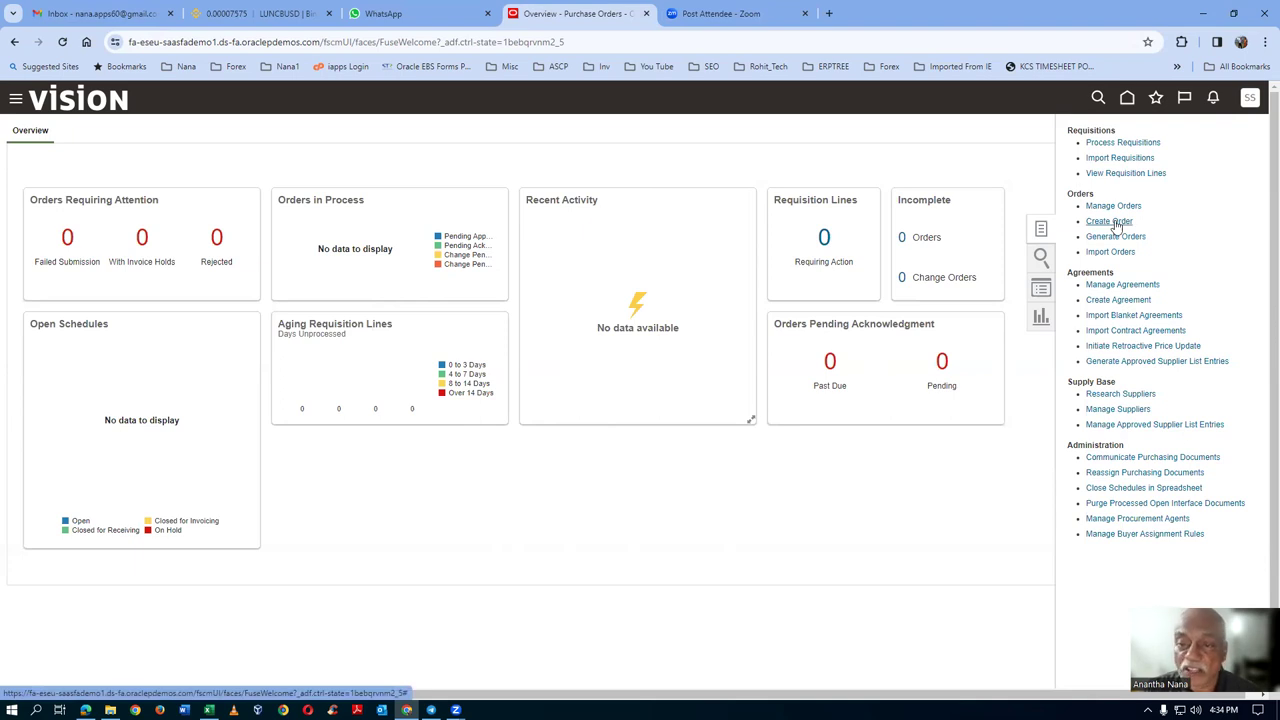
Step: Choose Create Order from the Purchase Orders task list
click(1110, 222)
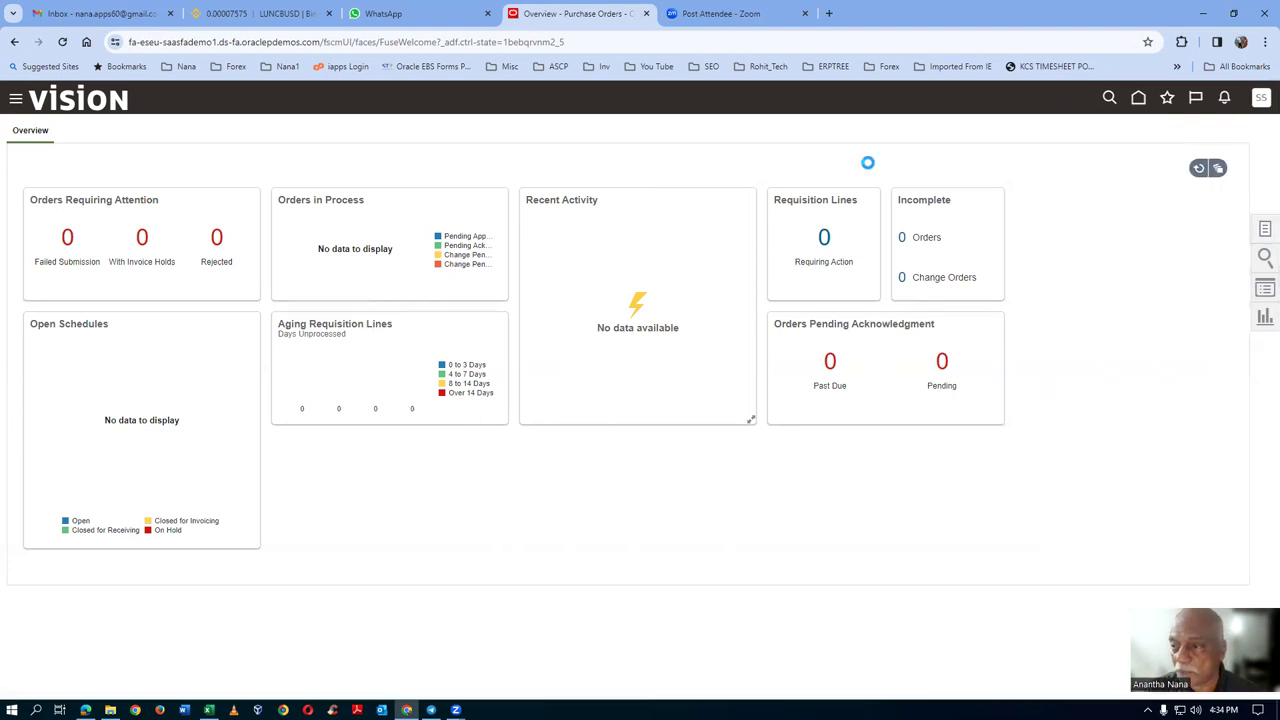
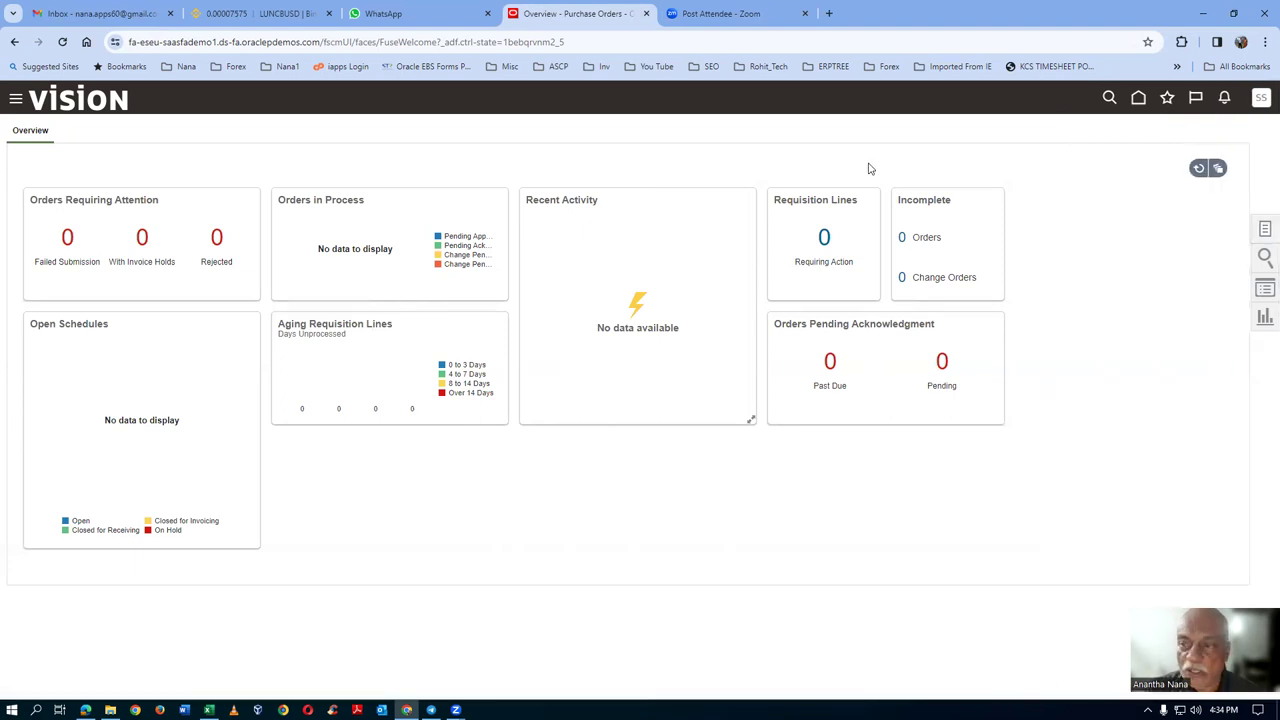
Step: Go from the home page to the Security Console under the Tools apps
click(1138, 97)
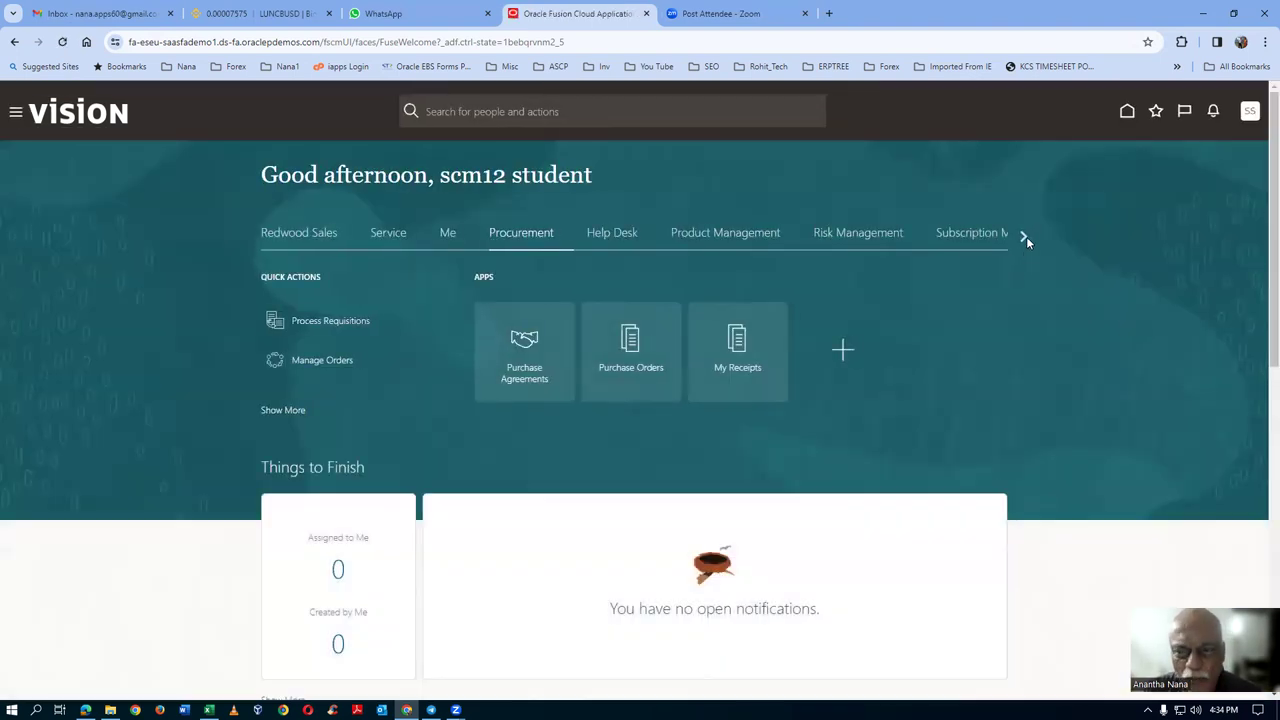
click(1025, 238)
click(1025, 238)
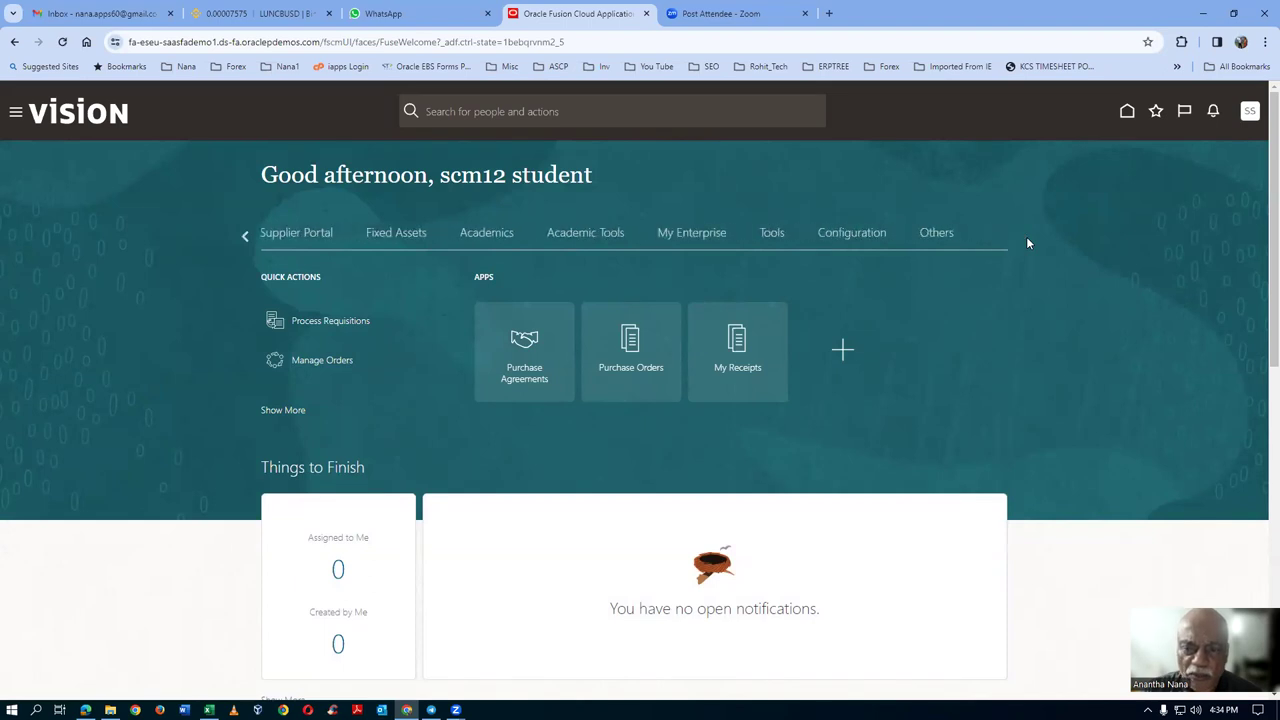
click(766, 236)
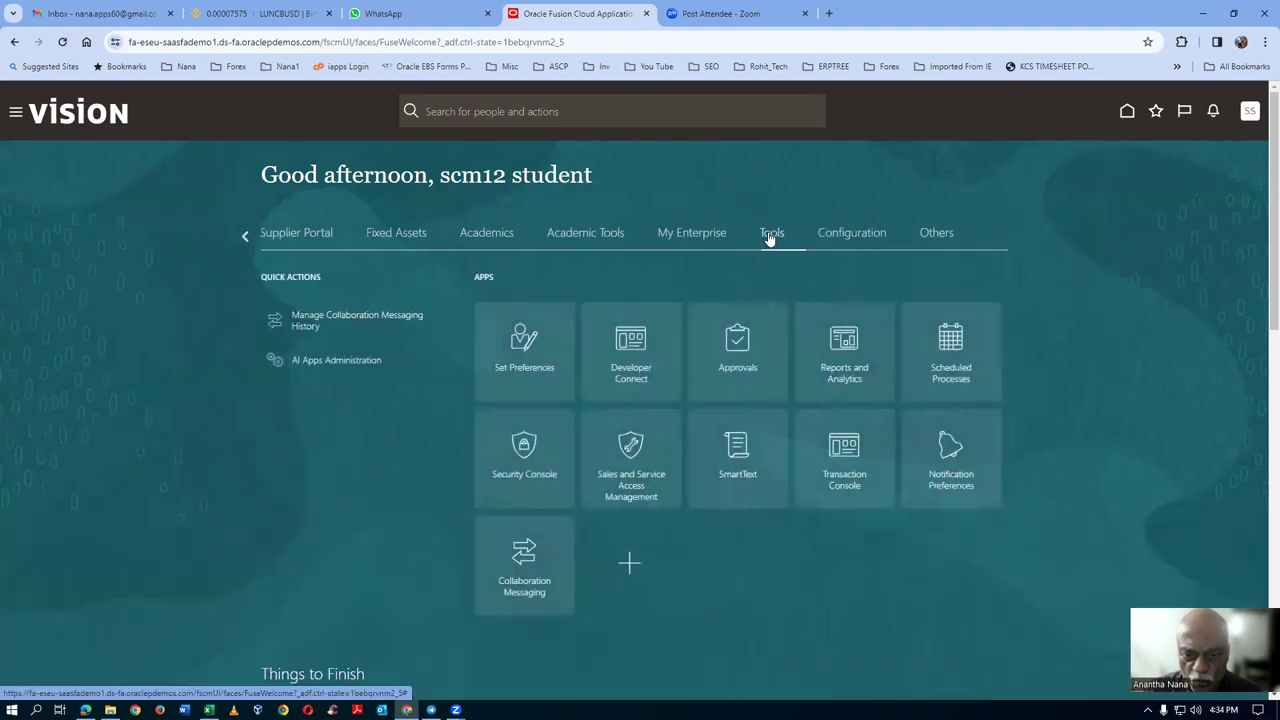
click(516, 445)
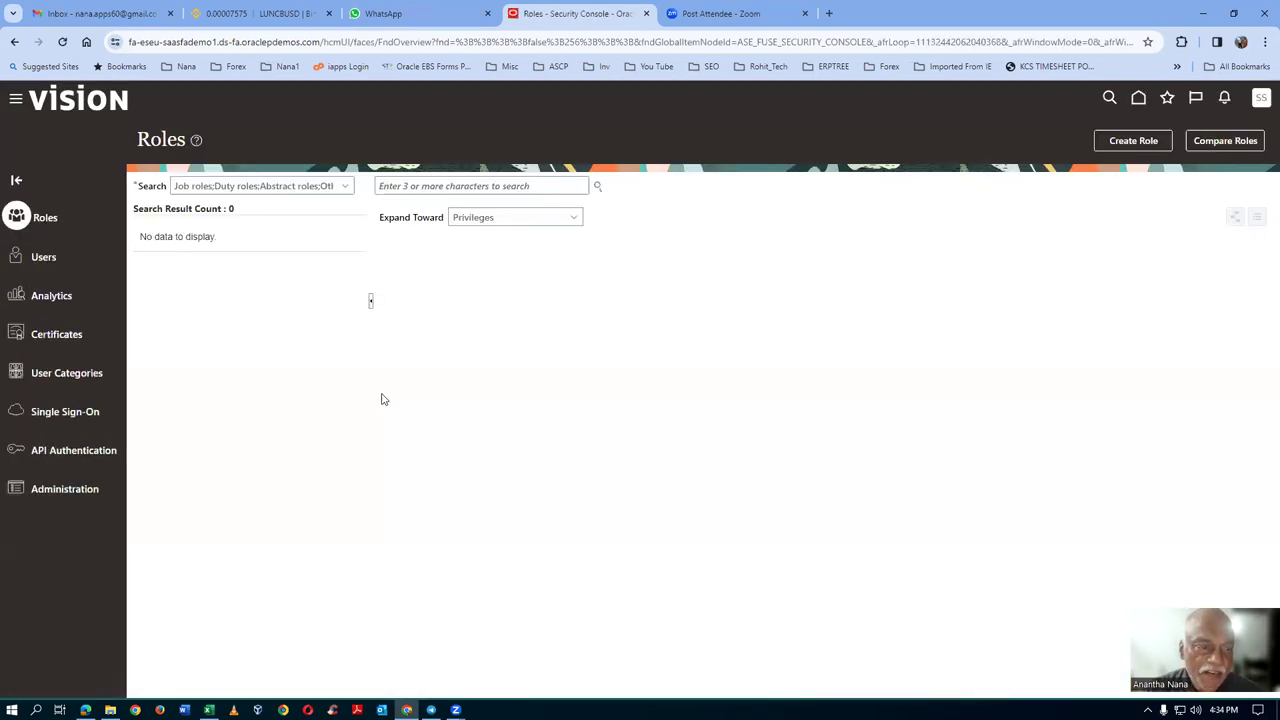
Step: Search for the Inventory Manager job role and start editing it
click(390, 186)
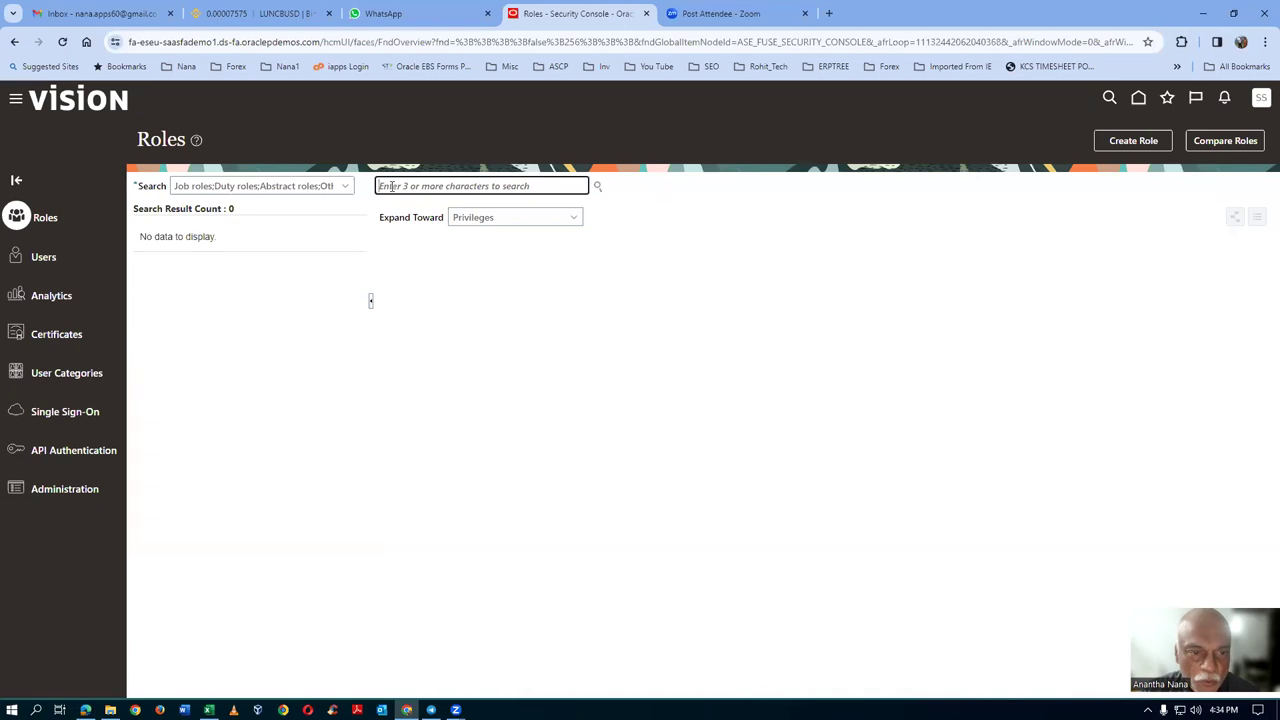
text(Inventory)
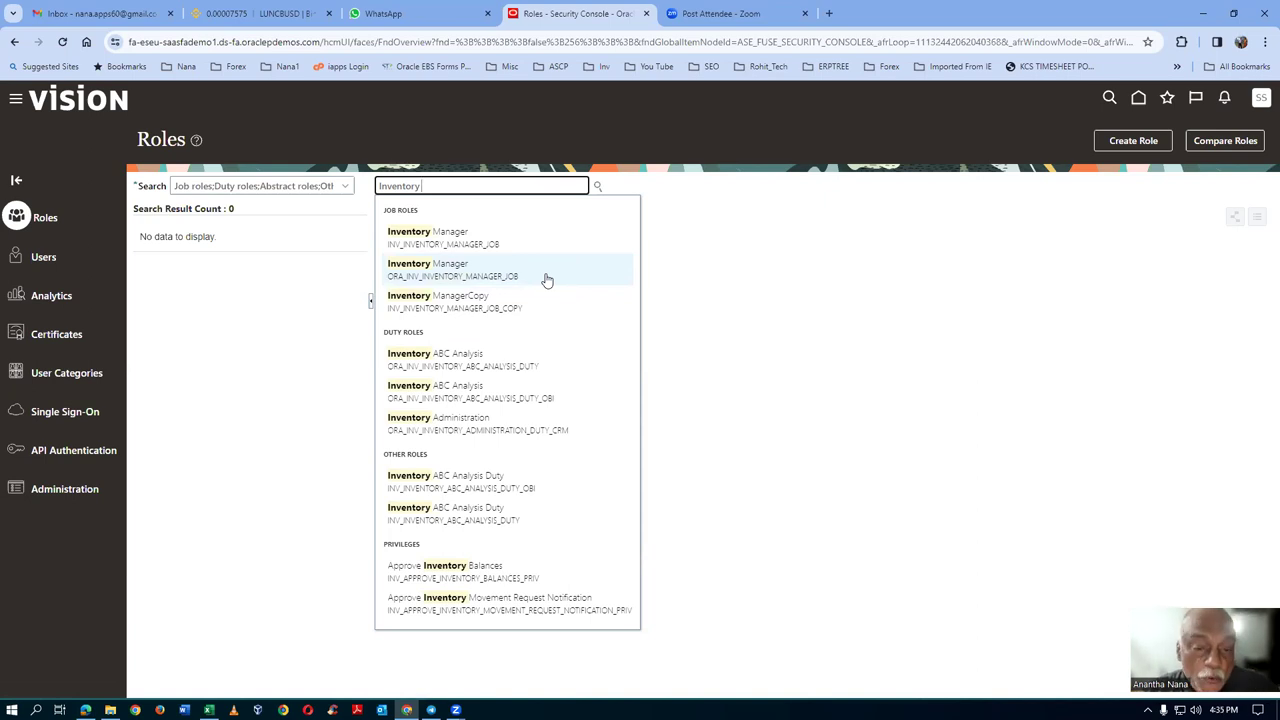
click(495, 270)
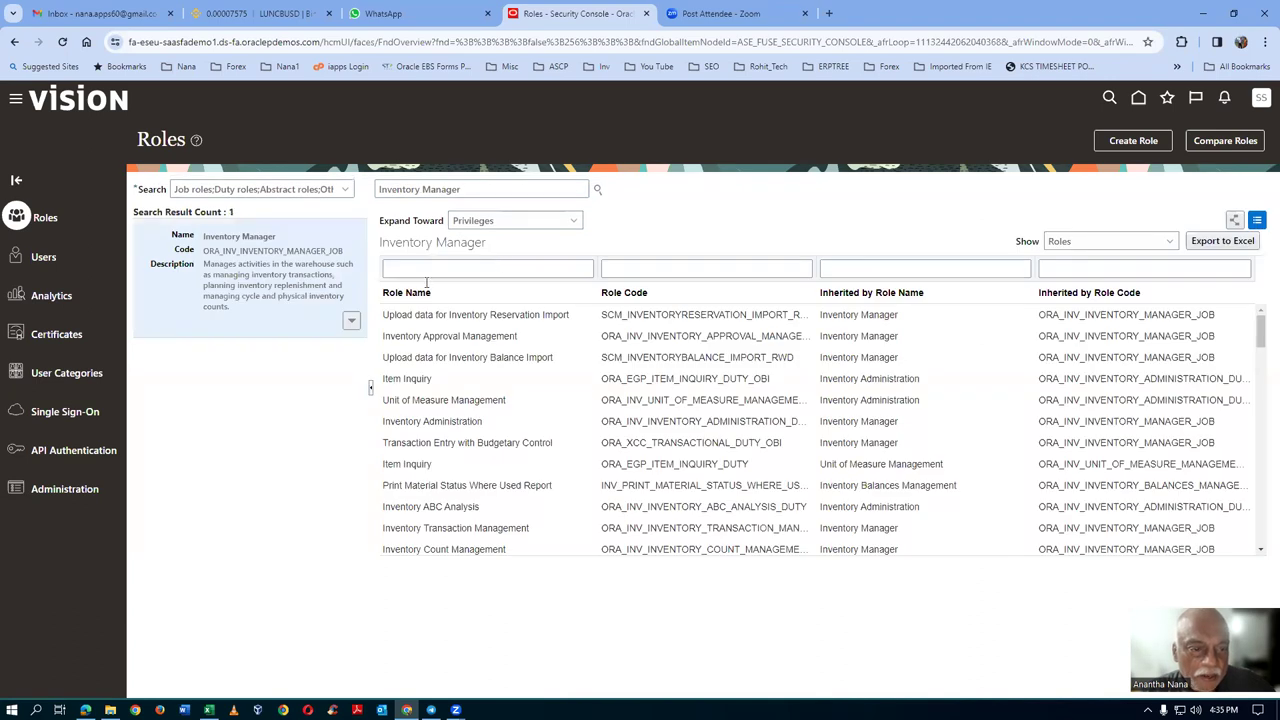
click(351, 321)
click(335, 345)
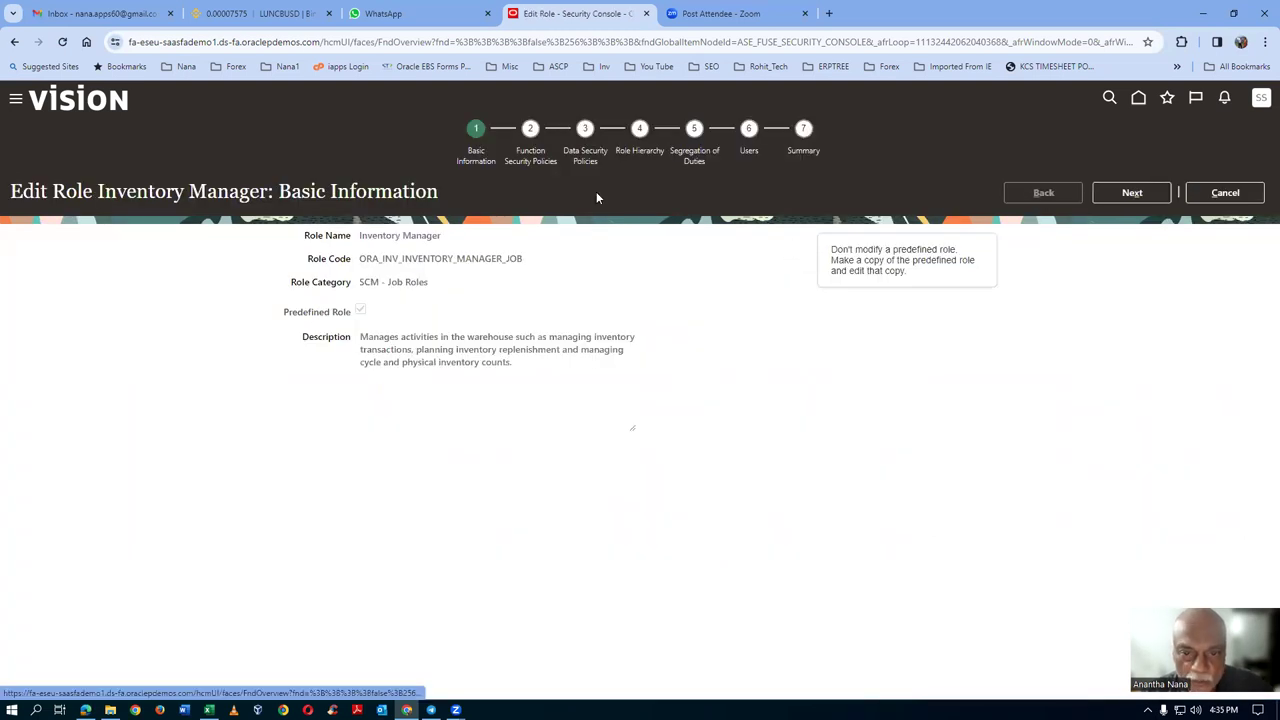
Step: Filter the role hierarchy by 'Consigned', copy the Consigned Inventory Management name, and cancel editing
click(643, 155)
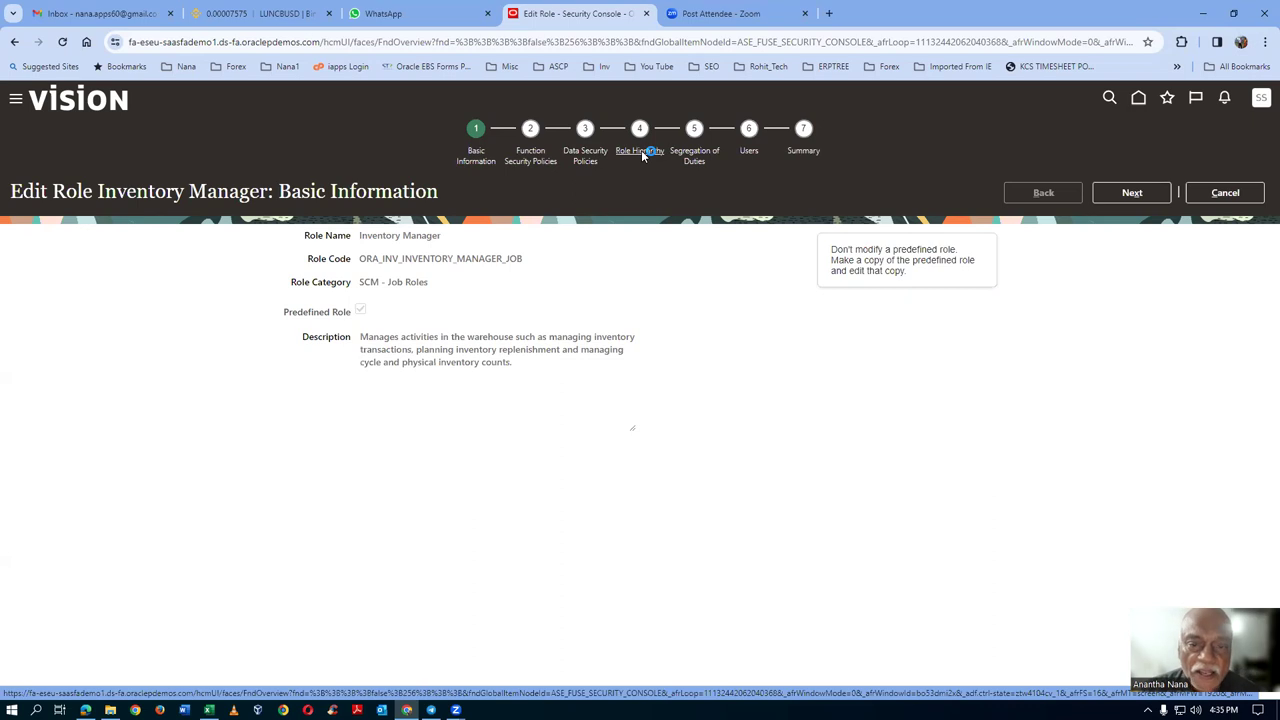
click(57, 297)
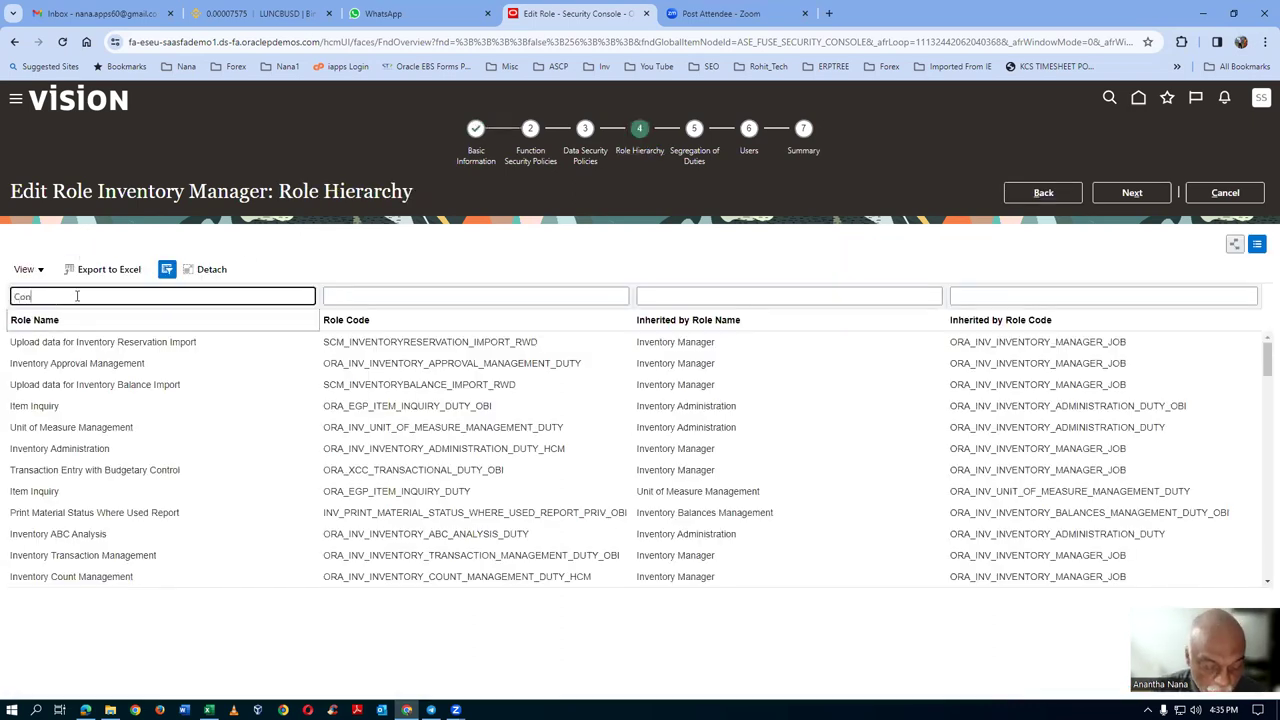
text(Consigned)
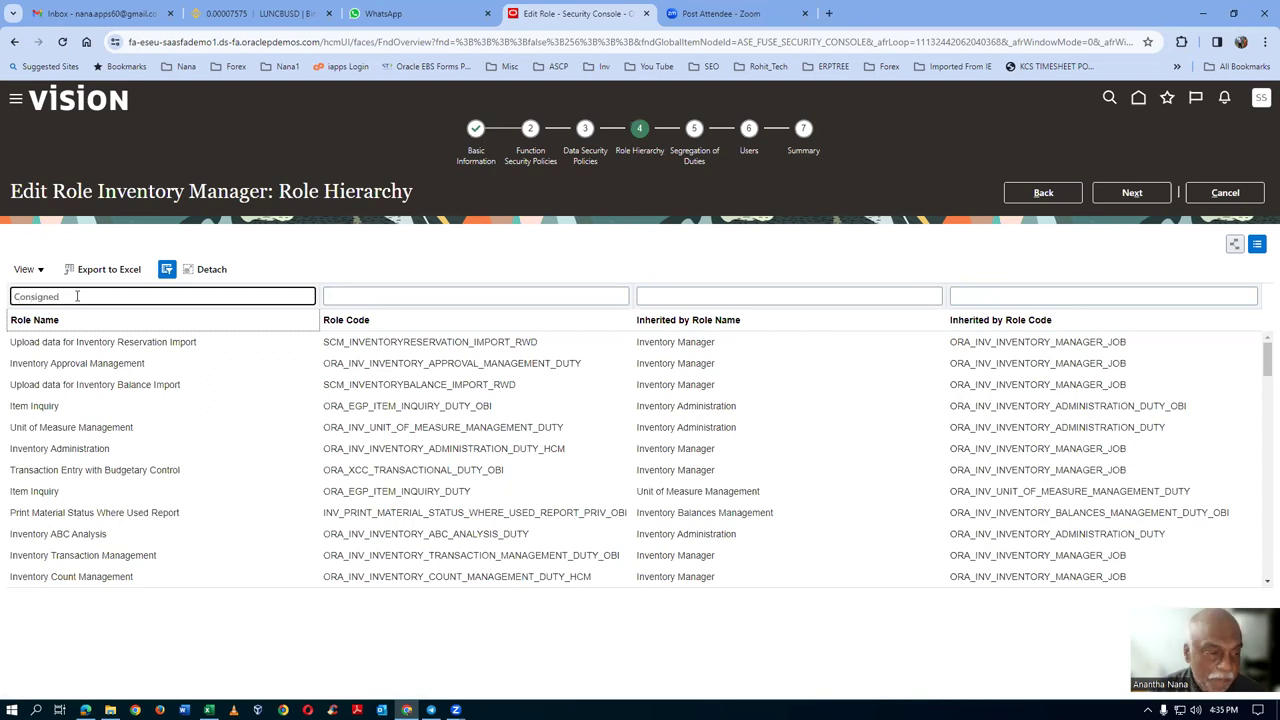
key(Return)
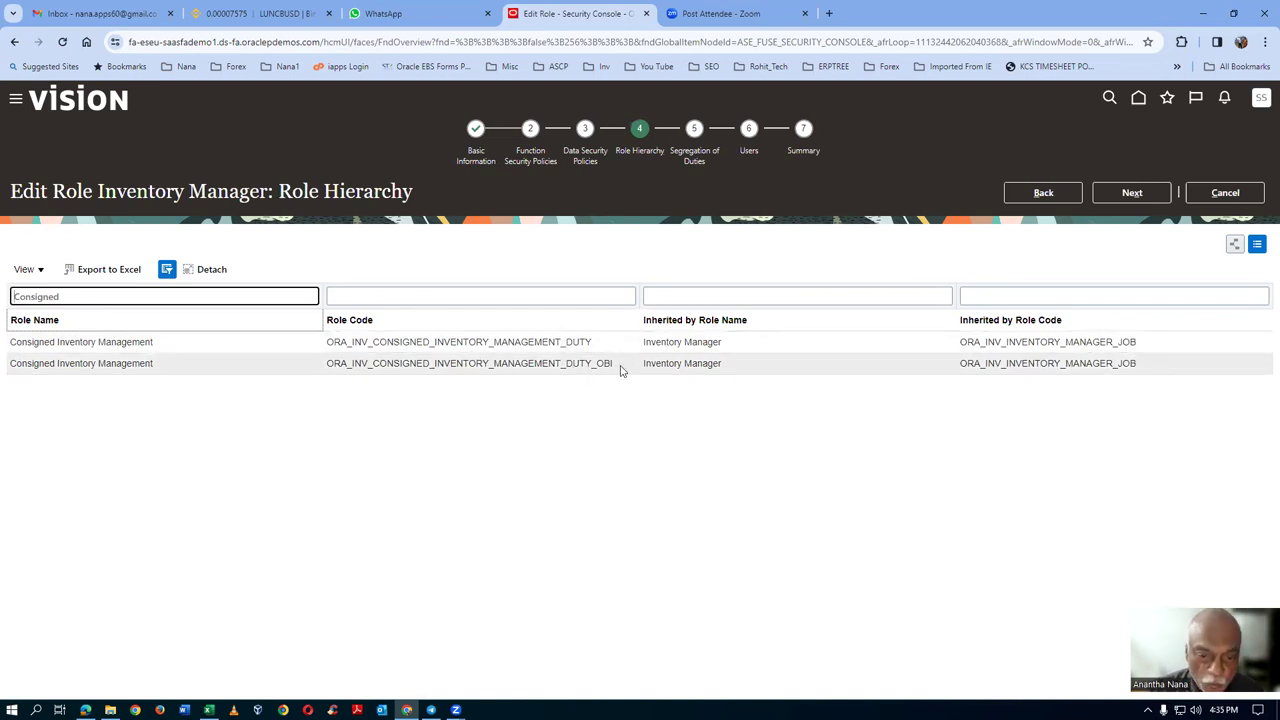
click(157, 343)
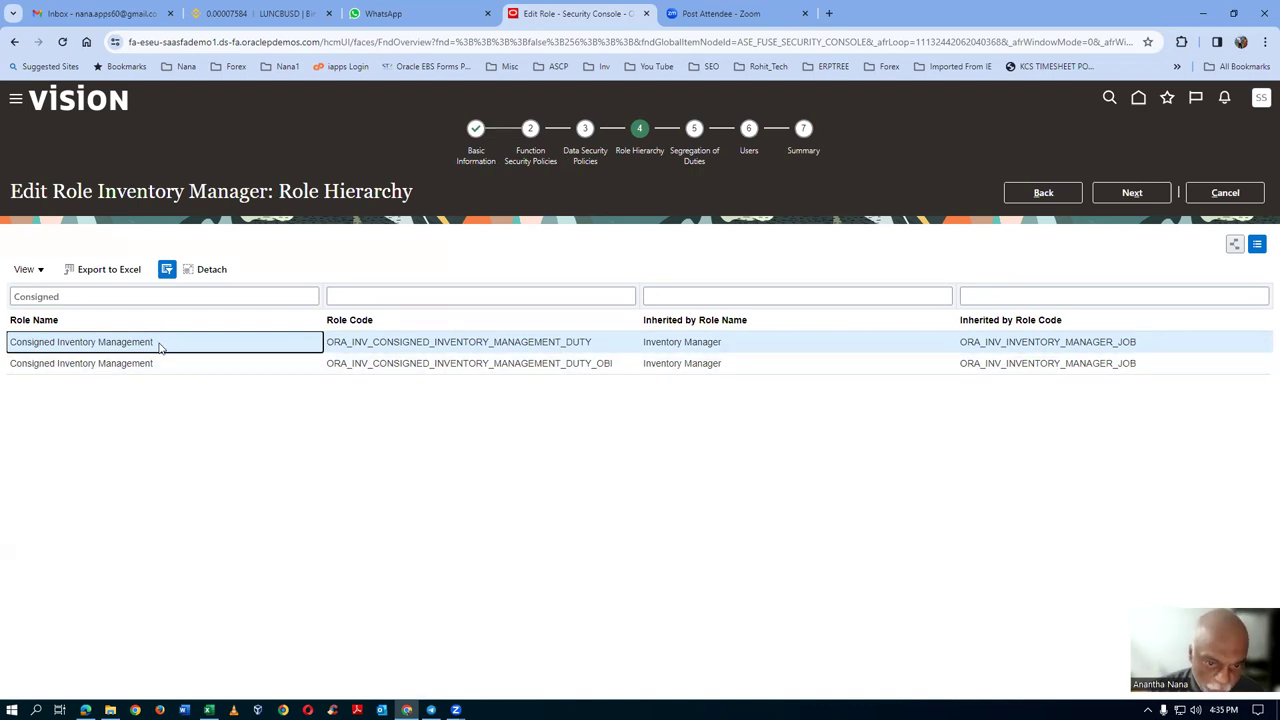
drag(158, 345, 10, 355)
key(ctrl+c)
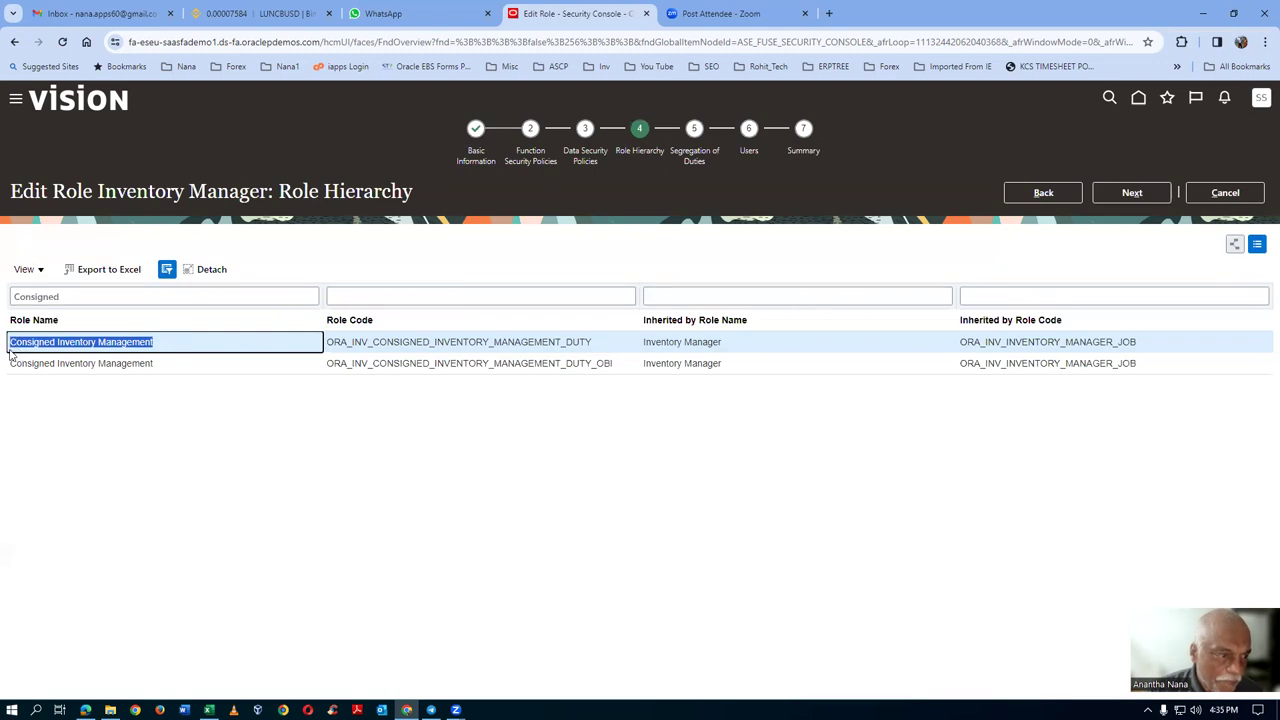
click(1225, 193)
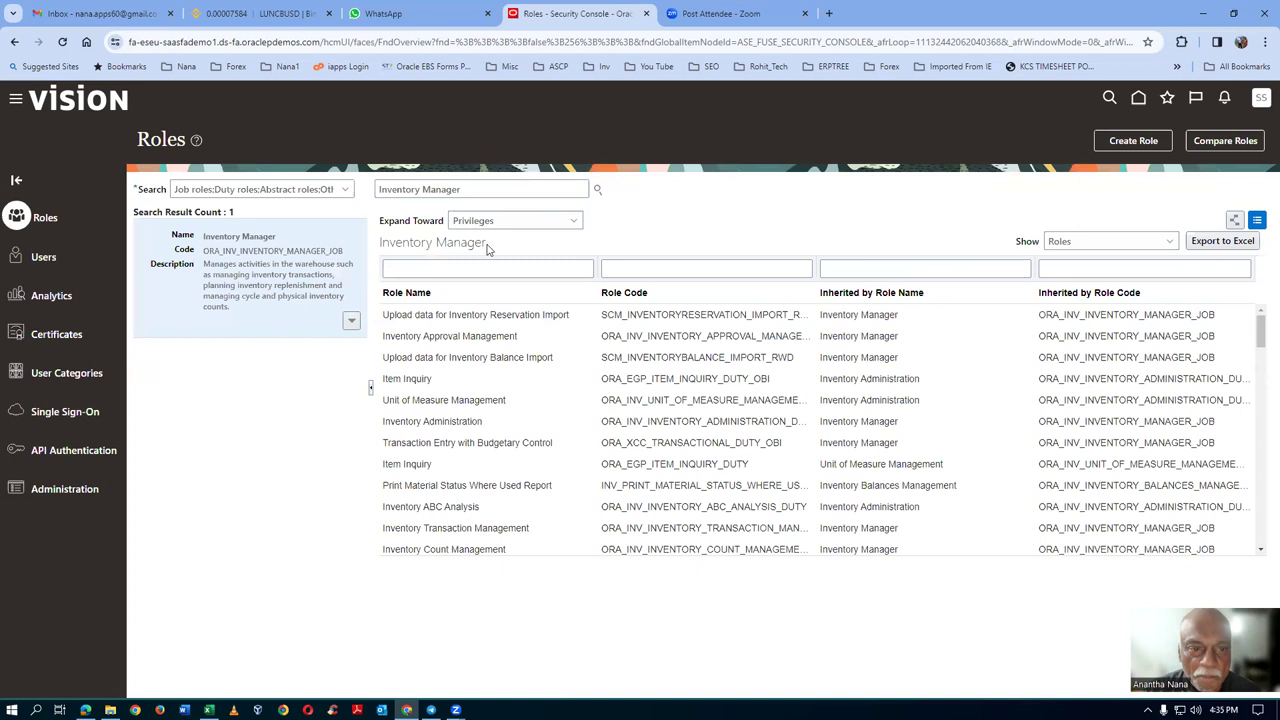
Step: Search for the pasted Consigned Inventory Management duty role and choose Copy Role from its menu
click(490, 186)
key(ctrl+v)
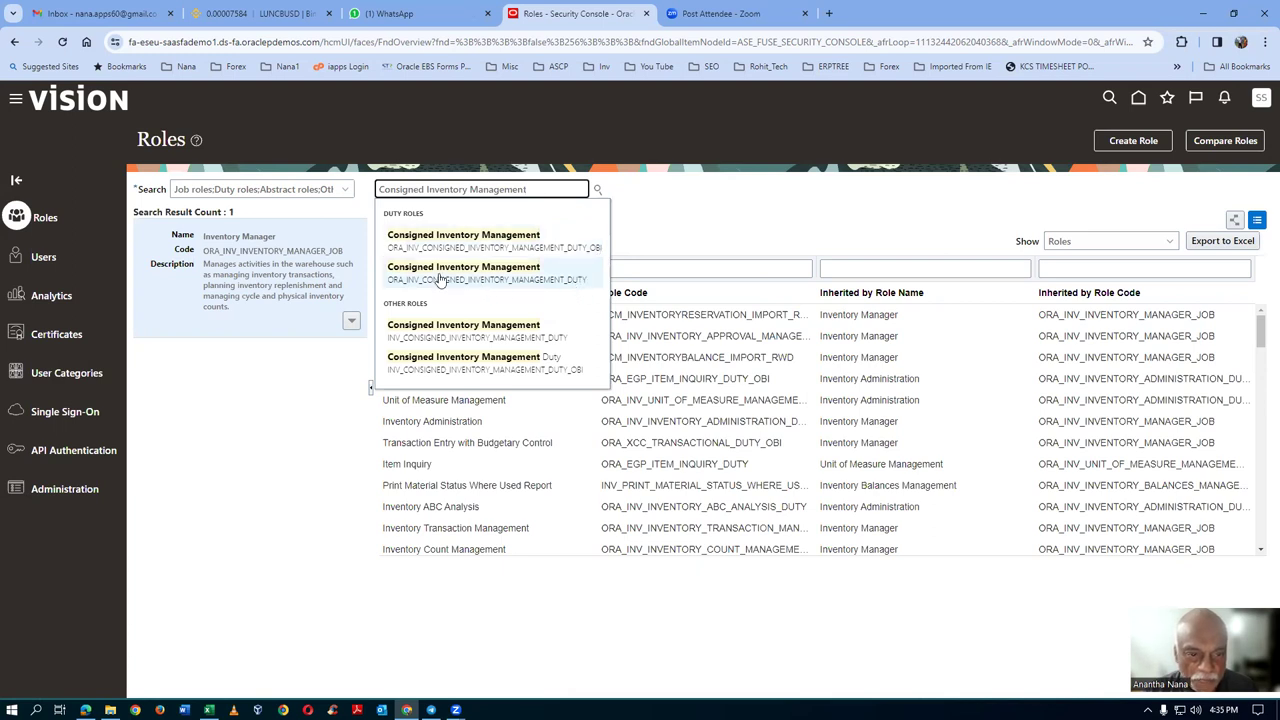
click(475, 281)
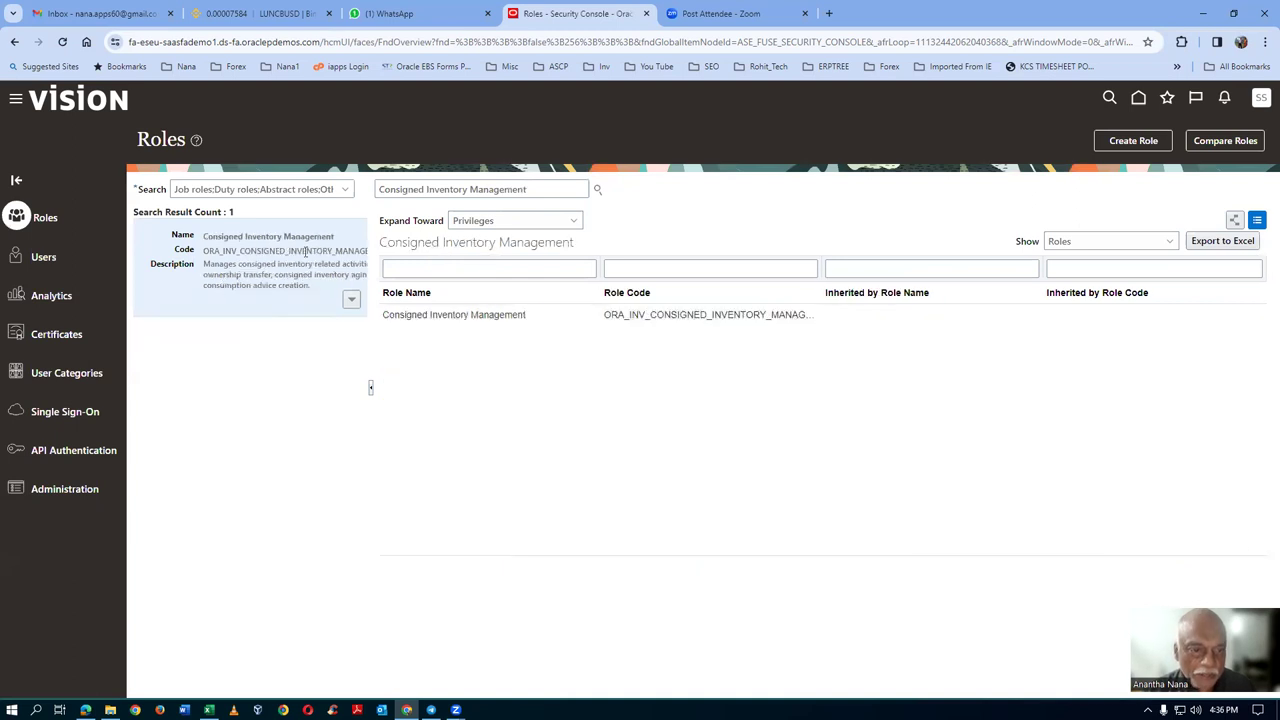
drag(374, 205, 462, 210)
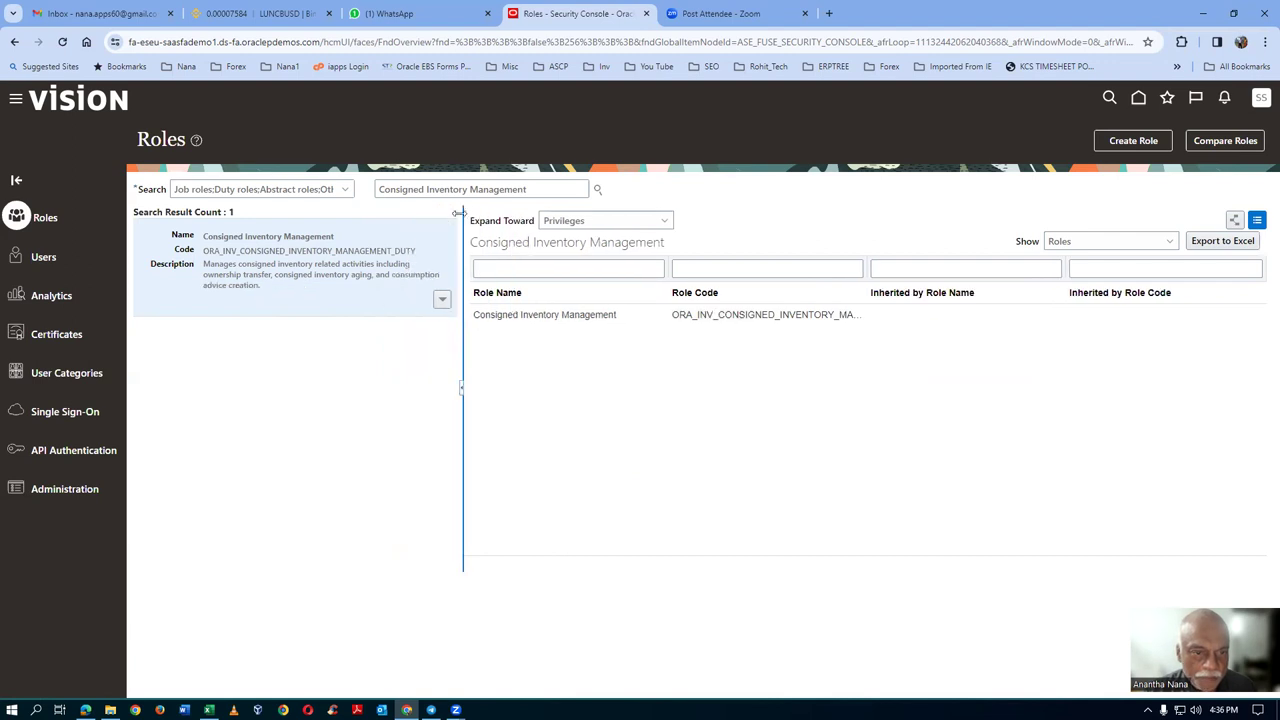
click(442, 300)
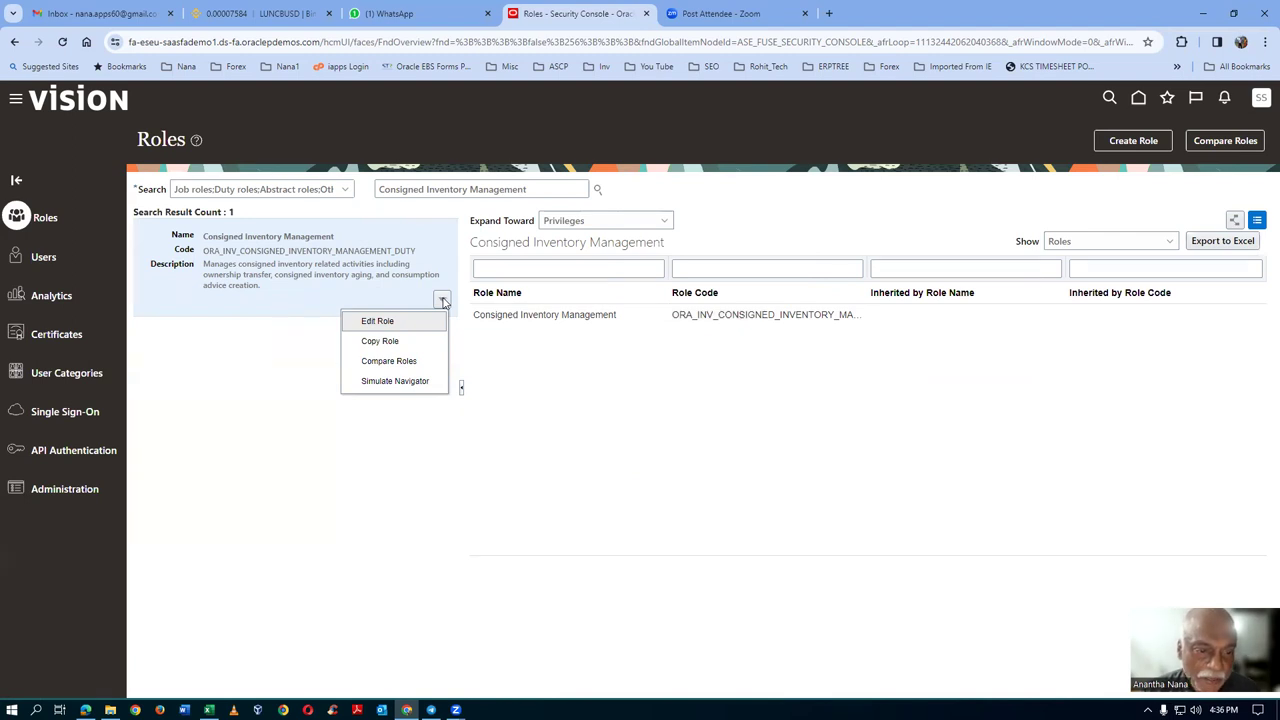
click(390, 342)
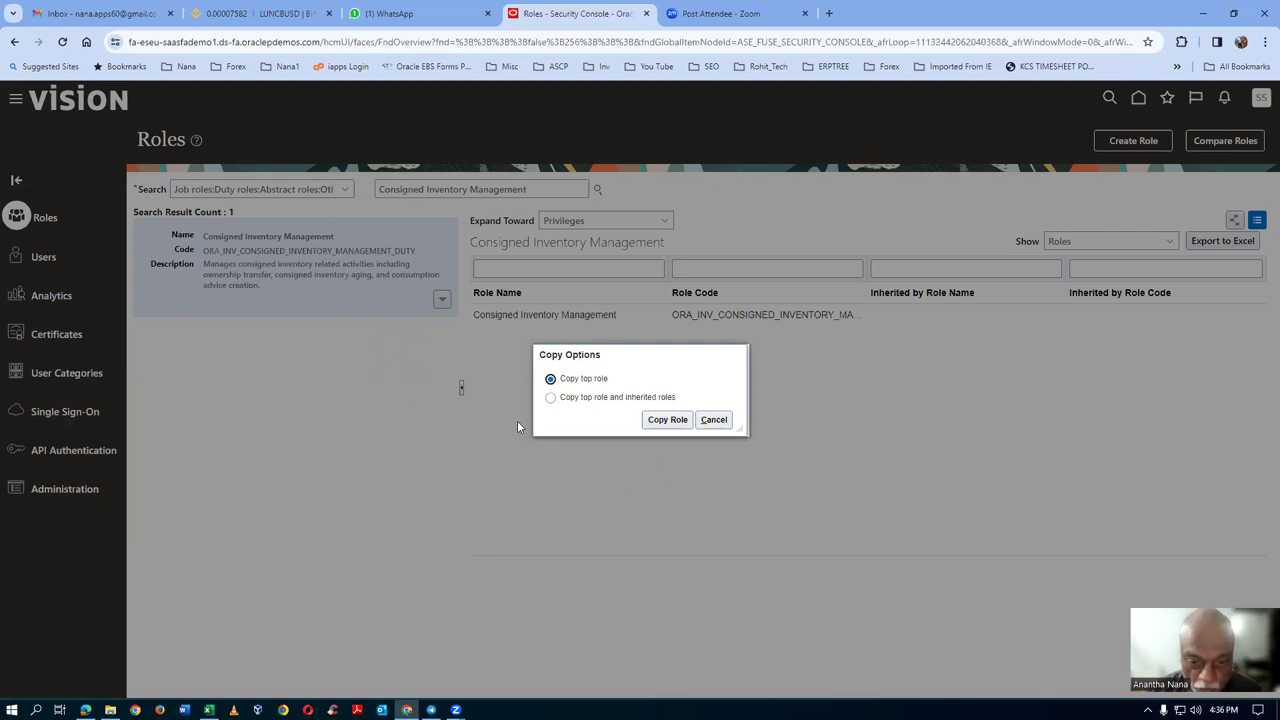
Step: Copy only the top role, prefixing its name with 't01_' and its code with 'T01_'
click(666, 420)
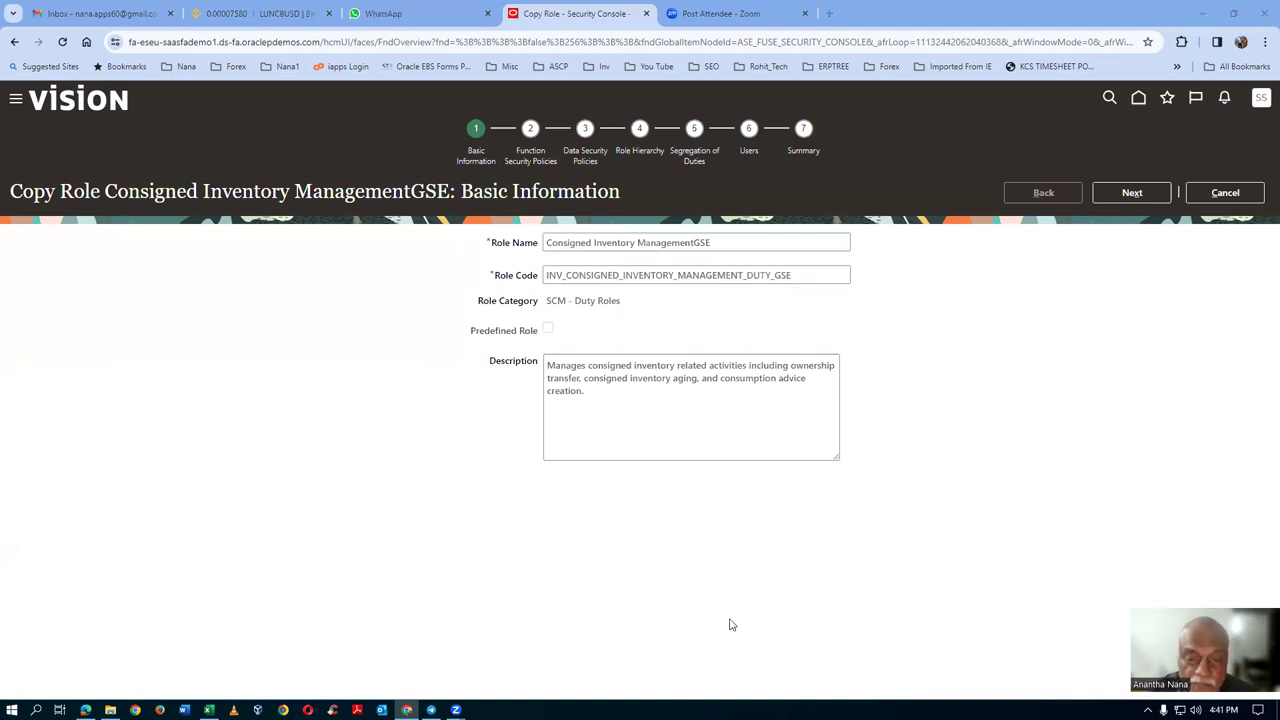
click(548, 242)
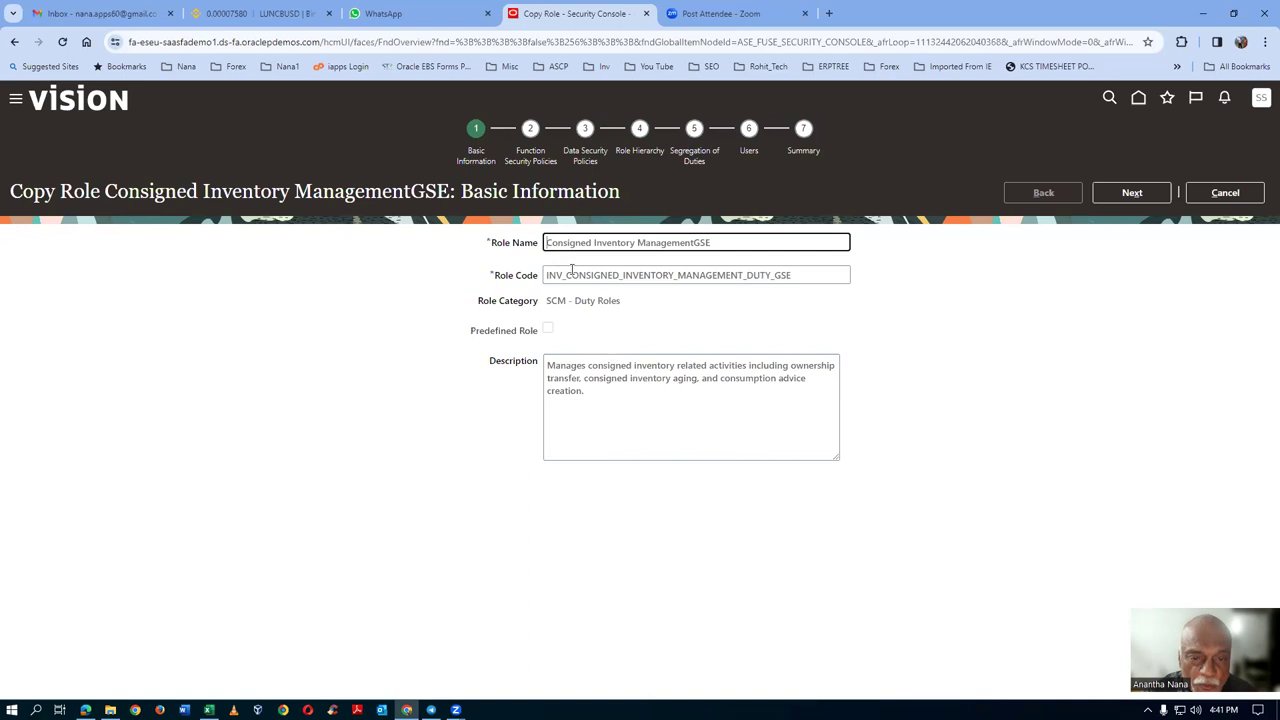
text(t01_)
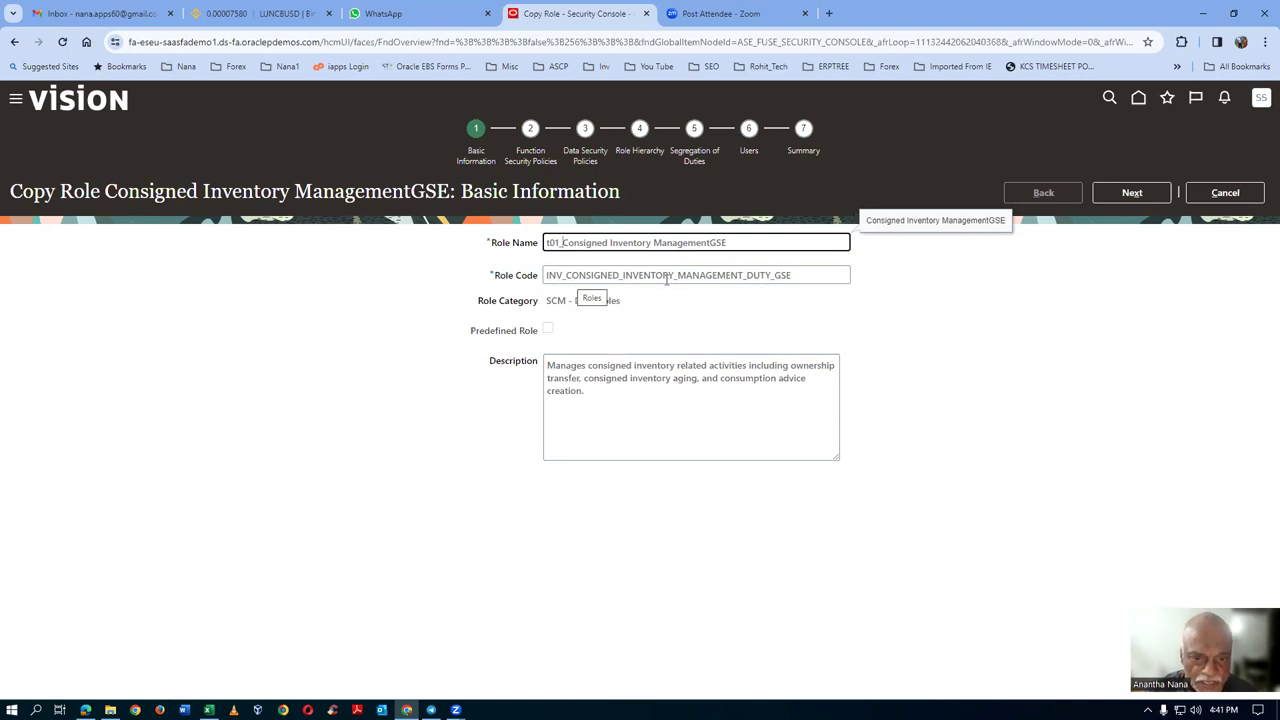
click(545, 275)
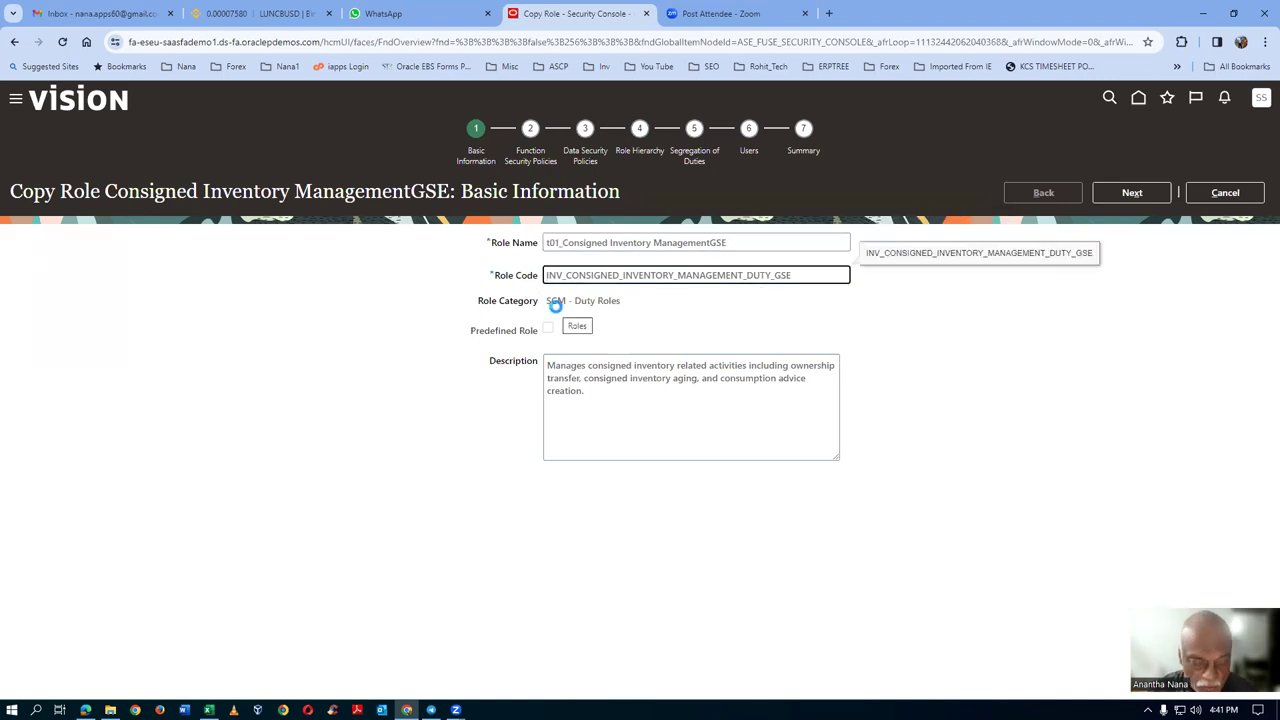
text(T01_)
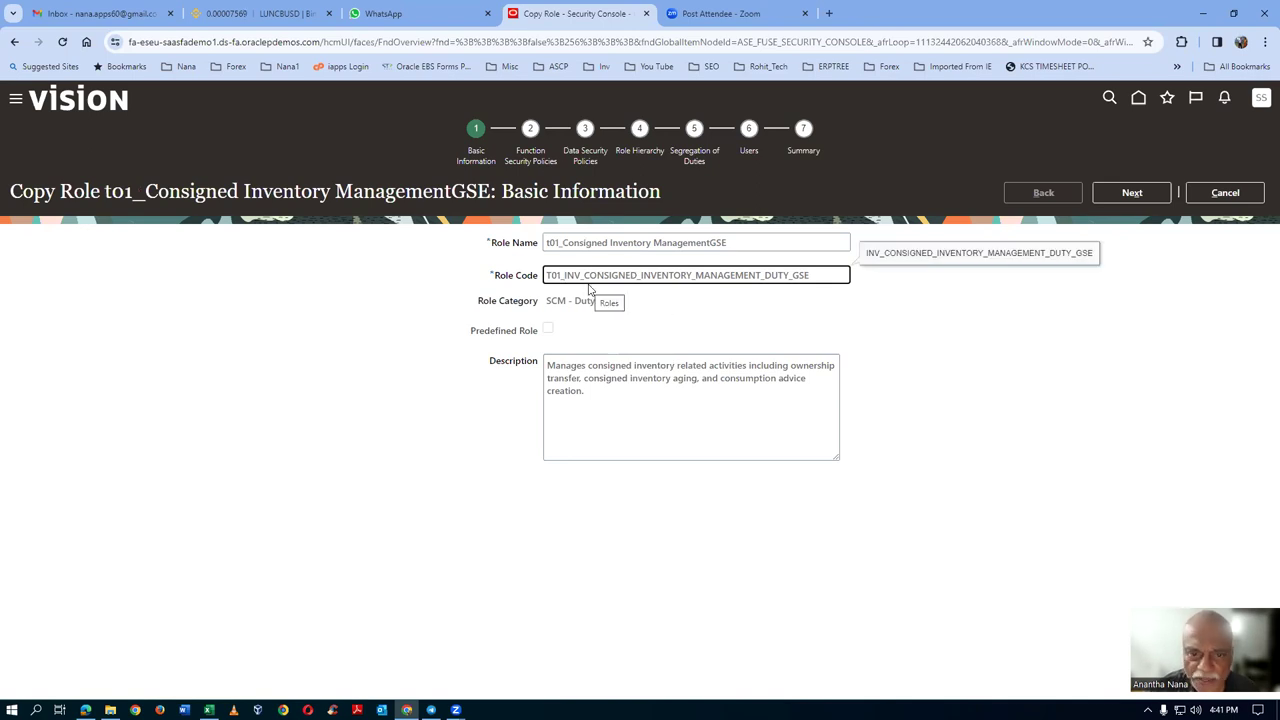
click(1145, 195)
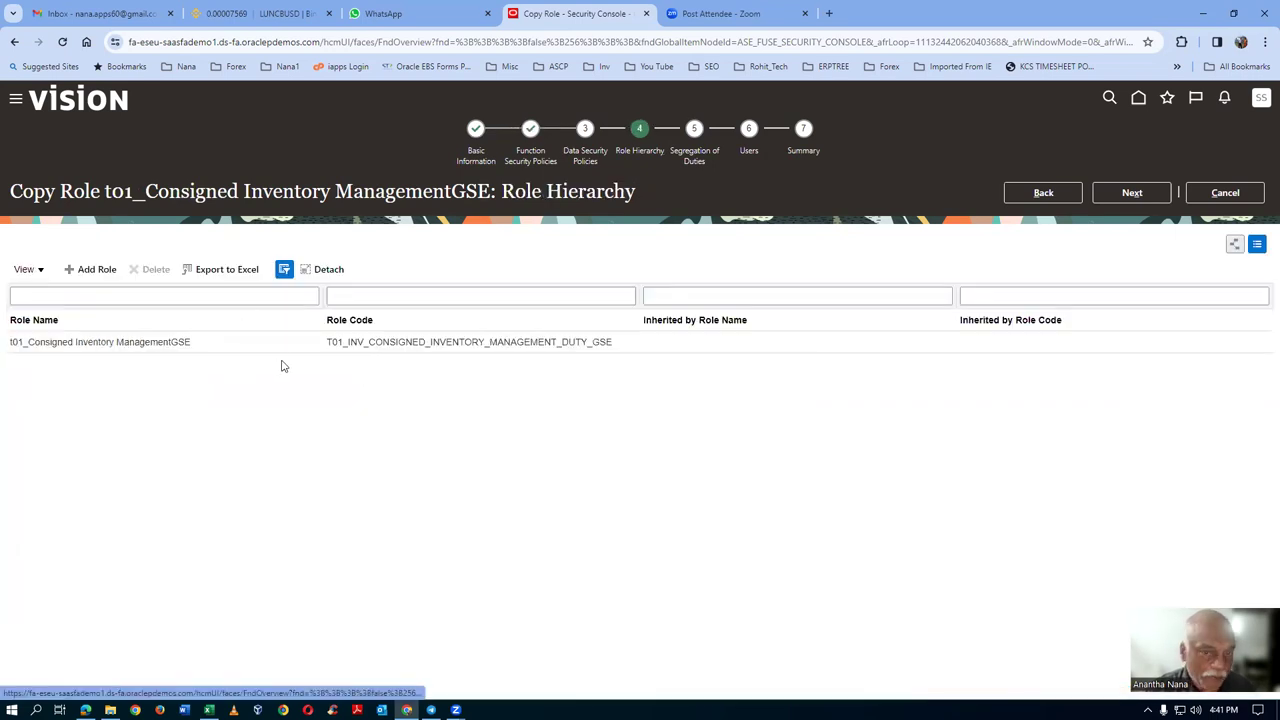
Step: Delete the Create Transfer to Consigned Transaction privilege from the copy and view its Summary
click(530, 158)
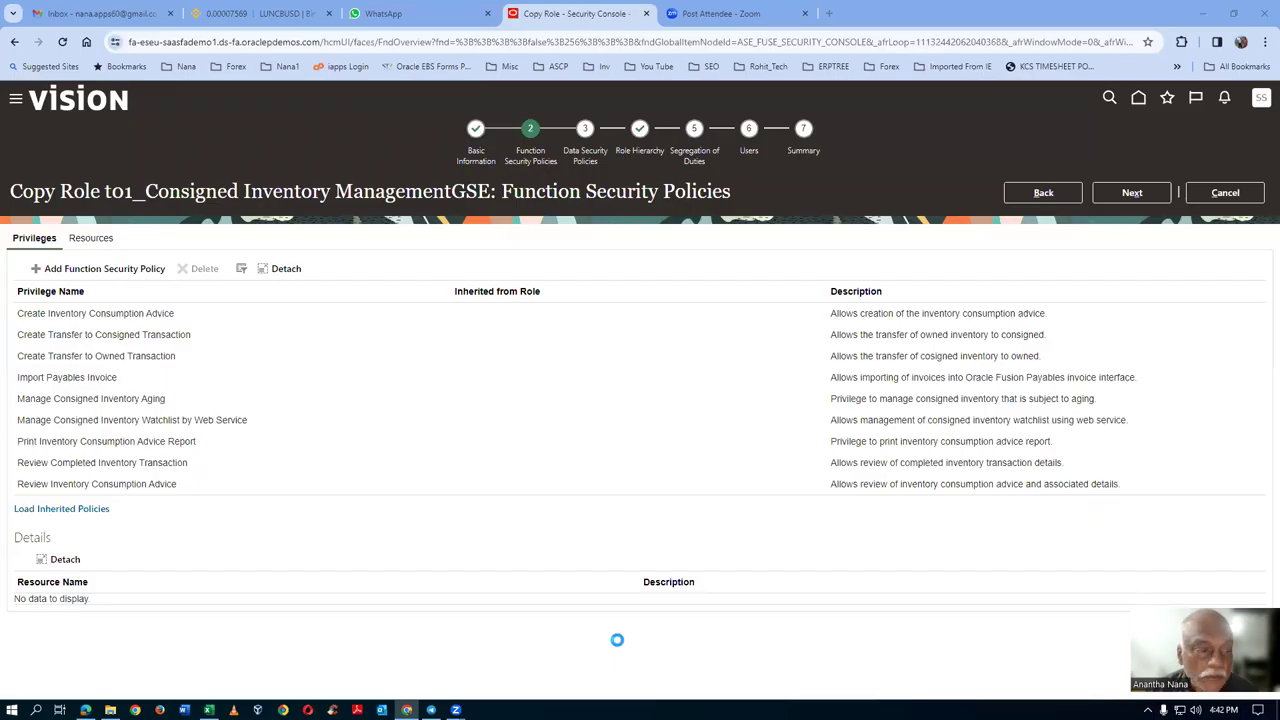
click(640, 150)
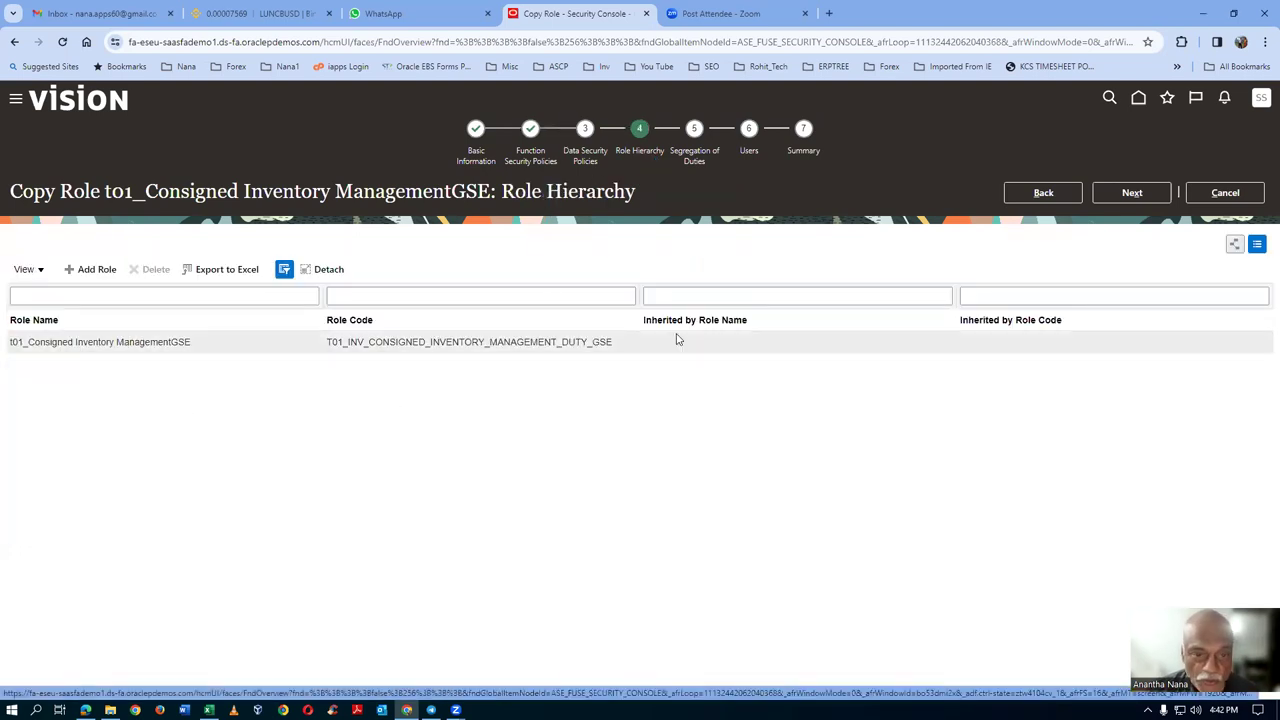
click(530, 152)
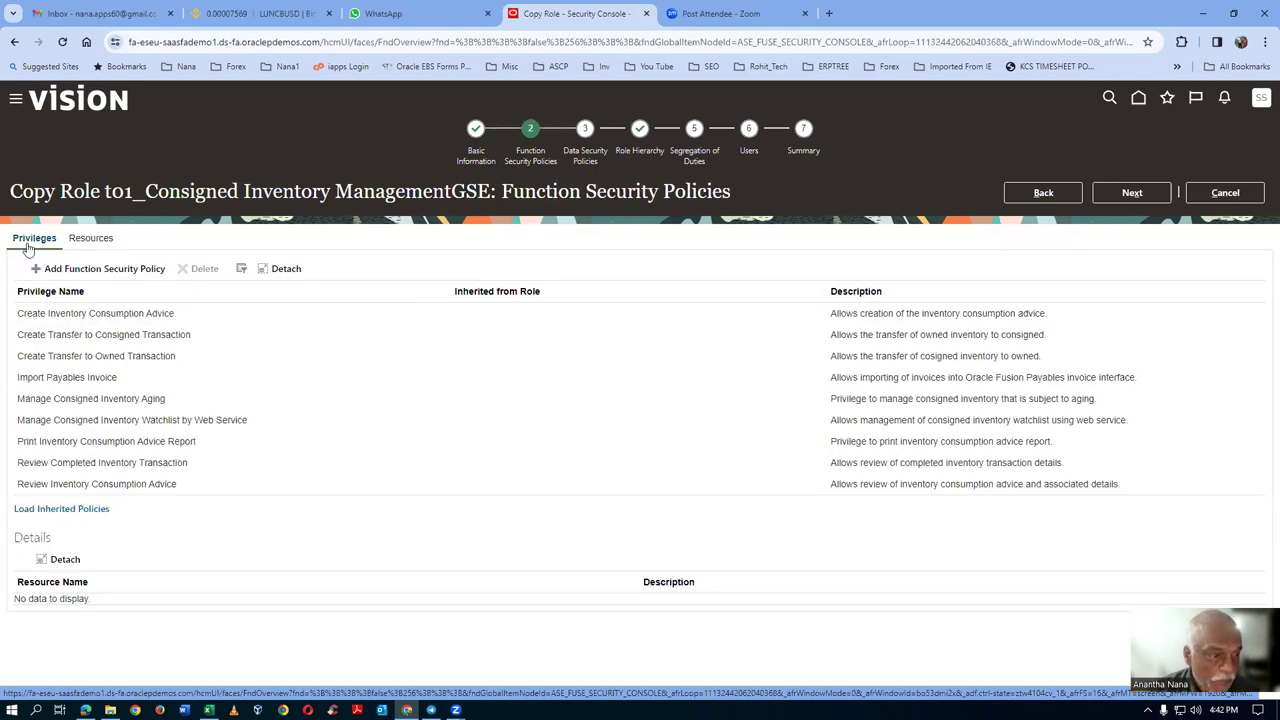
click(218, 339)
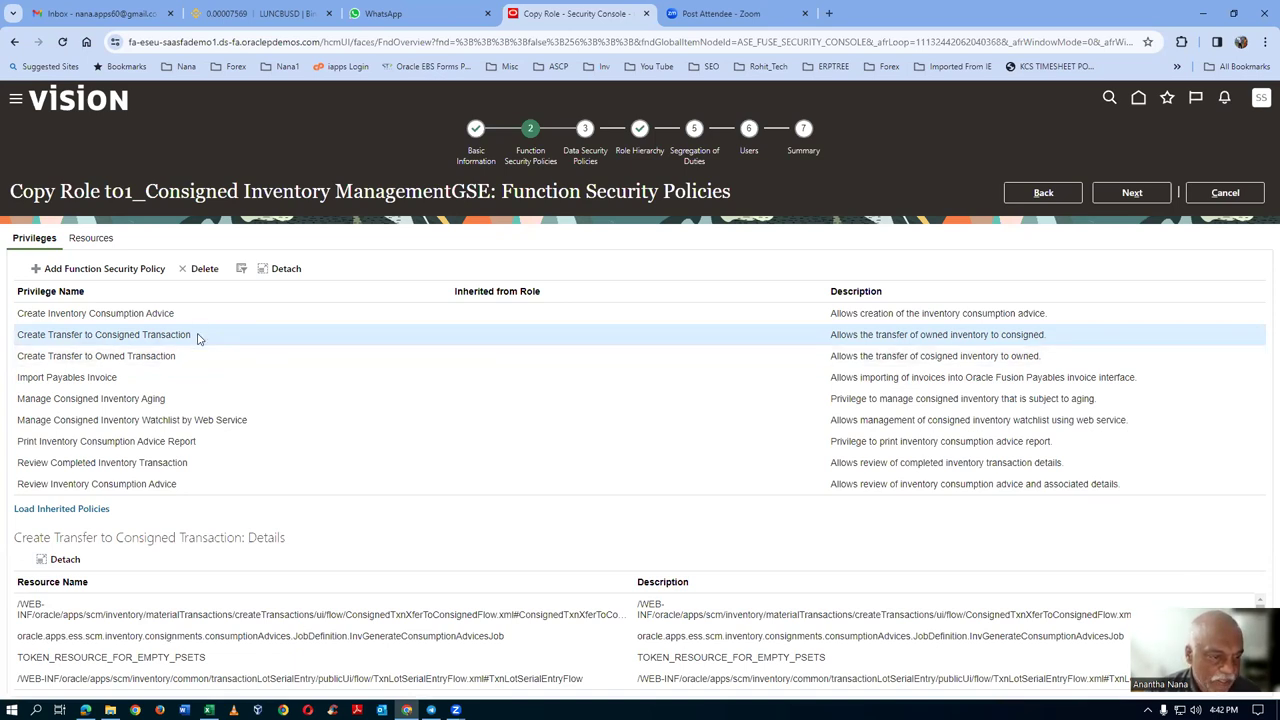
click(204, 269)
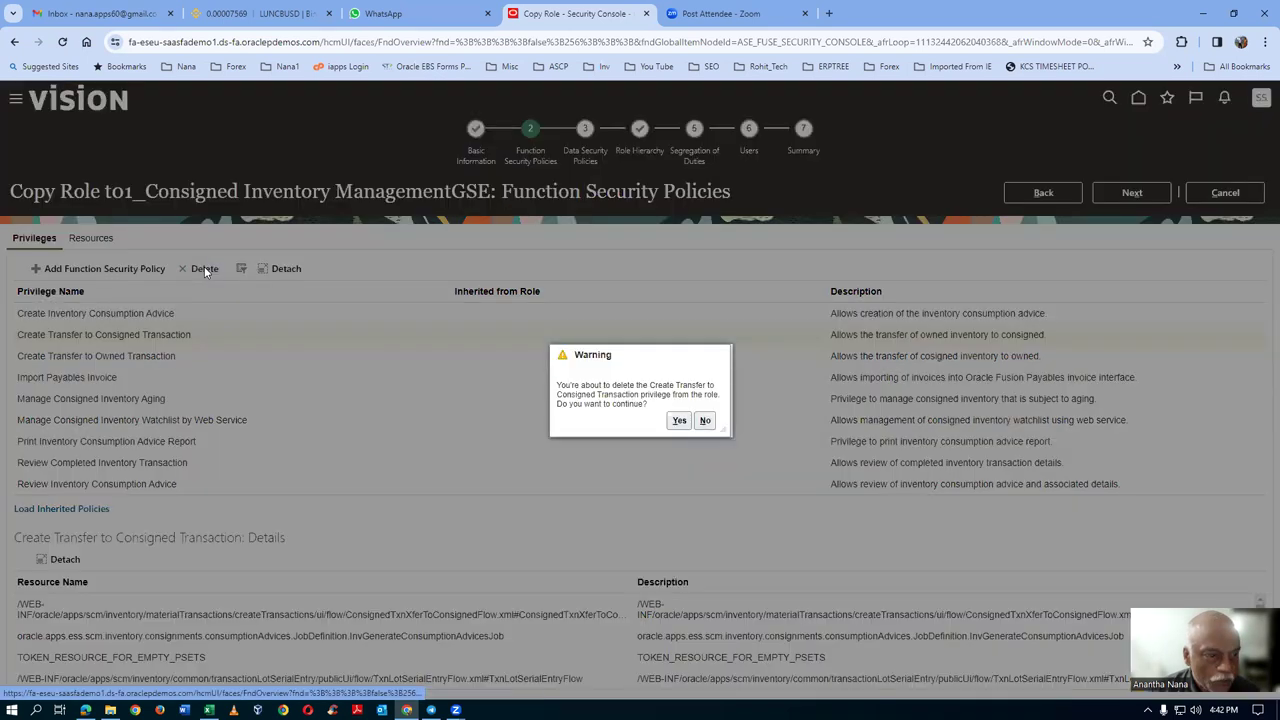
click(679, 420)
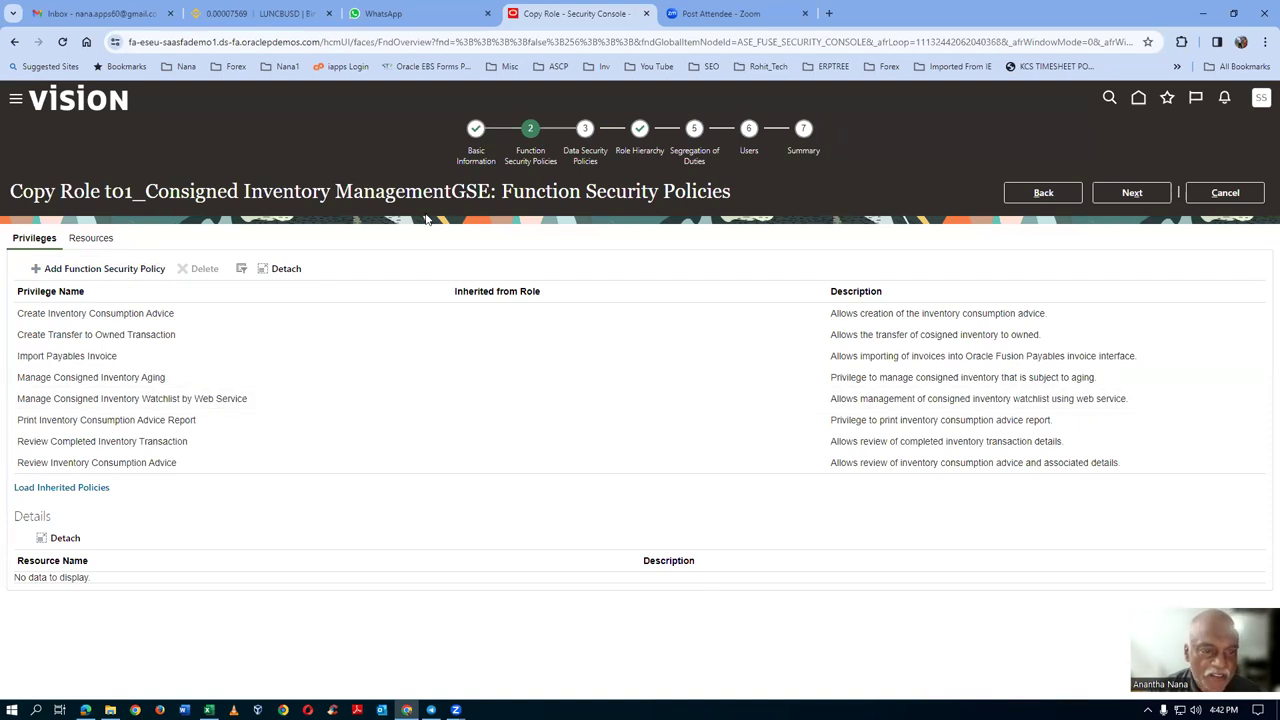
click(794, 150)
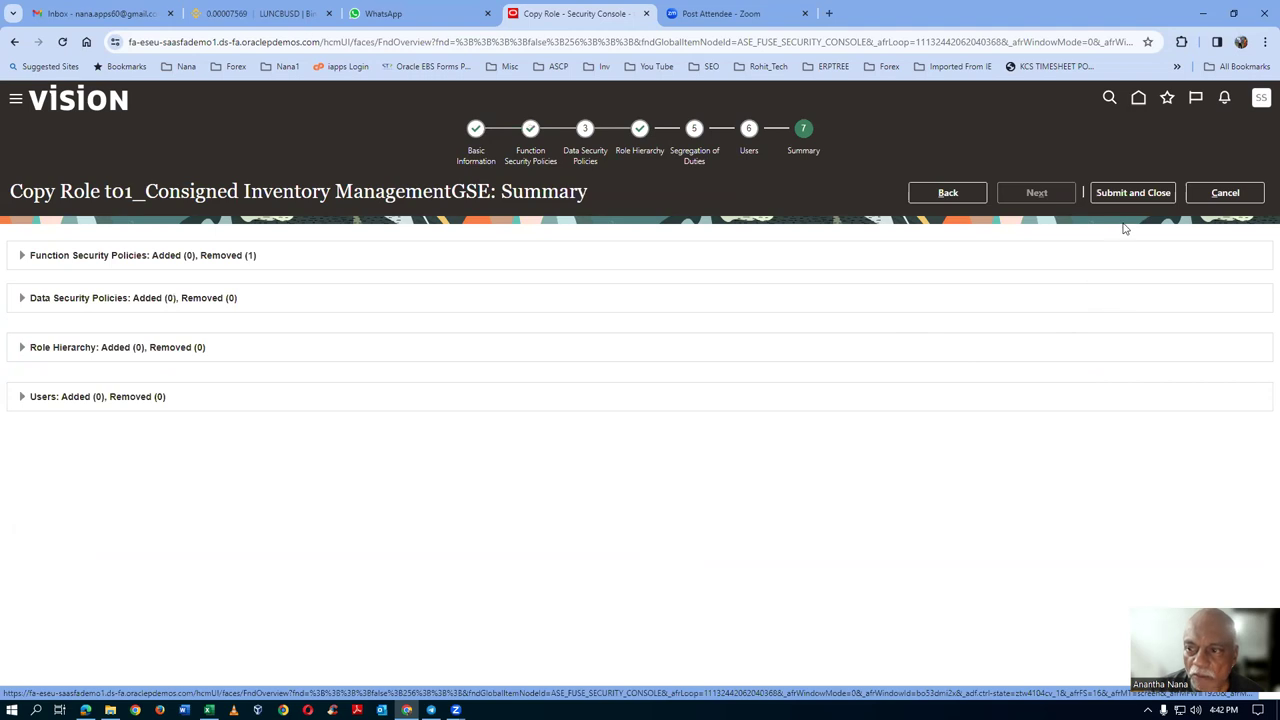
Step: Submit the t01_Consigned Inventory ManagementGSE copy, then search roles for 'Invent'
click(1134, 193)
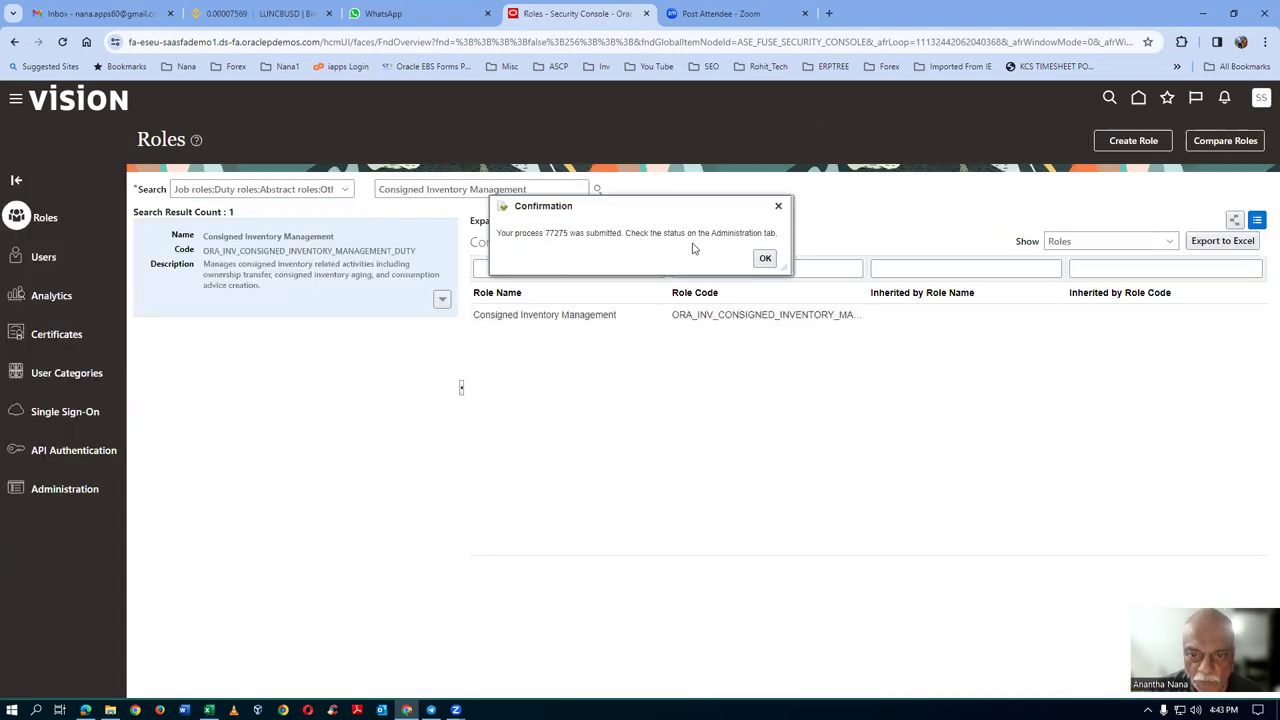
click(765, 258)
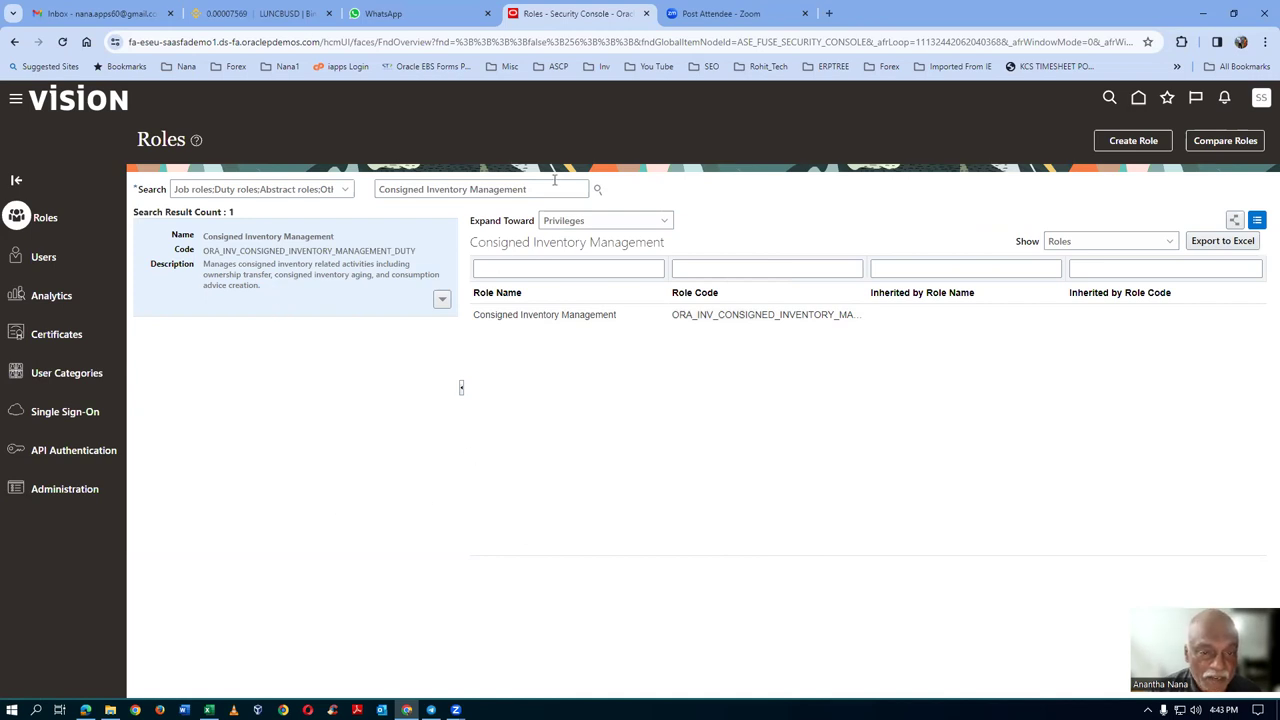
drag(549, 189, 360, 195)
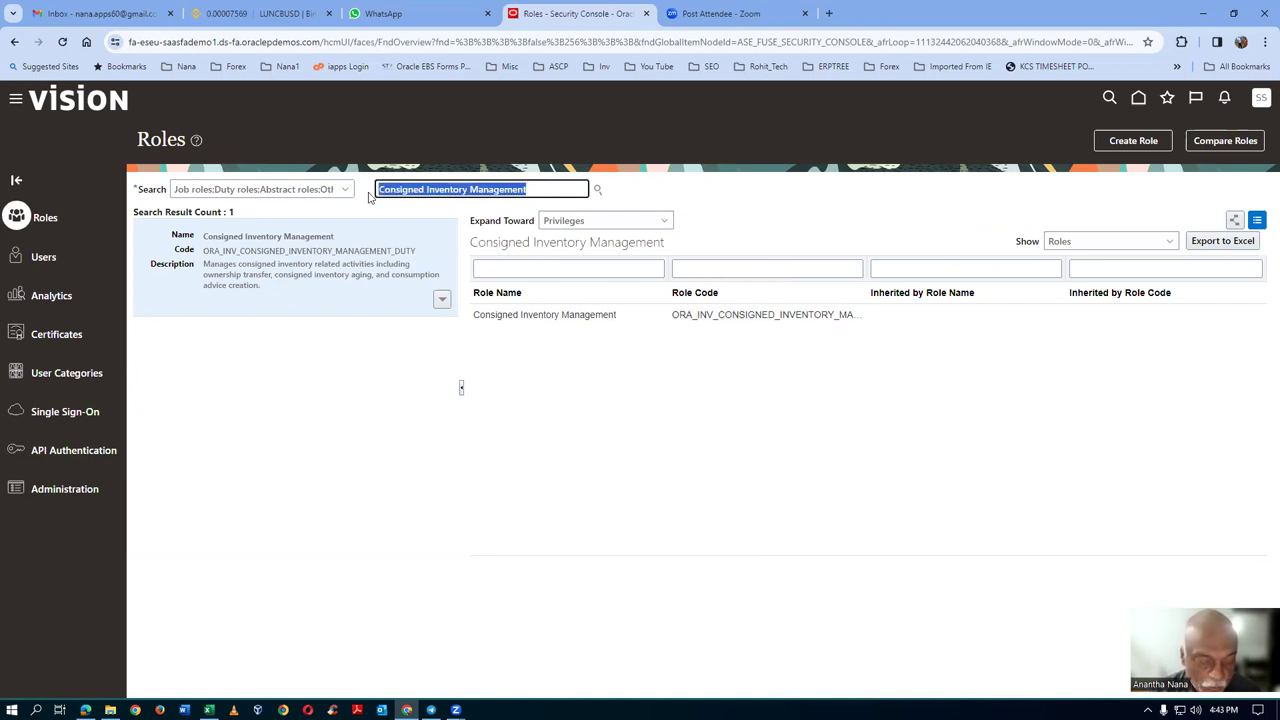
text(Inventory)
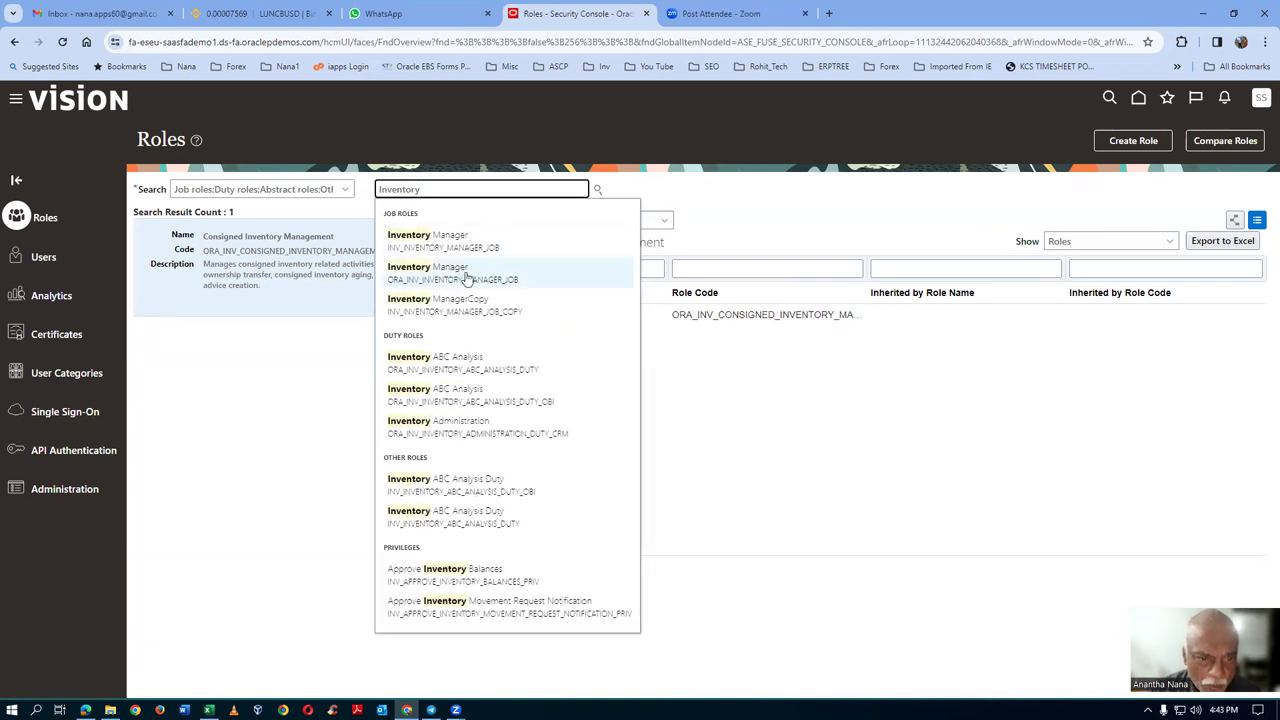
Step: Choose Copy Role for the Inventory Manager job role from the search results
click(465, 270)
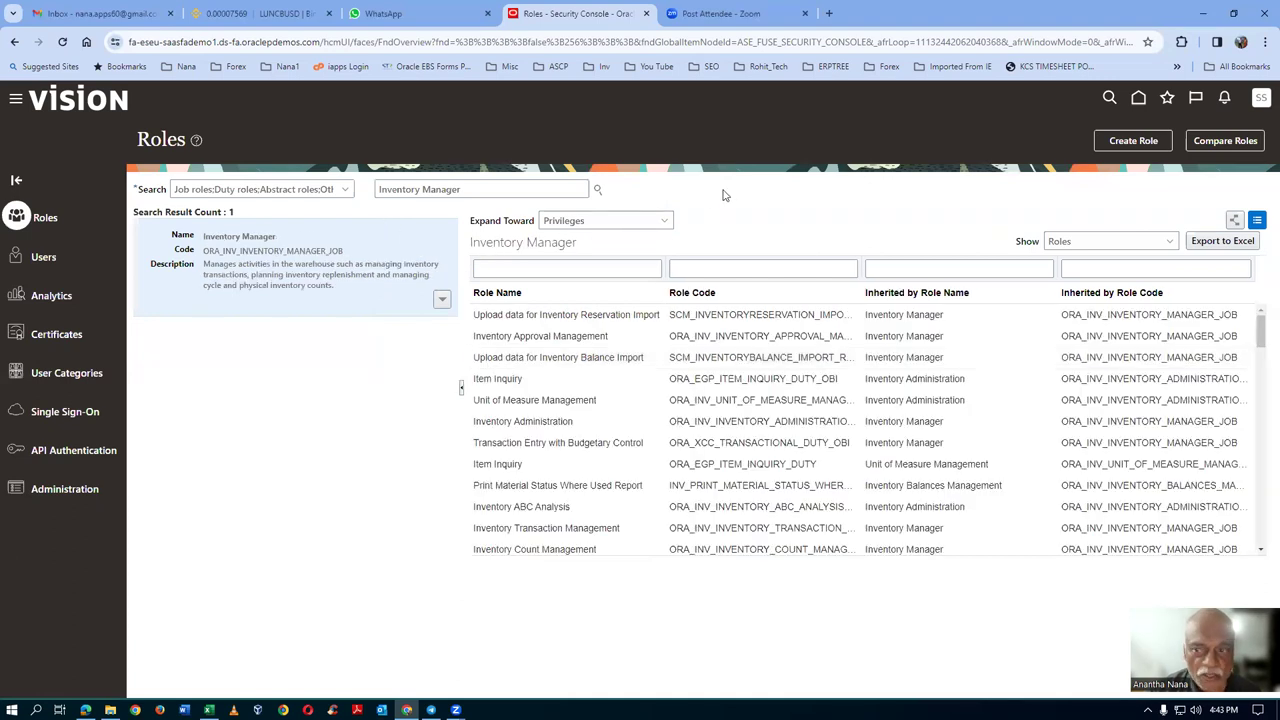
click(442, 301)
click(402, 339)
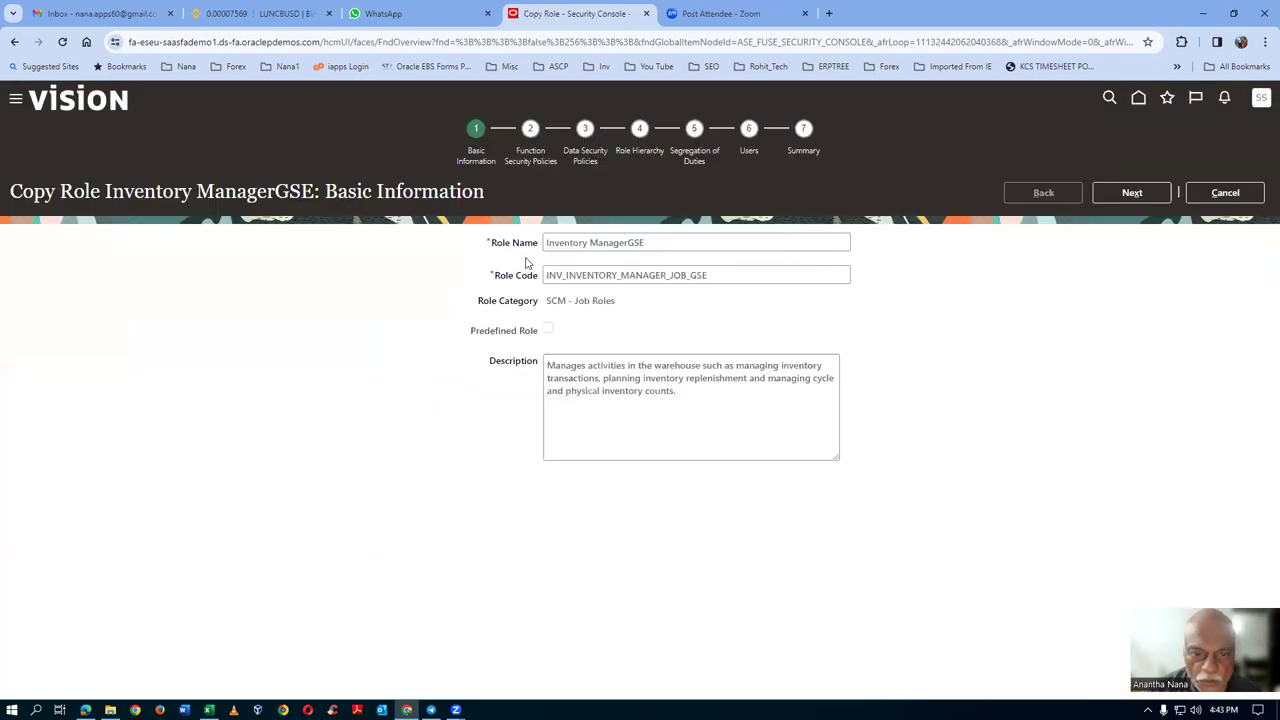
Step: Rename the copy t01_Inventory ManagerGSE with code T01_INV_INVENTORY_MANAGER_JOB_GSE and continue
click(545, 243)
text(101)
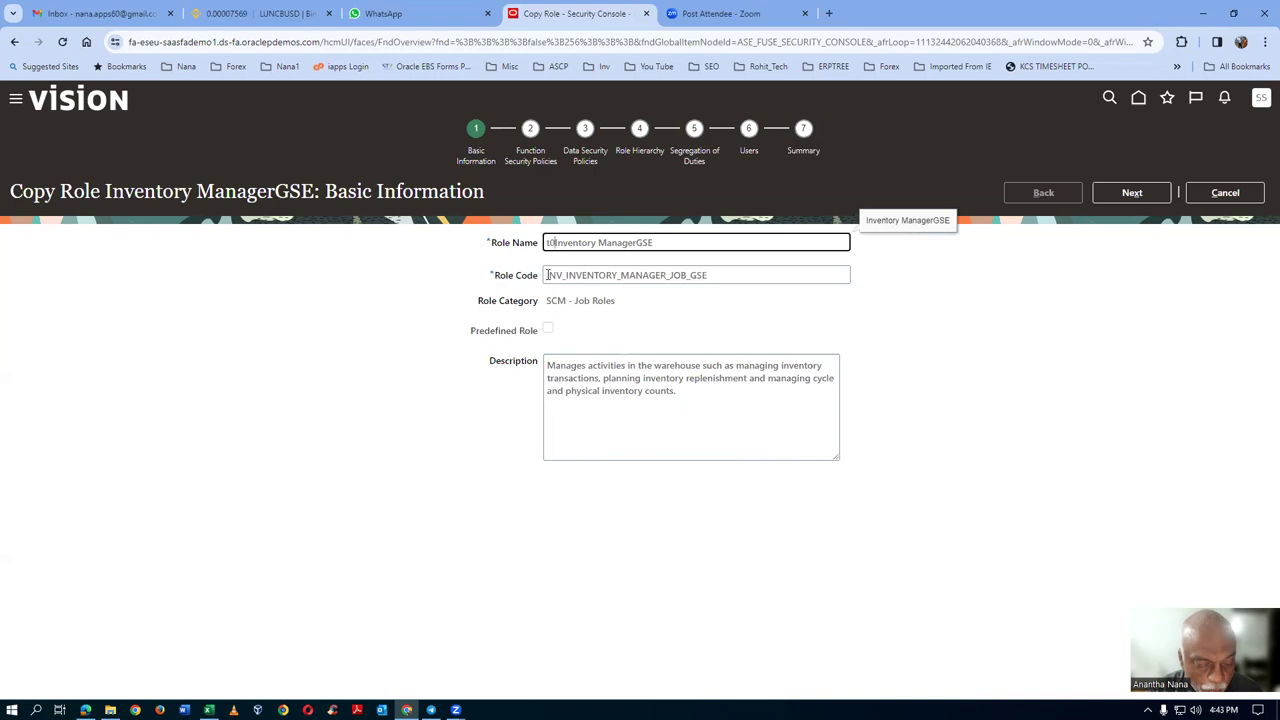
text(_)
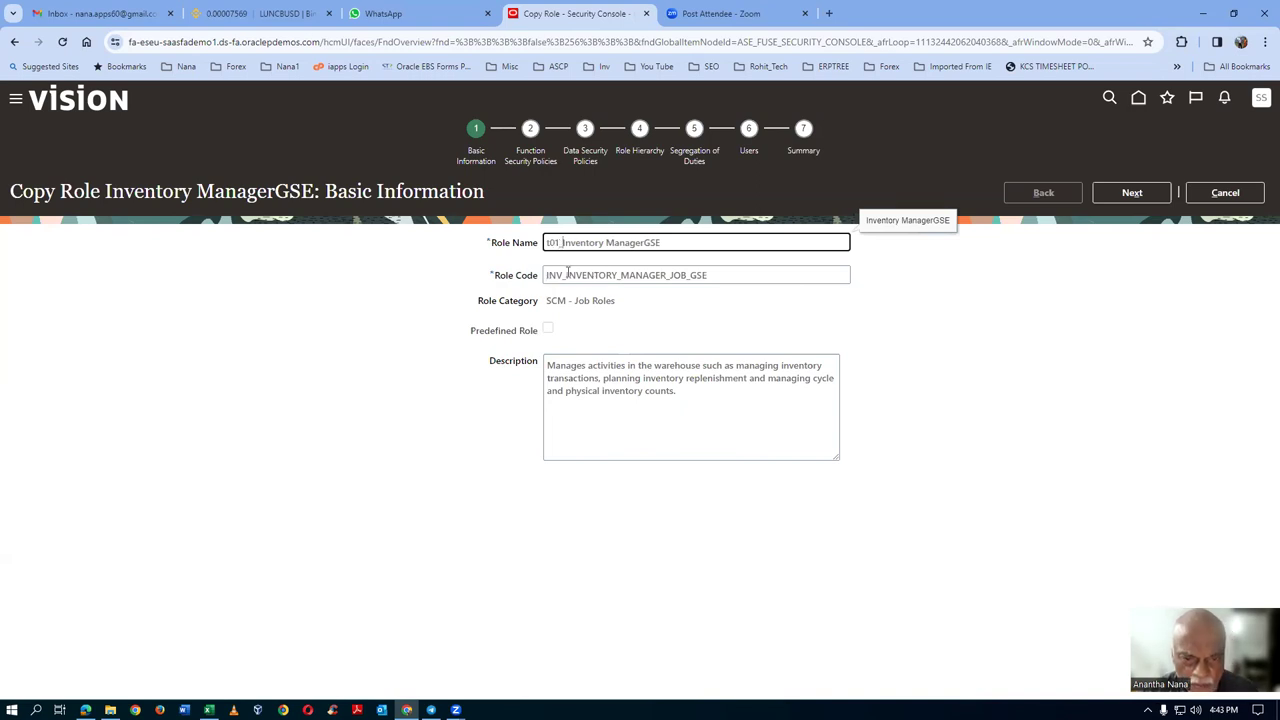
click(545, 277)
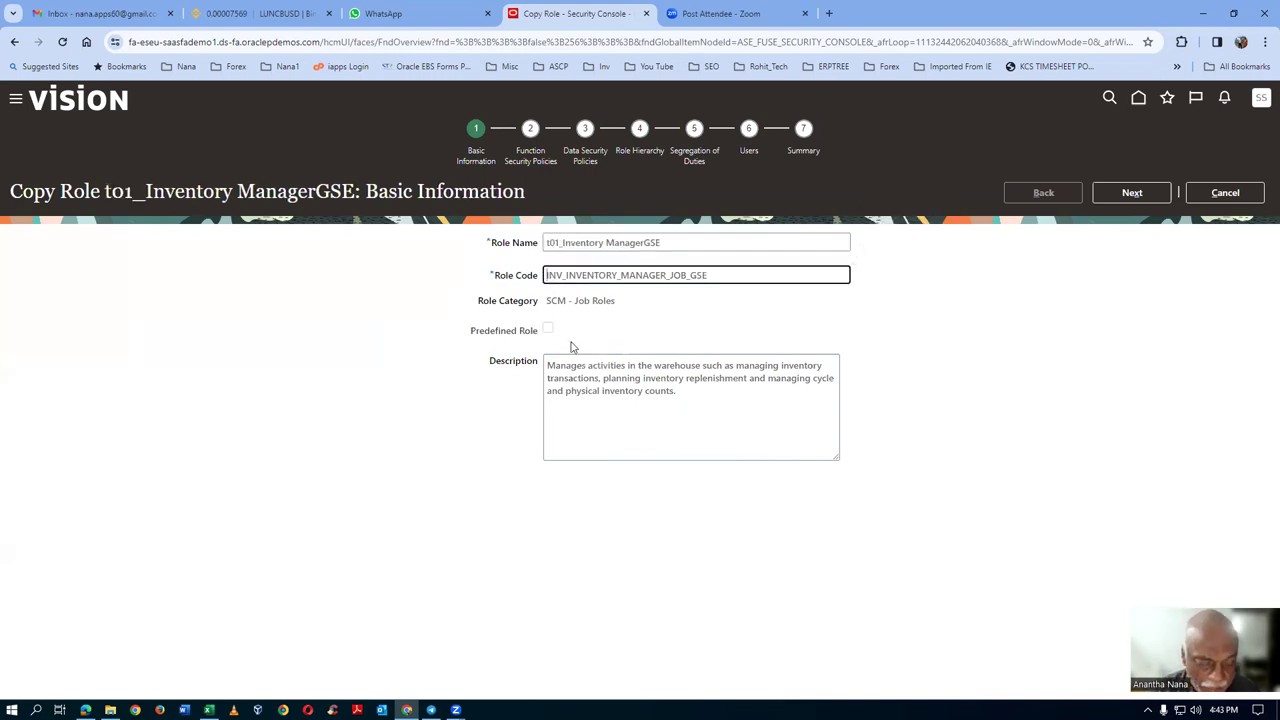
text(T01_)
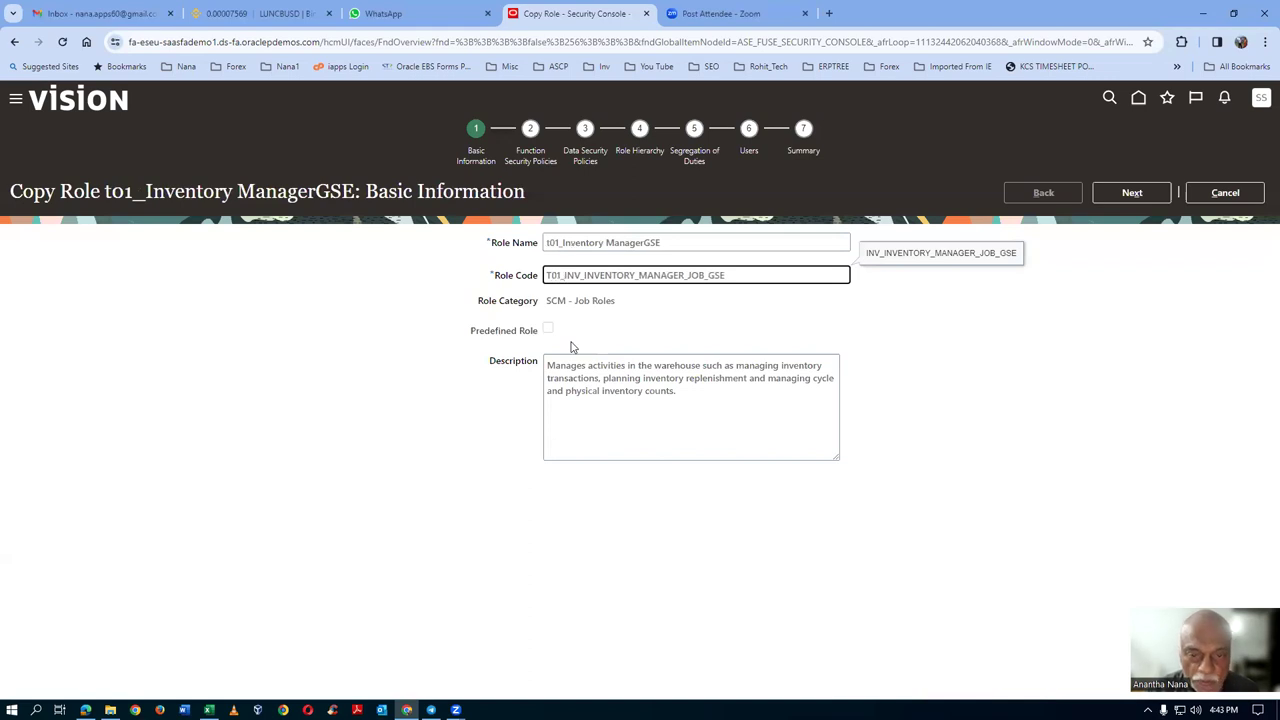
click(941, 383)
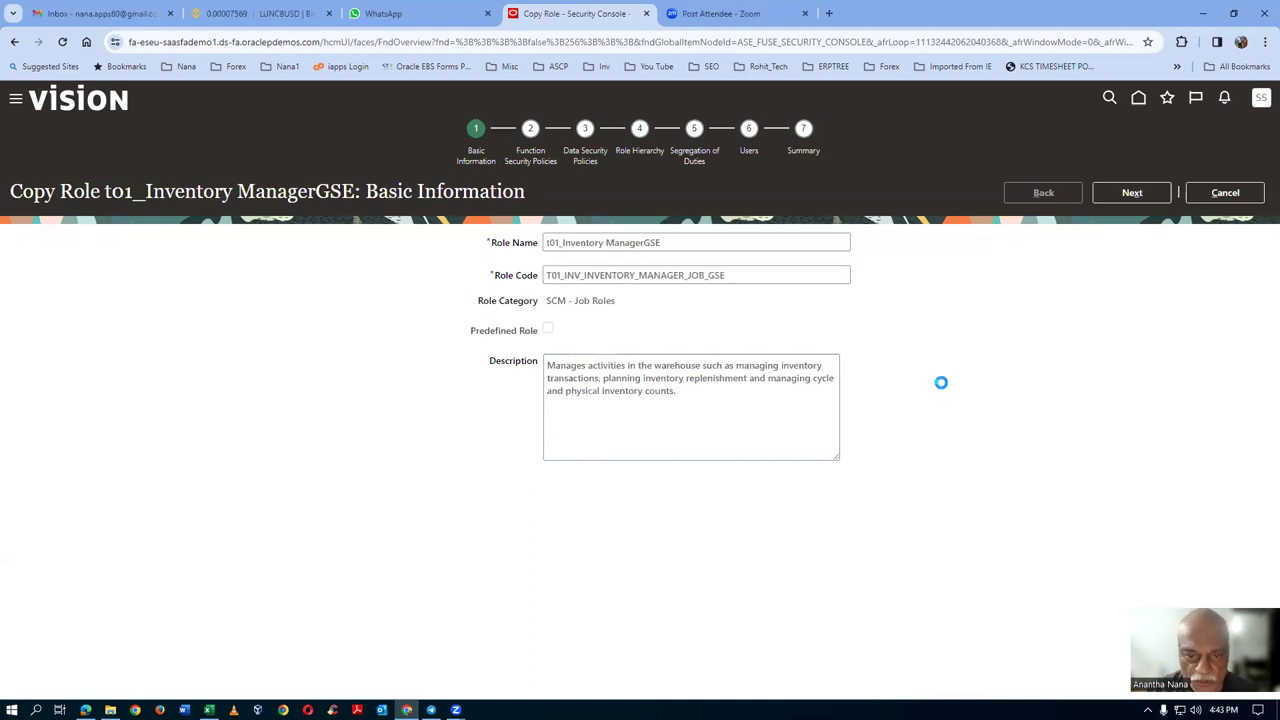
click(1131, 193)
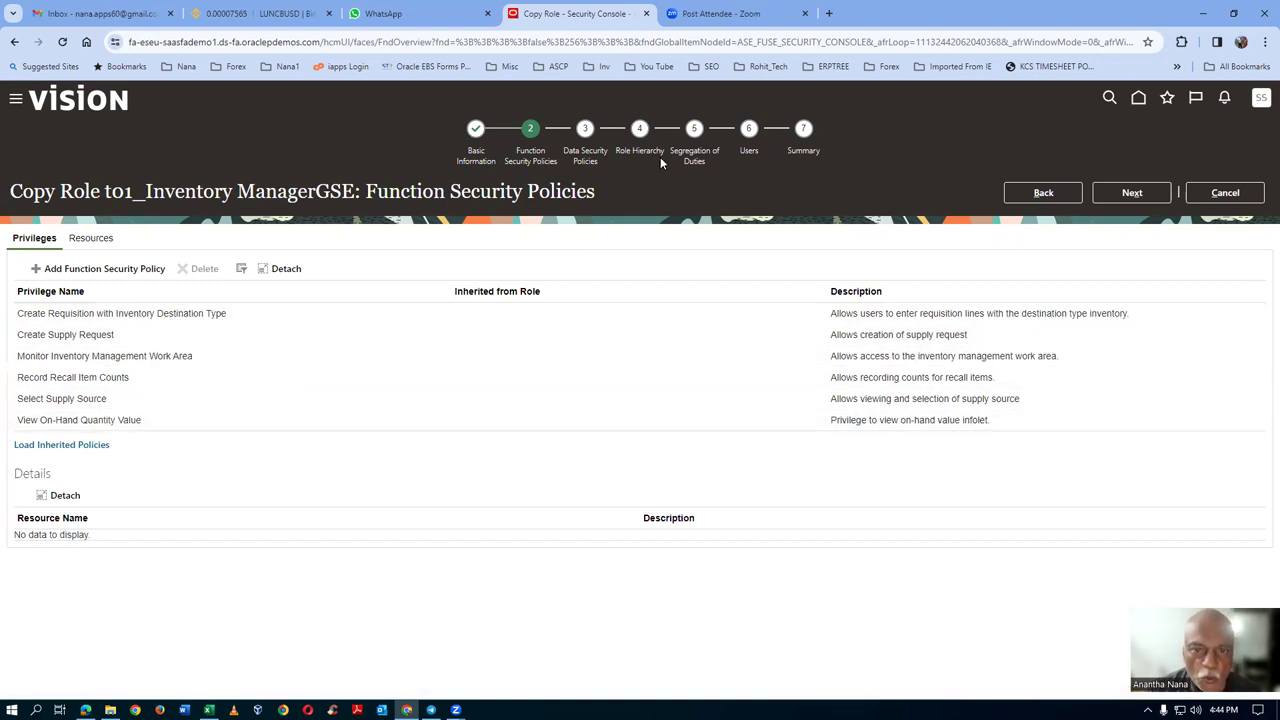
Step: Go to the Role Hierarchy step of the t01_Inventory ManagerGSE copy
click(657, 158)
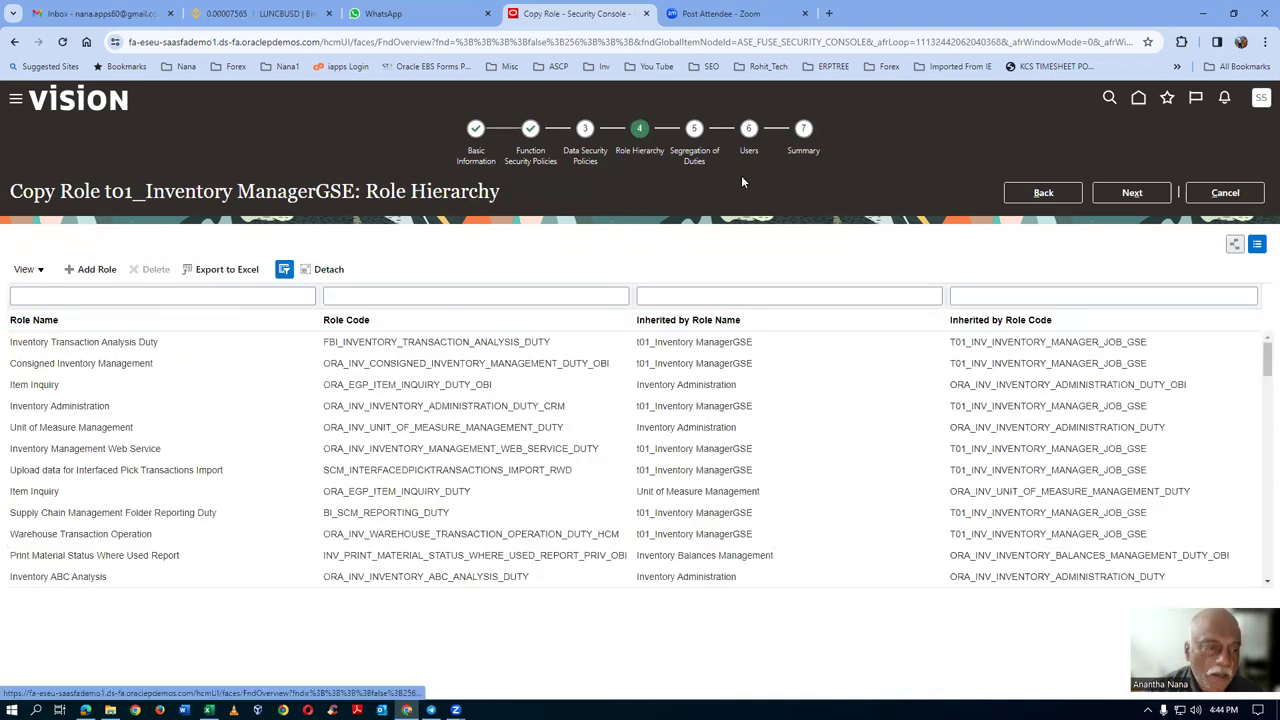
Step: Add the t01_Consigned Inventory ManagementGSE duty as a role membership, found by searching 't0'
click(97, 269)
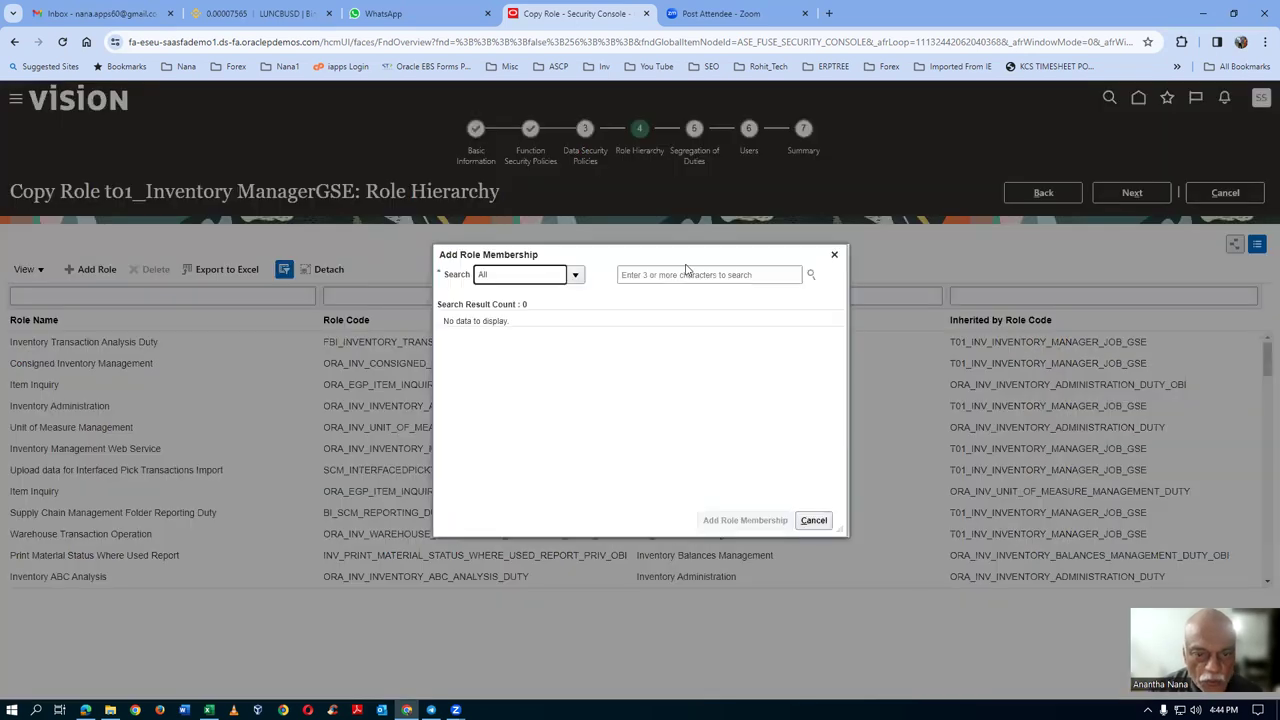
text(t01)
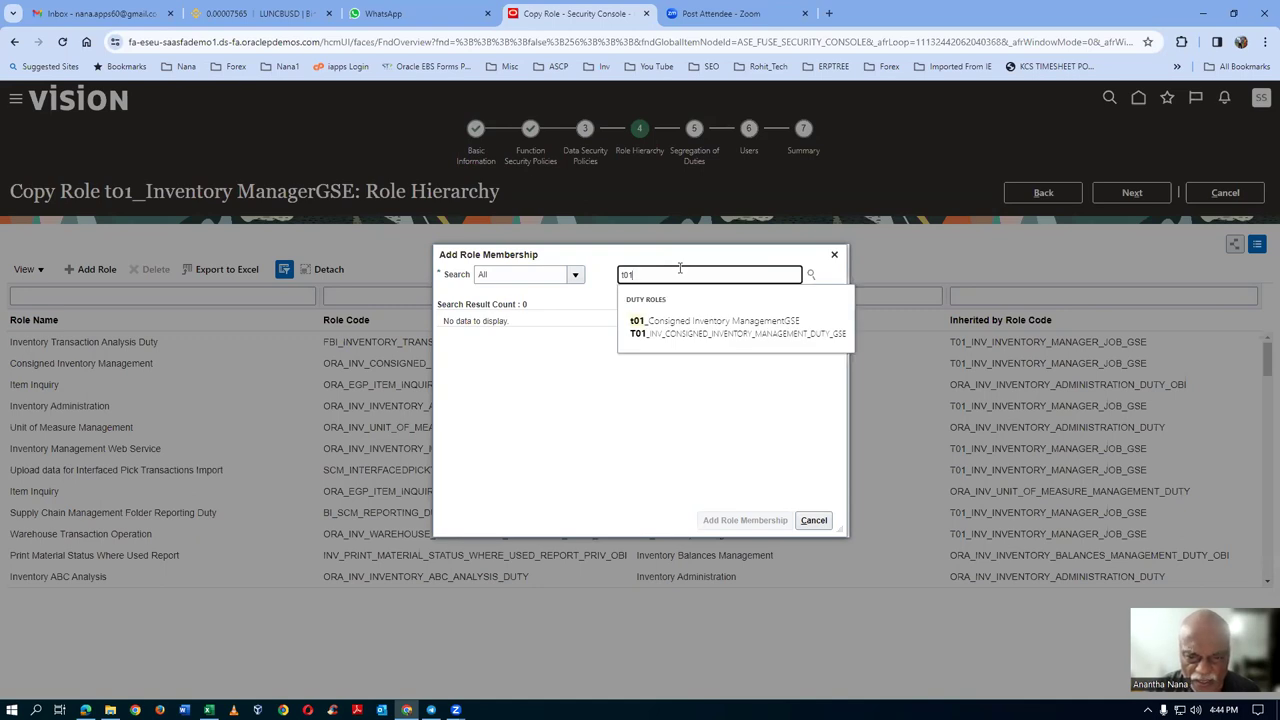
click(709, 328)
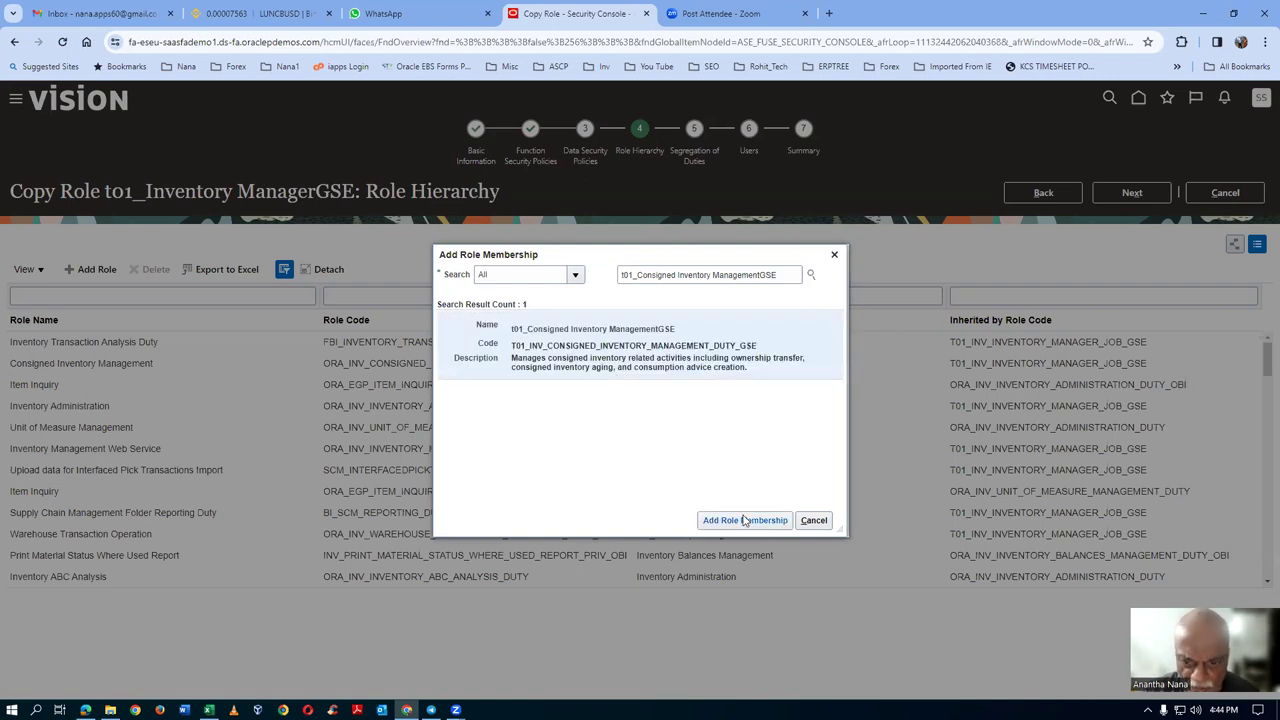
click(743, 520)
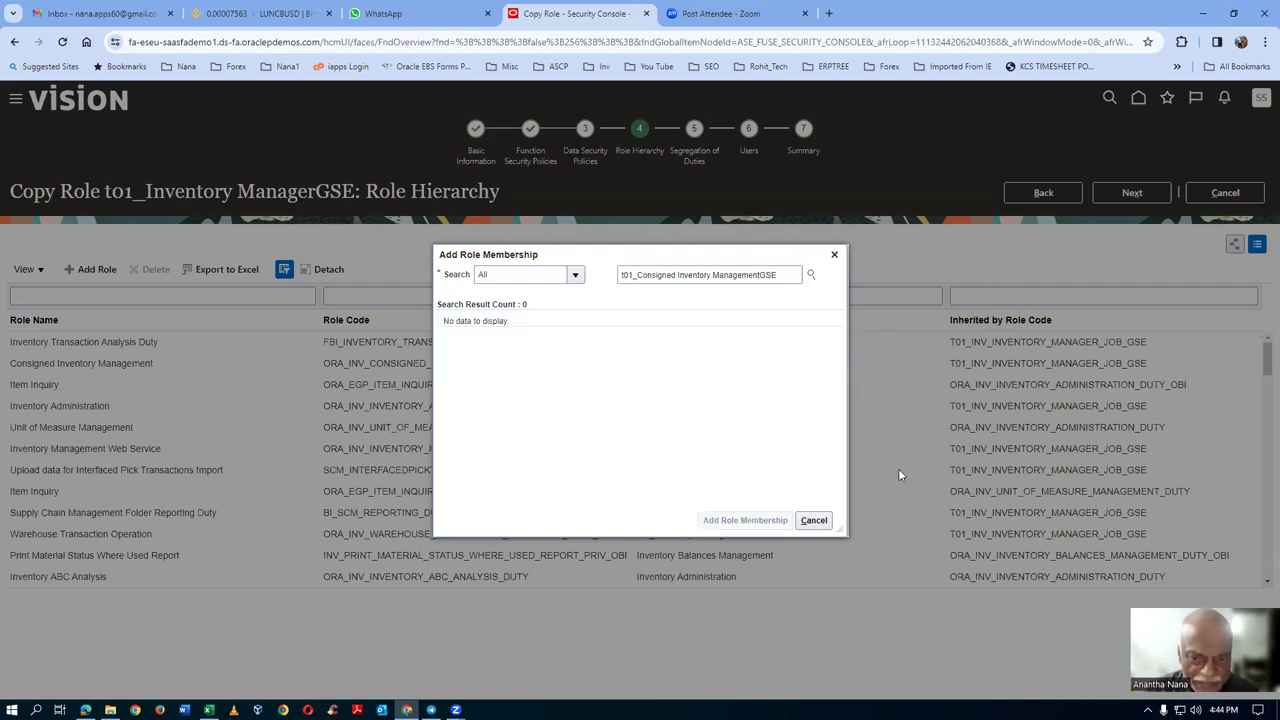
click(834, 254)
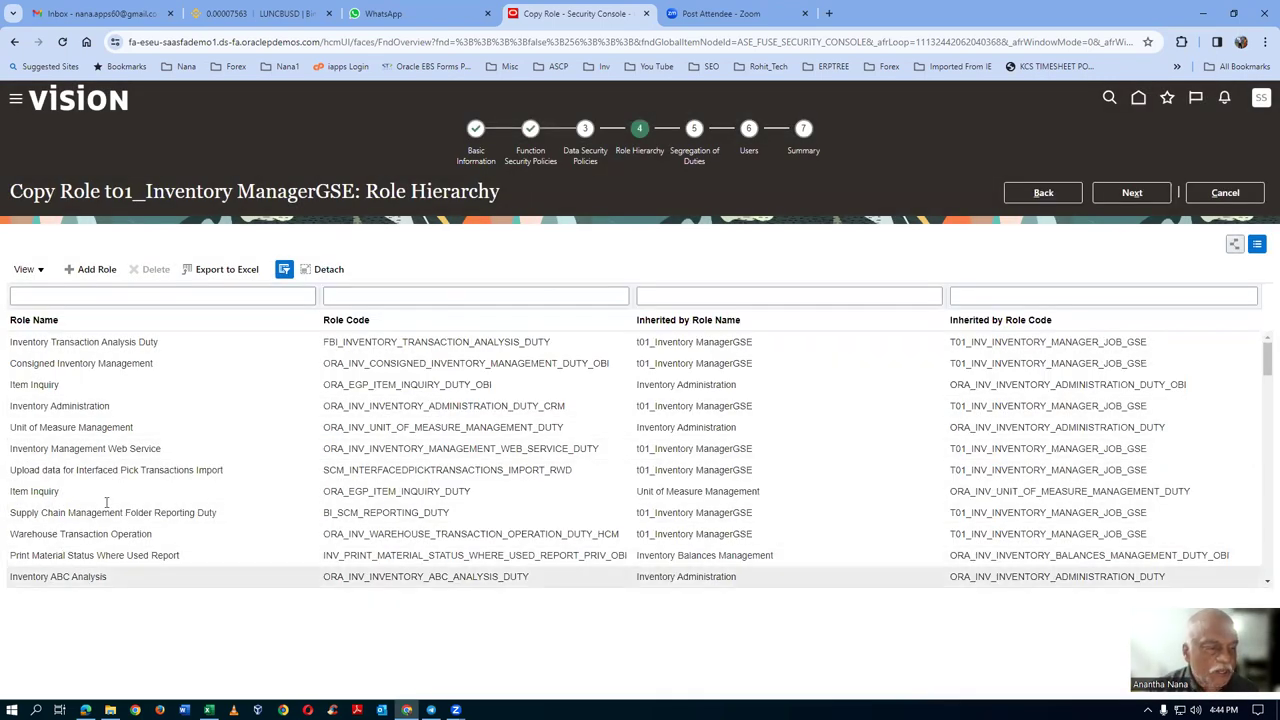
Step: Filter the hierarchy by 'Consigned' and remove the original Consigned Inventory Management OBI duty
click(44, 296)
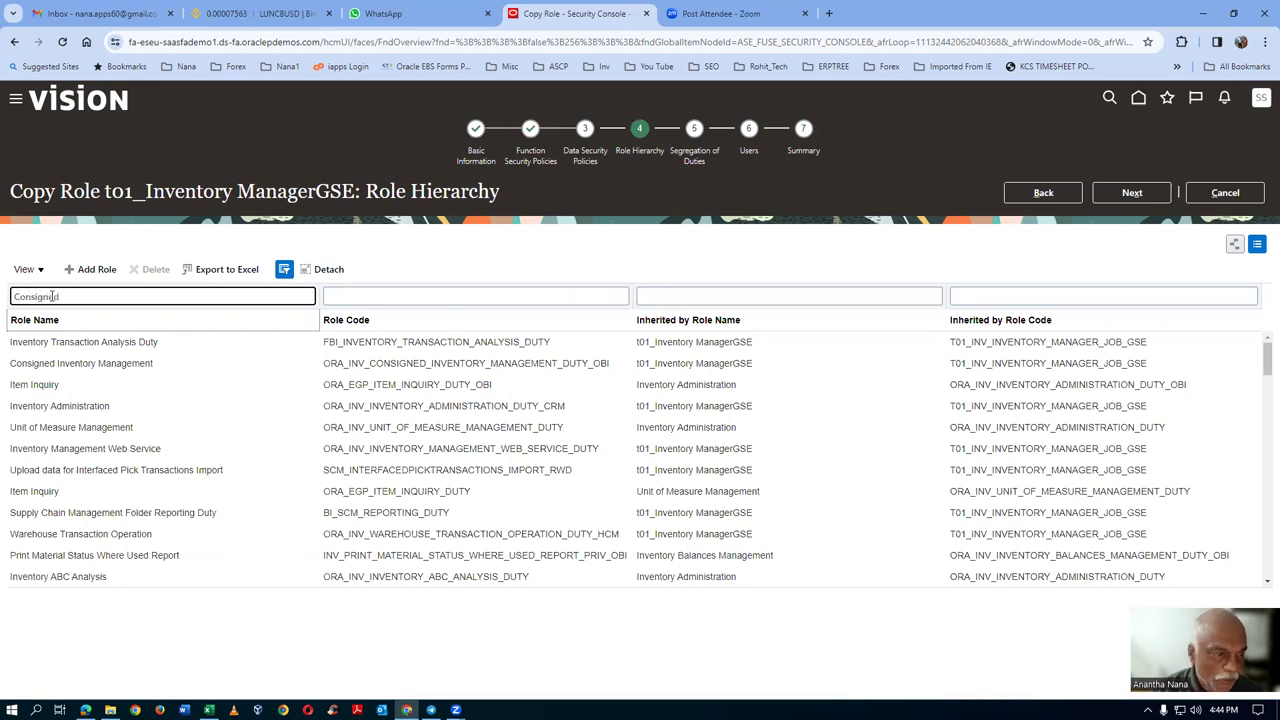
key(Return)
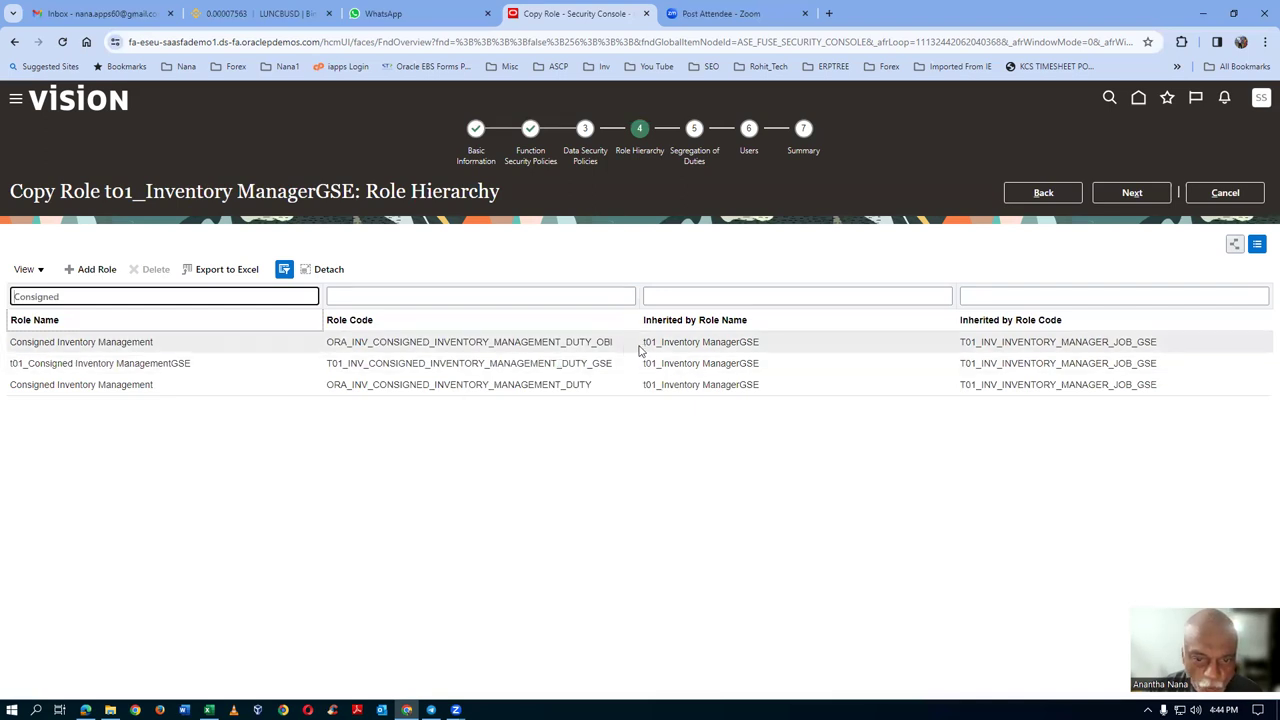
click(184, 340)
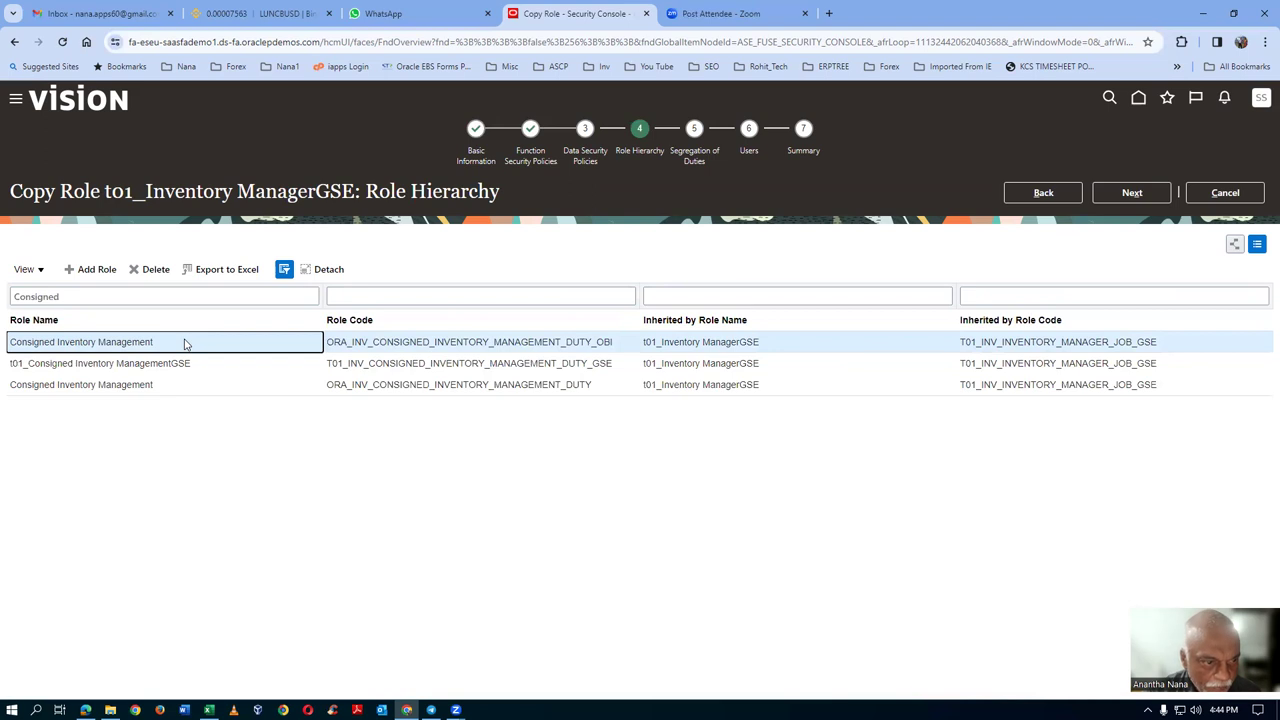
click(156, 269)
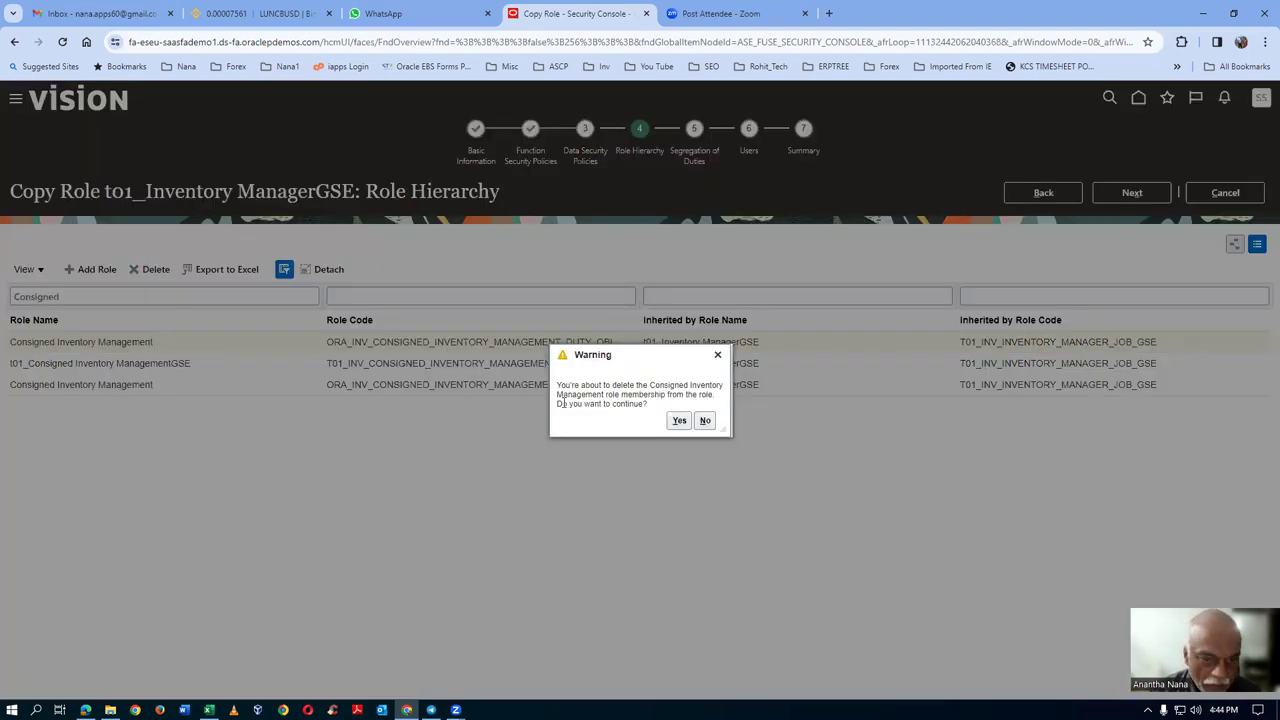
click(679, 420)
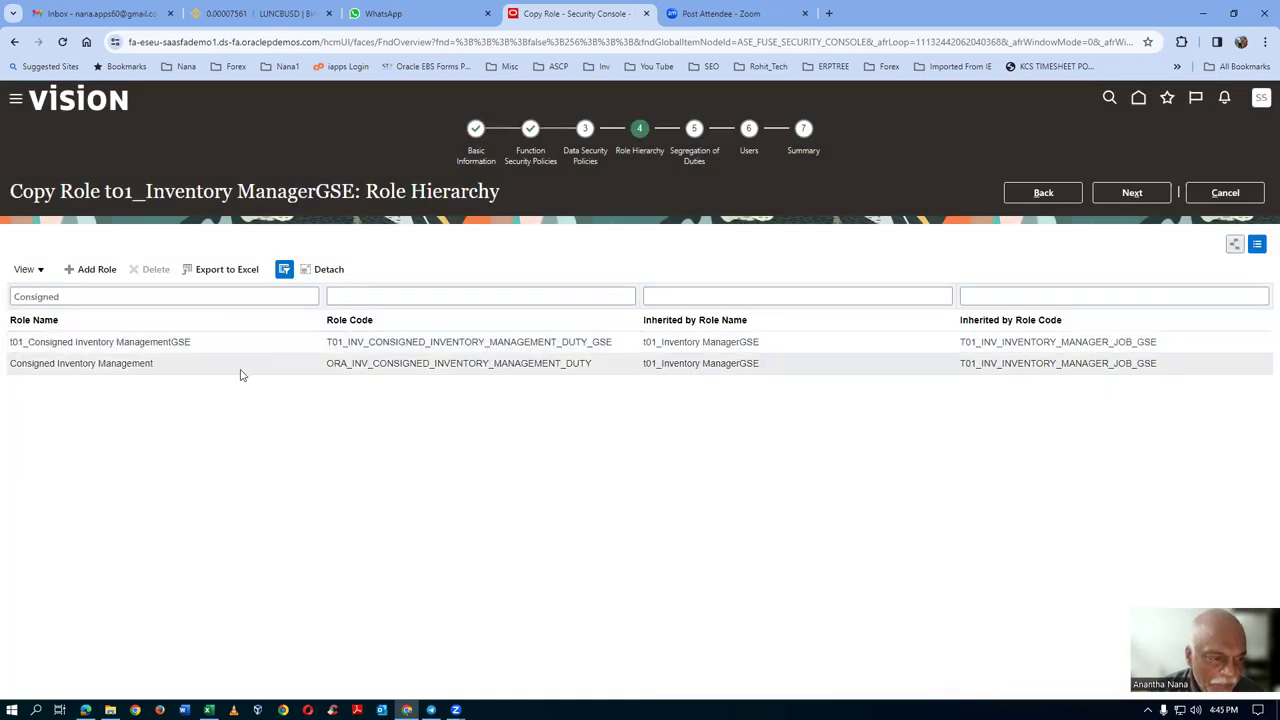
Step: Remove the remaining original Consigned Inventory Management duty, keeping the t01 copy
click(221, 376)
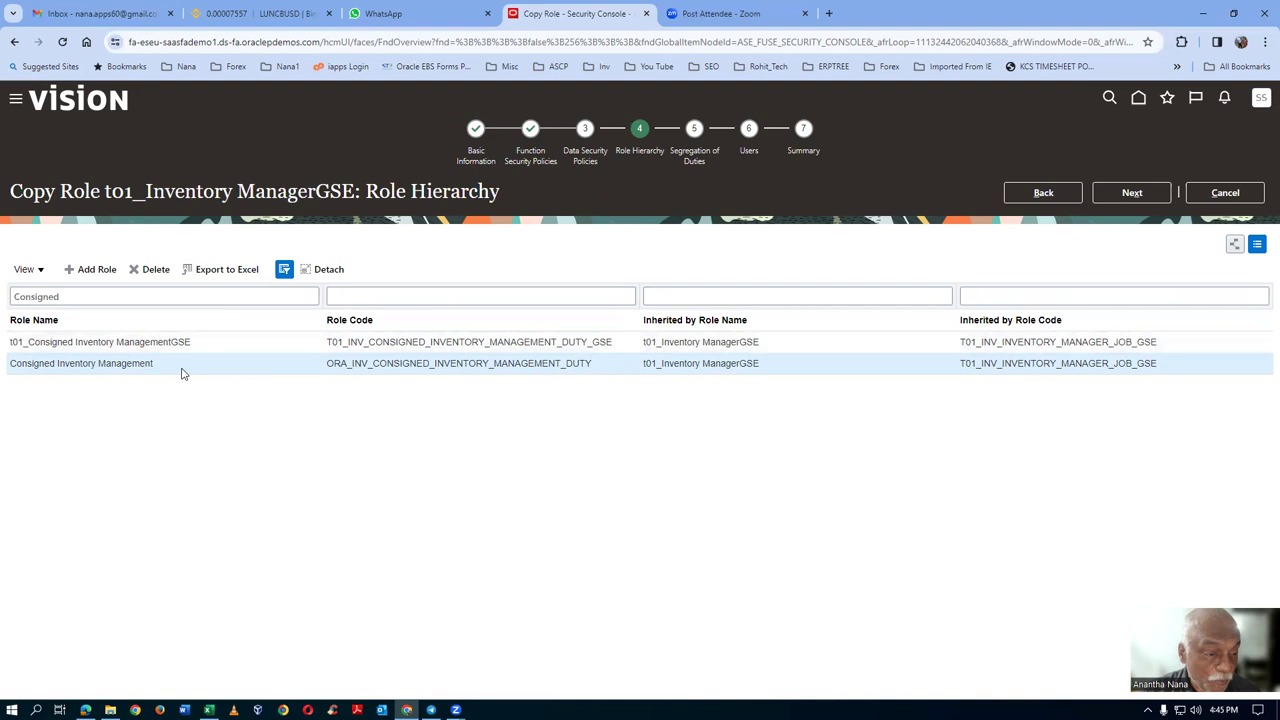
click(157, 274)
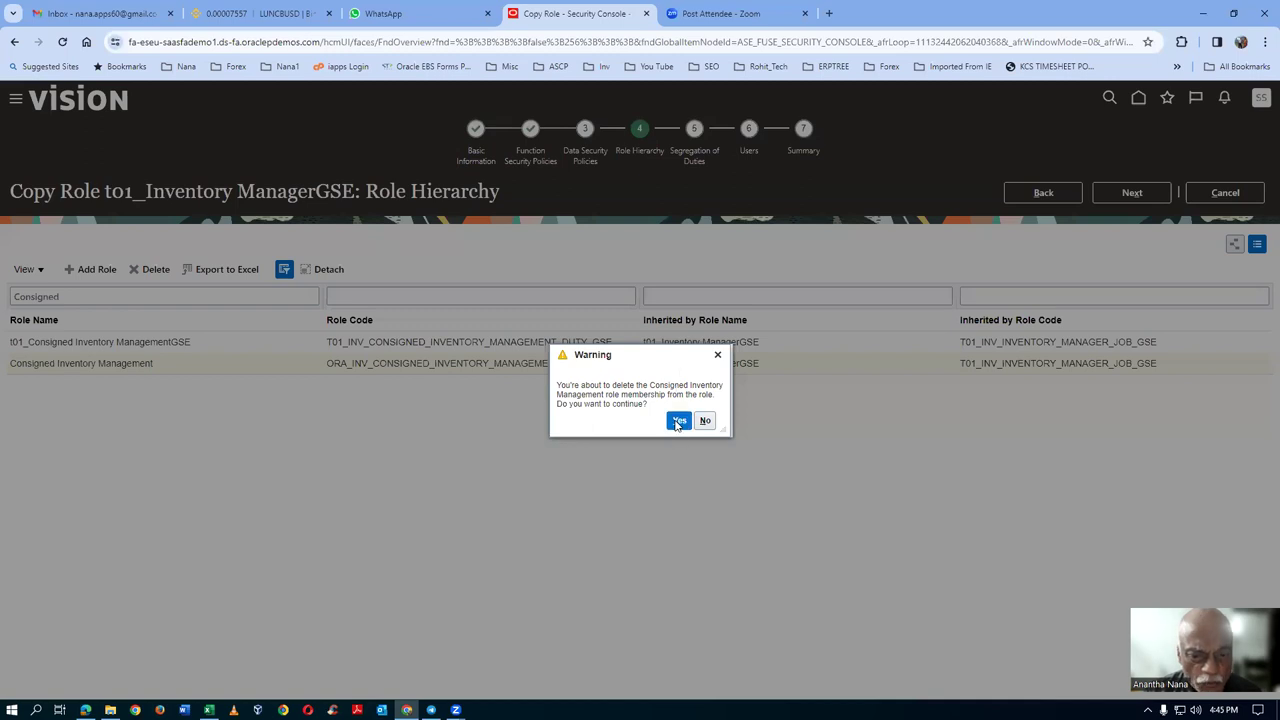
click(678, 421)
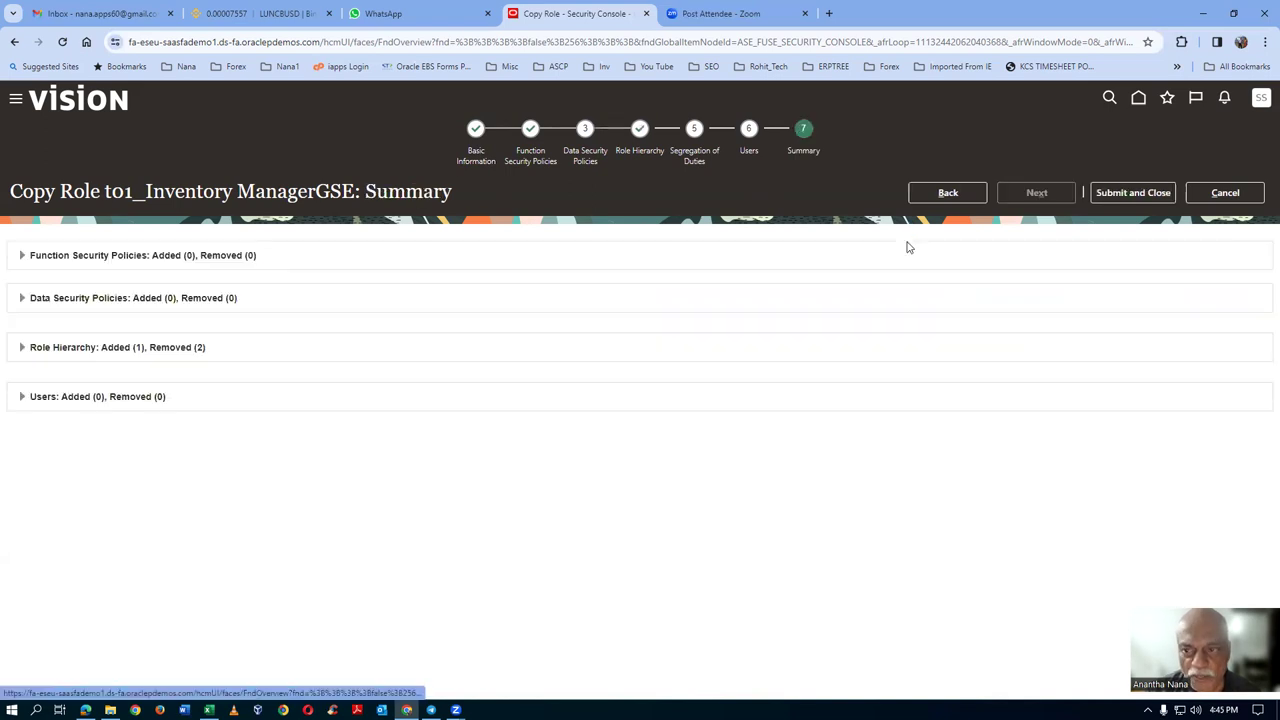
Step: Submit the role copy, acknowledge the submission confirmation, and clear the role search field
click(1146, 192)
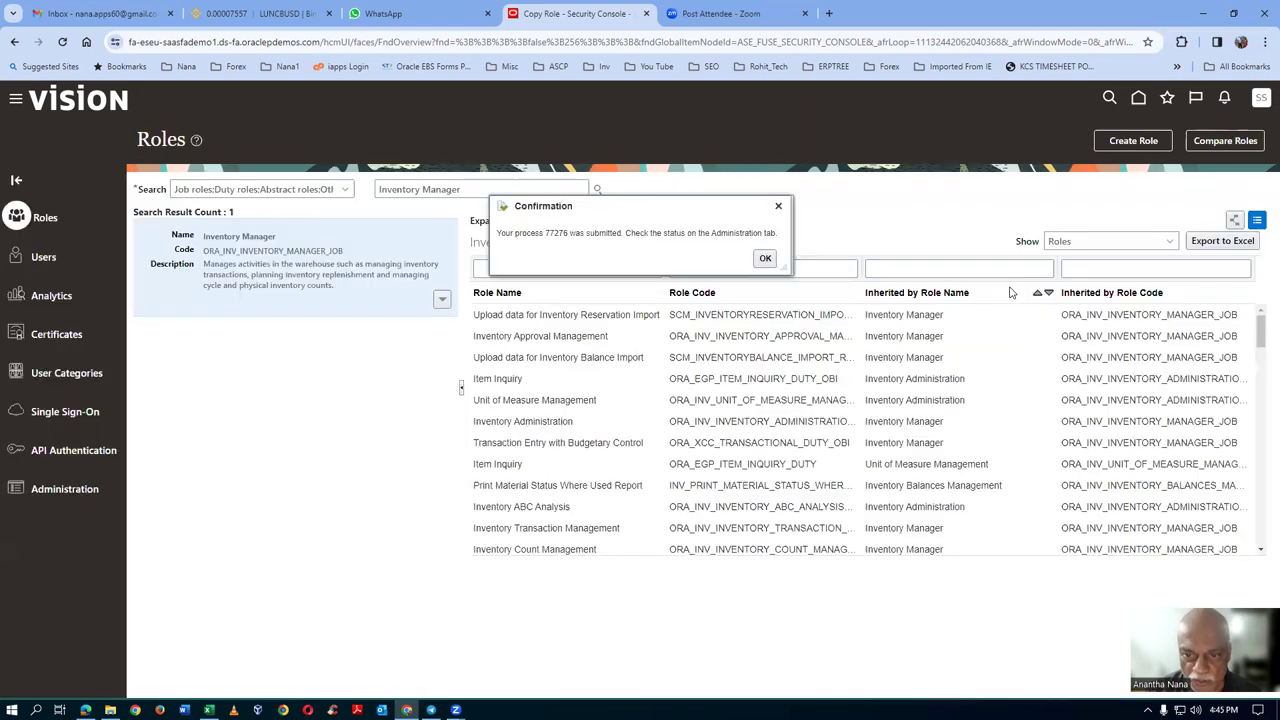
click(764, 260)
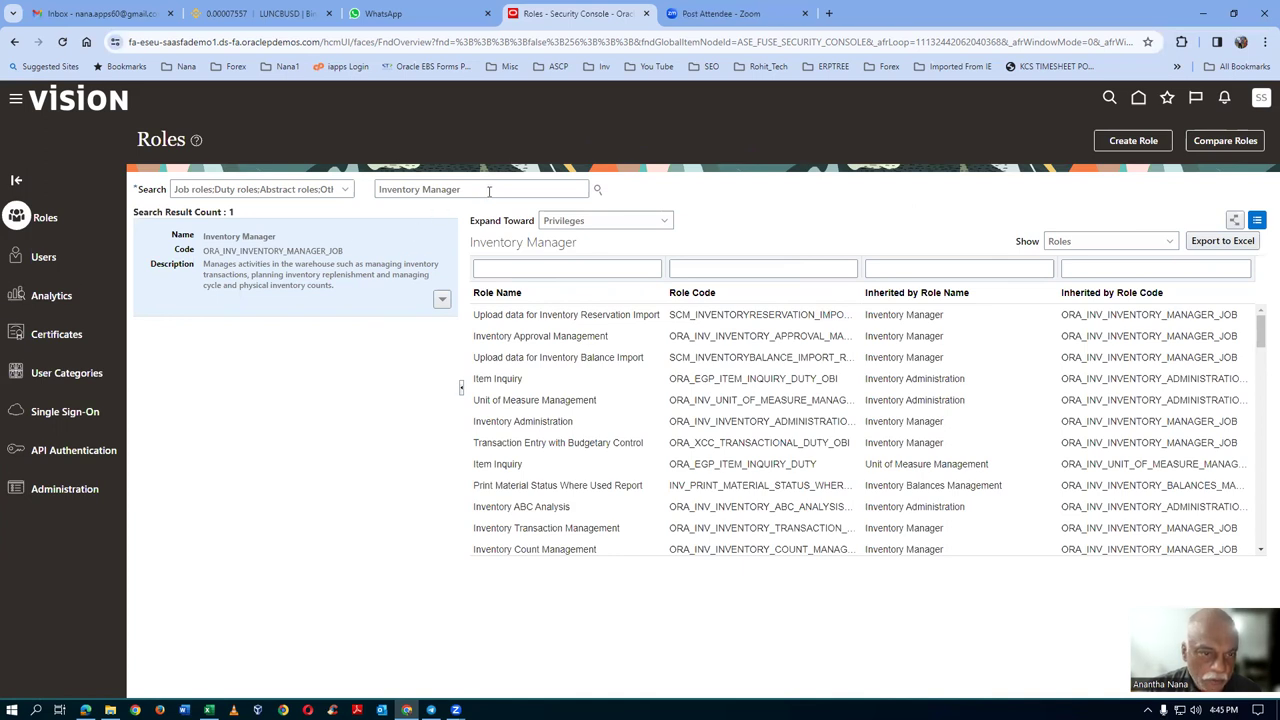
drag(489, 191, 306, 190)
text(to)
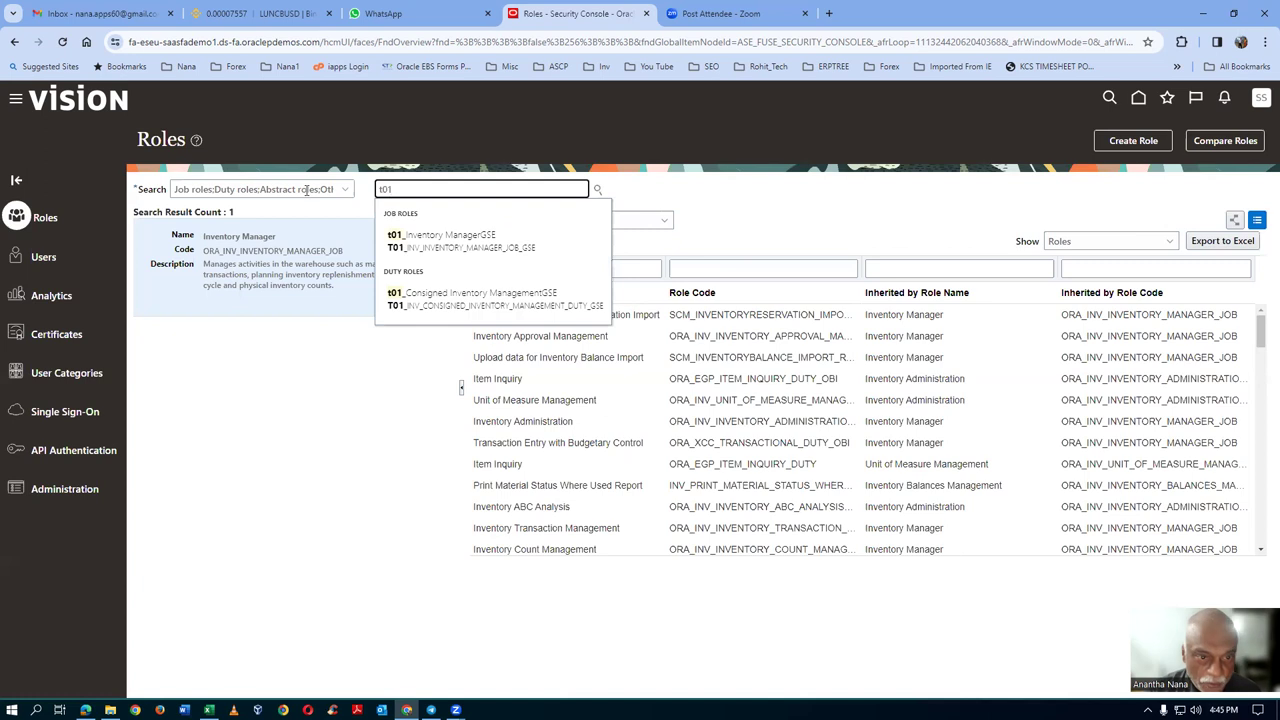
key(BackSpace)
key(BackSpace)
key(BackSpace)
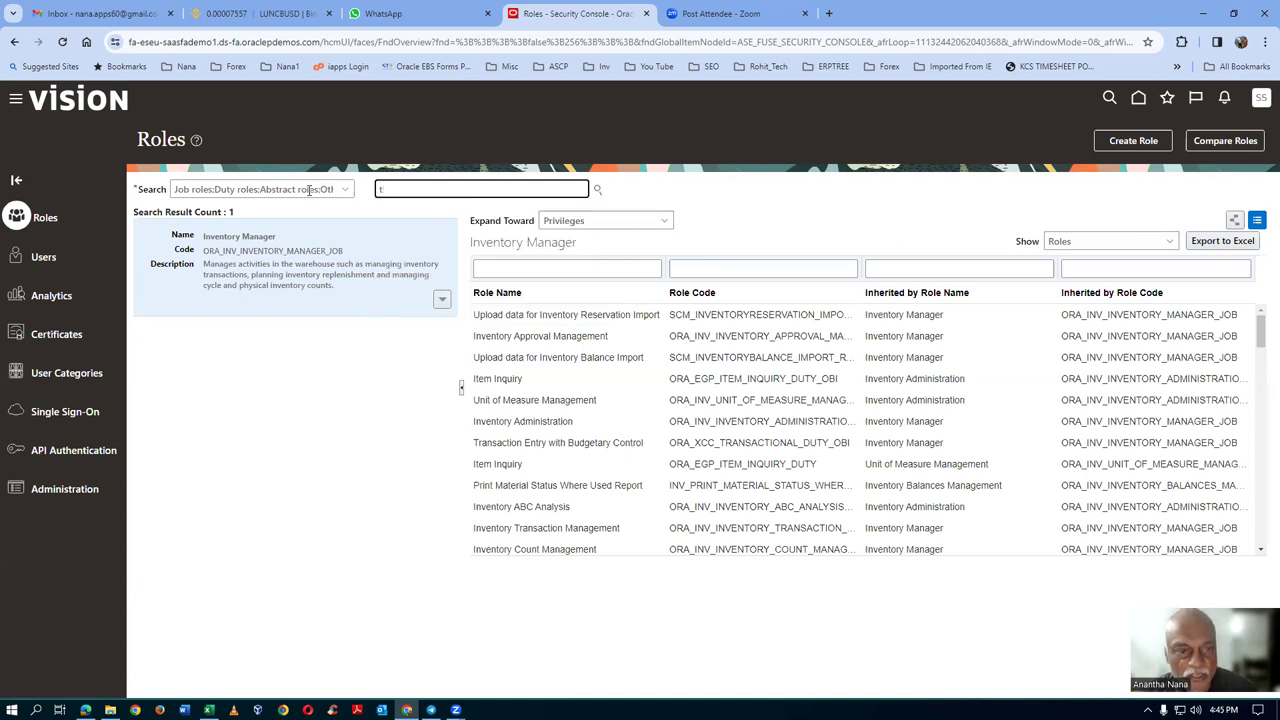
Step: Duplicate the roles tab and load the site root address in the new tab
right_click(575, 17)
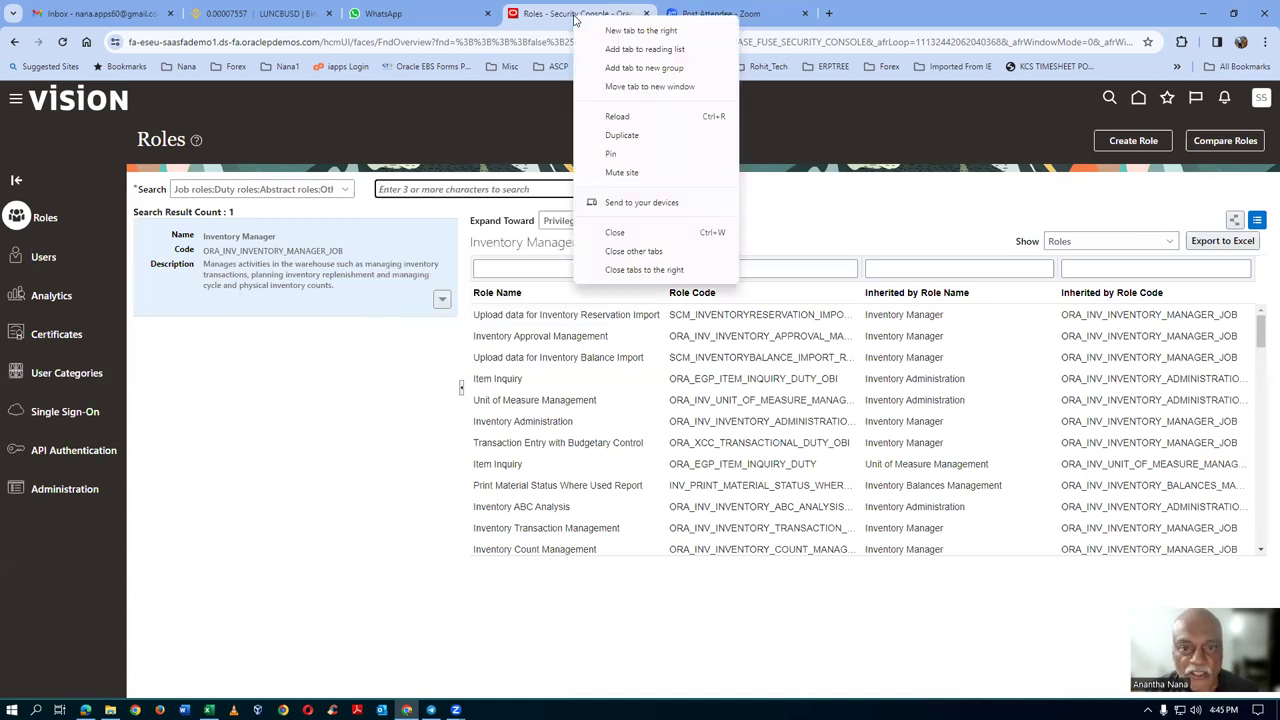
click(603, 135)
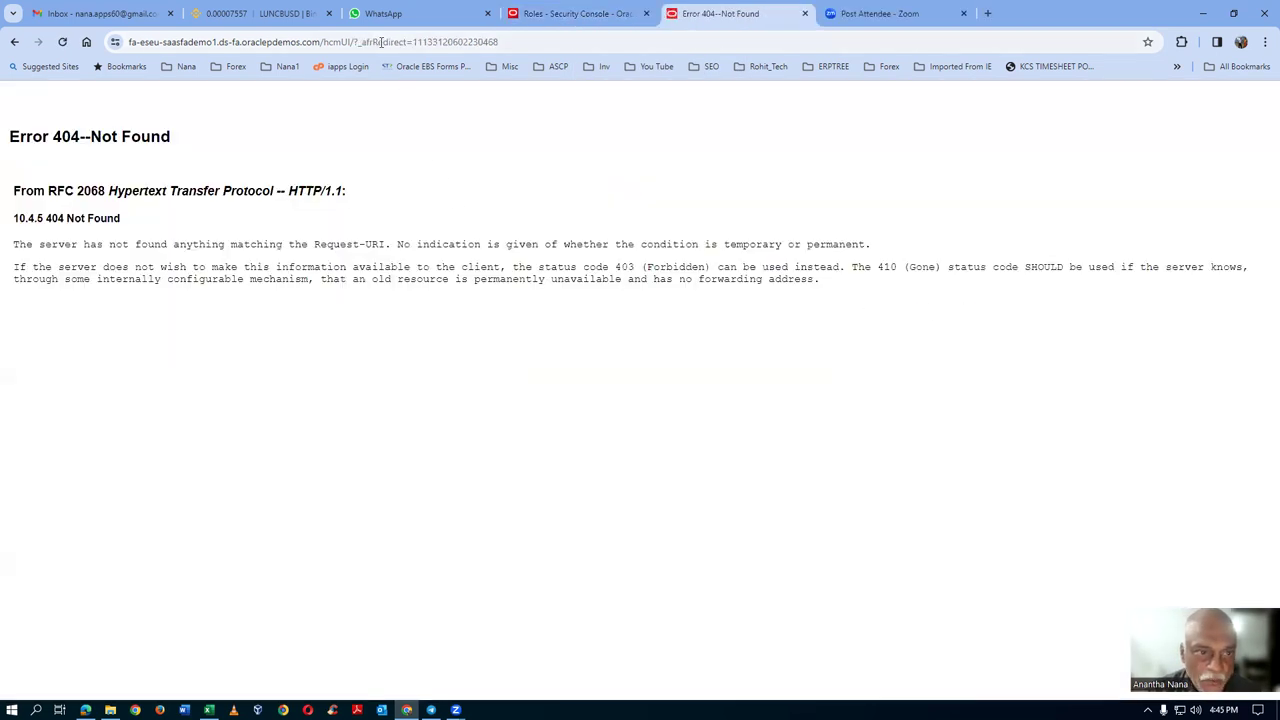
click(381, 42)
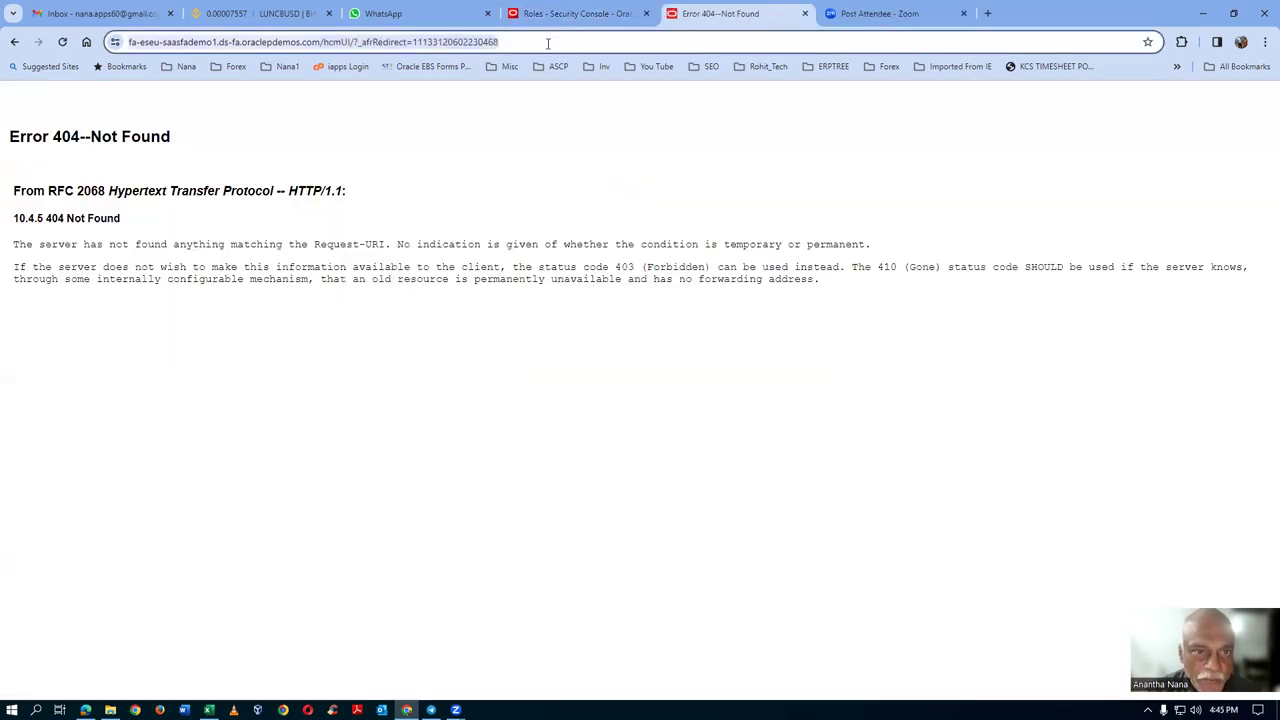
click(607, 43)
key(BackSpace)
key(BackSpace)
key(BackSpace)
key(BackSpace)
key(BackSpace)
key(BackSpace)
key(BackSpace)
key(BackSpace)
key(BackSpace)
key(BackSpace)
key(BackSpace)
key(BackSpace)
key(BackSpace)
key(BackSpace)
key(BackSpace)
key(BackSpace)
key(BackSpace)
key(BackSpace)
key(BackSpace)
key(BackSpace)
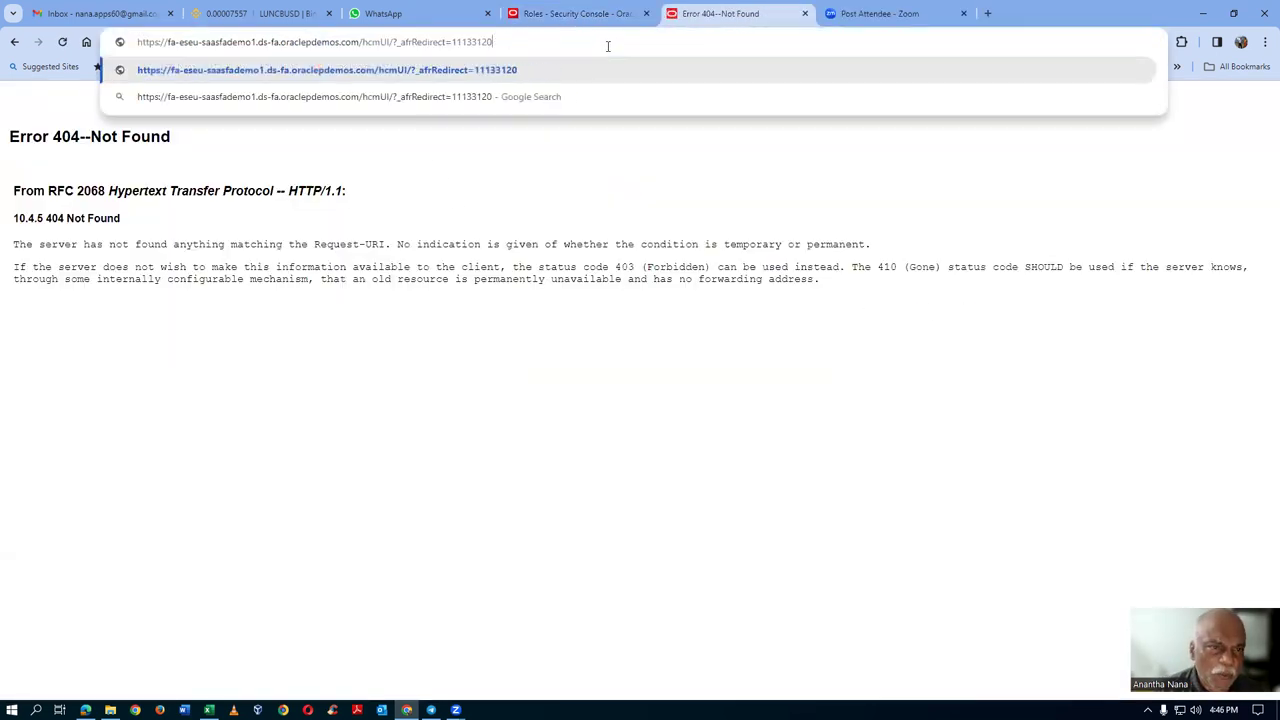
key(BackSpace)
key(BackSpace)
key(BackSpace)
key(BackSpace)
key(BackSpace)
key(BackSpace)
key(BackSpace)
key(BackSpace)
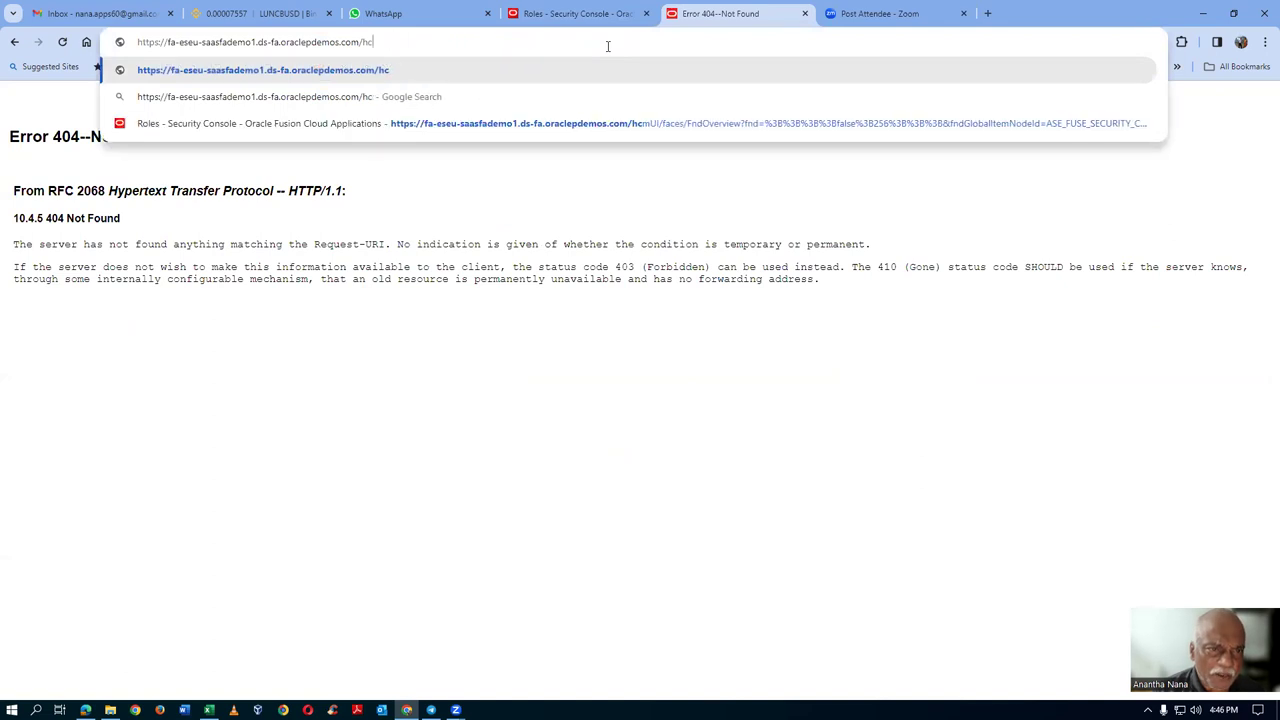
key(Return)
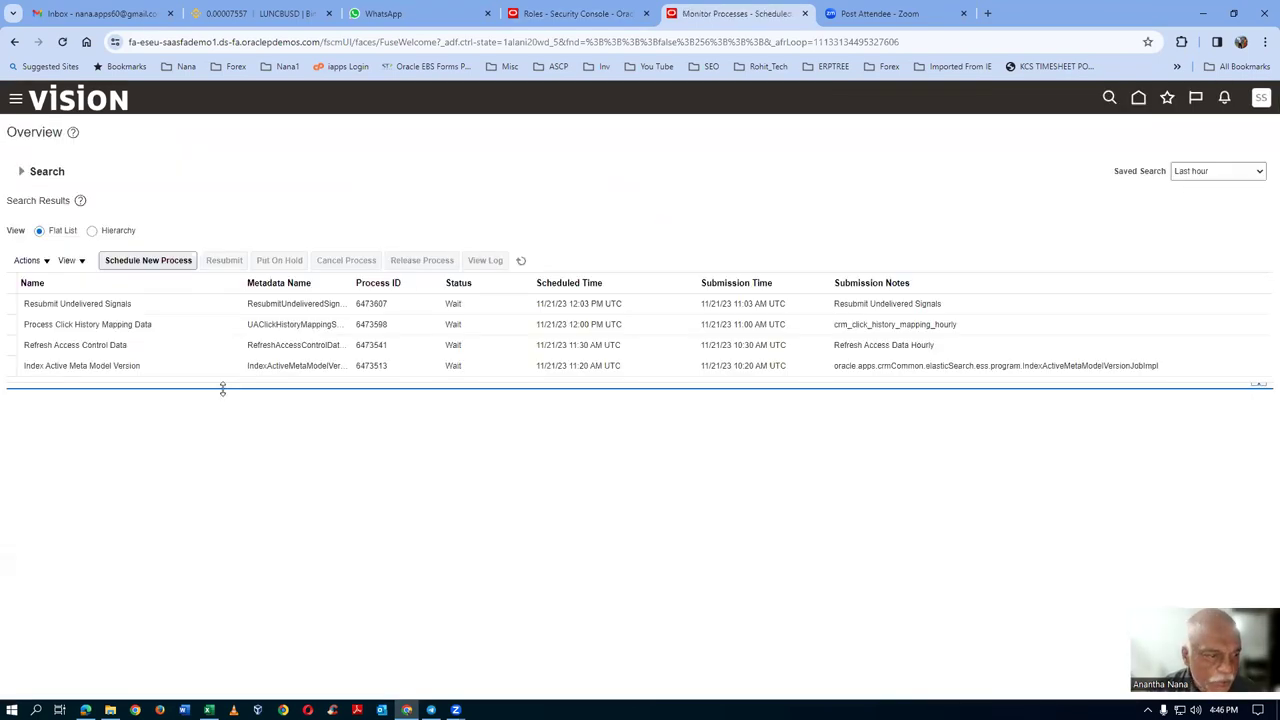
Step: Enlarge the Scheduled Processes results table and refresh the process list
drag(228, 386, 232, 474)
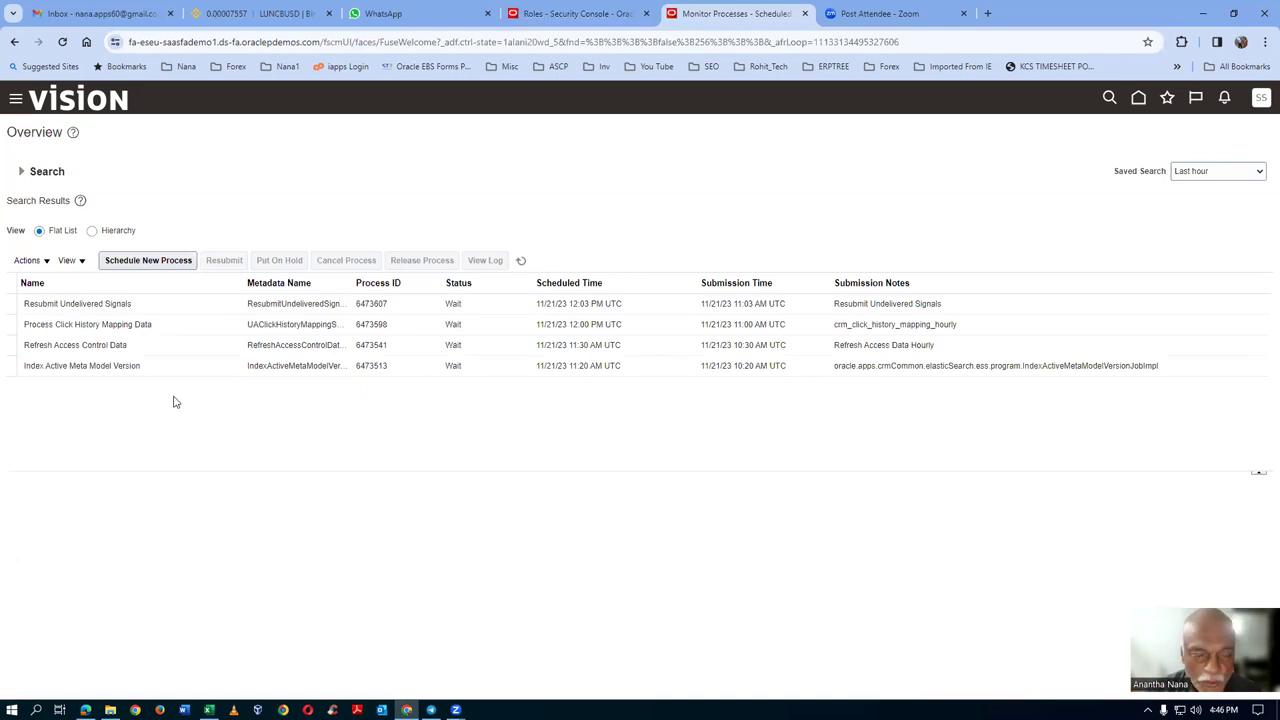
click(521, 261)
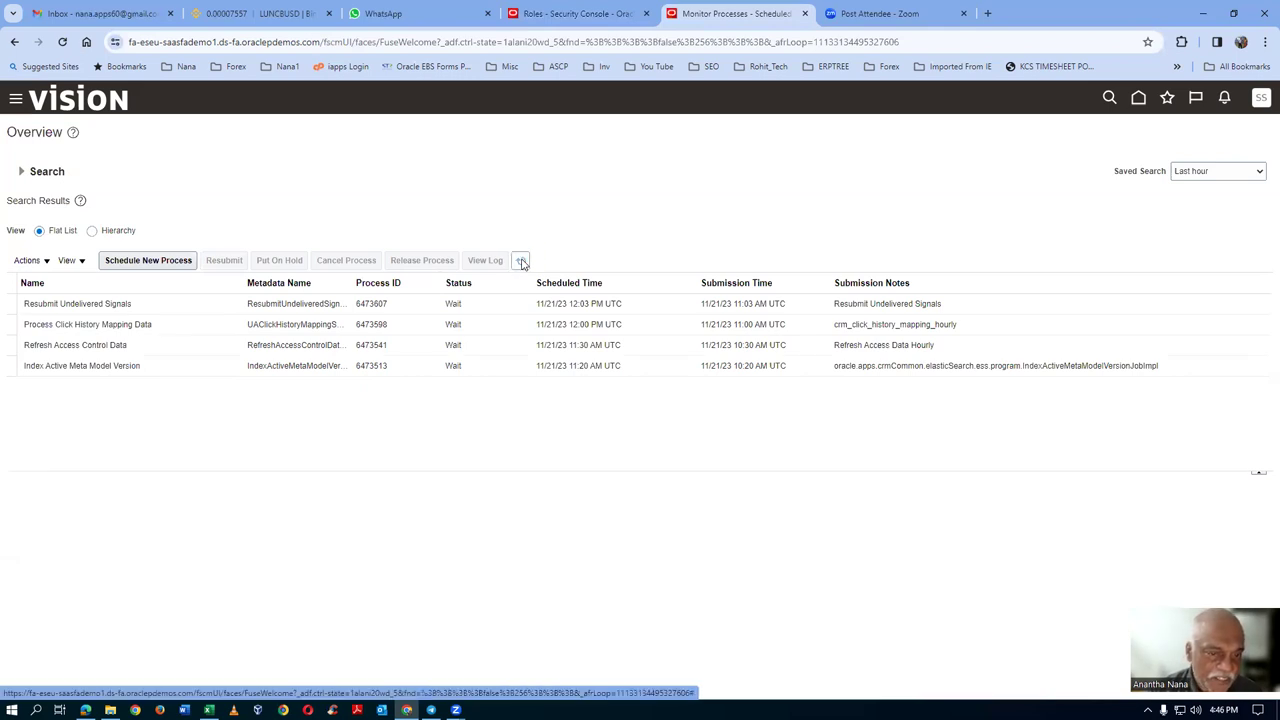
click(521, 261)
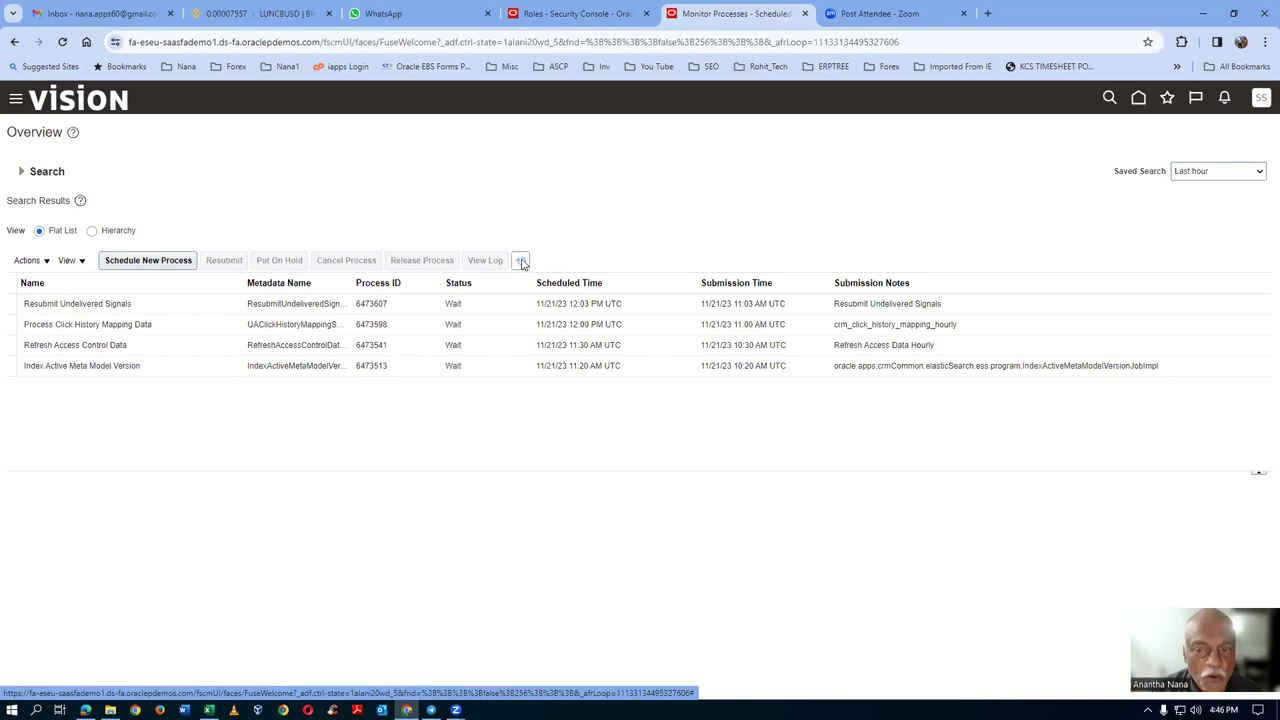
Step: Search for t01 and open t01_Inventory ManagerGSE in the Edit Role wizard
click(565, 16)
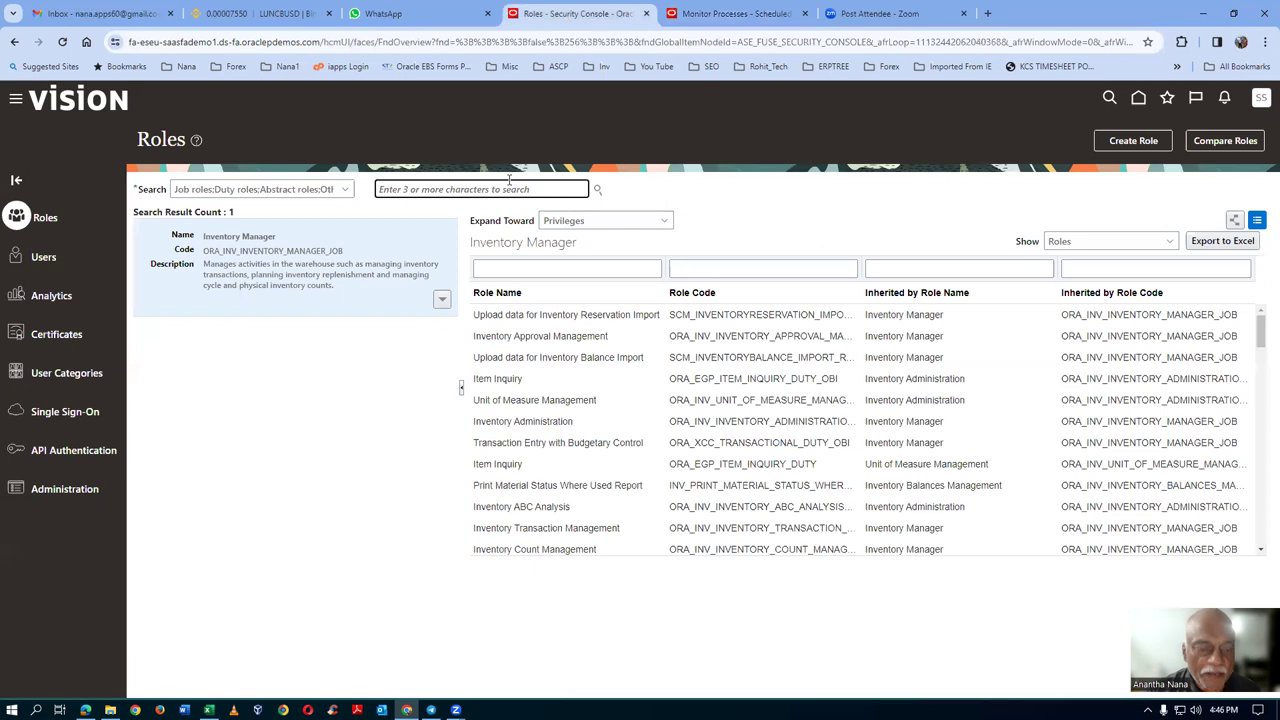
text(it)
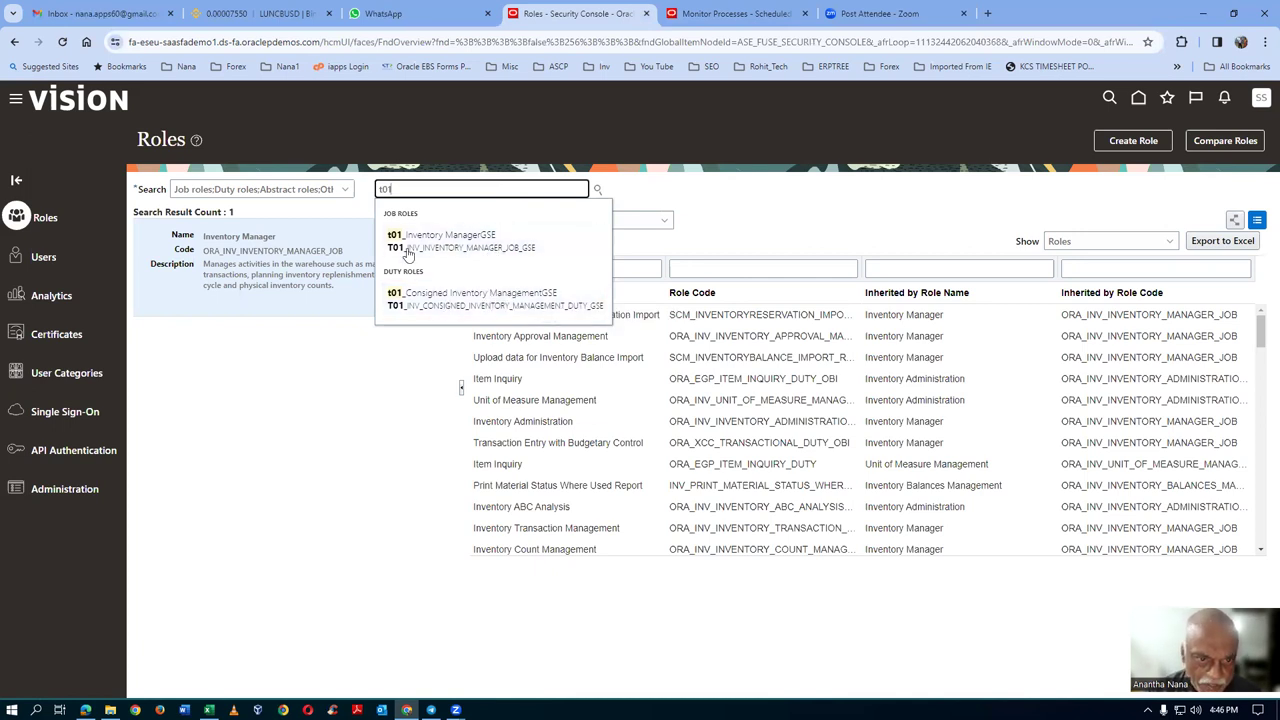
click(488, 253)
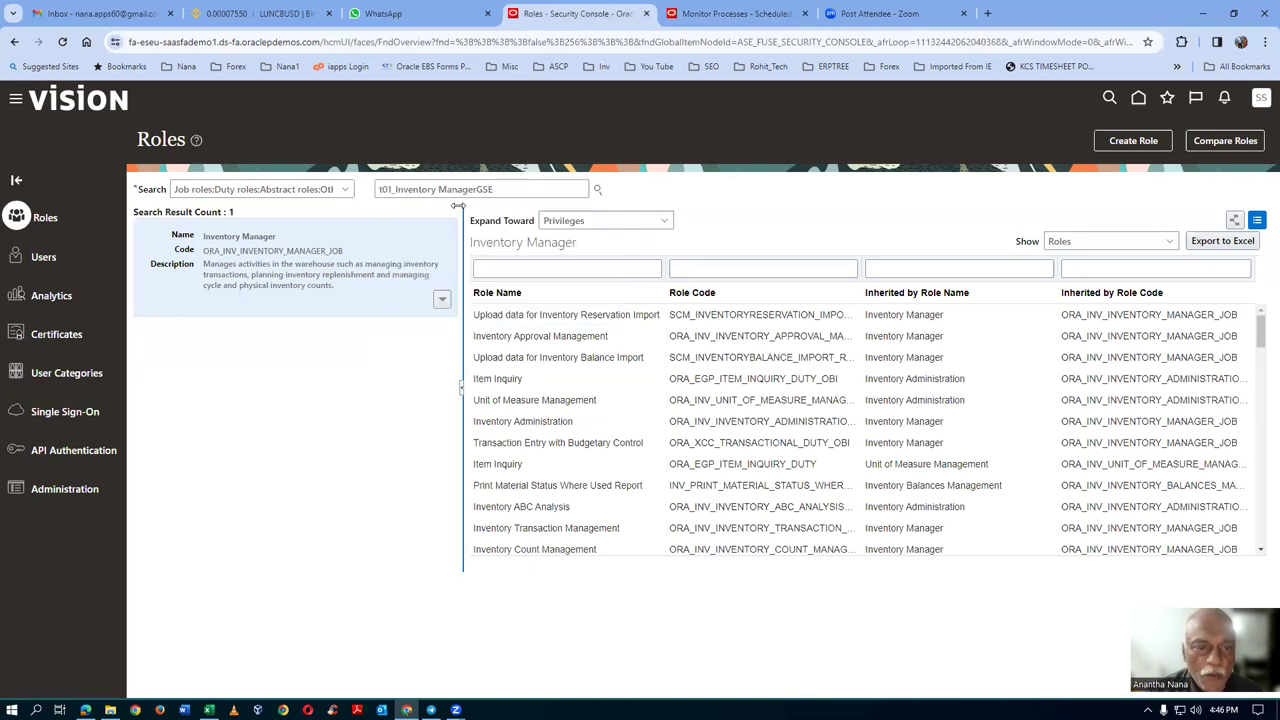
click(442, 300)
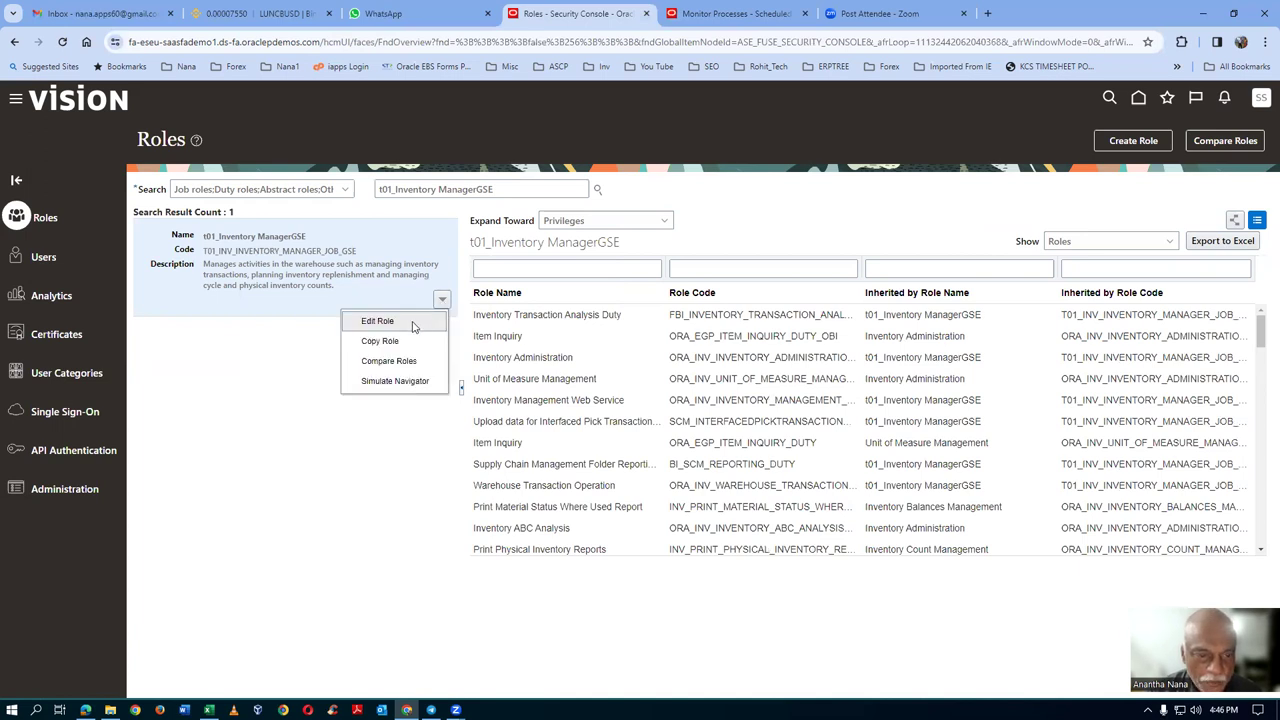
click(413, 323)
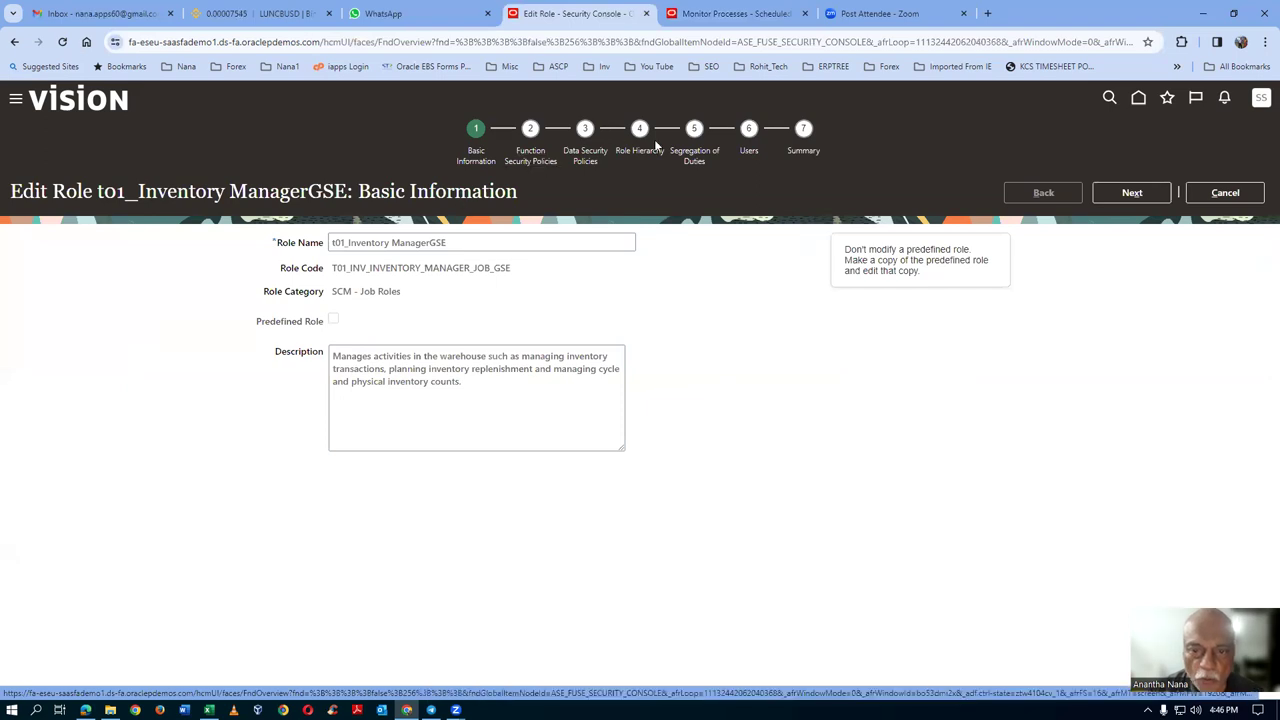
Step: Filter the role hierarchy by 'Count' and inspect the HCM, base and OBI Inventory Count Management duties
click(650, 158)
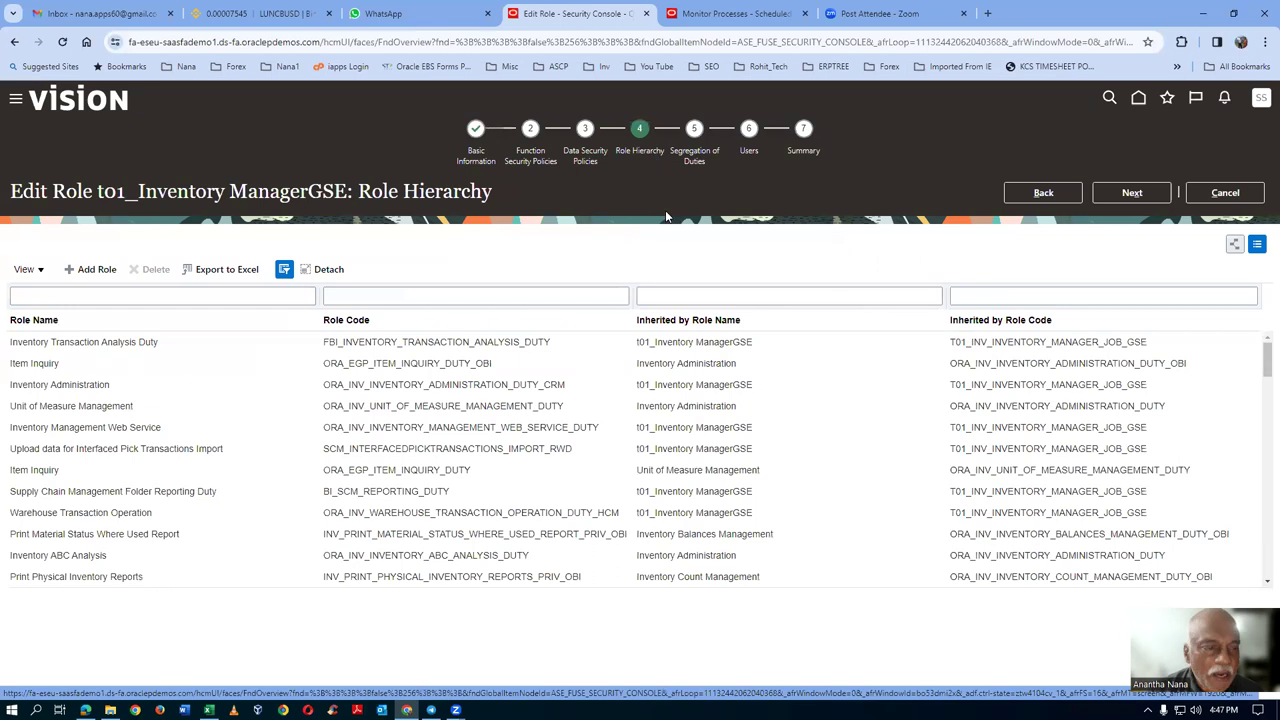
click(28, 300)
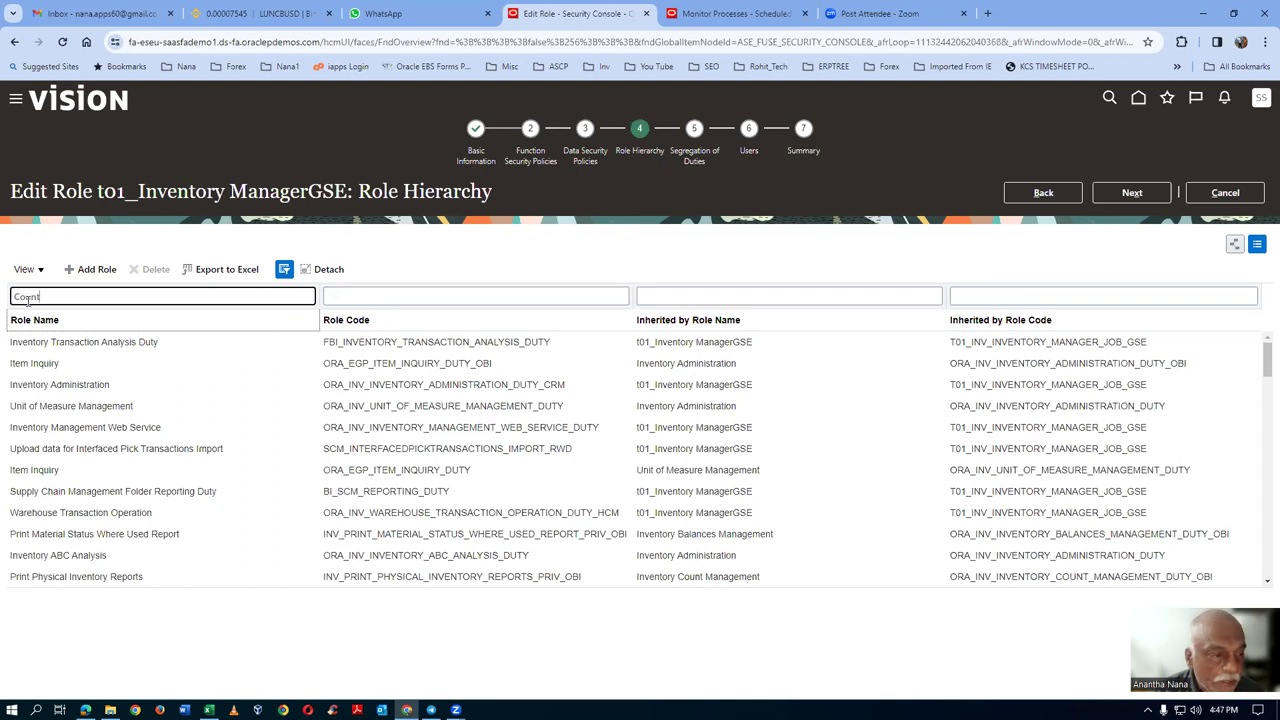
key(Return)
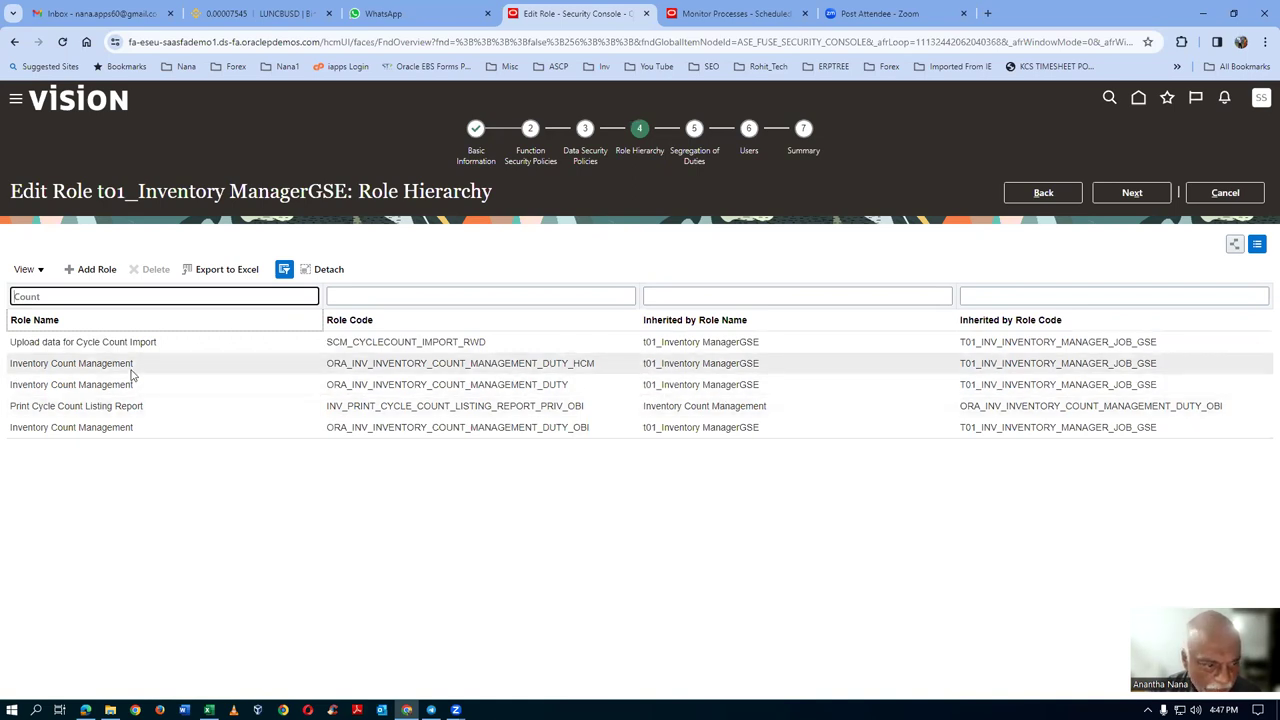
click(134, 364)
click(152, 392)
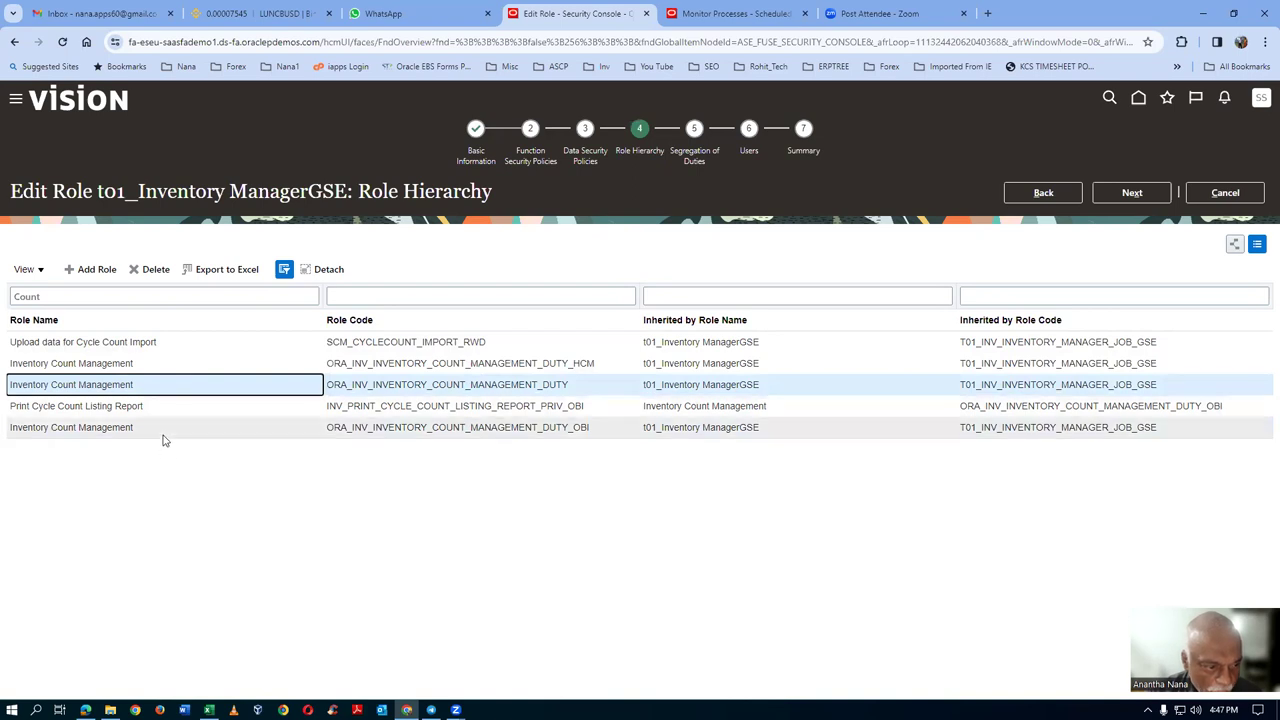
click(161, 425)
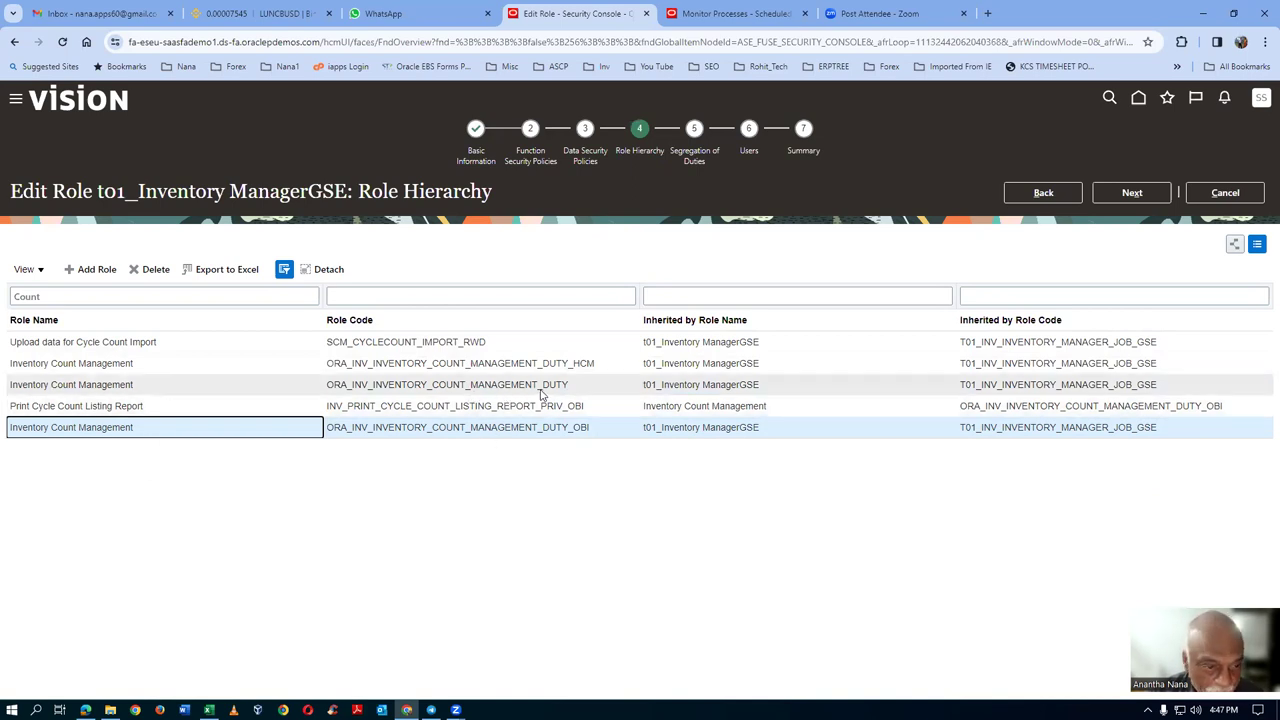
Step: Copy the base 'Inventory Count Management' duty name and cancel the edit without saving
click(162, 385)
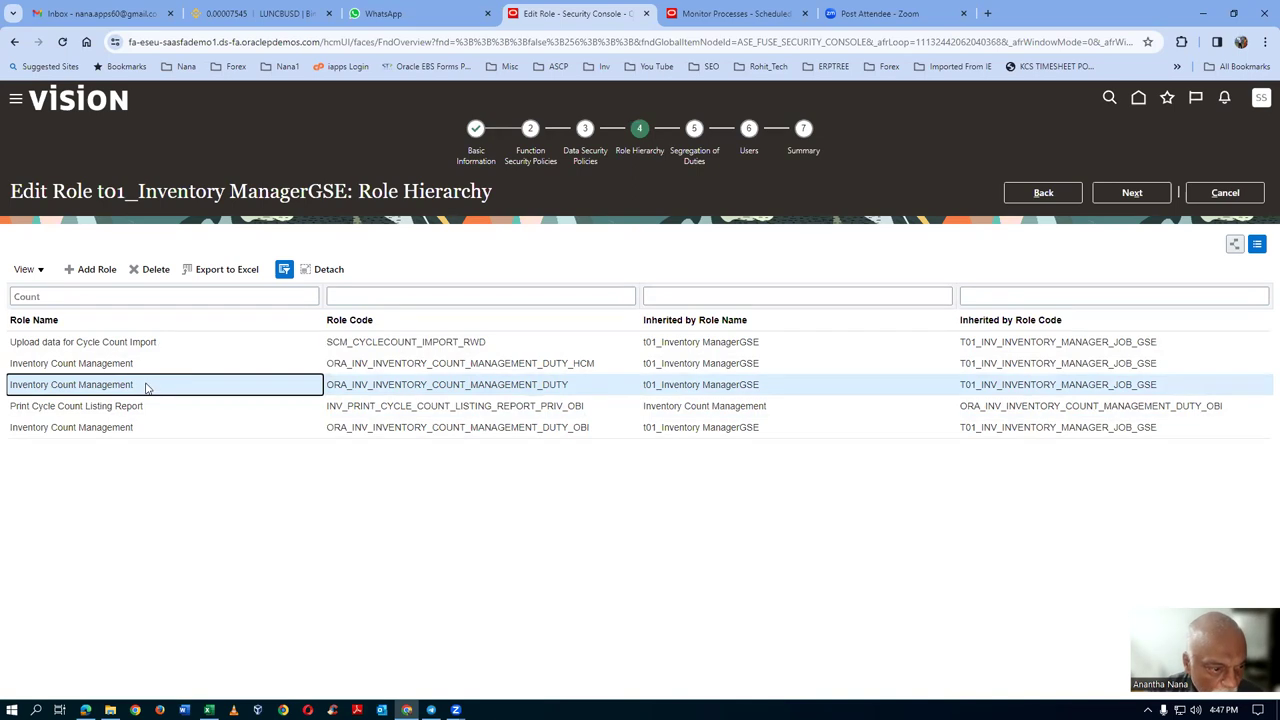
drag(145, 388, 11, 394)
key(ctrl+c)
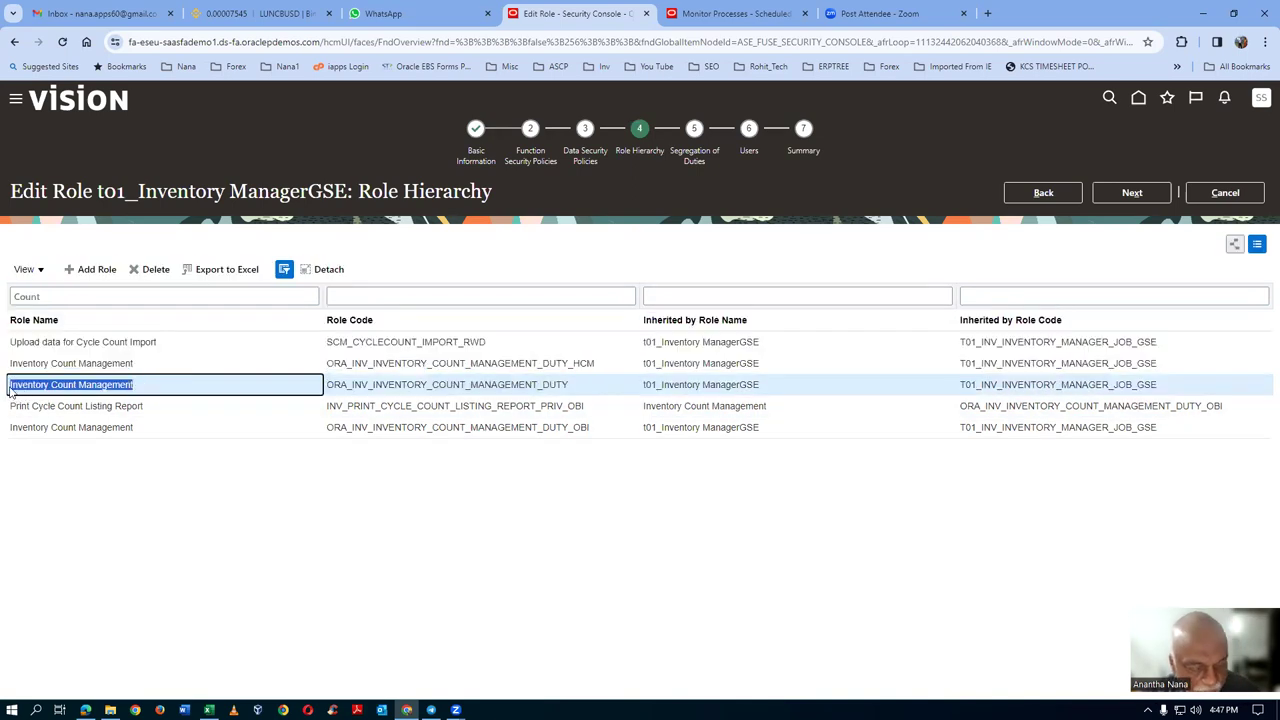
click(1225, 192)
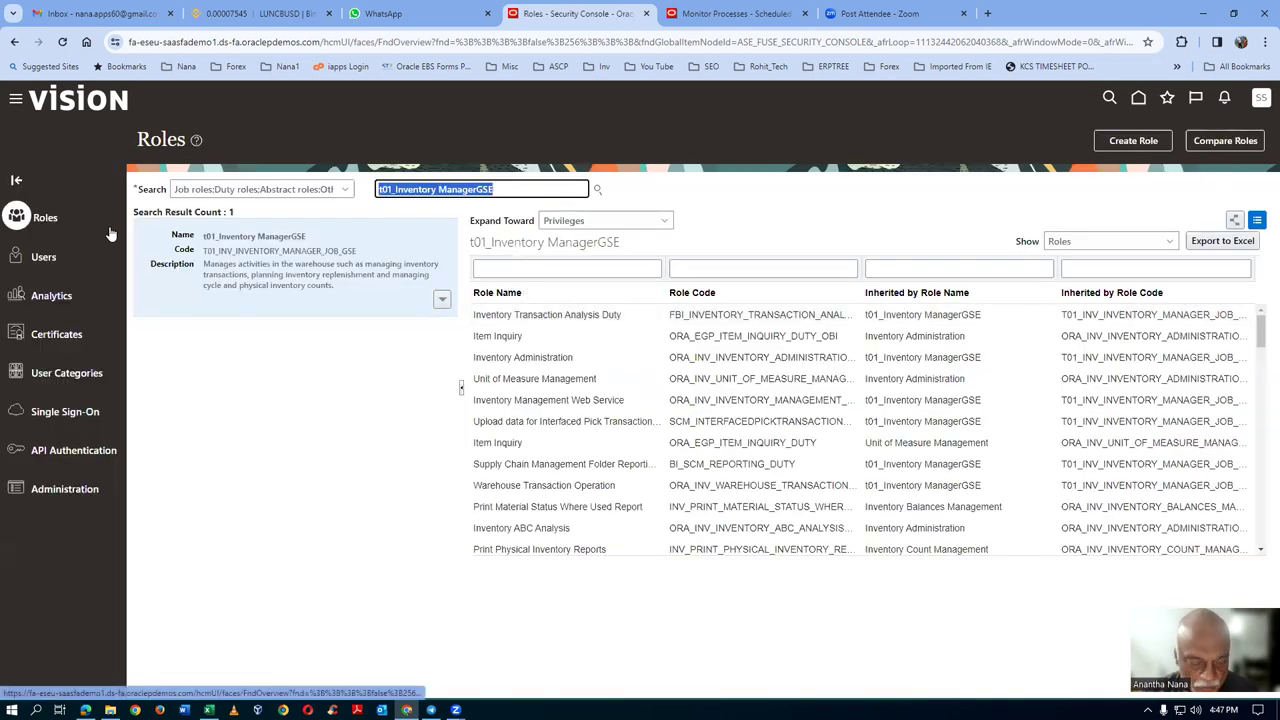
Step: Search roles for 'Inventory Count Management' and review its 6 results and base duty hierarchy
key(ctrl+v)
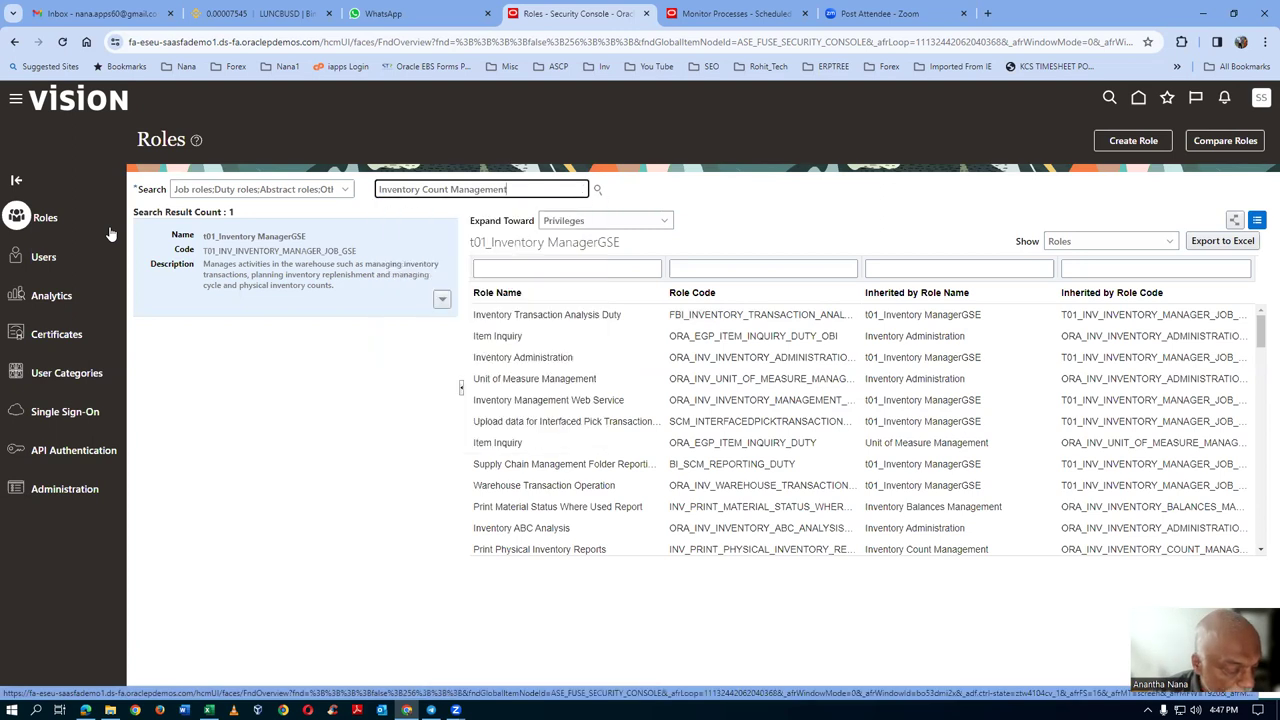
key(Return)
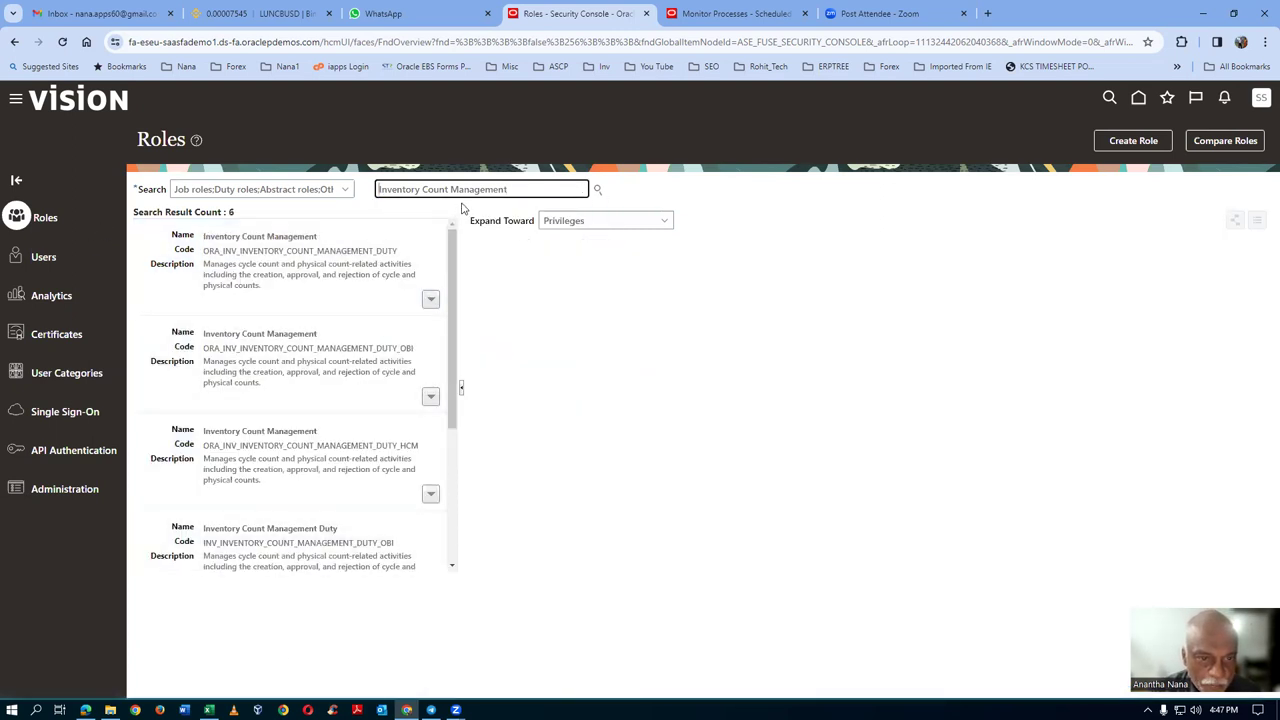
drag(461, 208, 521, 210)
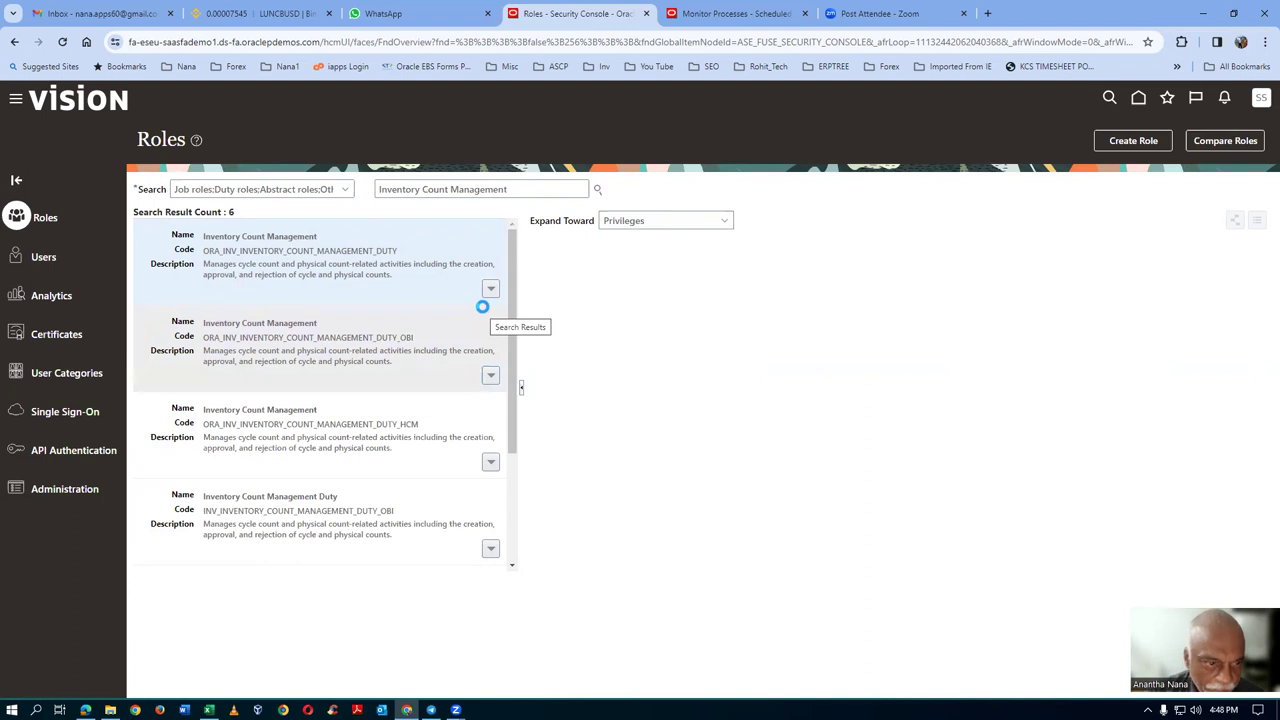
click(447, 330)
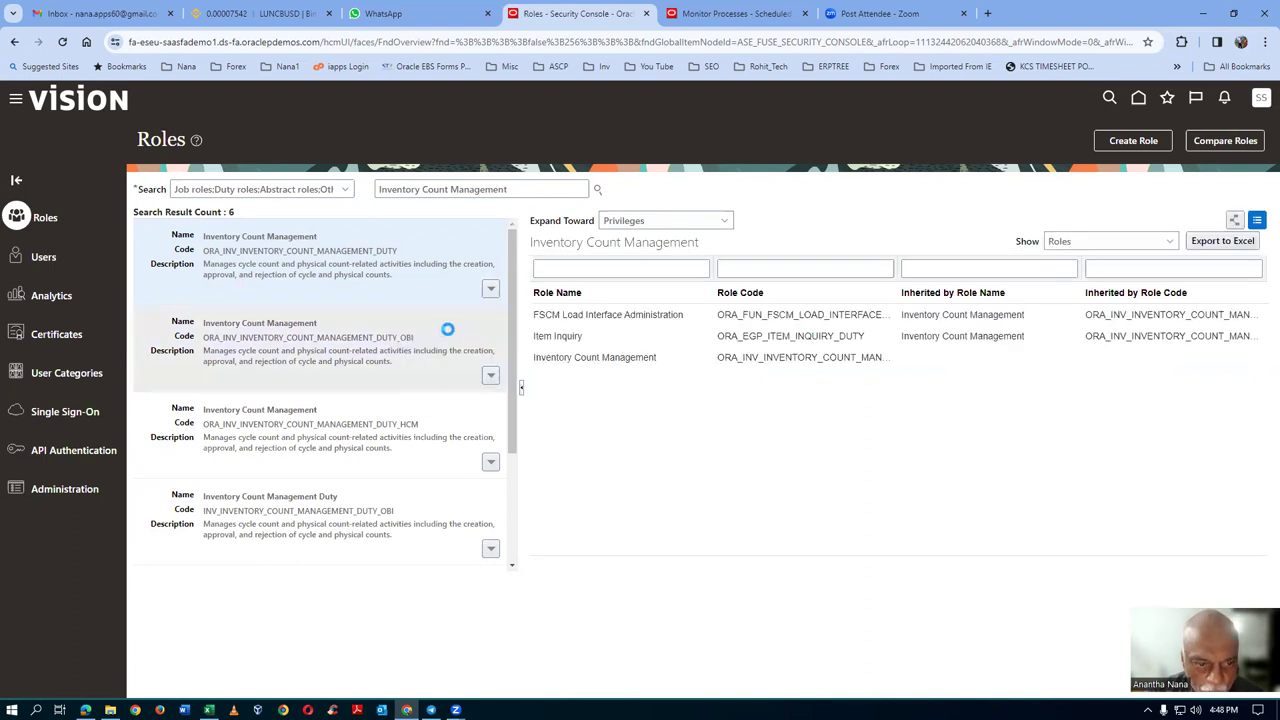
Step: Copy the duty as t01_Inventory Count ManagementGSE with a T01_ code, and view its Function Security Policies
click(667, 419)
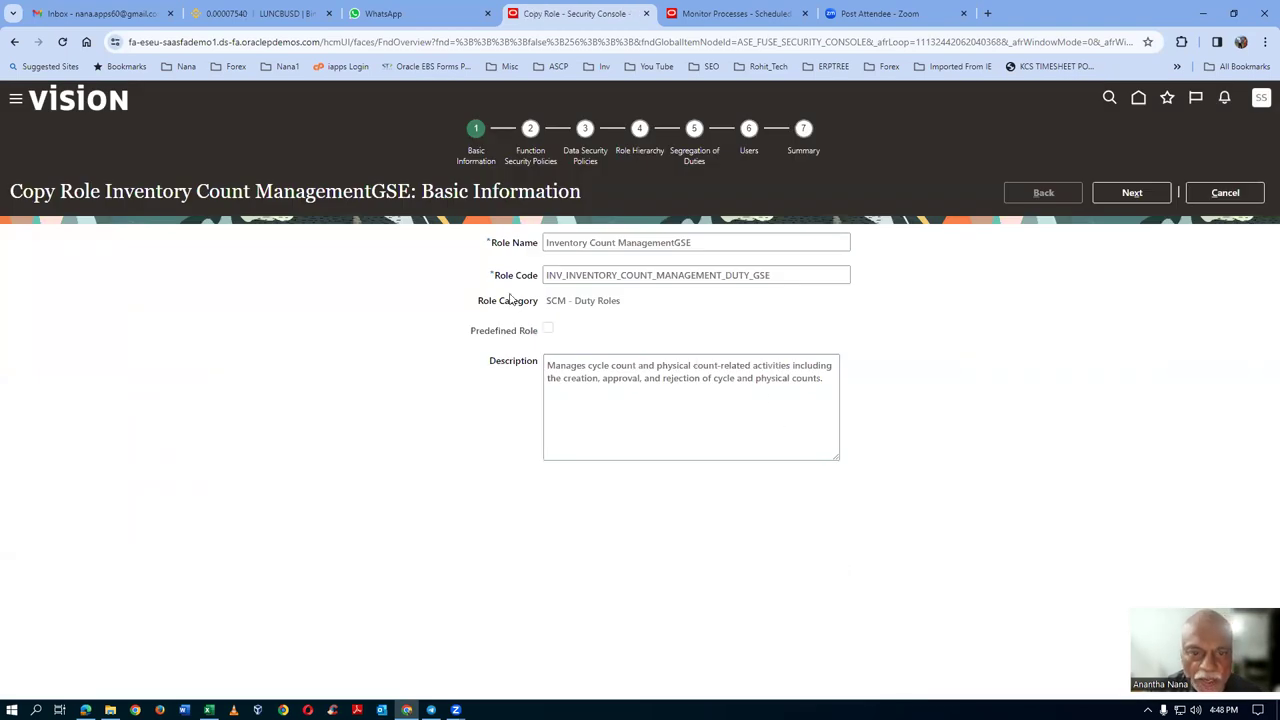
click(548, 243)
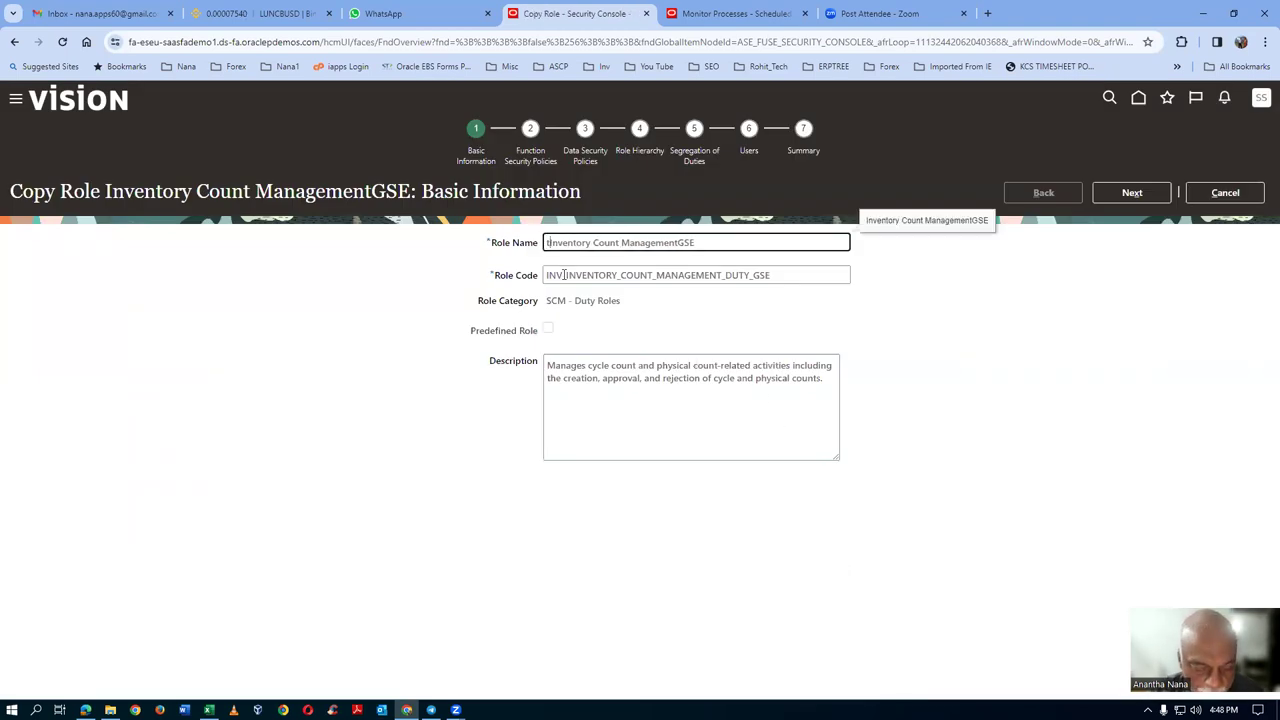
text(t01_)
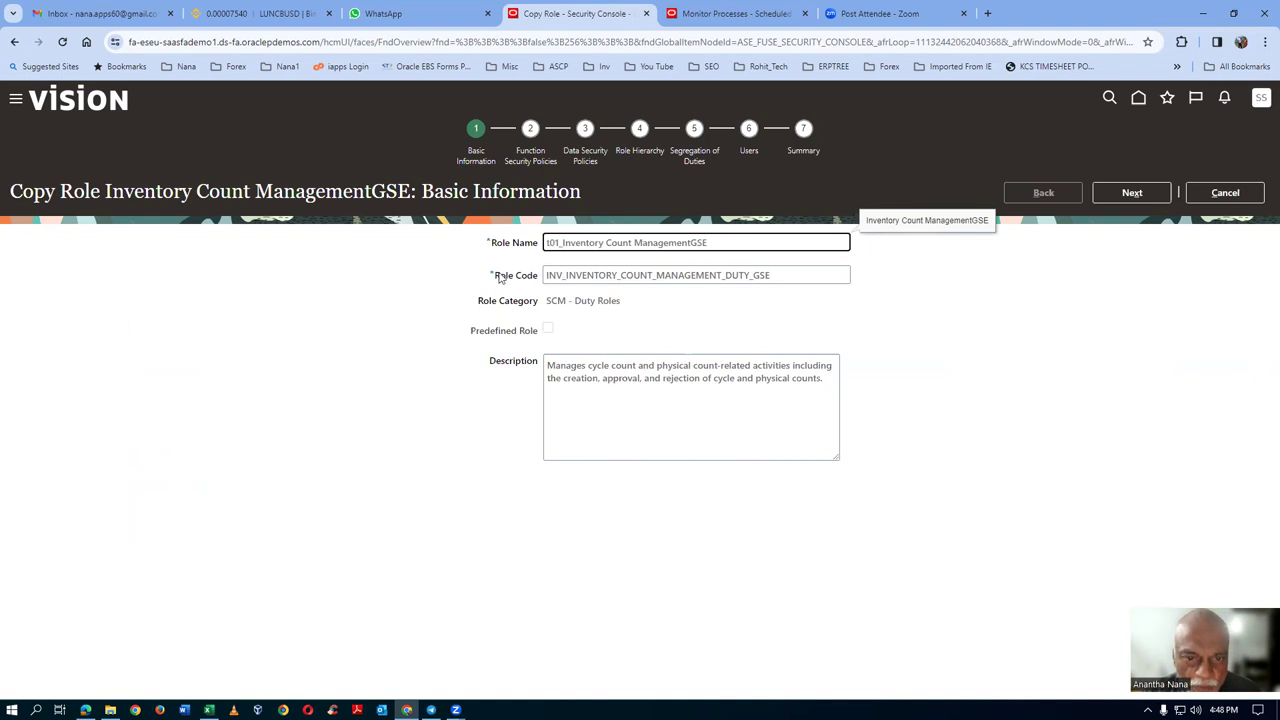
click(548, 275)
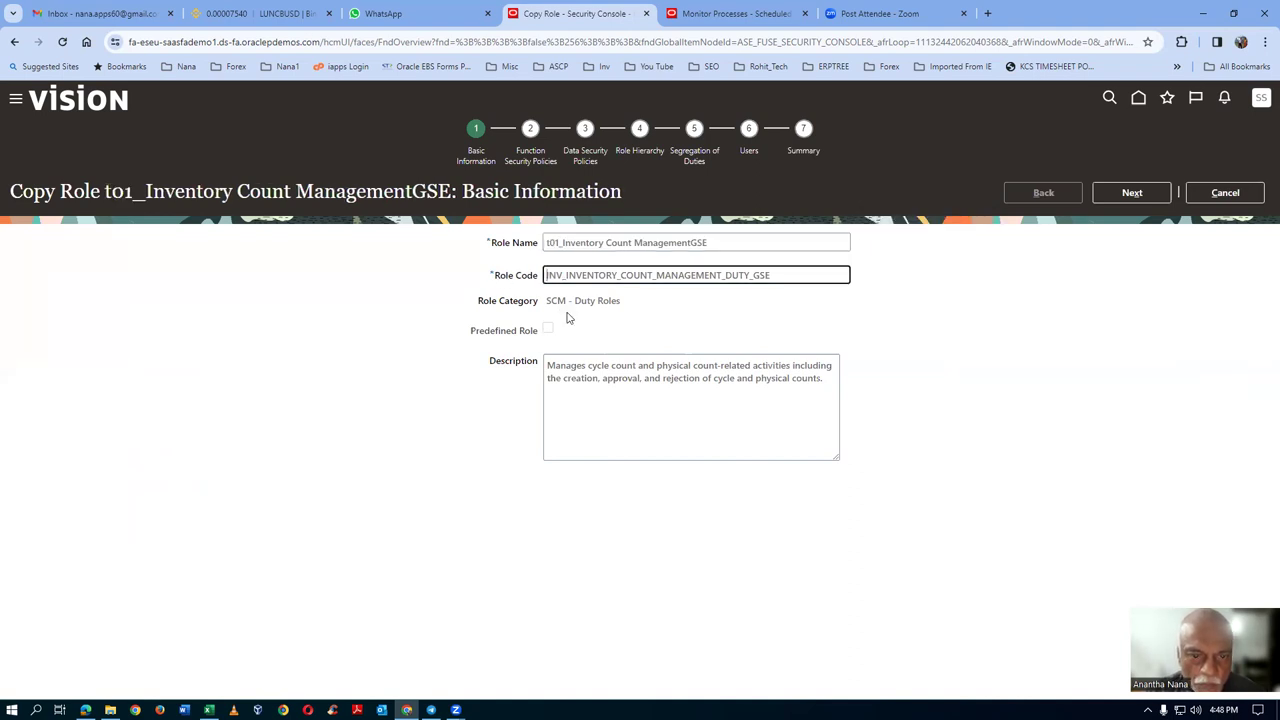
text(T01_)
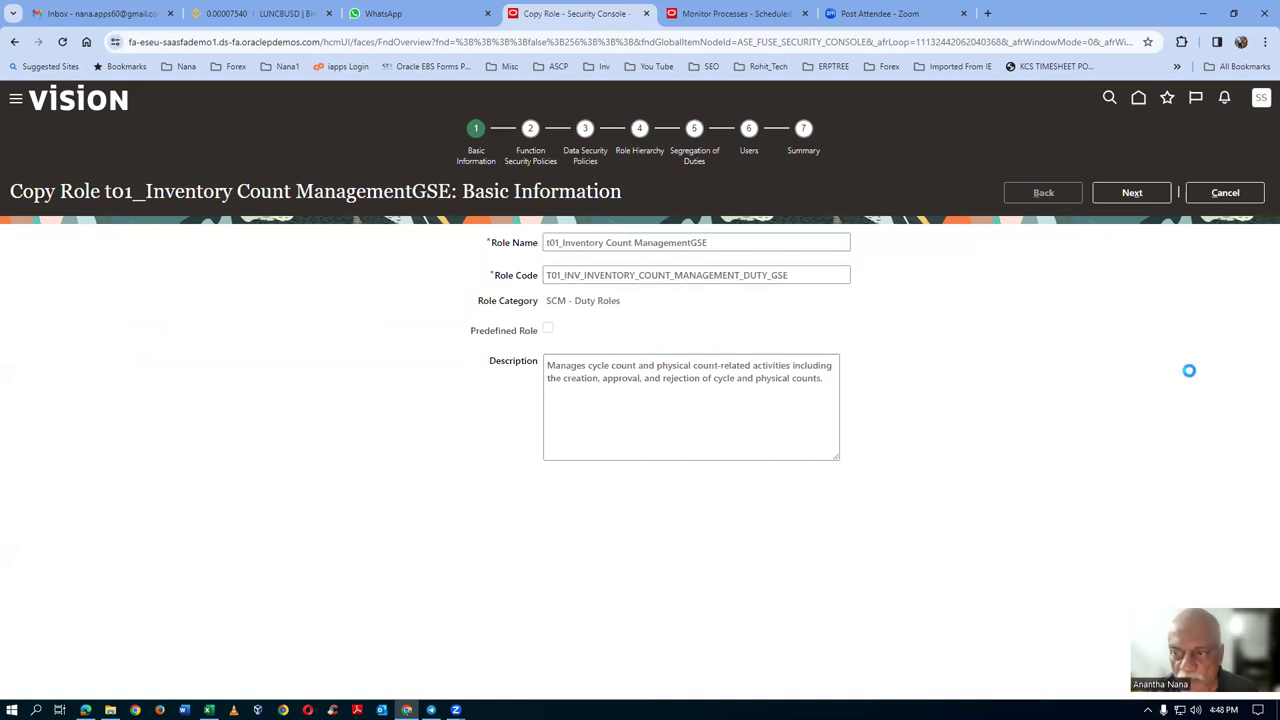
click(1190, 374)
click(1156, 192)
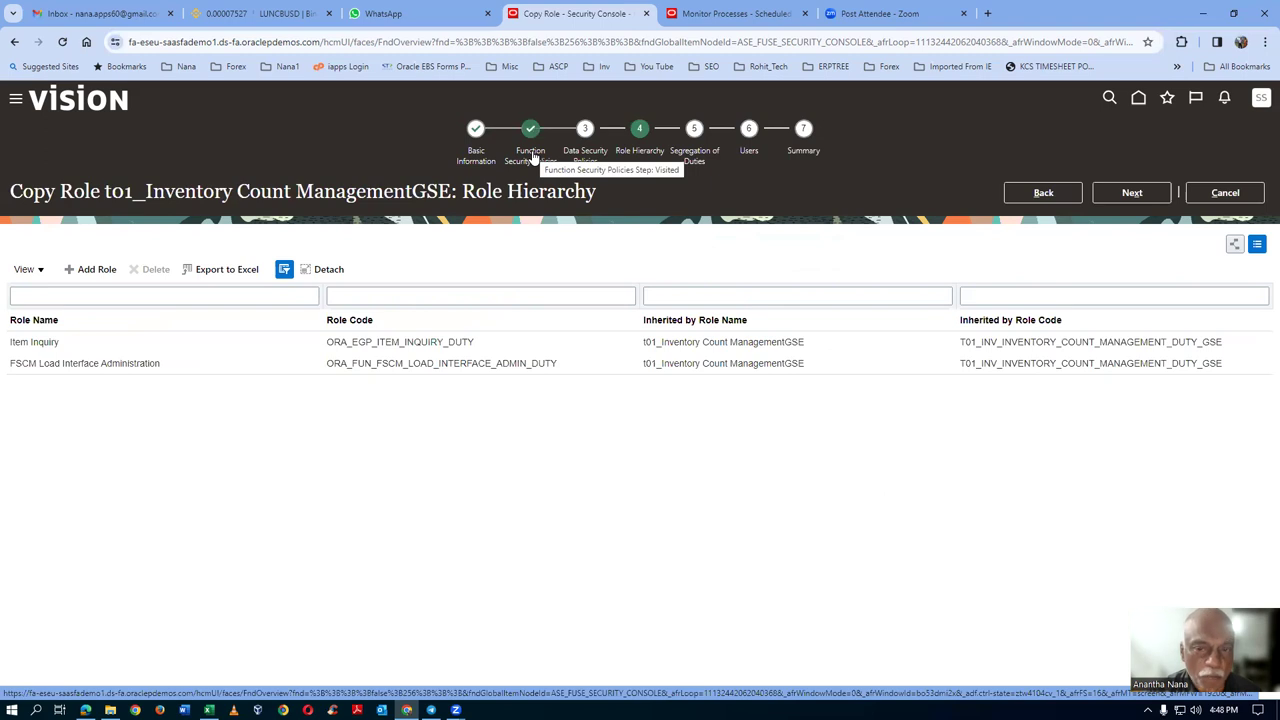
click(533, 157)
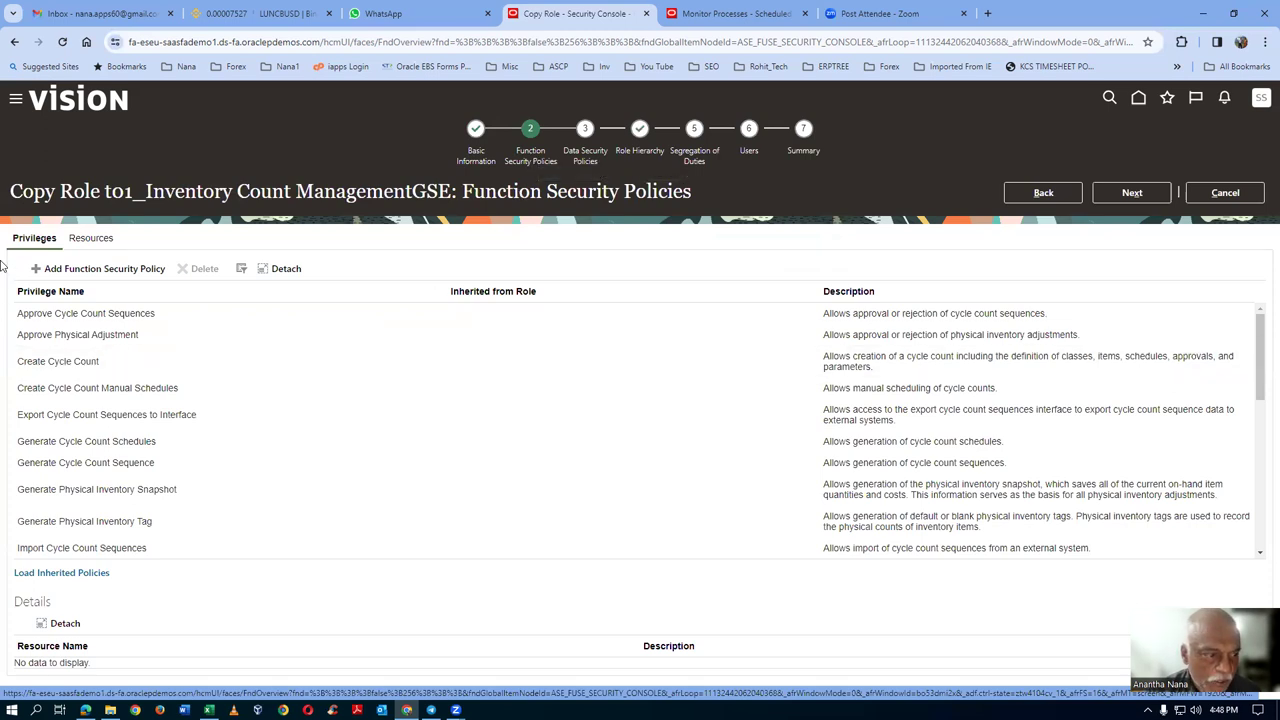
Step: Delete the Approve Cycle Count Sequences privilege from the copied duty
click(207, 317)
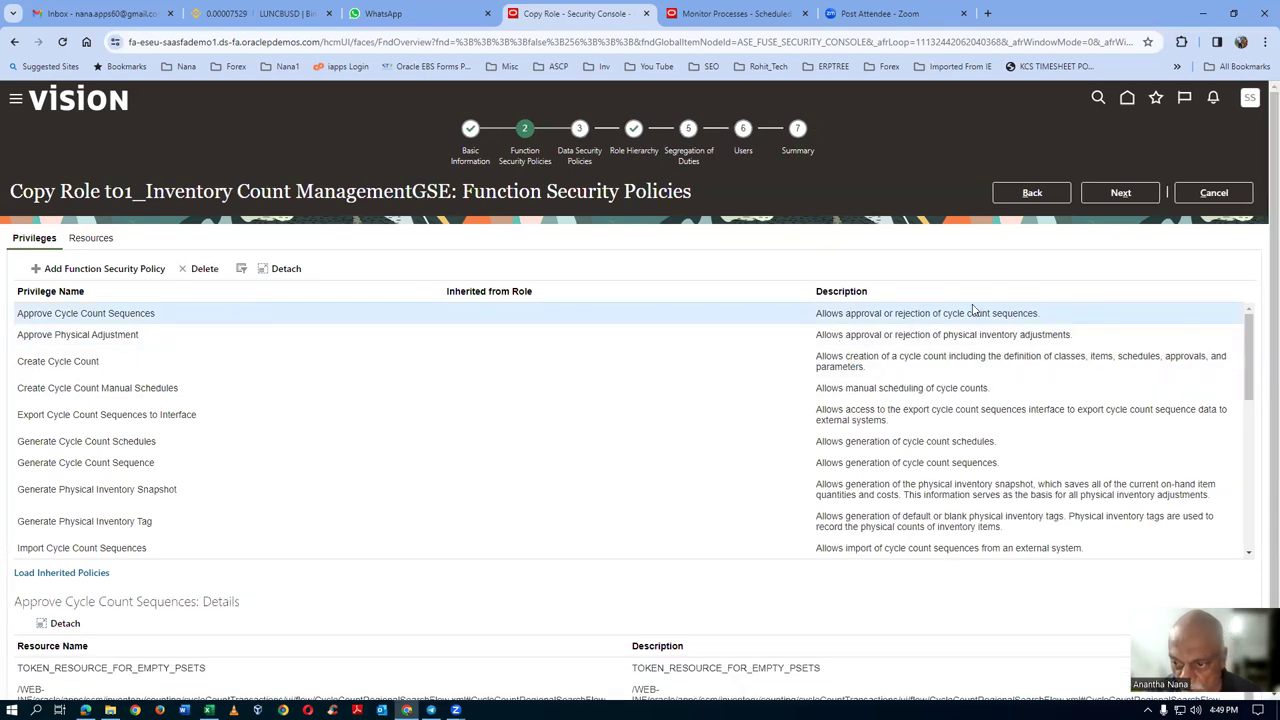
click(202, 268)
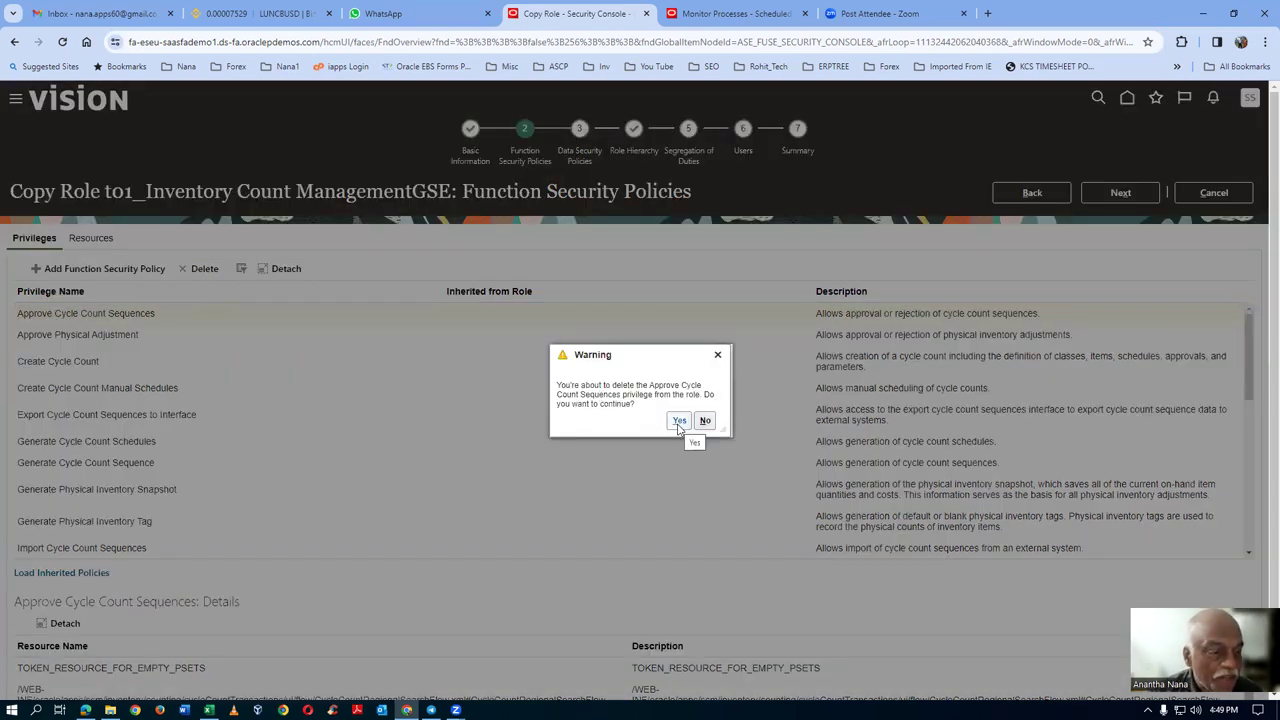
click(678, 421)
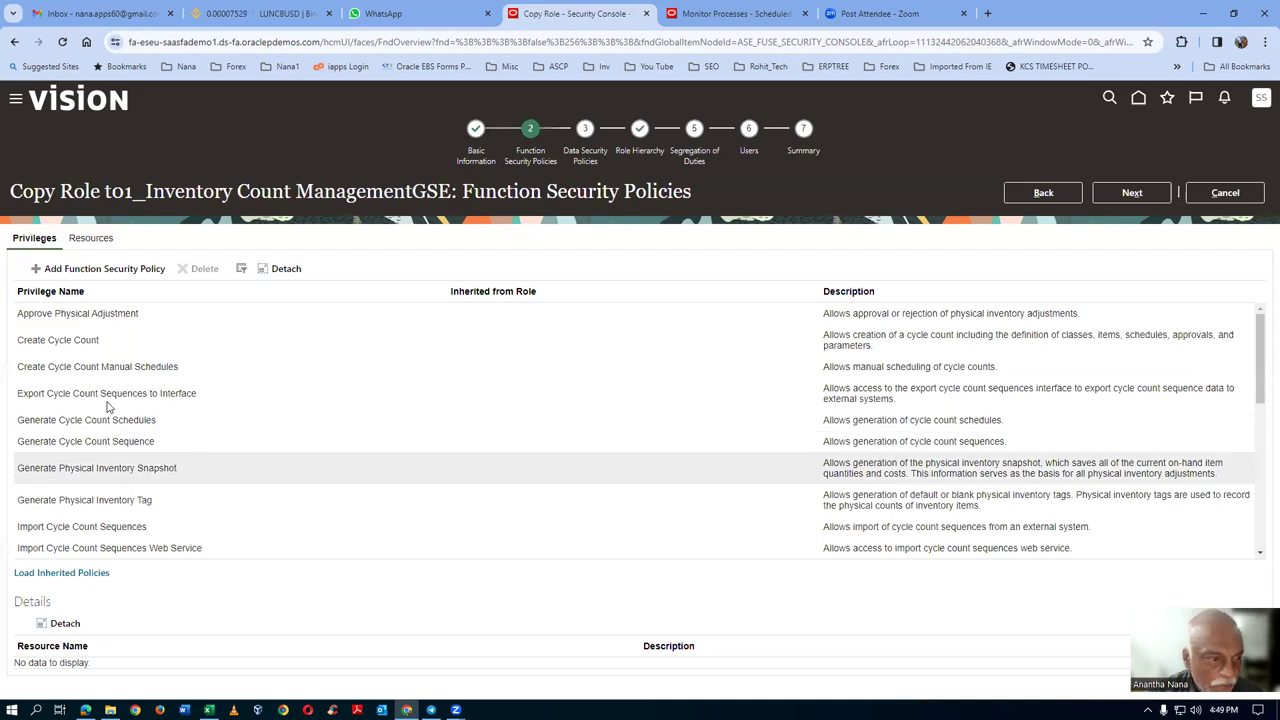
Step: Delete the Approve Physical Adjustment privilege and review the remaining privileges
click(170, 318)
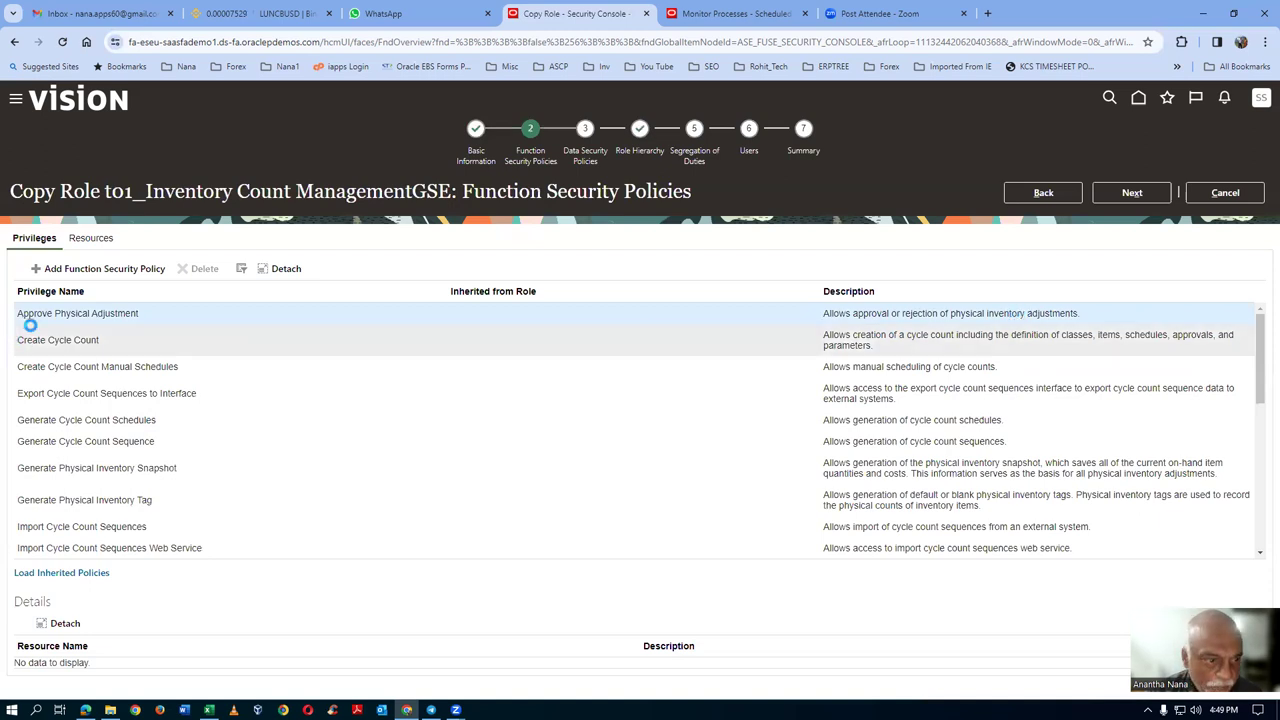
click(205, 270)
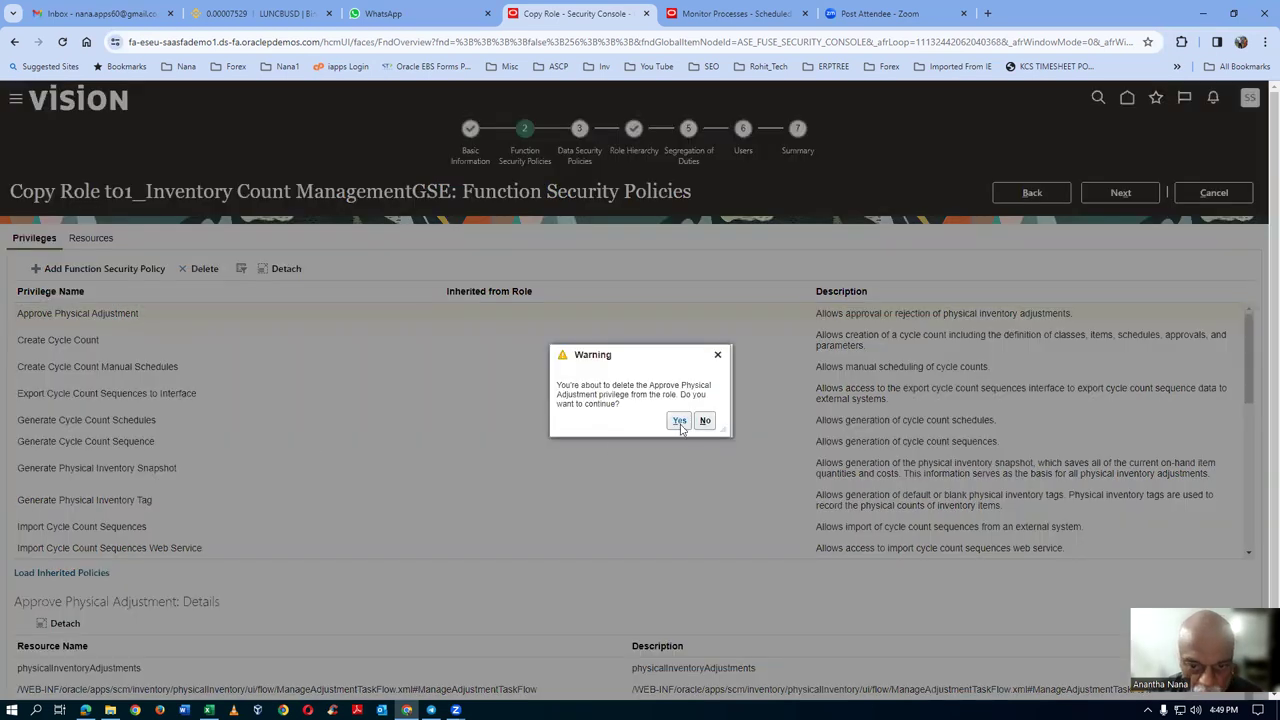
click(680, 422)
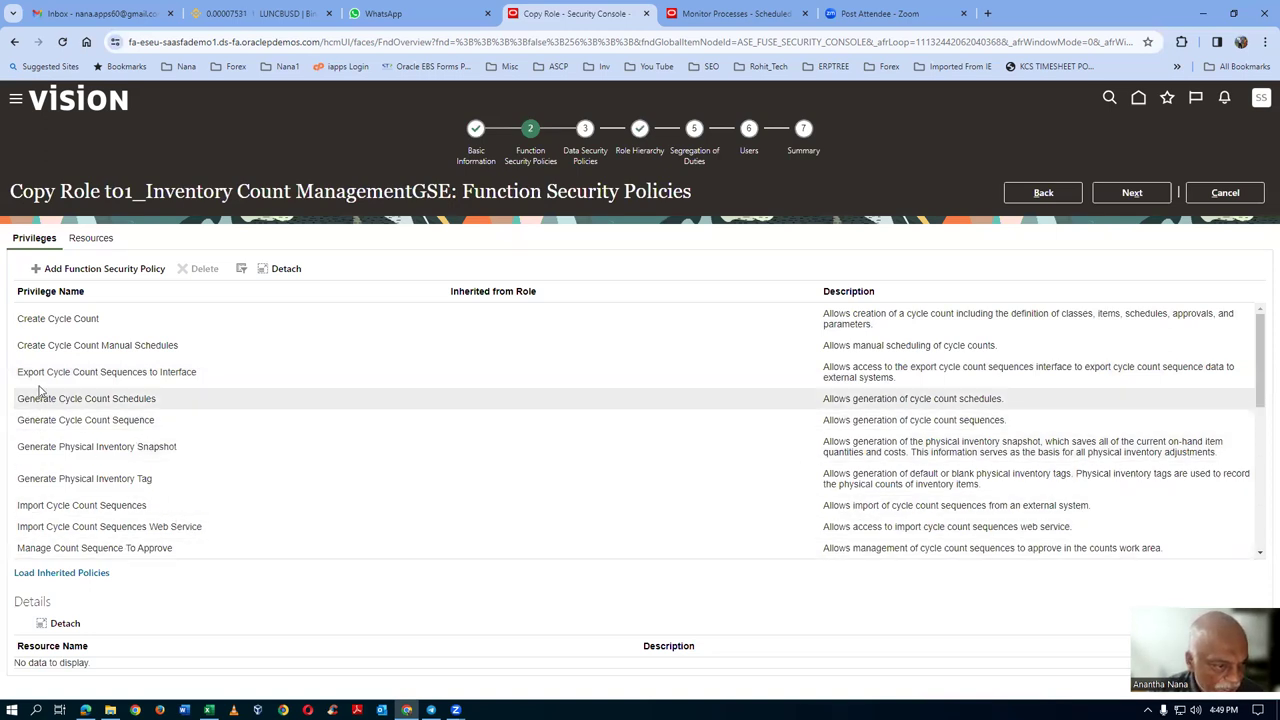
scroll(119, 458, down, 1)
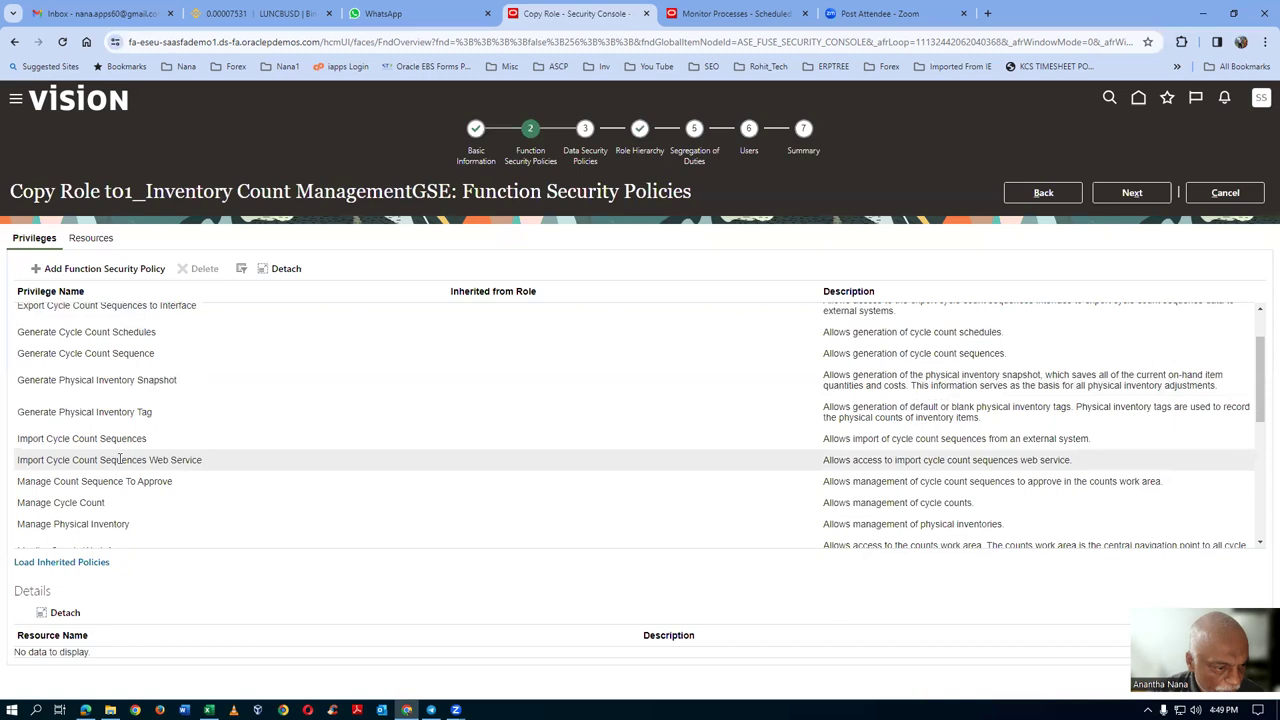
scroll(119, 460, down, 2)
scroll(119, 463, down, 3)
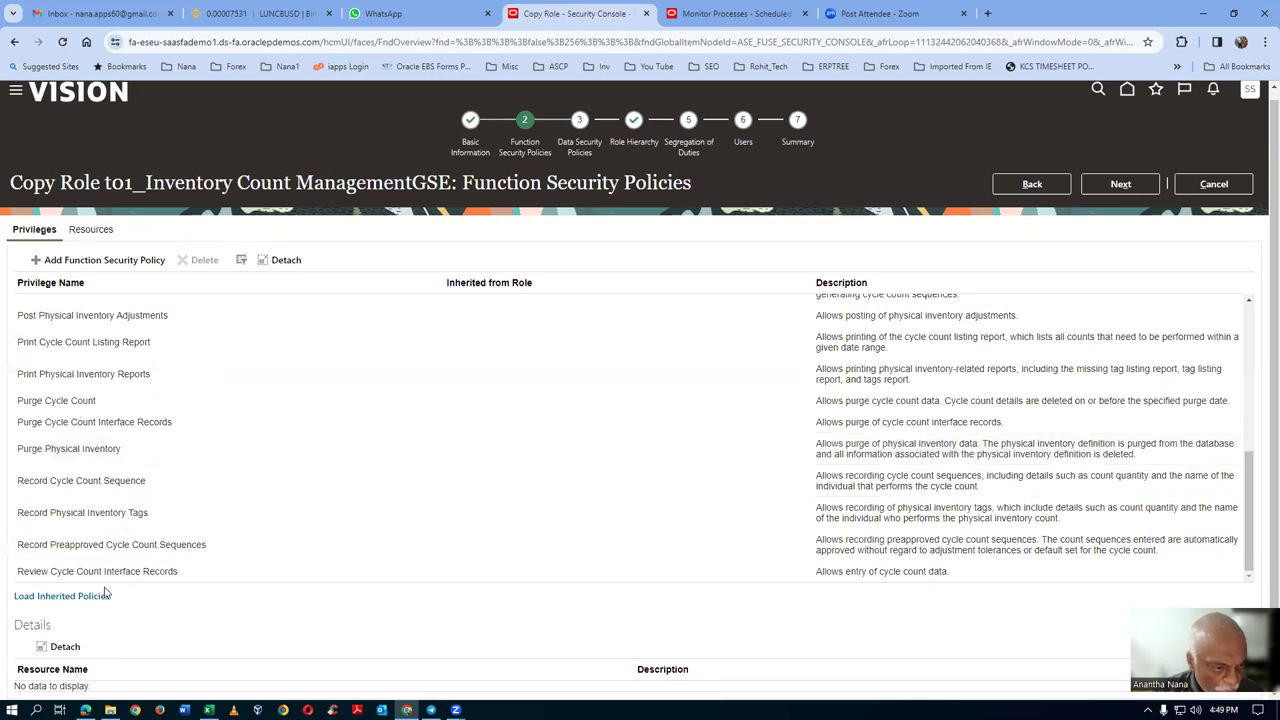
click(98, 476)
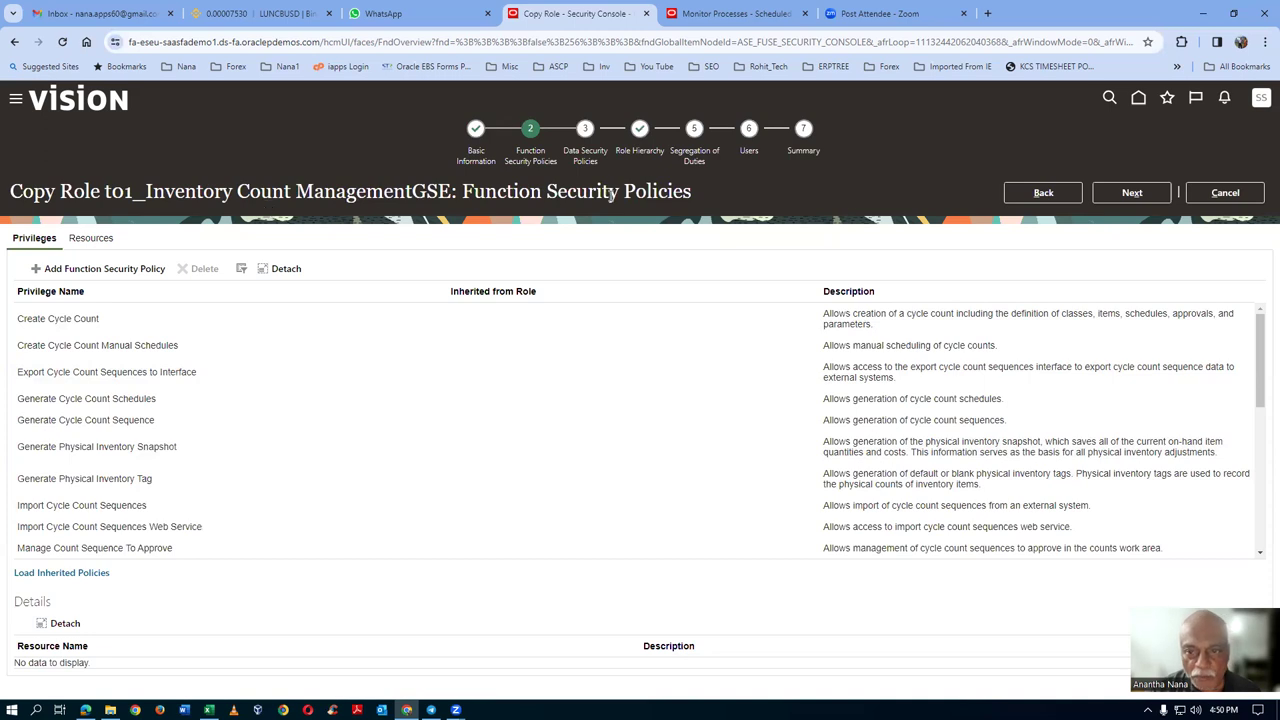
Step: Submit the t01_Inventory Count ManagementGSE copy from its Summary and acknowledge the confirmation
click(805, 153)
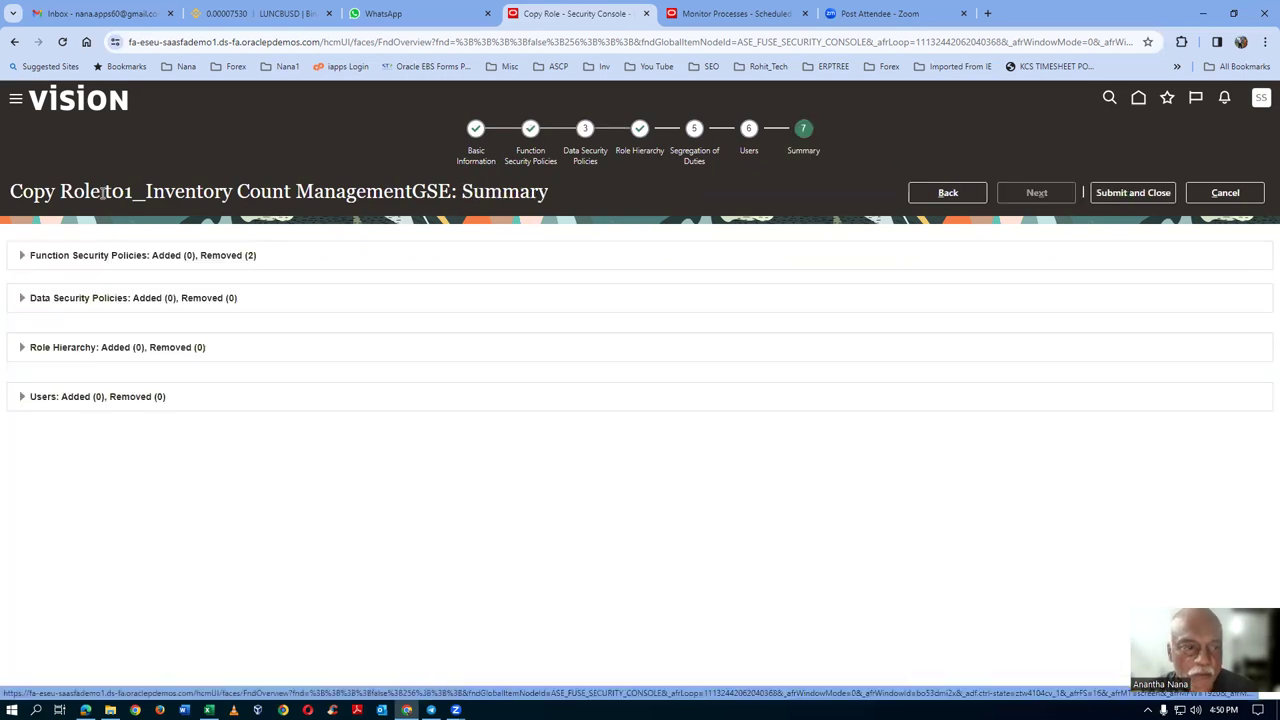
click(1137, 194)
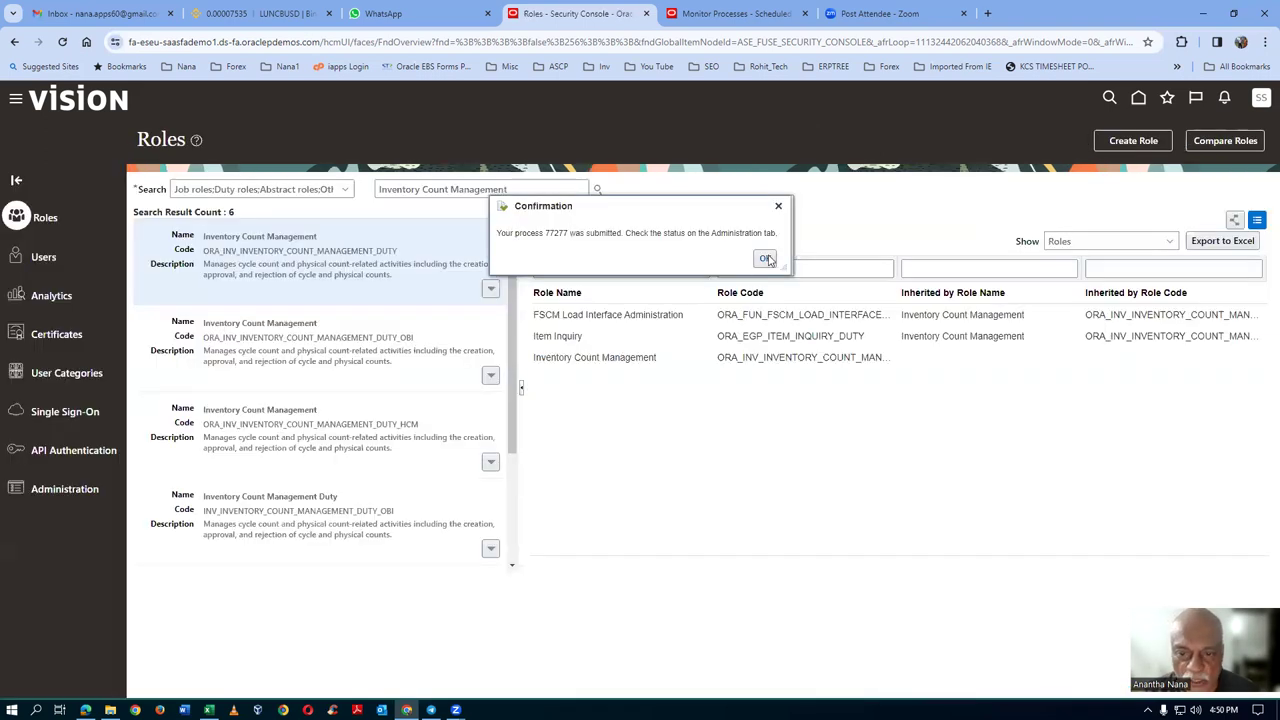
click(765, 259)
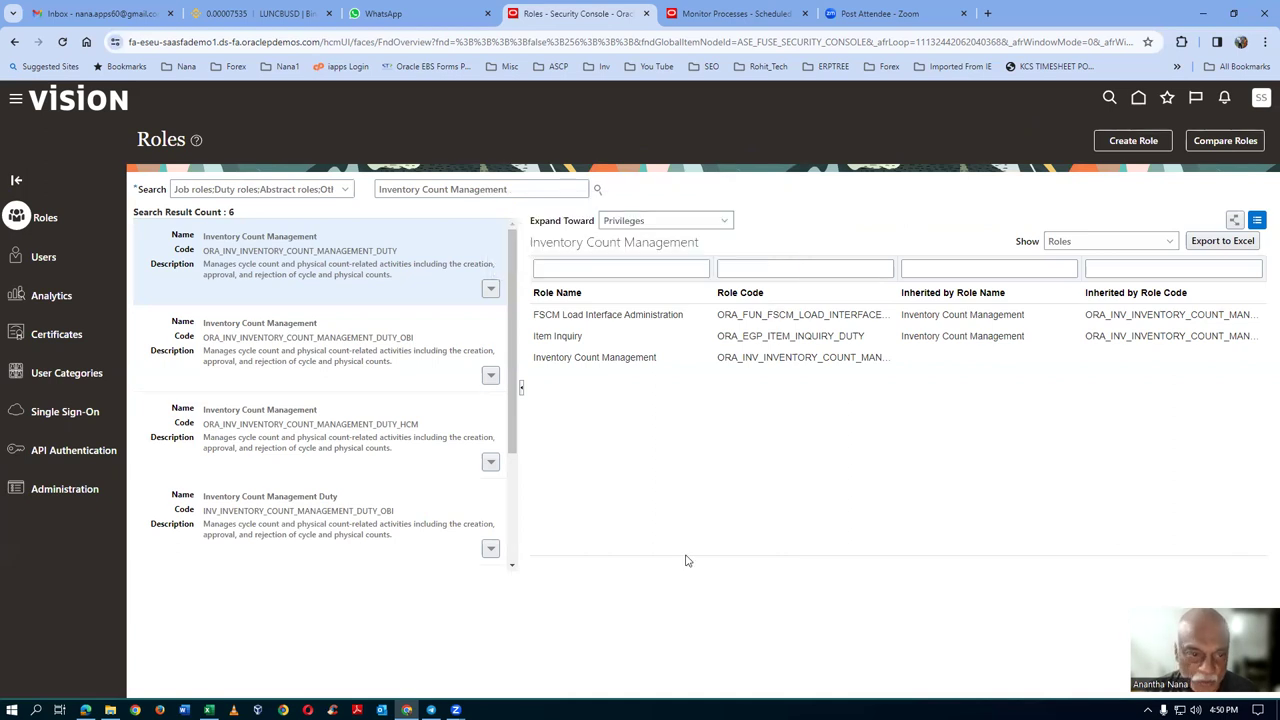
Step: Search roles for 't01' and open t01_Inventory ManagerGSE in the Edit Role wizard
click(526, 189)
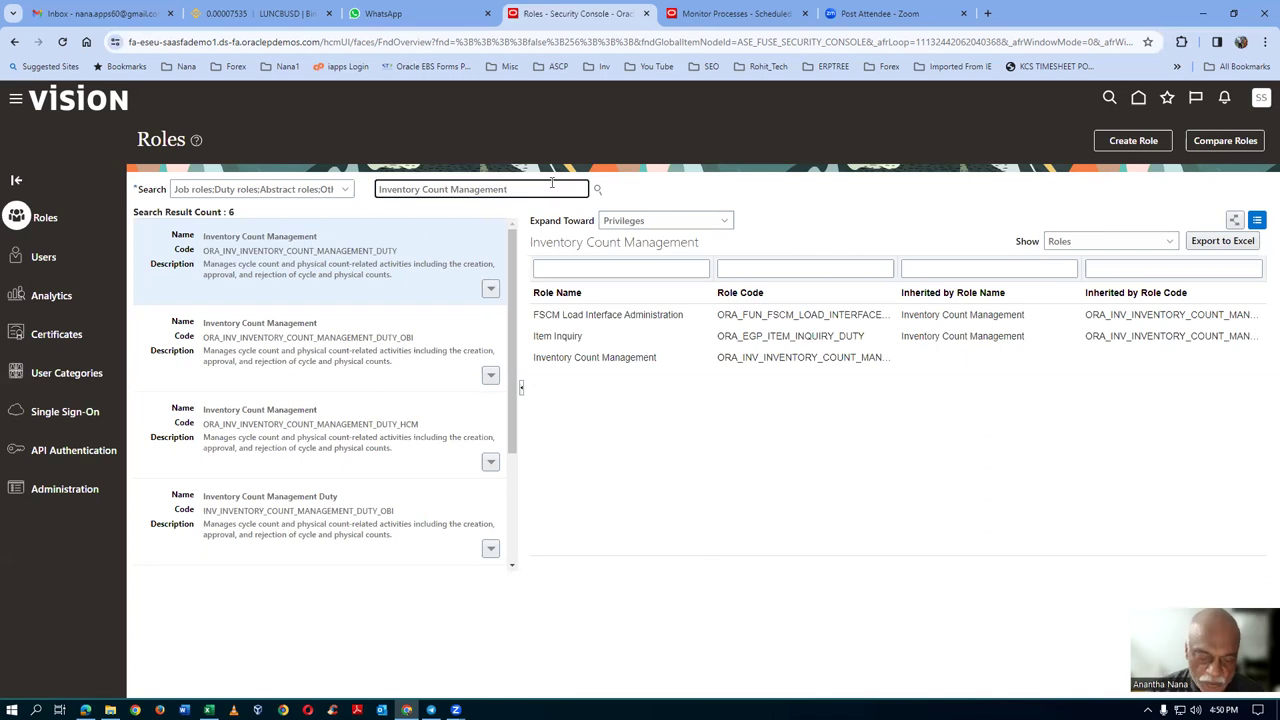
key(BackSpace)
key(BackSpace)
key(BackSpace)
key(BackSpace)
key(BackSpace)
key(BackSpace)
key(BackSpace)
key(BackSpace)
key(BackSpace)
key(BackSpace)
key(BackSpace)
key(BackSpace)
key(BackSpace)
key(BackSpace)
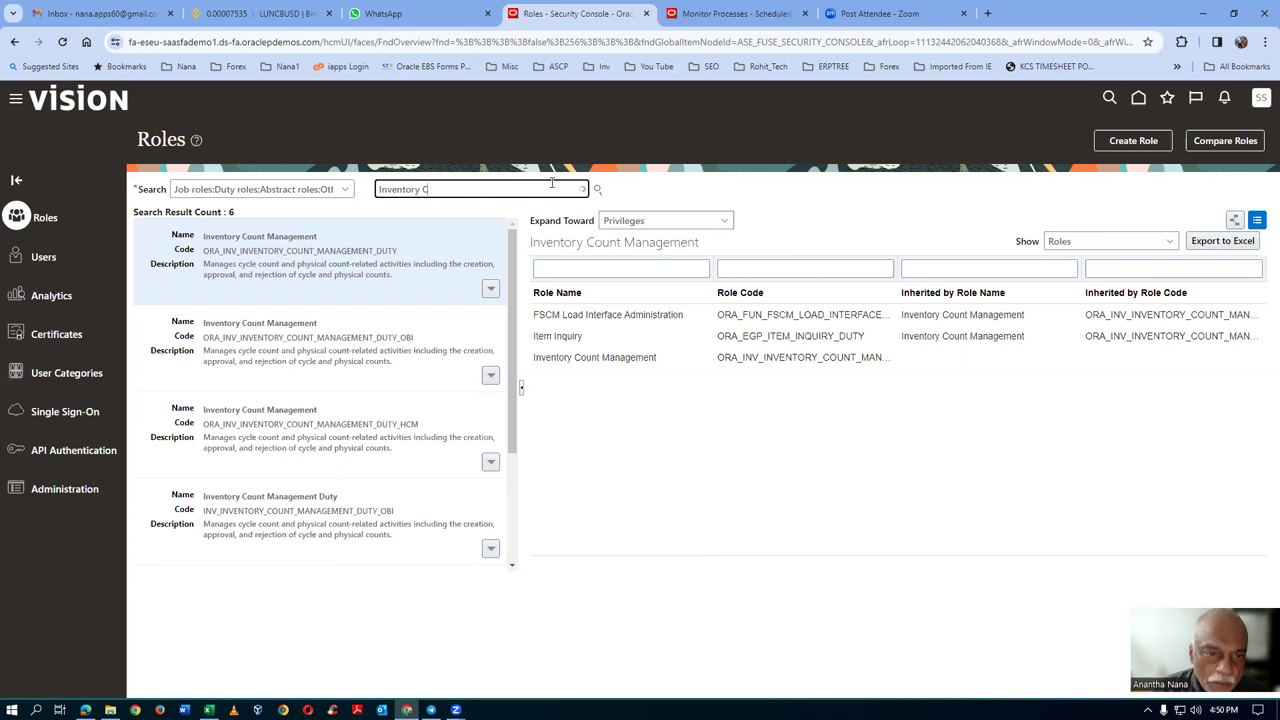
text(Manage)
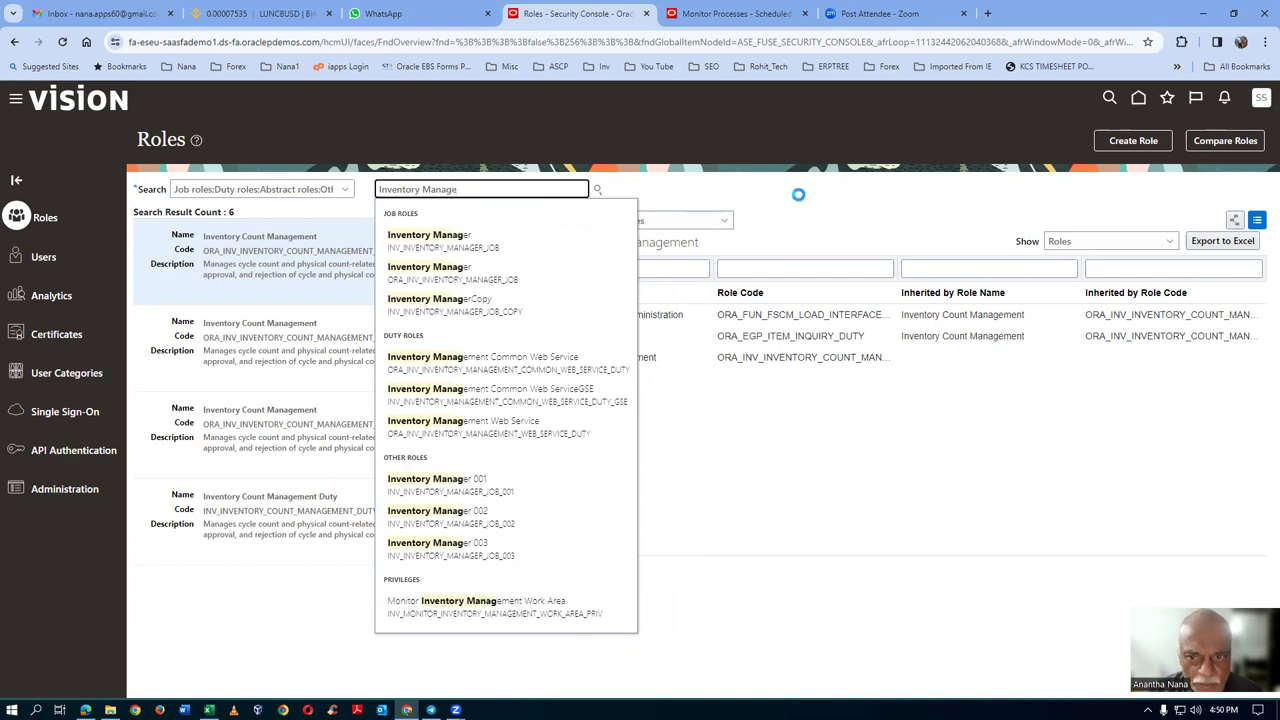
drag(477, 188, 195, 210)
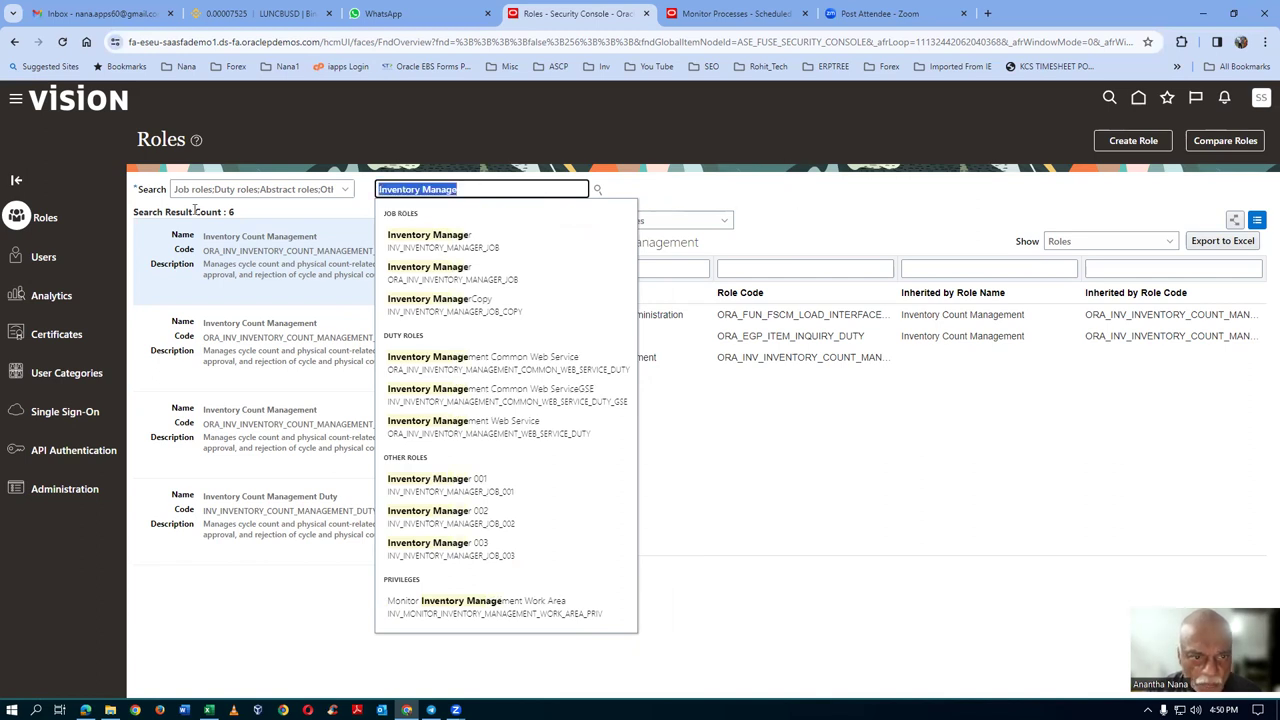
text(t01)
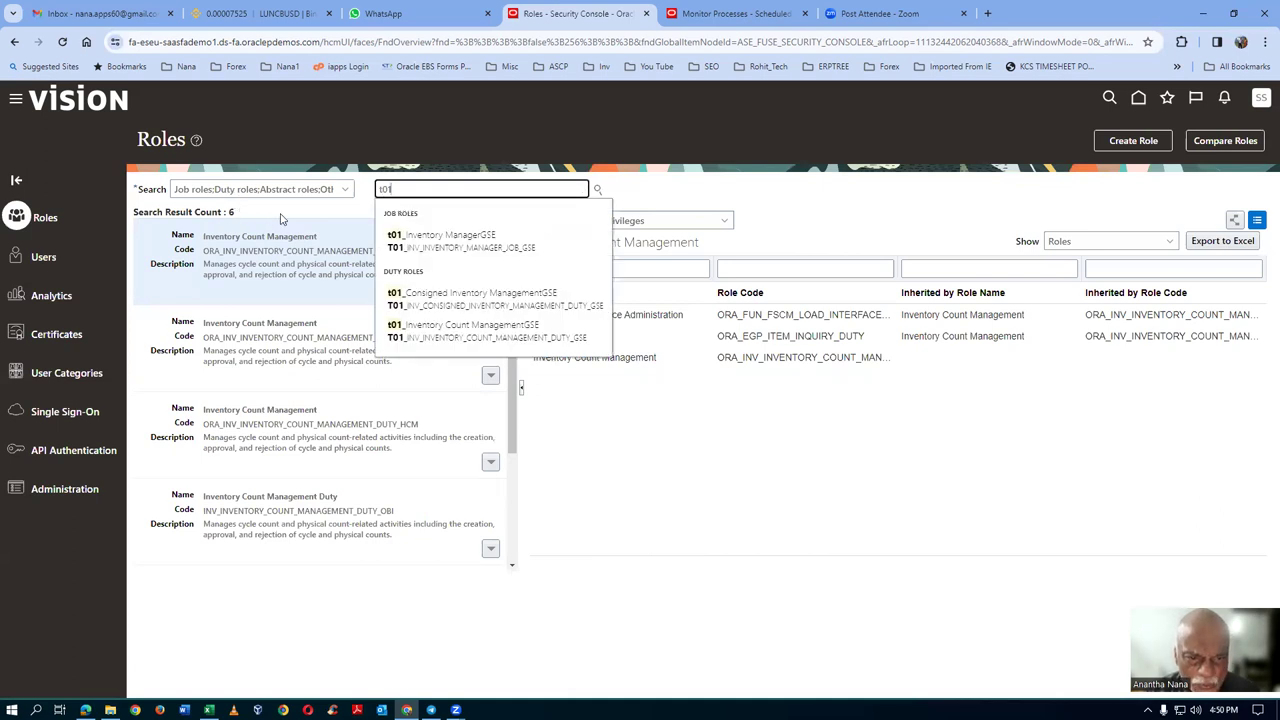
click(466, 249)
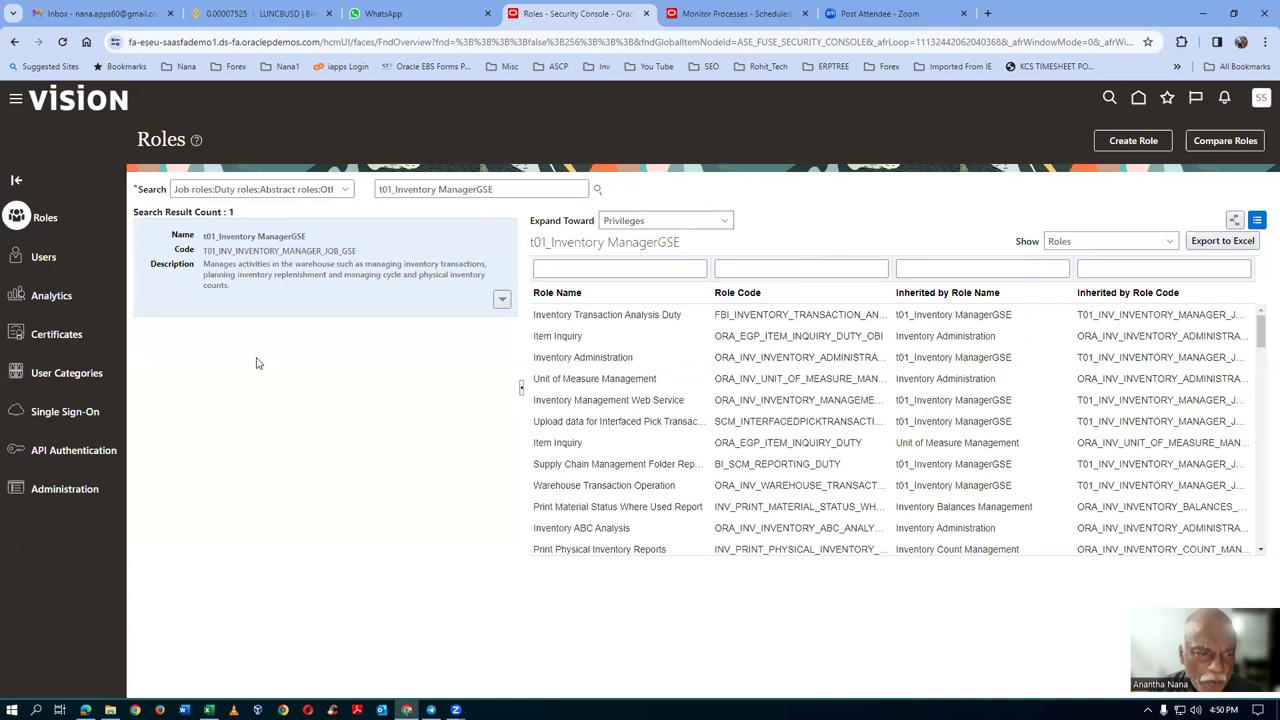
click(502, 301)
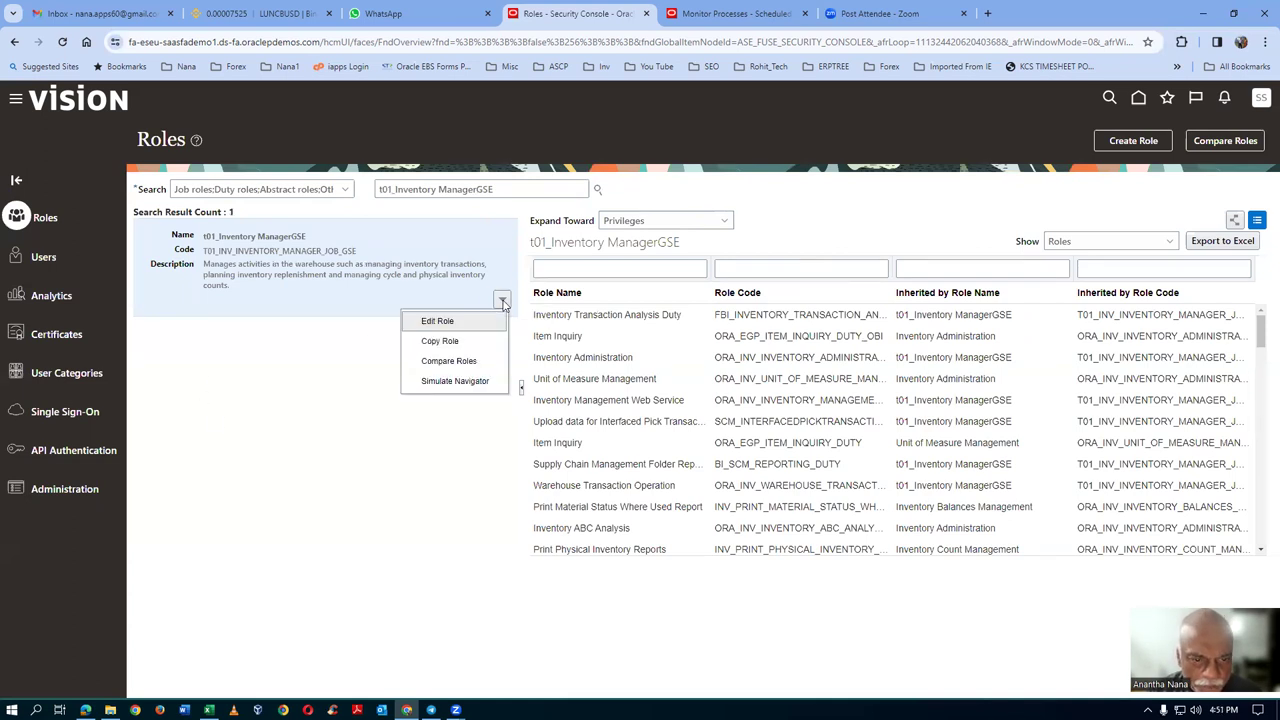
click(432, 322)
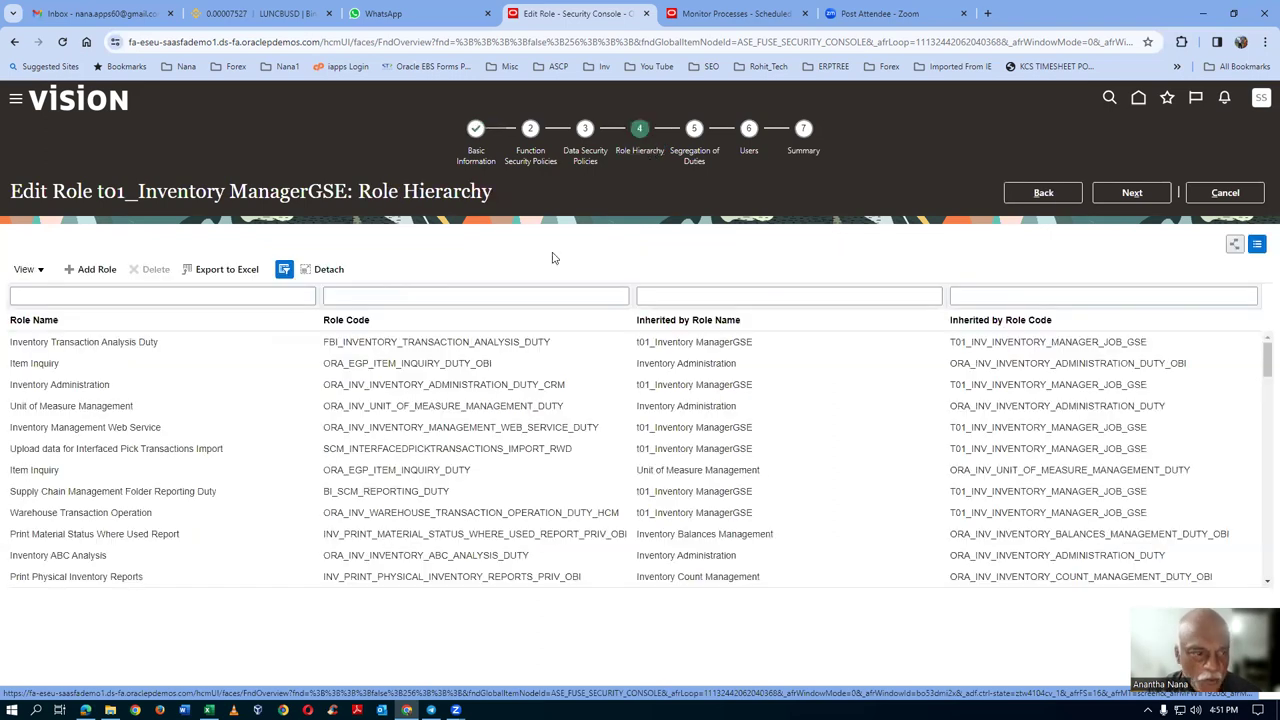
Step: Filter the hierarchy on 'Approval', select Inventory Approval Management, and open Add Role Membership
click(55, 291)
text(A)
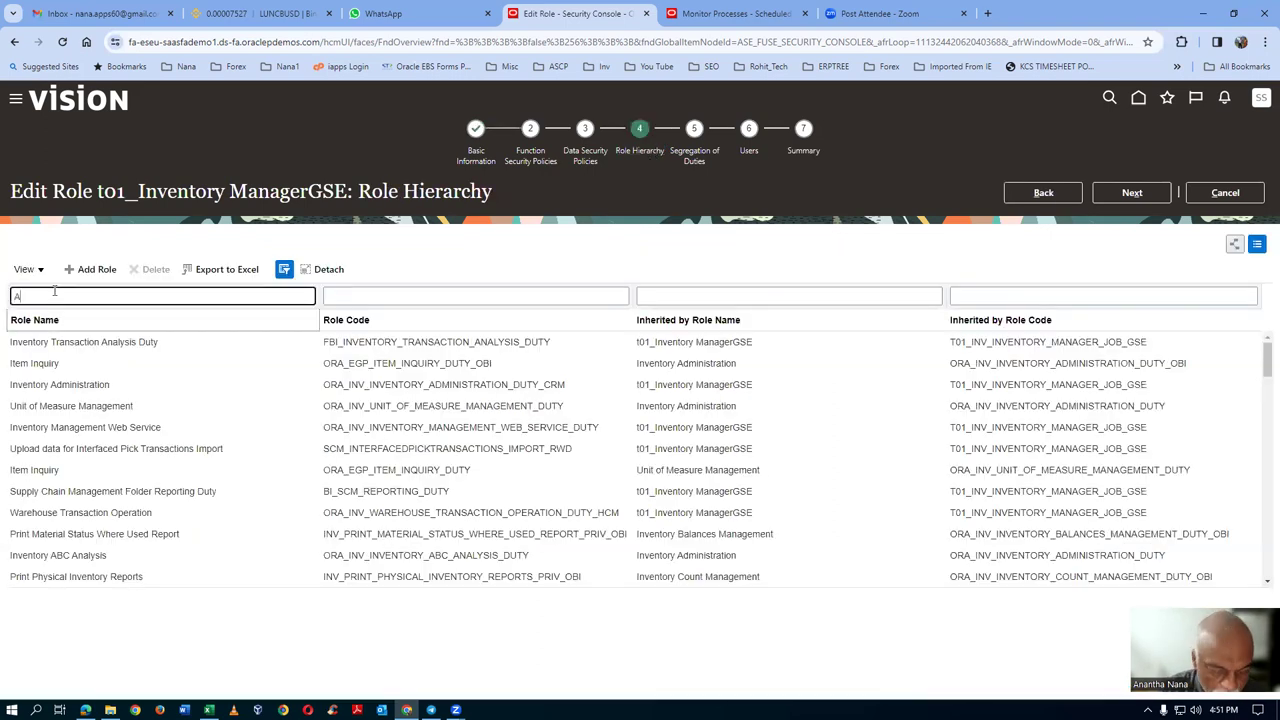
text(pprova)
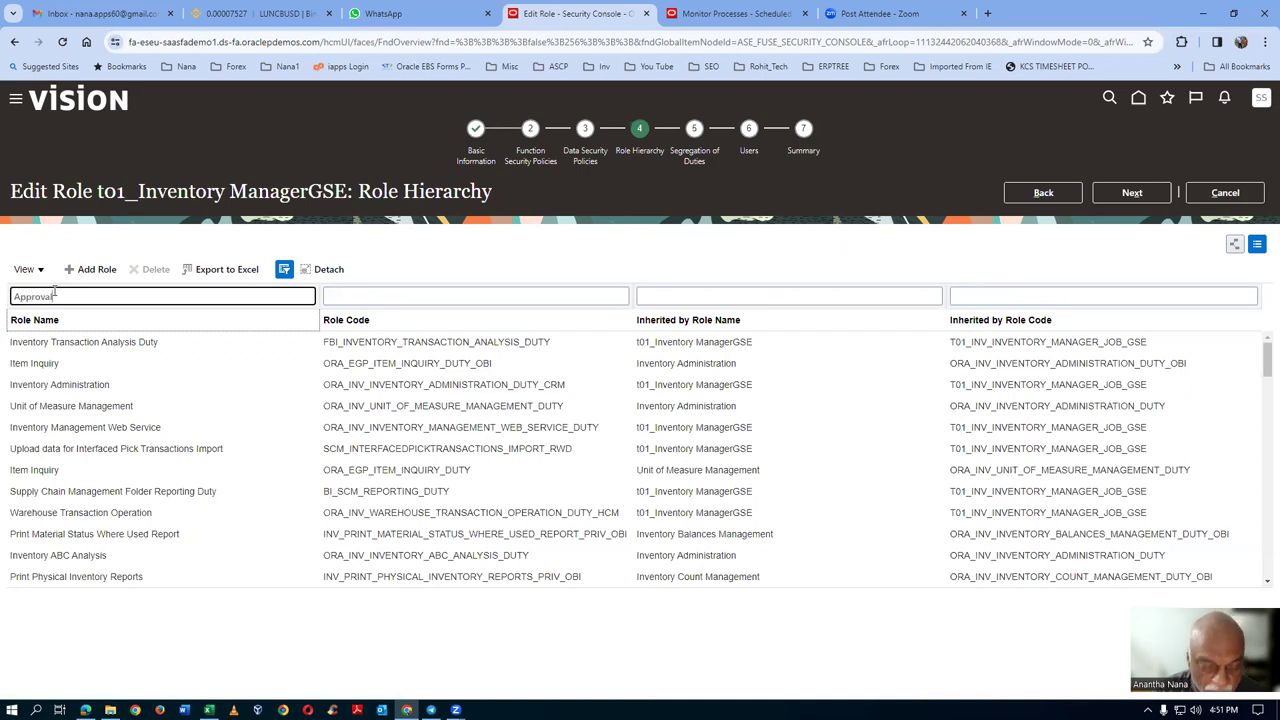
text(l)
key(Return)
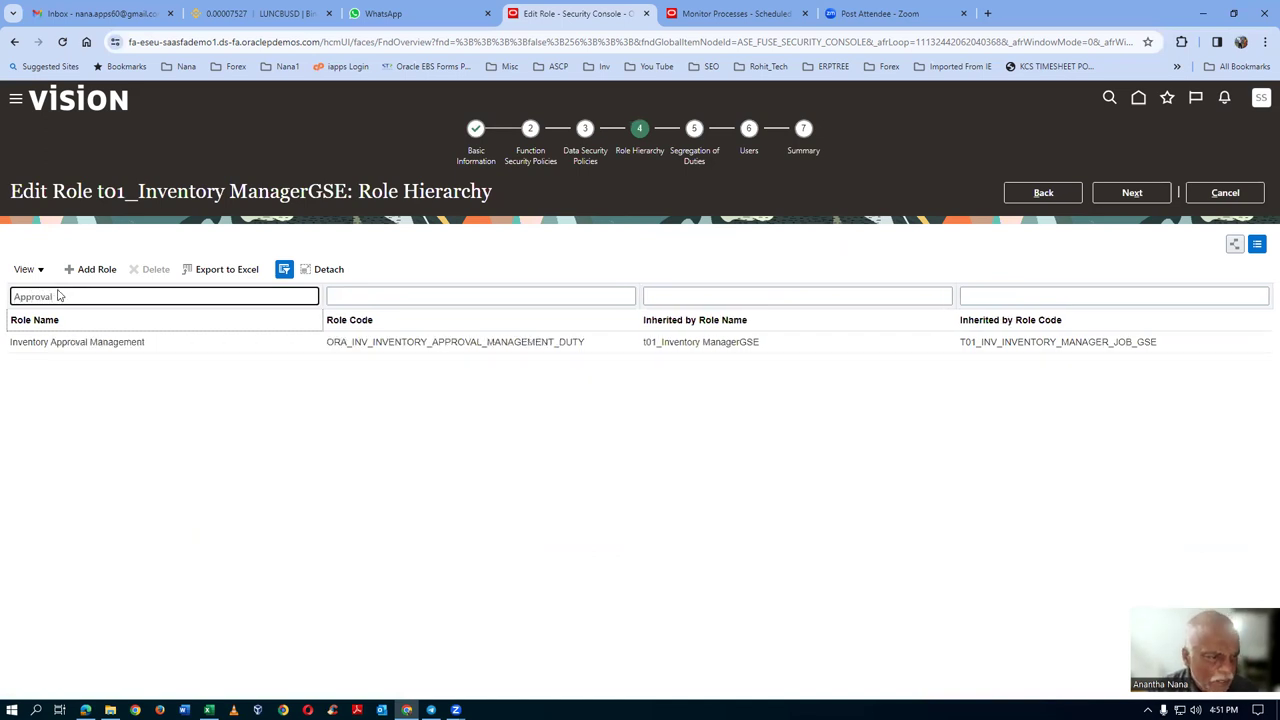
click(193, 345)
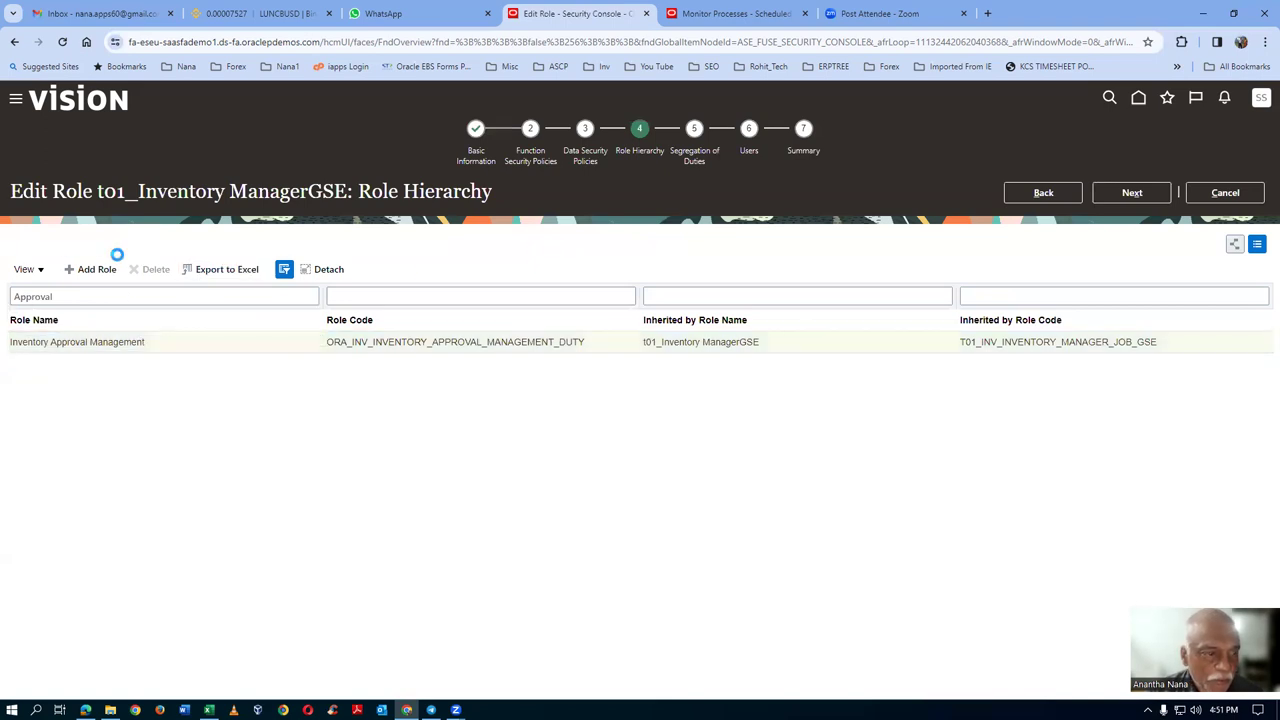
click(92, 269)
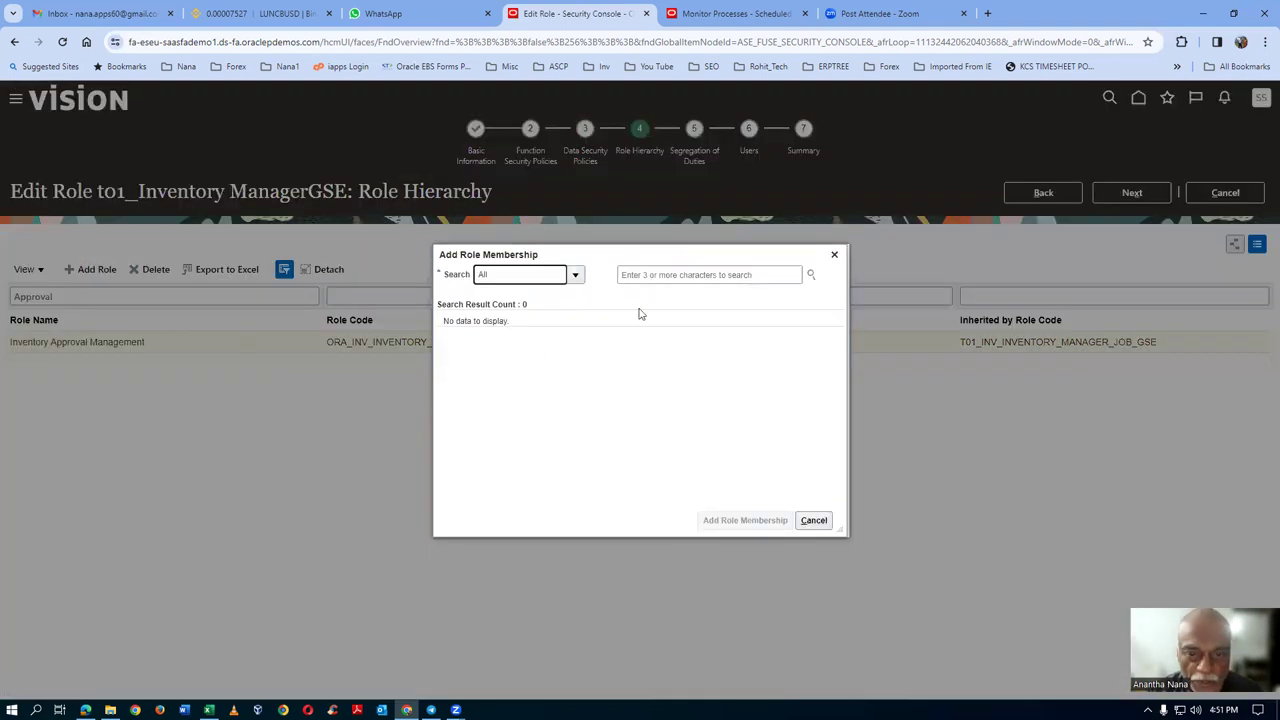
Step: Search 't', add t01_Inventory Count ManagementGSE as a role membership, and close the dialog
click(644, 274)
text(t01)
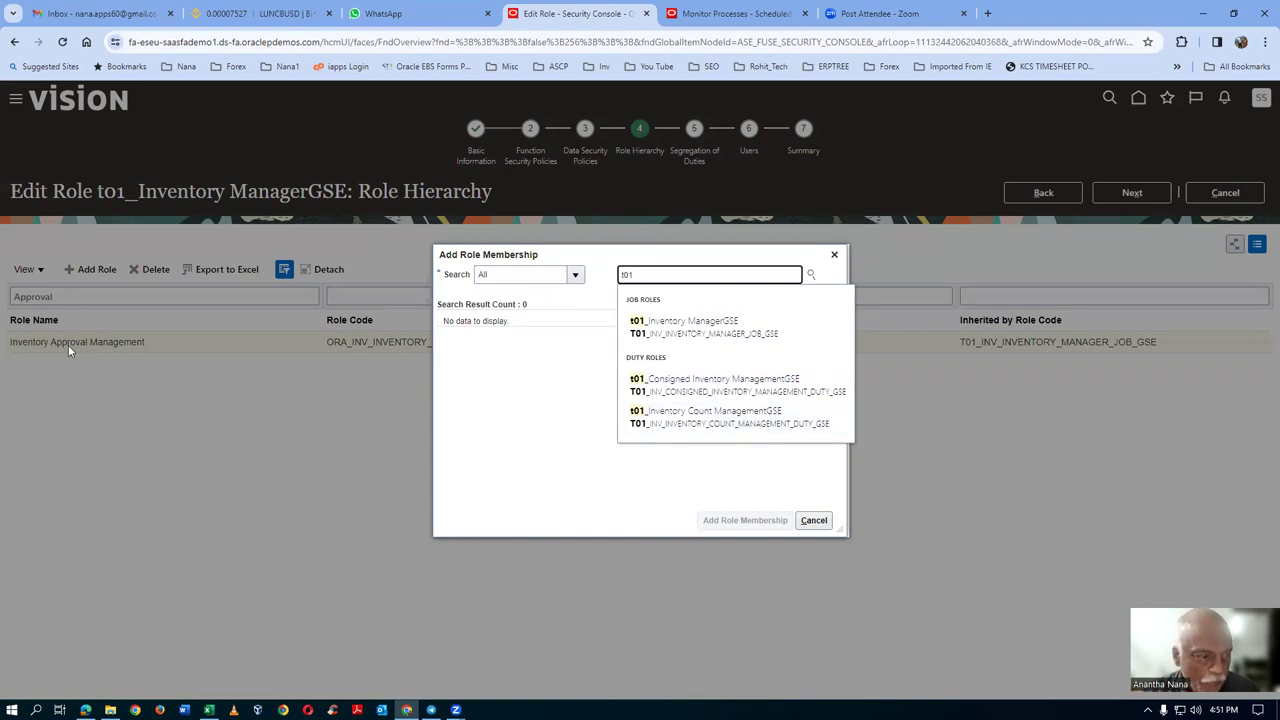
click(728, 427)
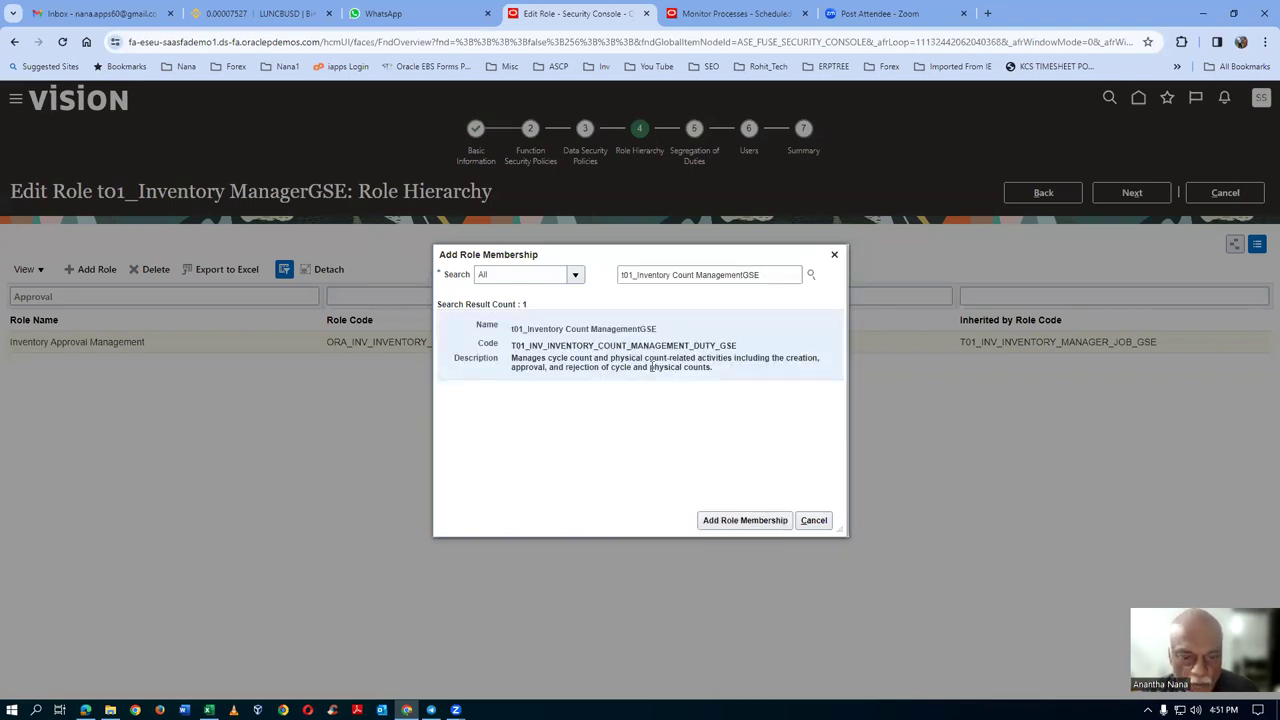
click(758, 524)
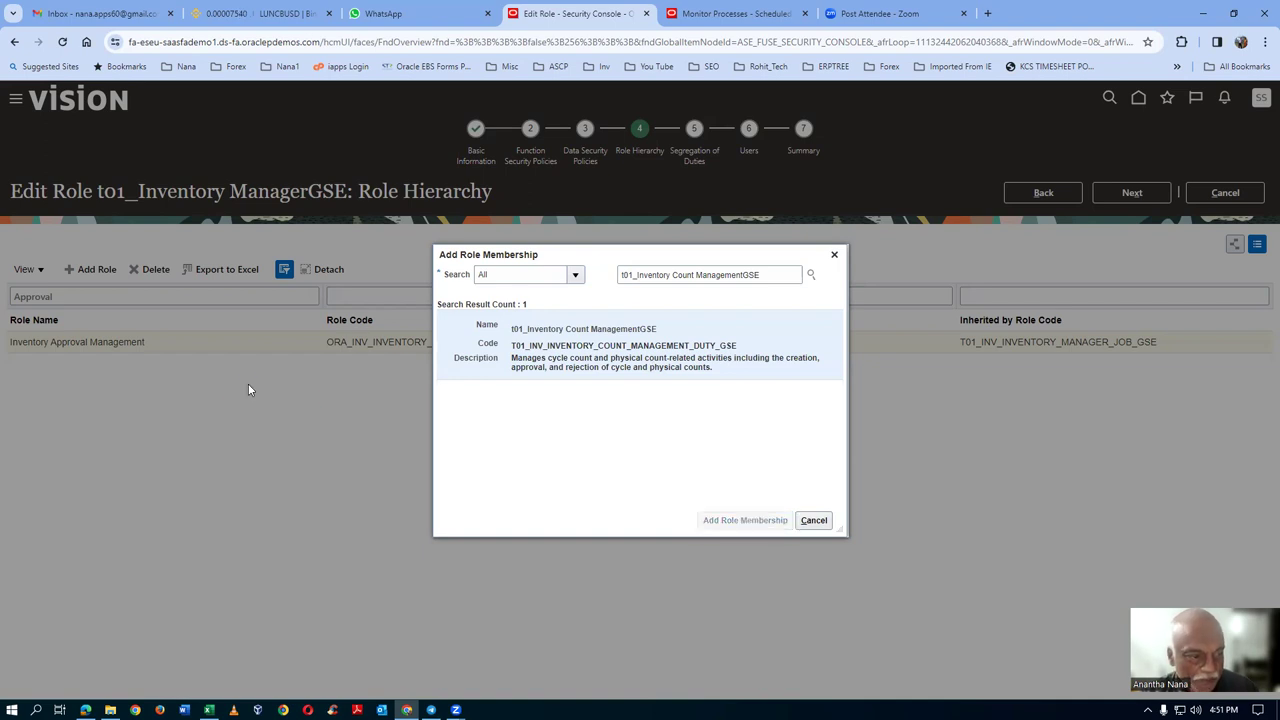
click(834, 255)
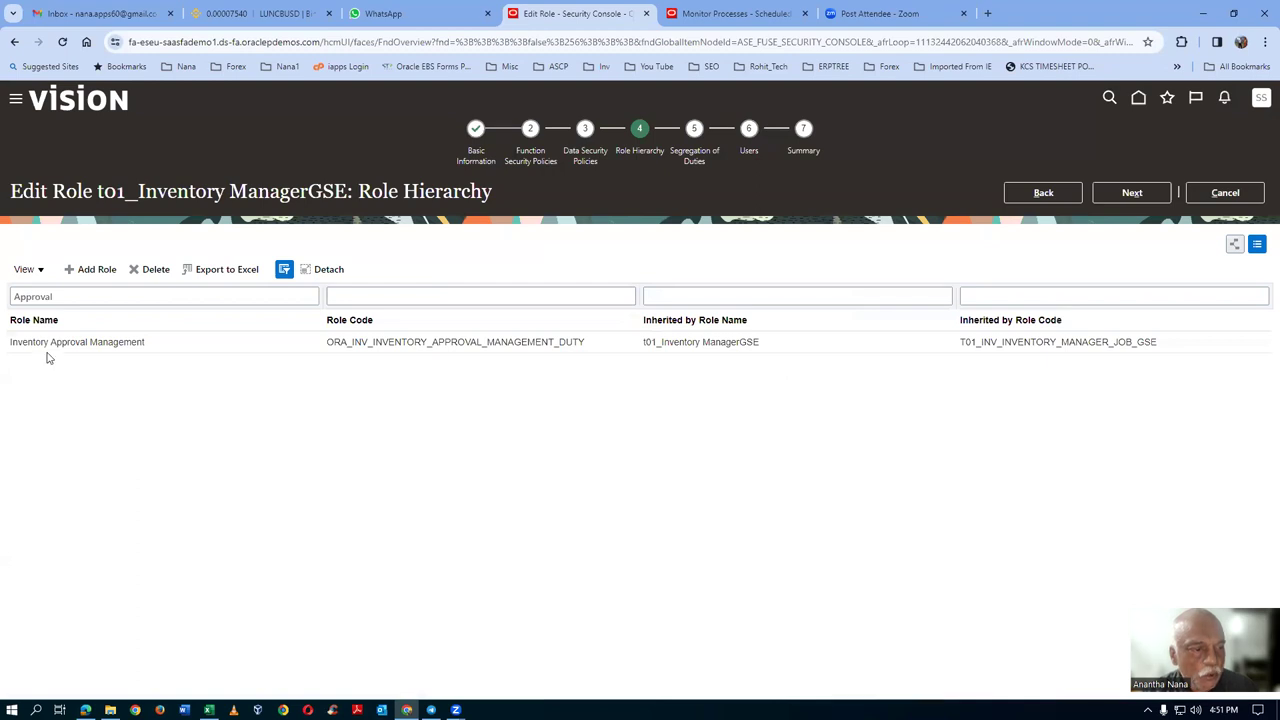
click(67, 297)
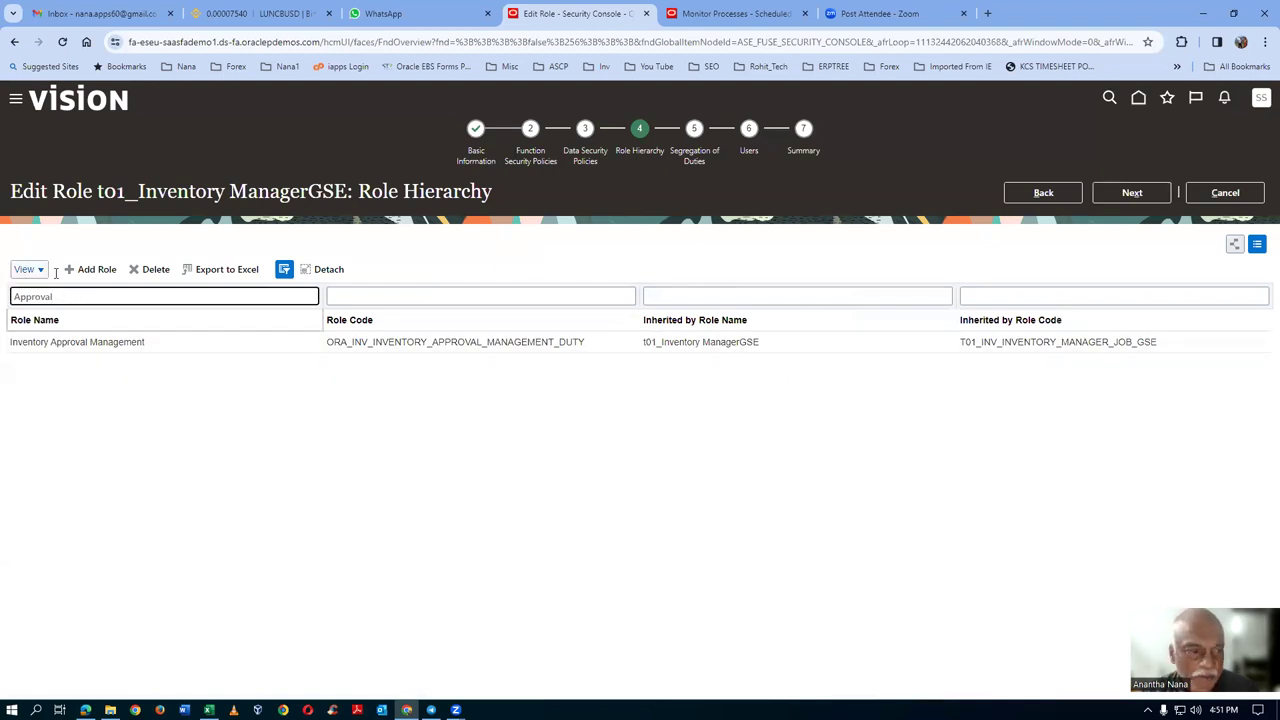
Step: Change the Role Name filter from 'Approval' to 'cou' to list the count roles
drag(79, 298, 3, 307)
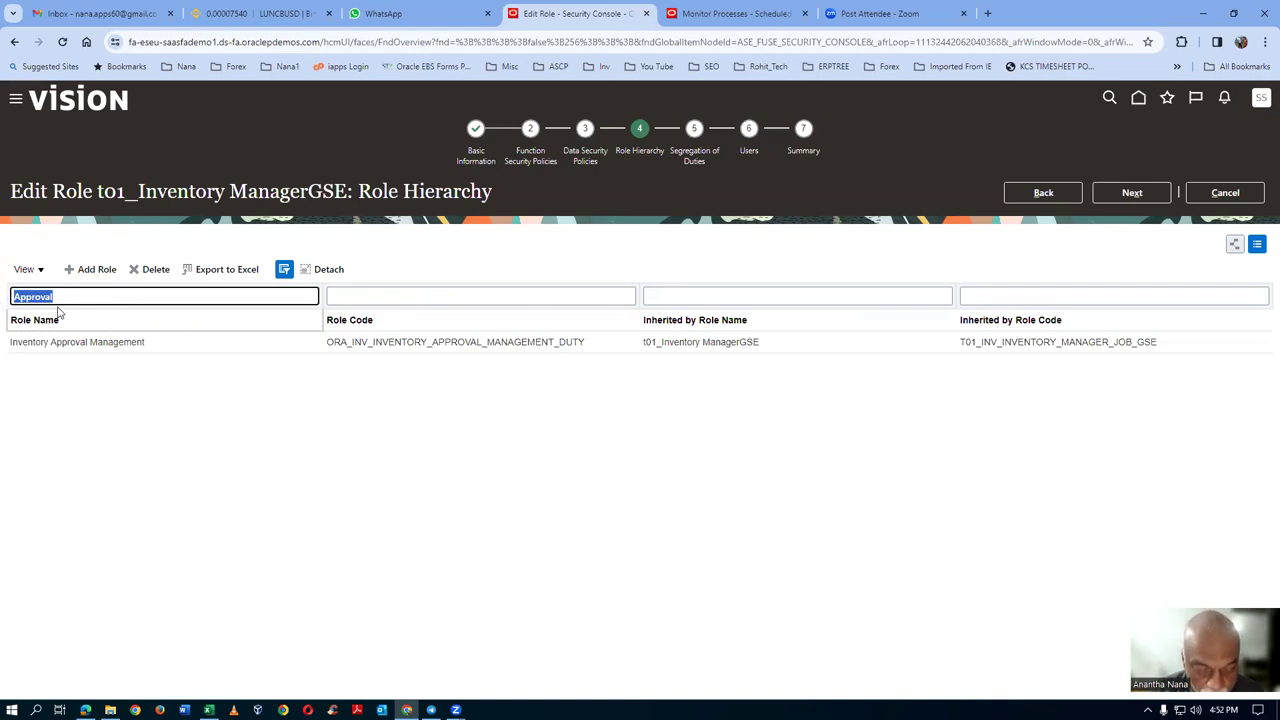
text(count)
key(Return)
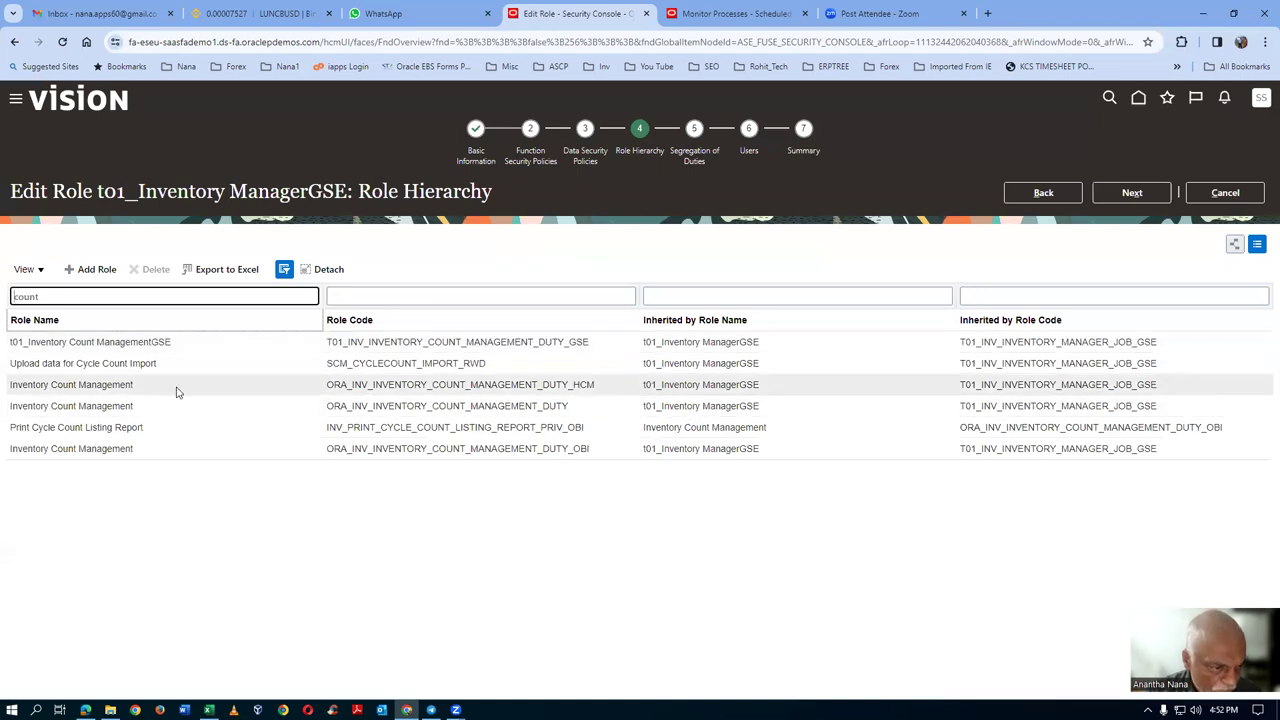
Step: Delete the HCM, DUTY and OBI Inventory Count Management duties from the hierarchy, confirming each
click(175, 386)
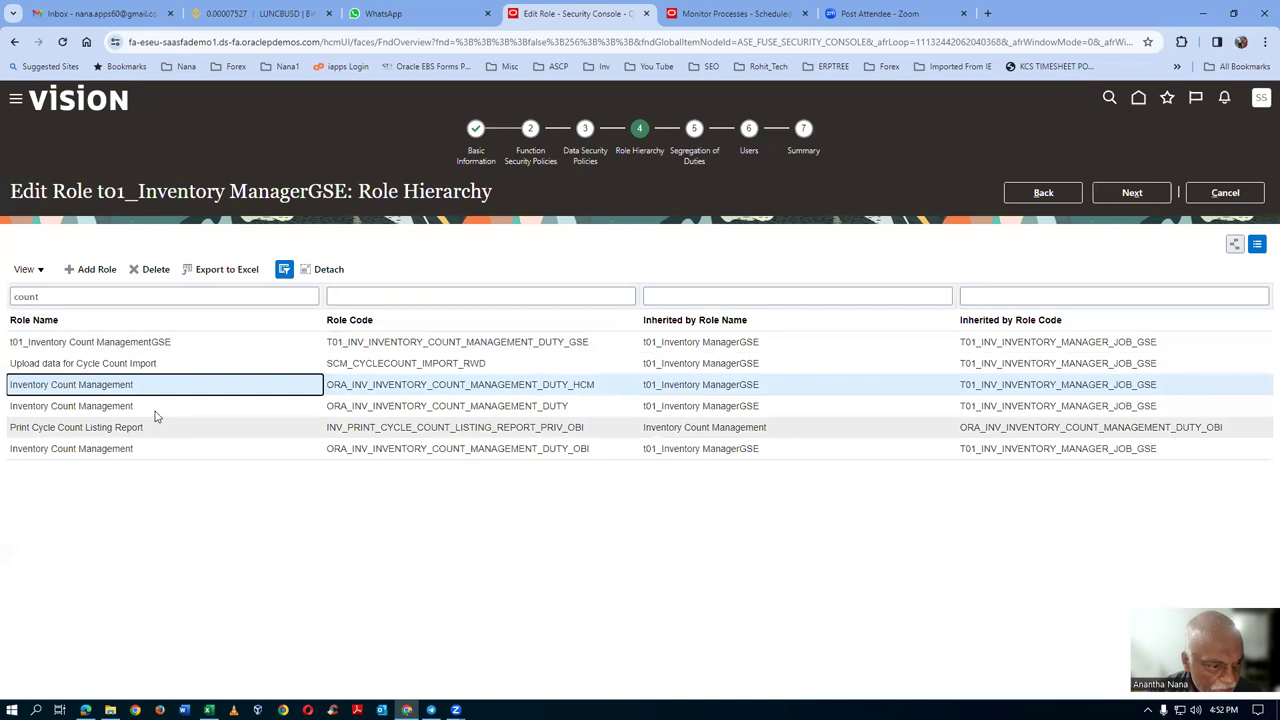
click(150, 270)
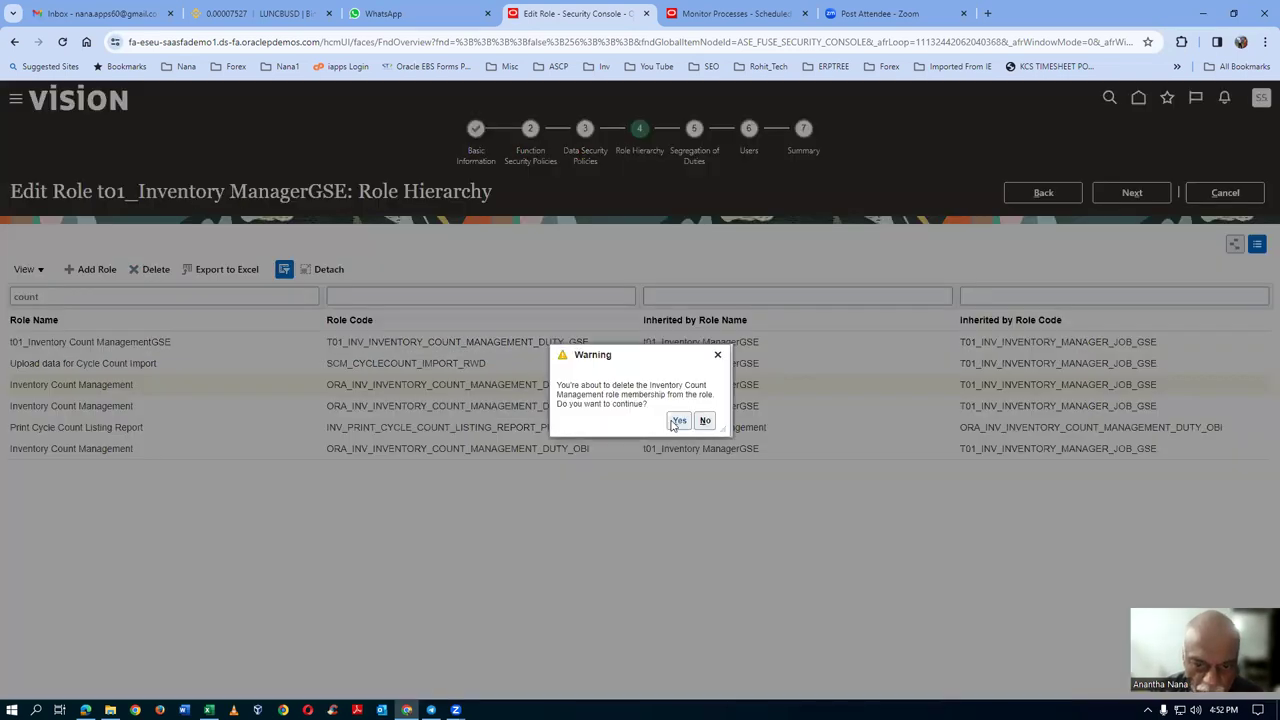
click(677, 421)
click(166, 388)
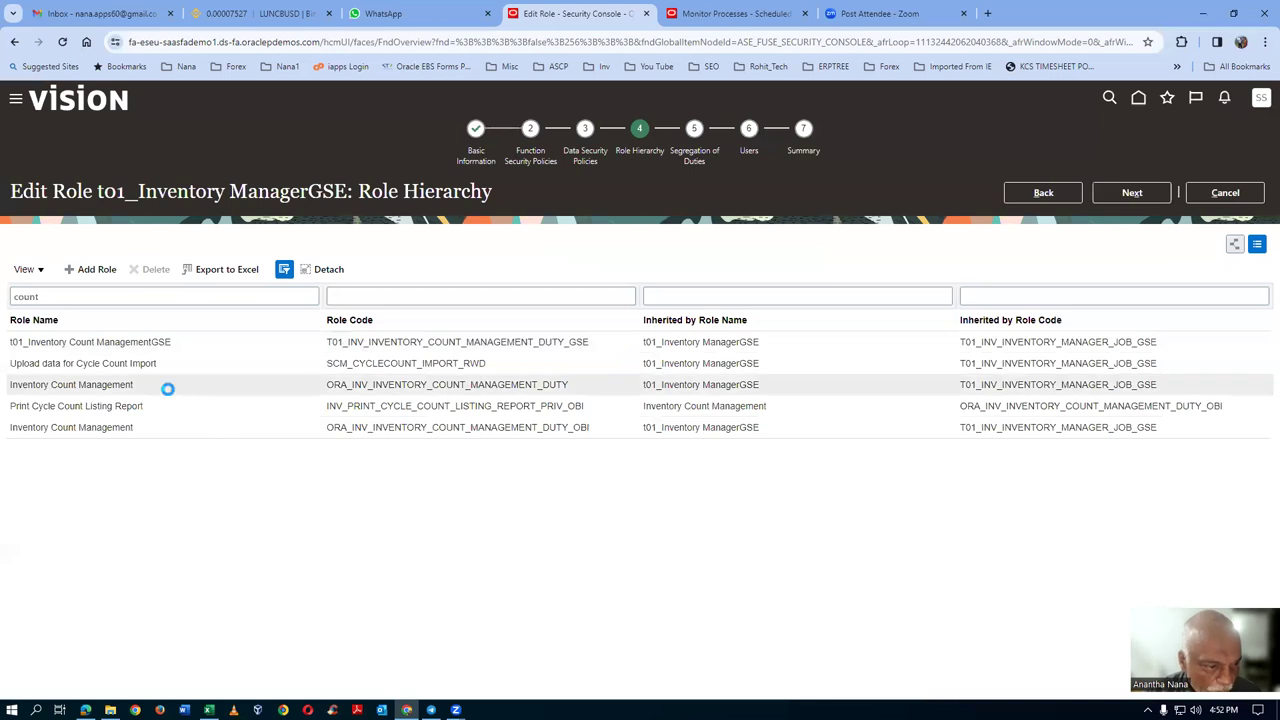
click(153, 270)
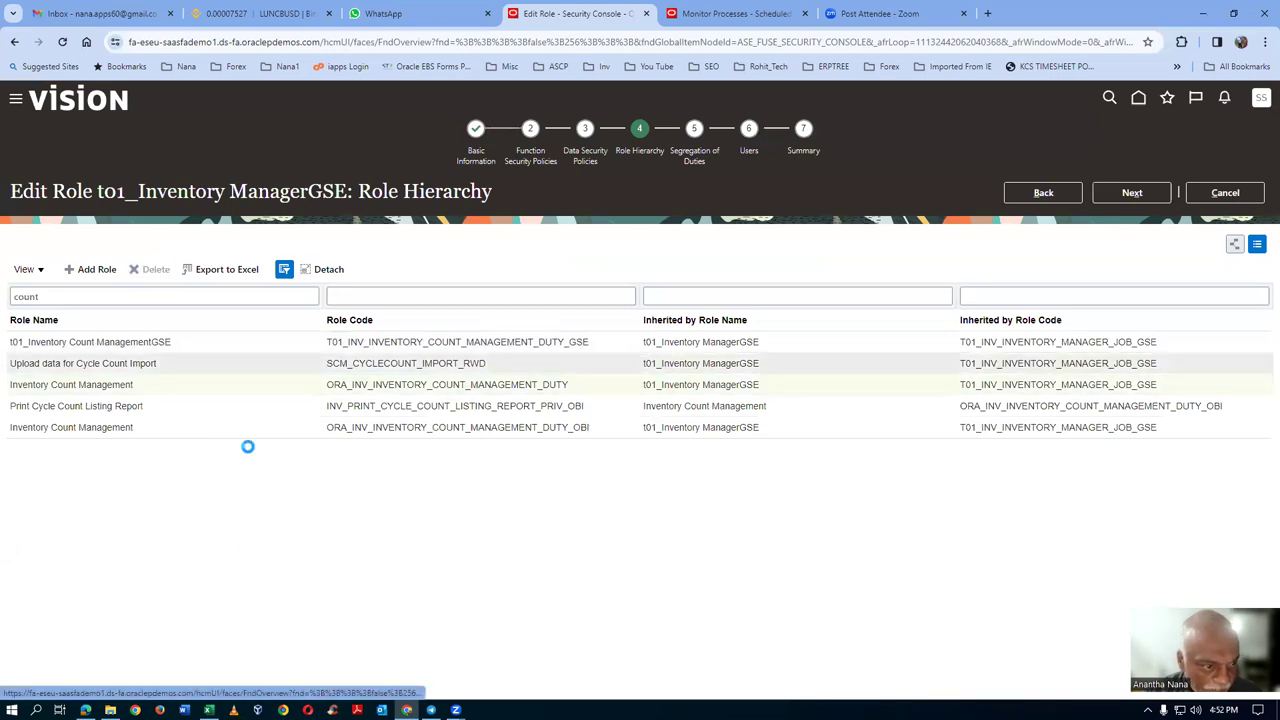
click(679, 421)
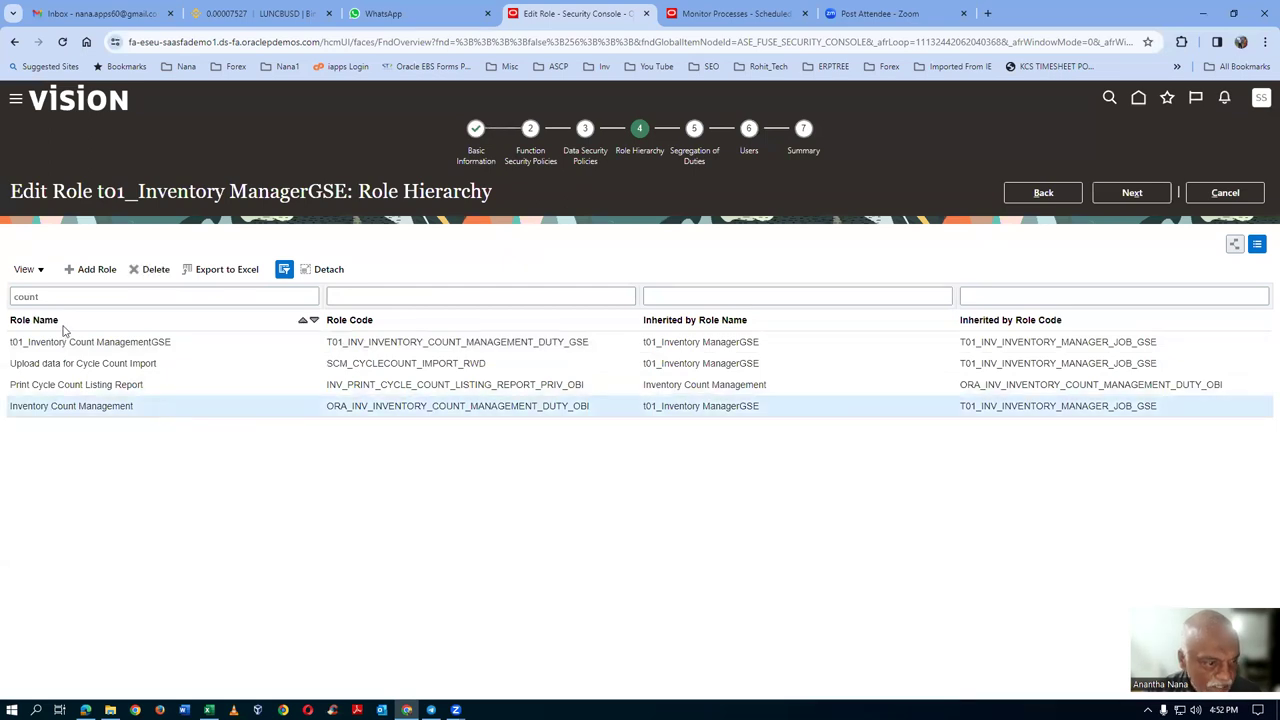
click(148, 270)
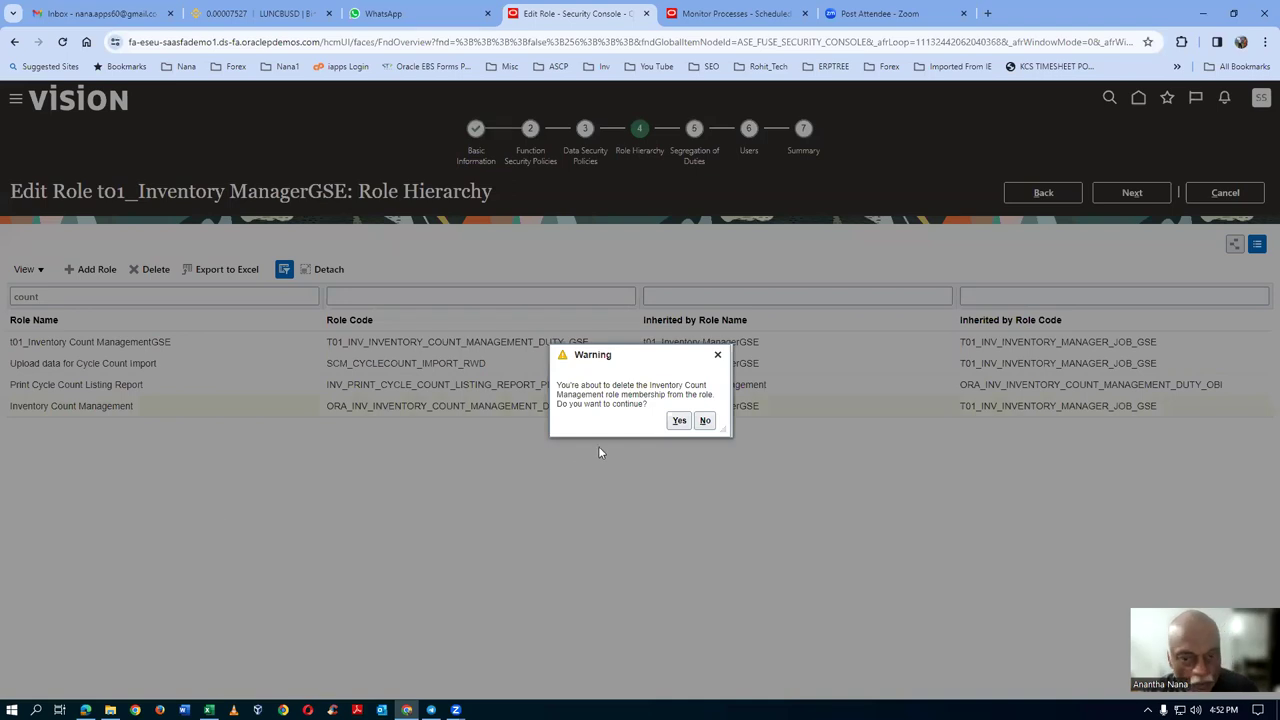
click(679, 421)
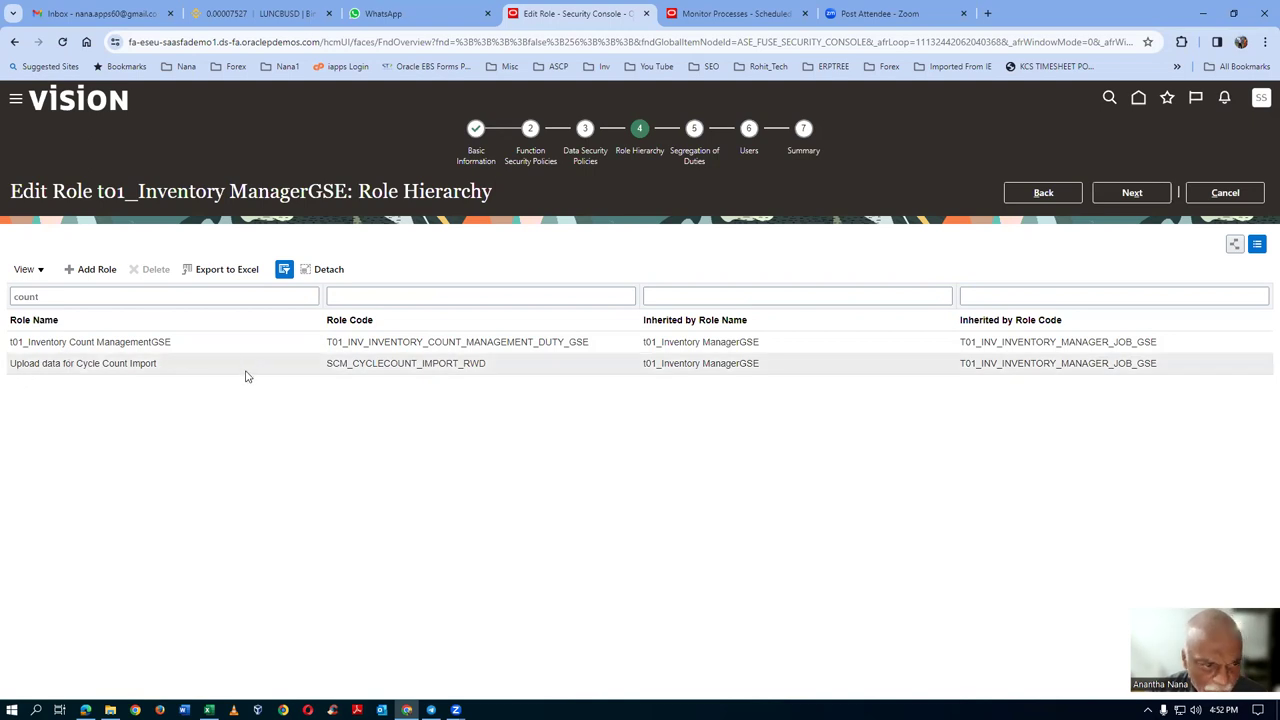
click(159, 298)
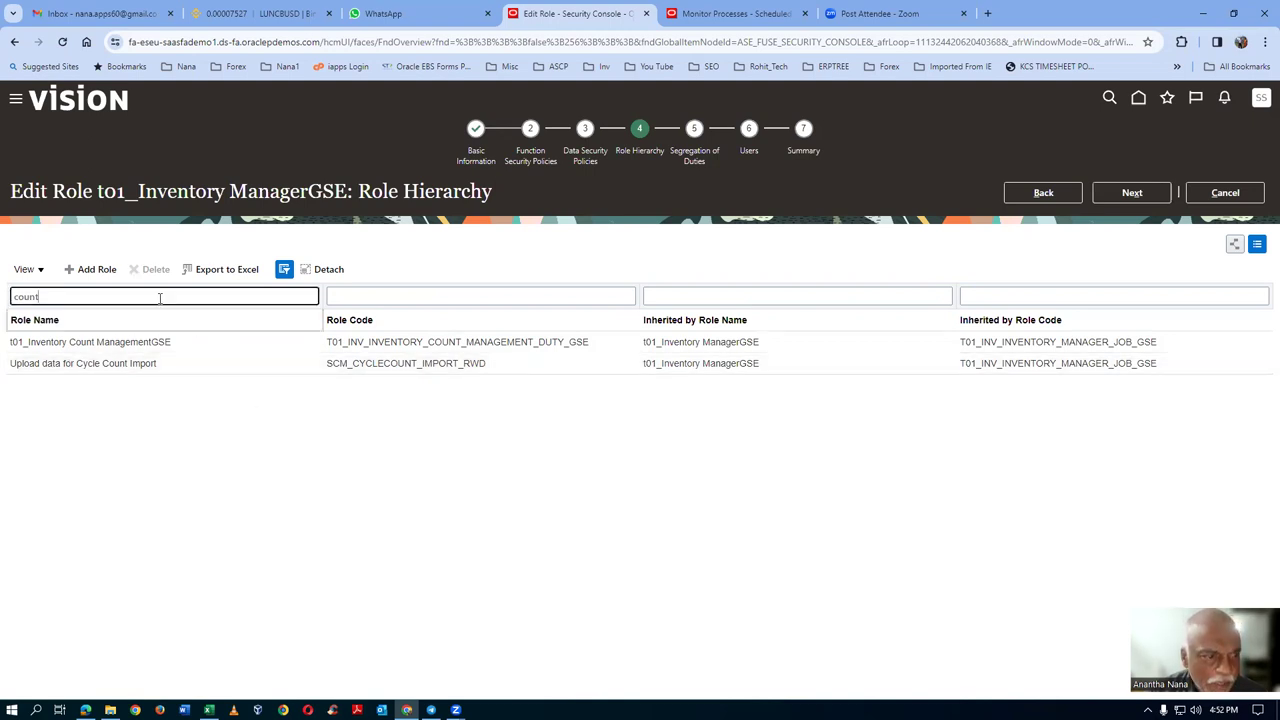
Step: Save and close the t01_Inventory ManagerGSE edits from the Summary step, then acknowledge the confirmation
click(799, 150)
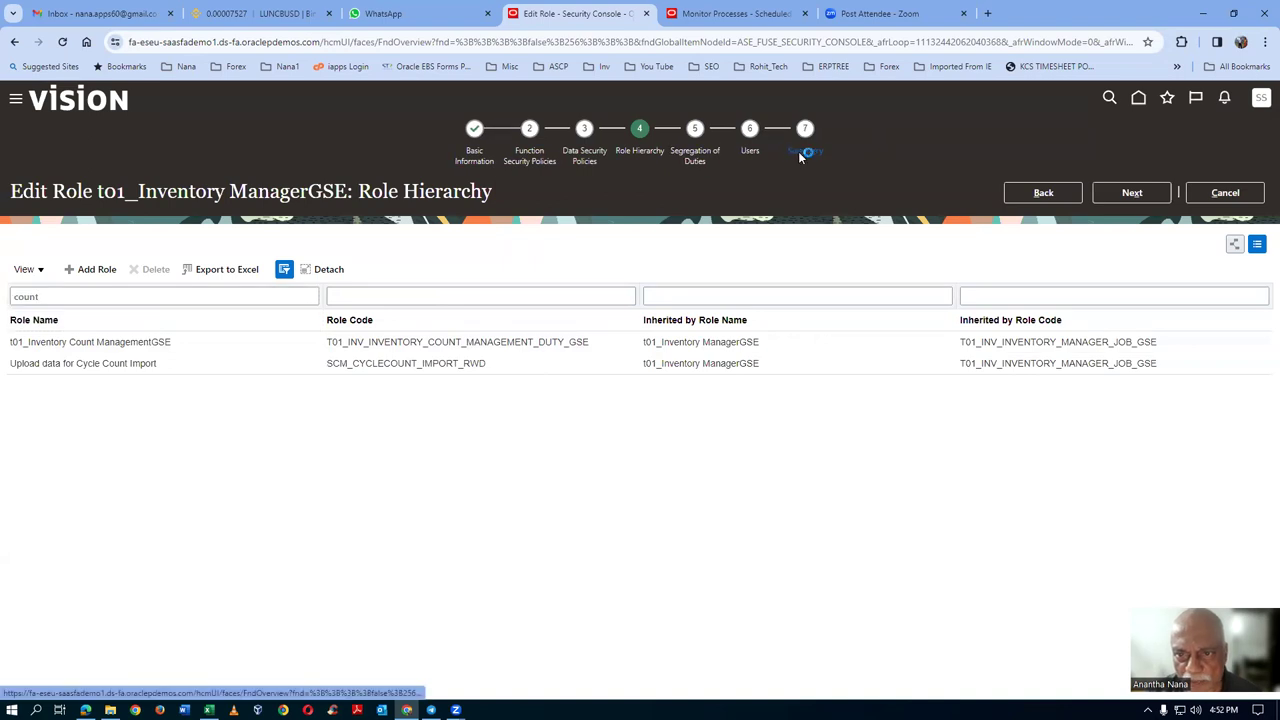
click(1137, 193)
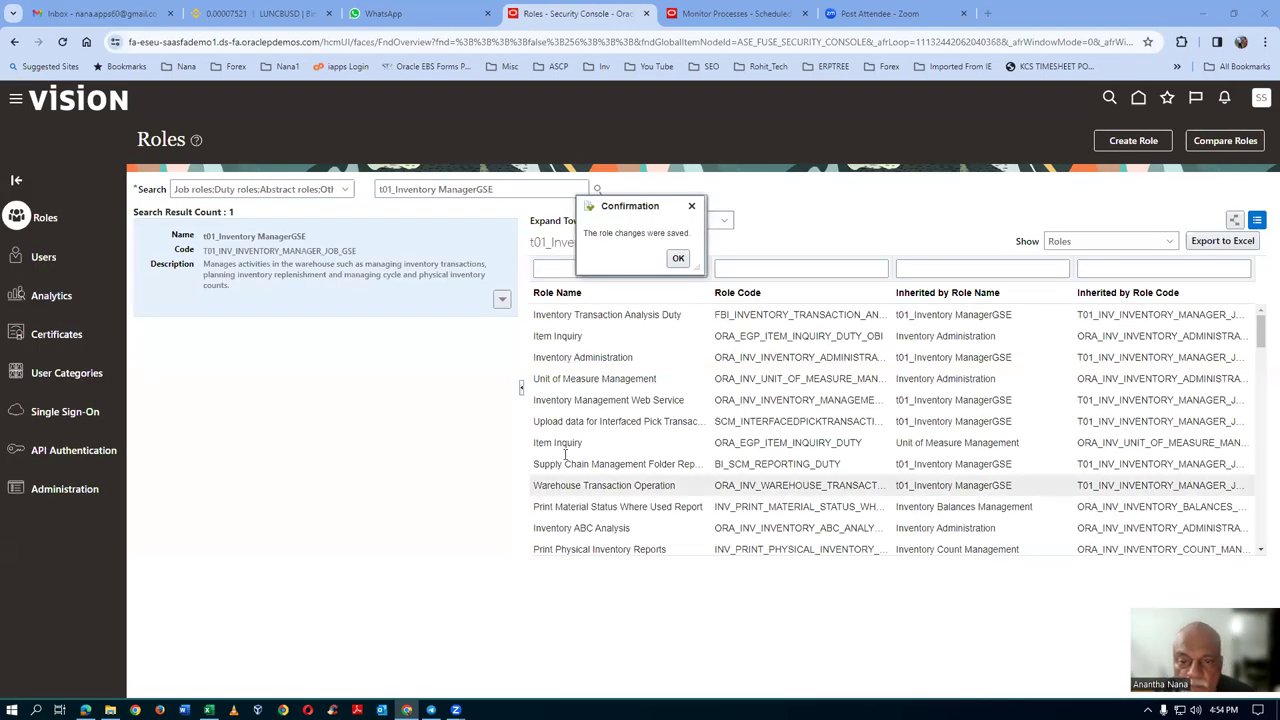
click(678, 258)
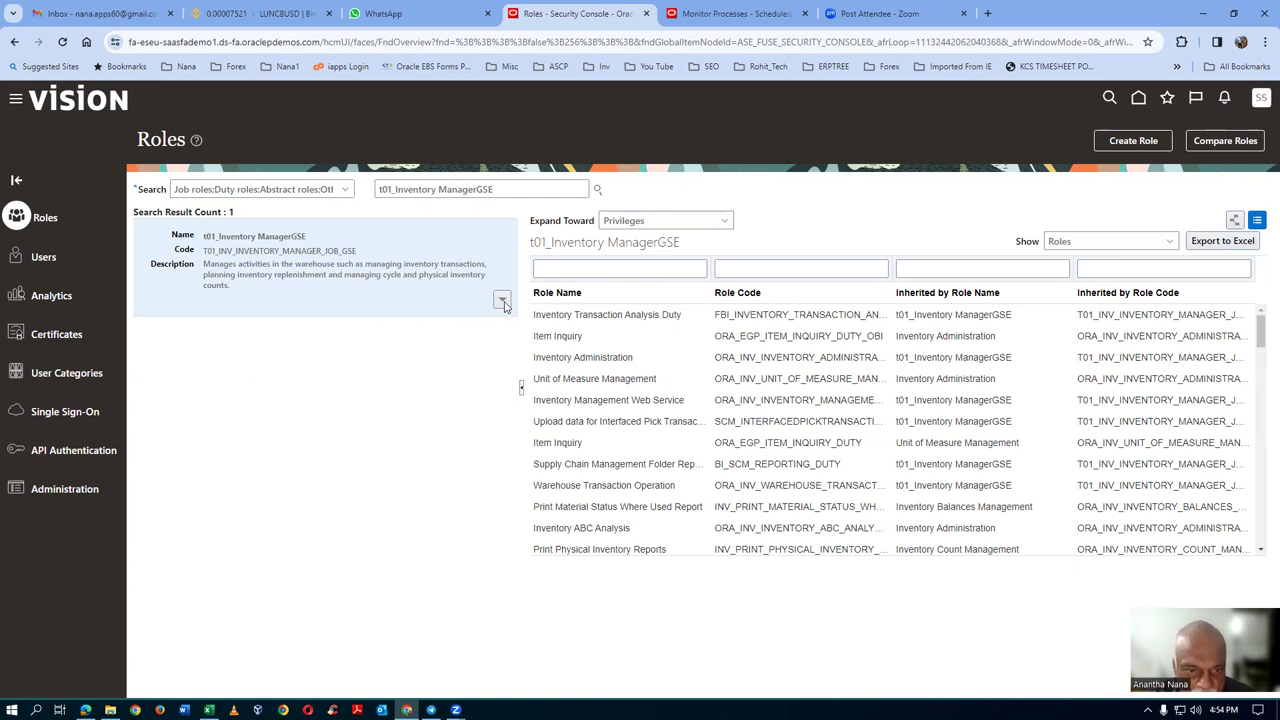
click(502, 302)
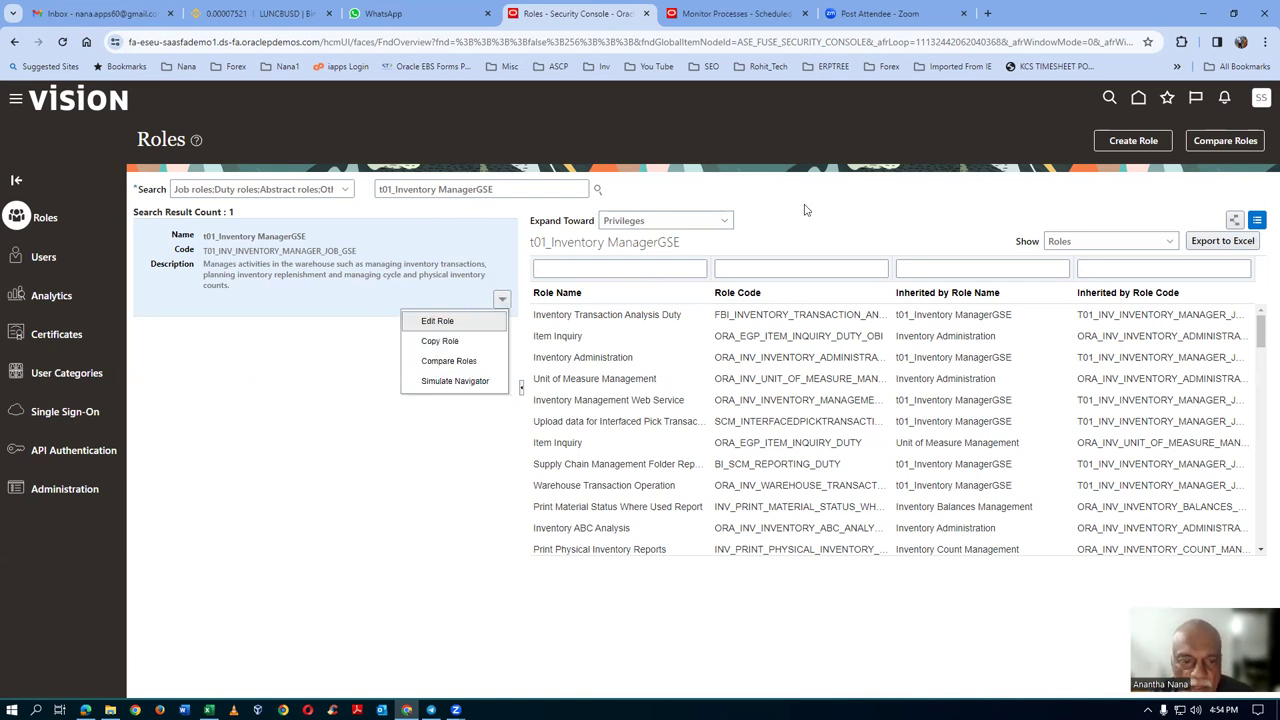
click(462, 320)
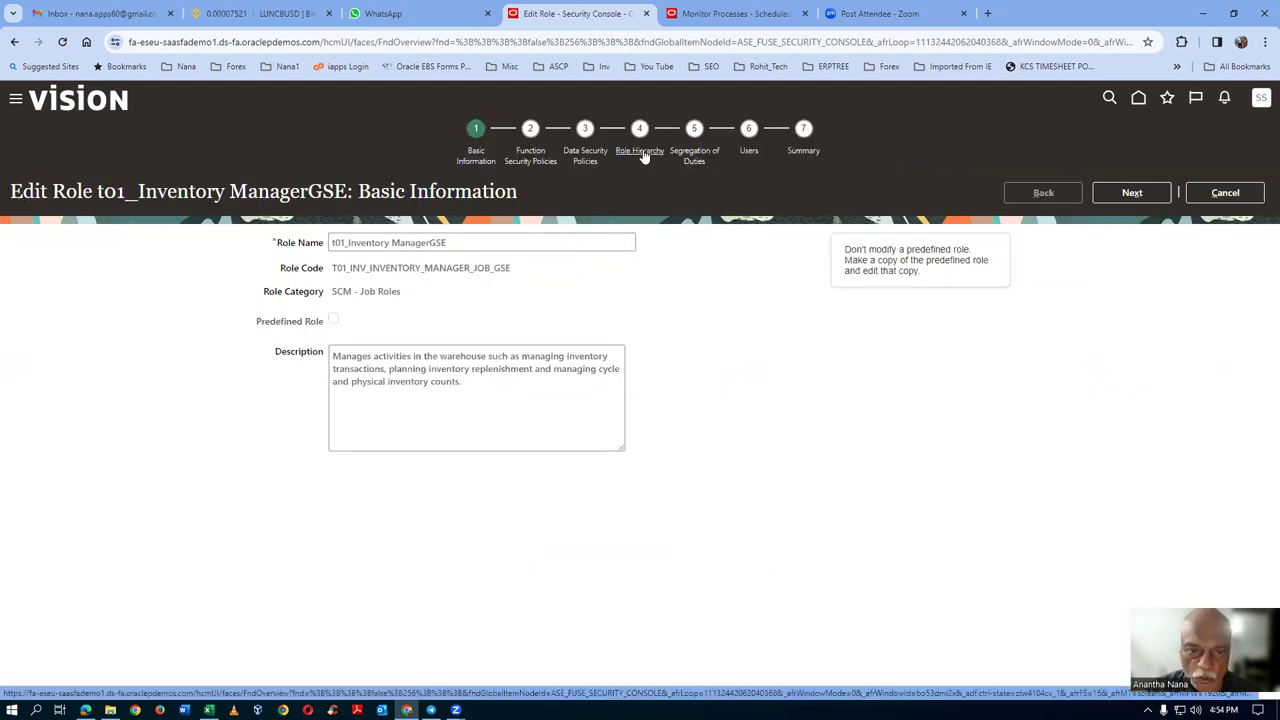
click(645, 152)
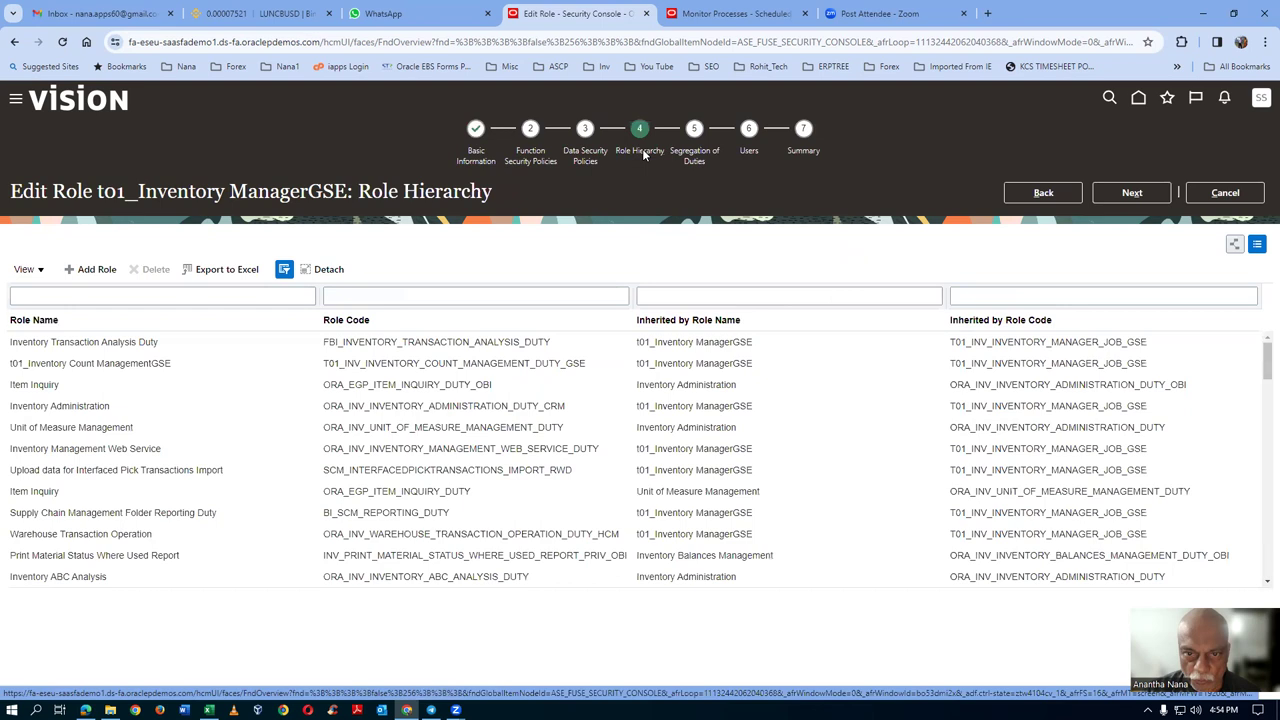
click(129, 300)
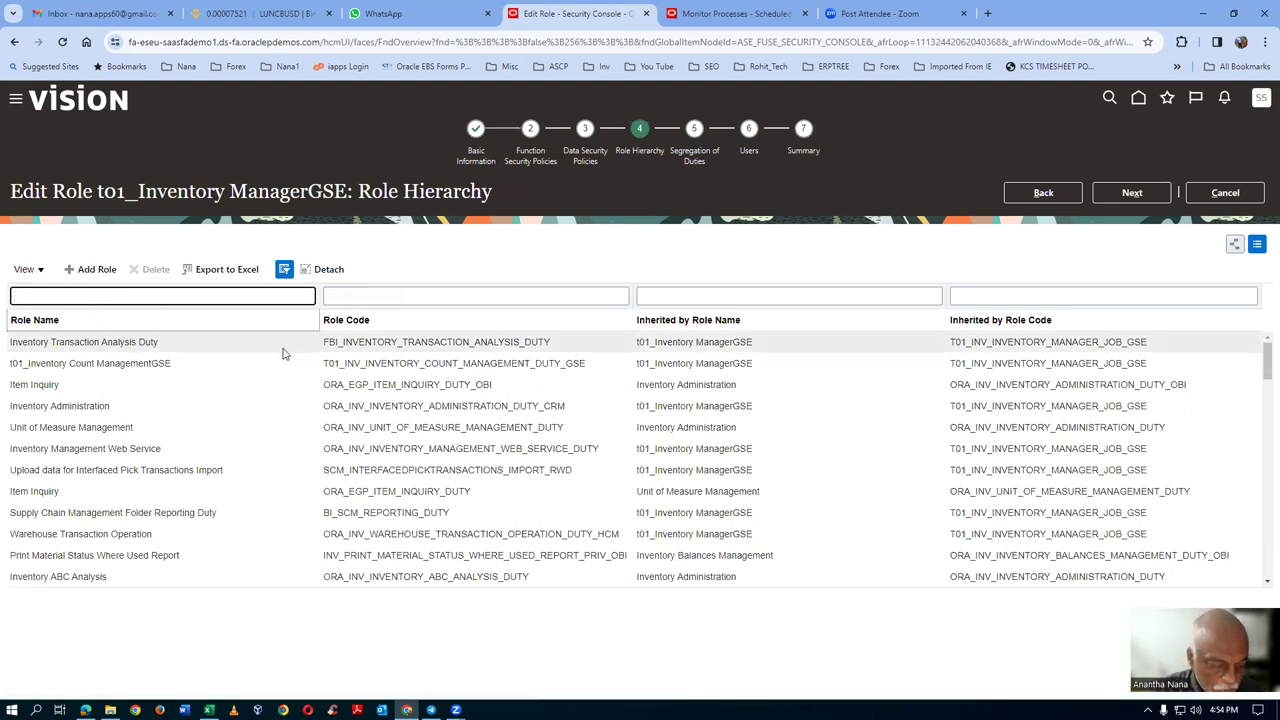
text(Approva)
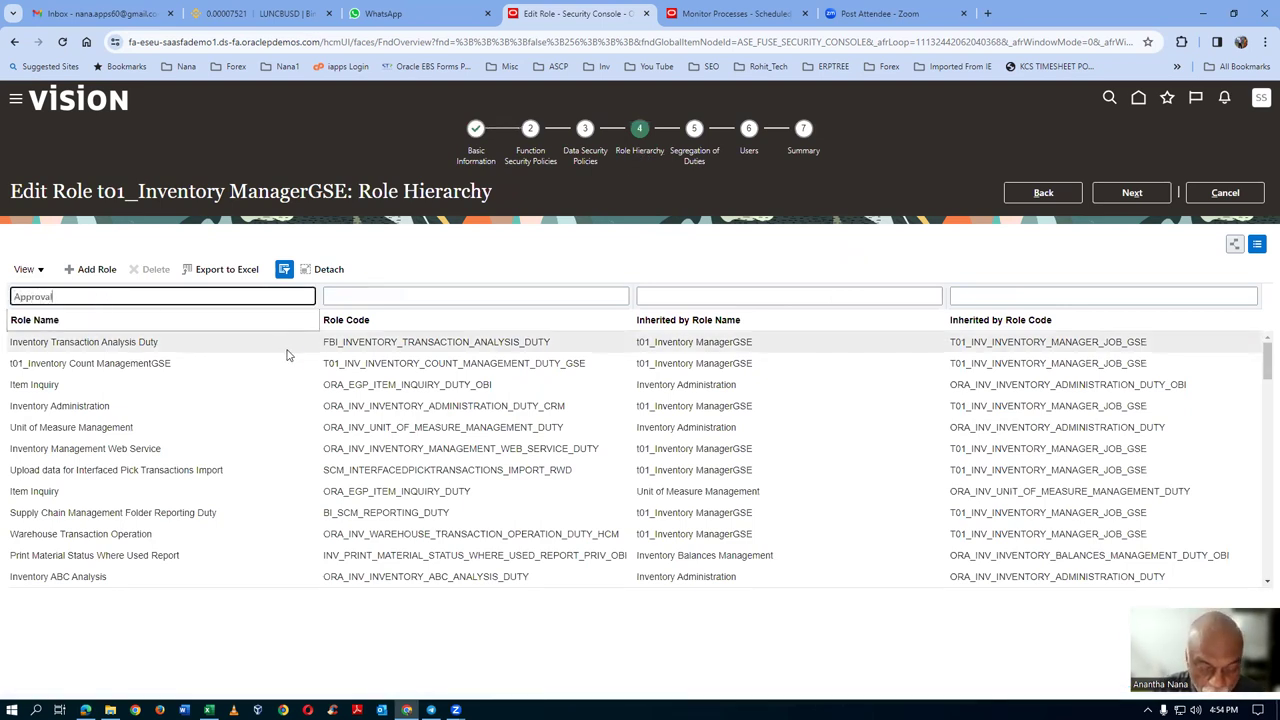
text(l)
key(Return)
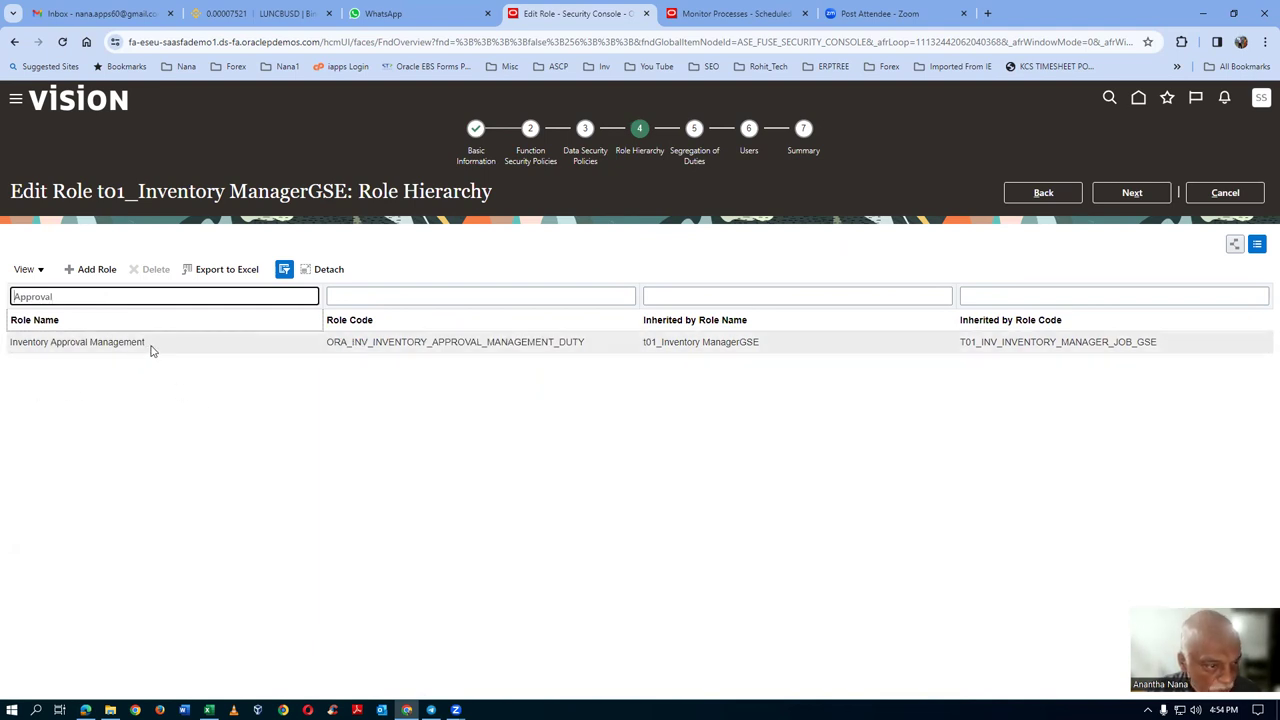
click(150, 346)
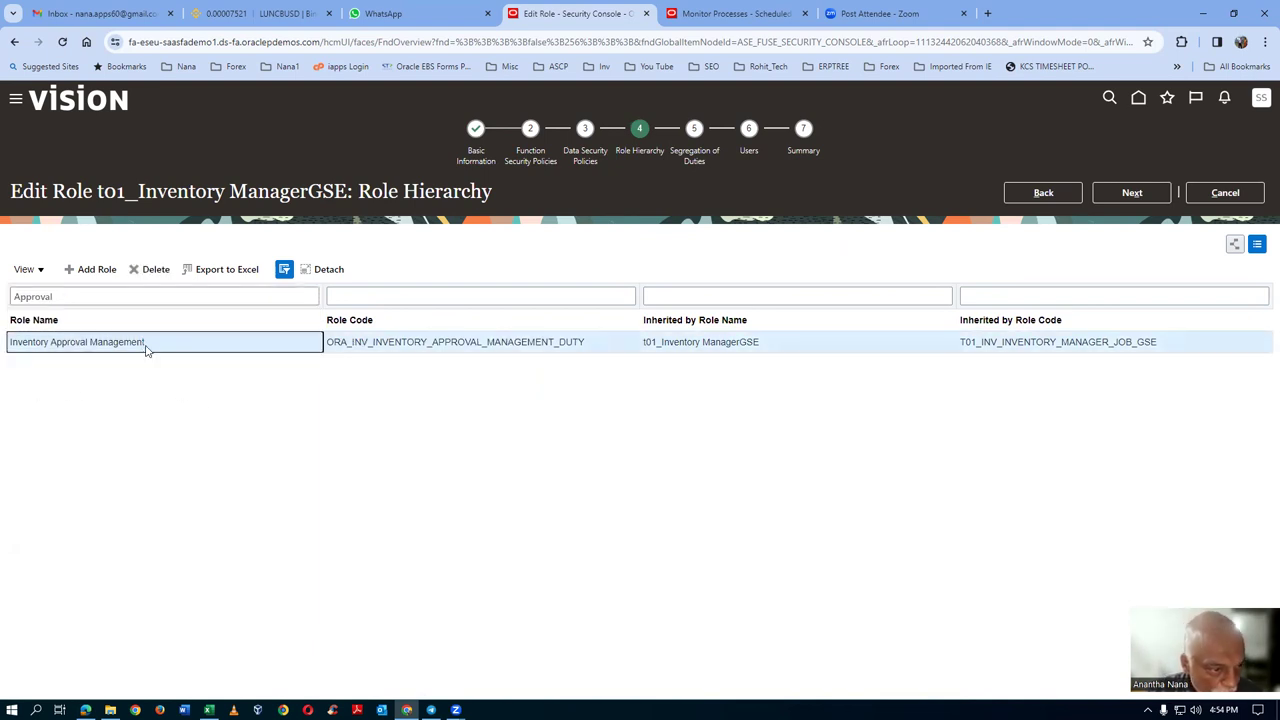
drag(146, 346, 10, 354)
key(ctrl+c)
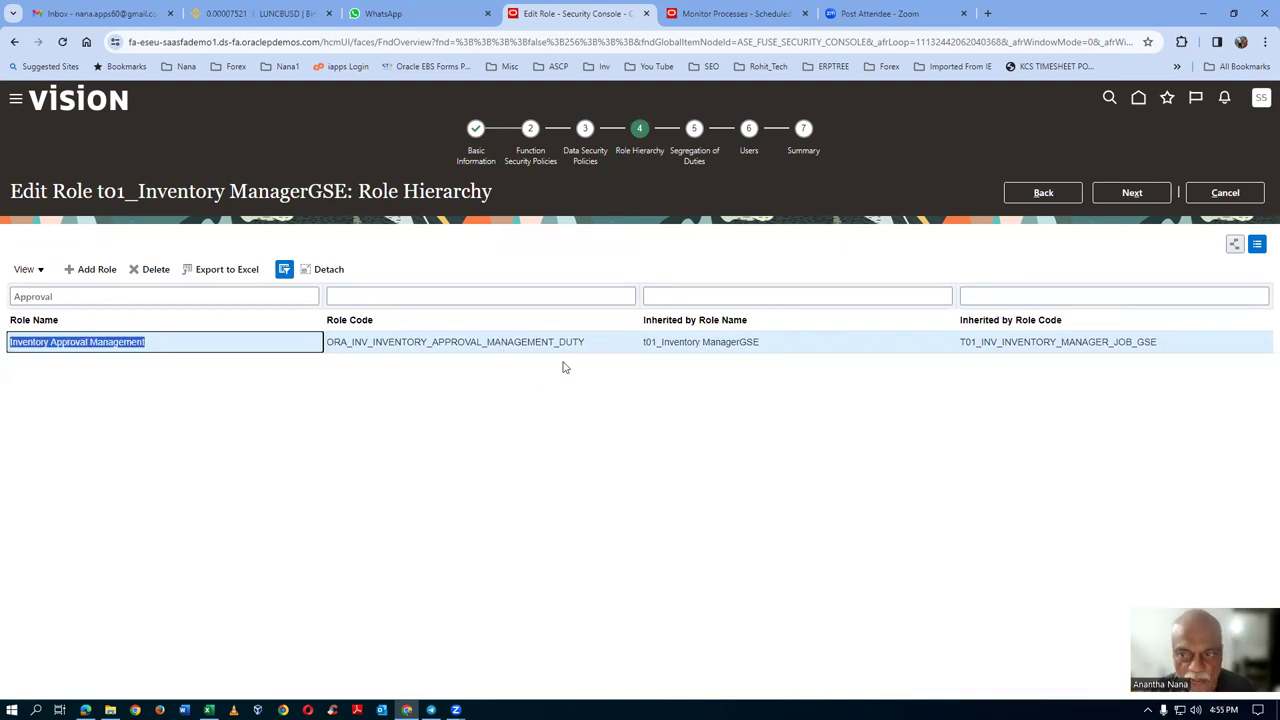
click(1225, 192)
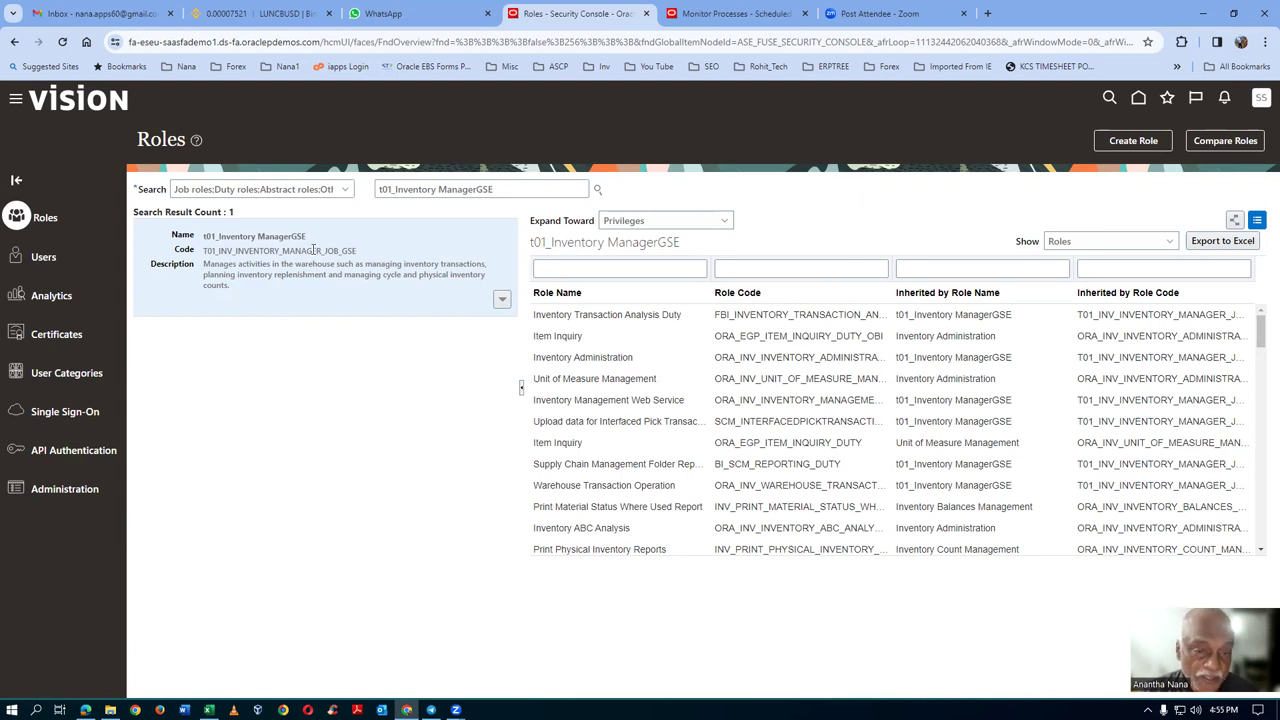
Step: Search roles for Inventory Approval Management and copy it with the top role only
drag(519, 191, 323, 218)
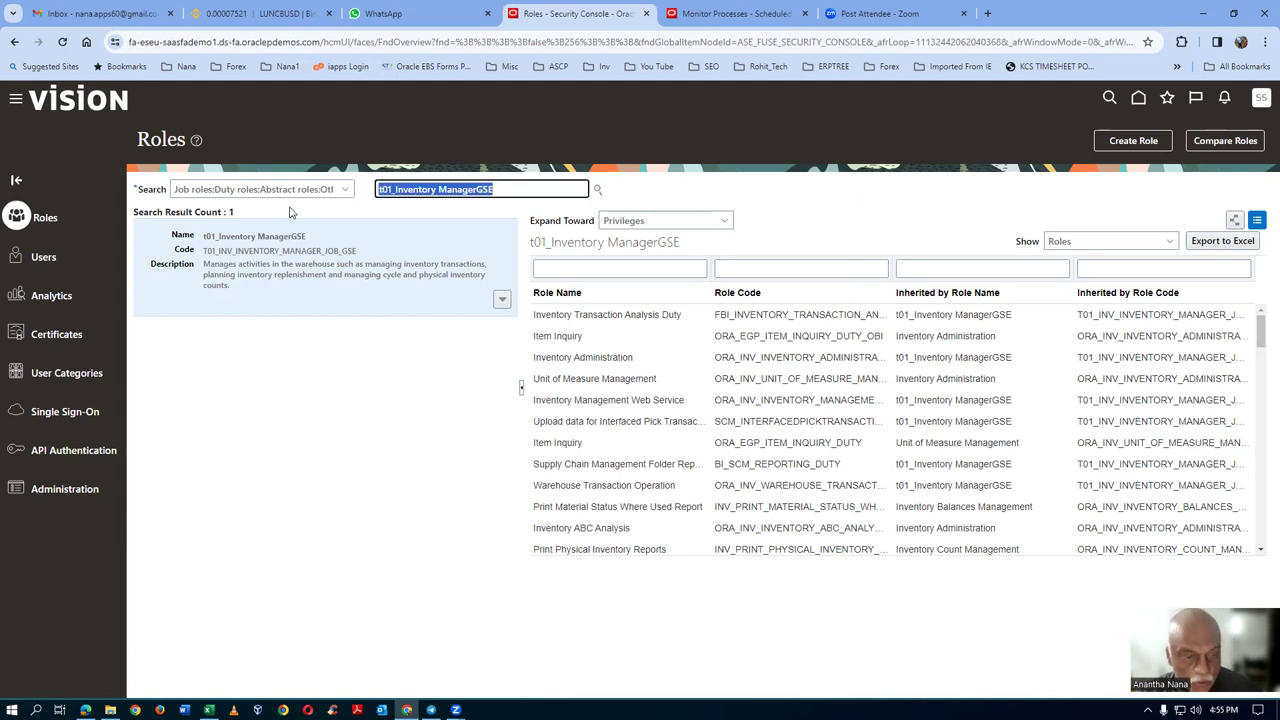
key(ctrl+v)
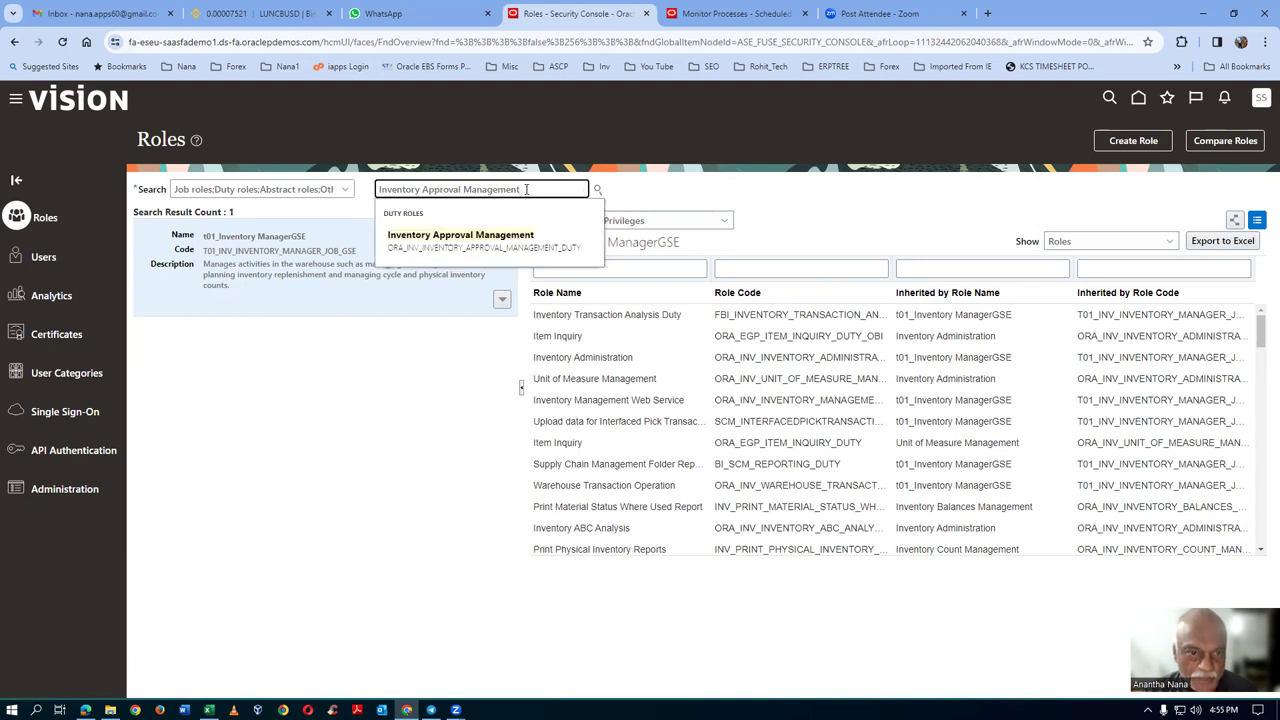
click(472, 238)
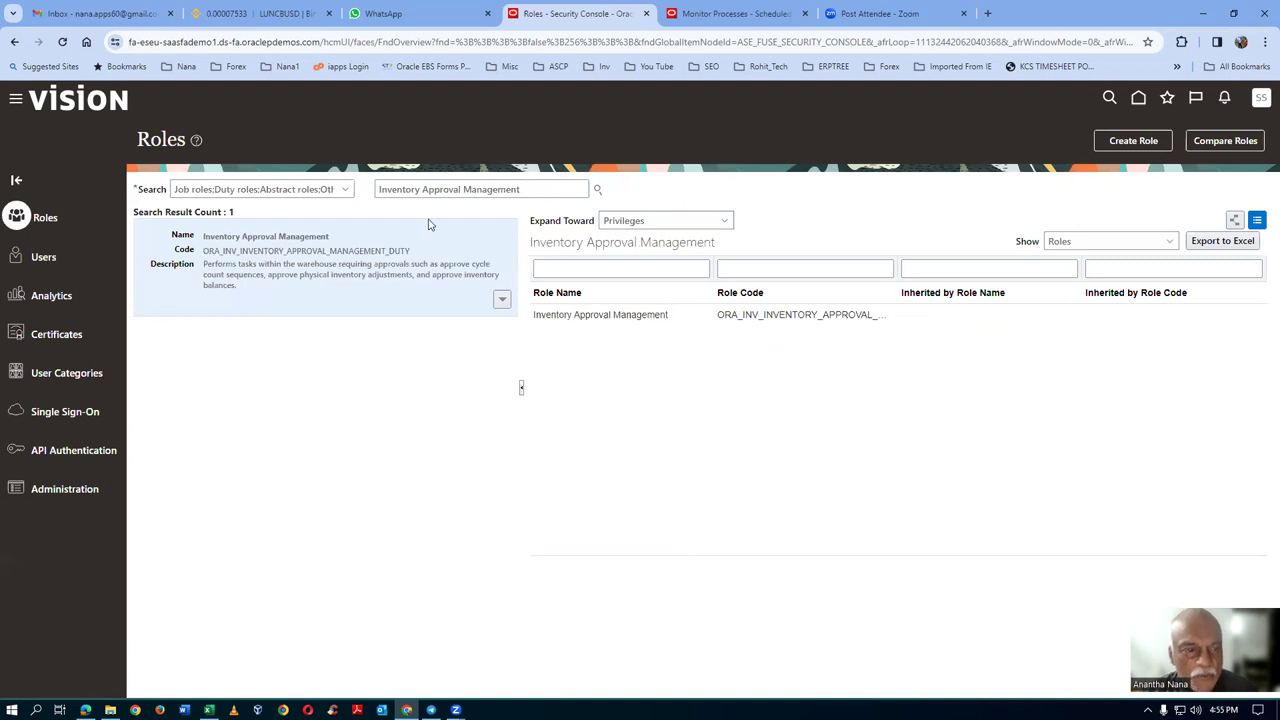
click(502, 300)
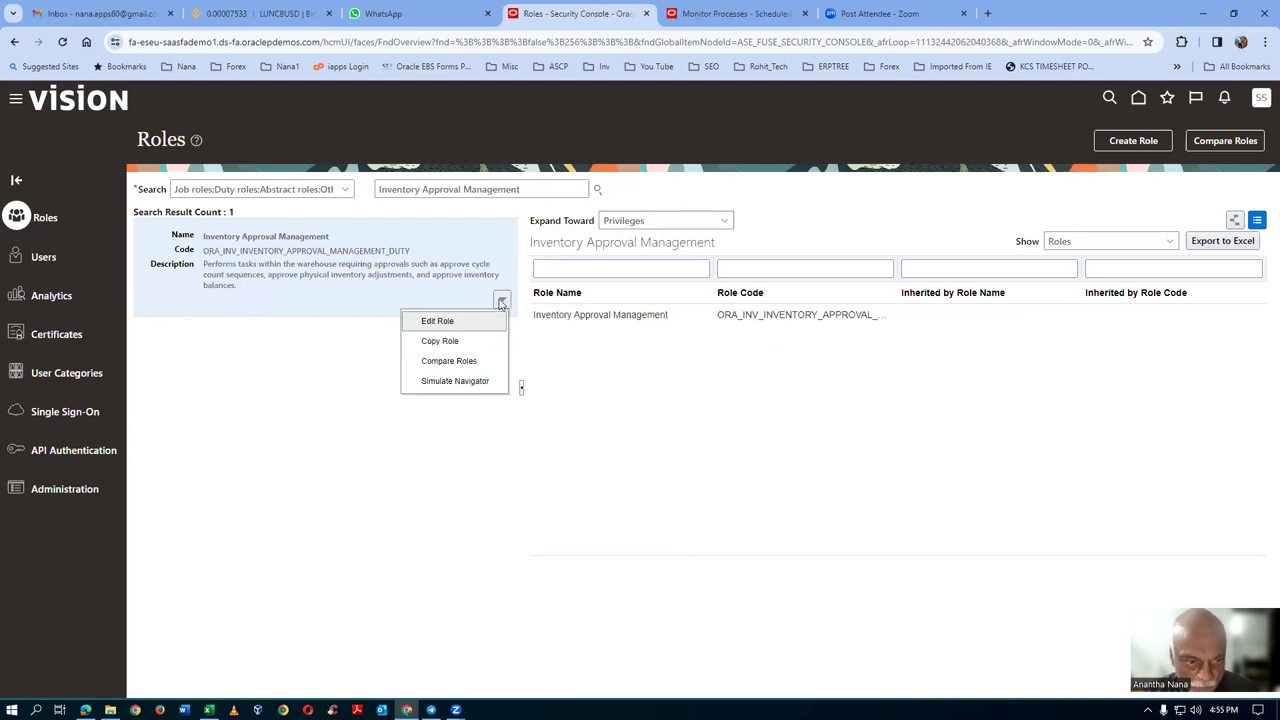
click(441, 341)
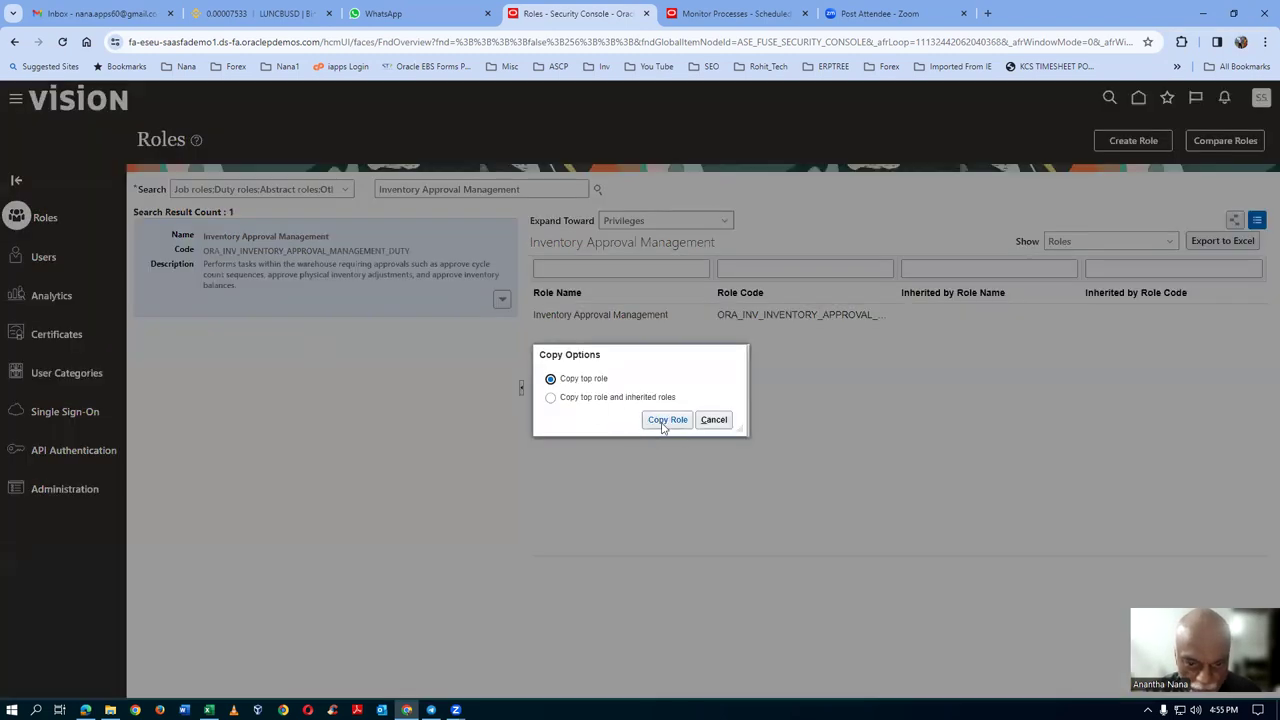
click(667, 419)
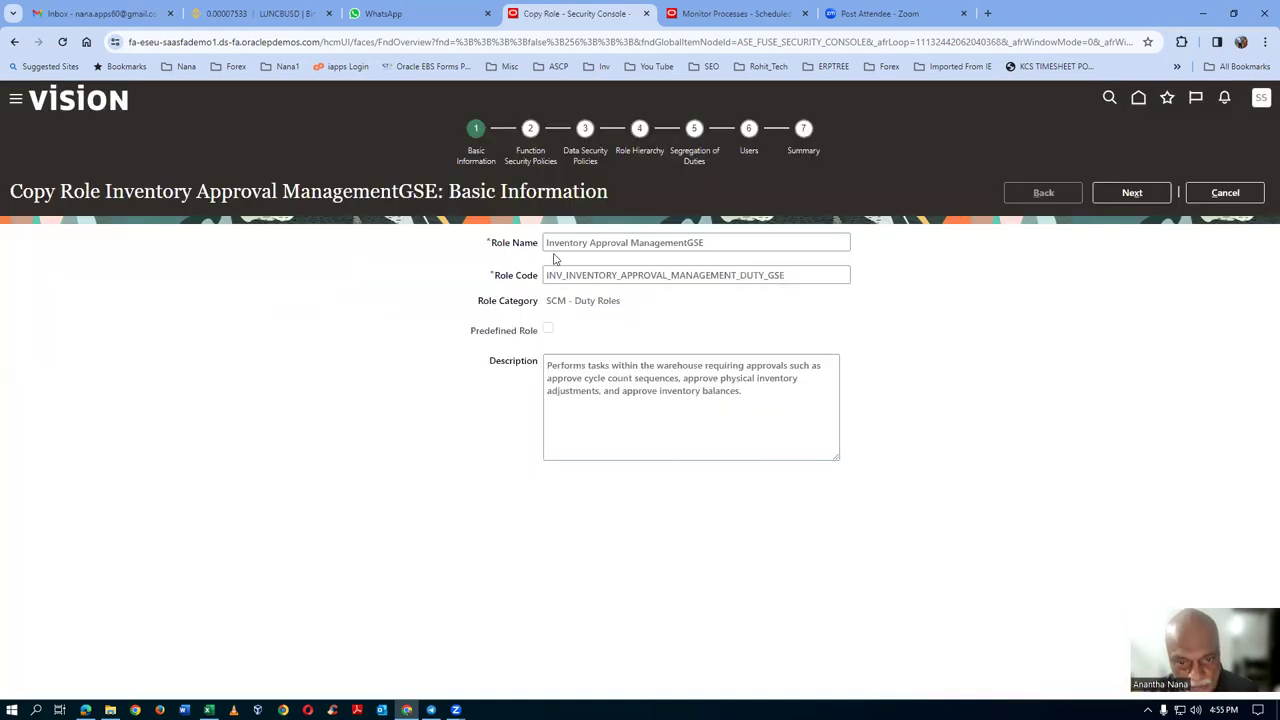
Step: Rename the copy t01_Inventory Approval ManagementGSE with code T01_INV_INVENTORY_APPROVAL_MANAGEMENT_DUTY_GSE
click(548, 244)
text(t01_)
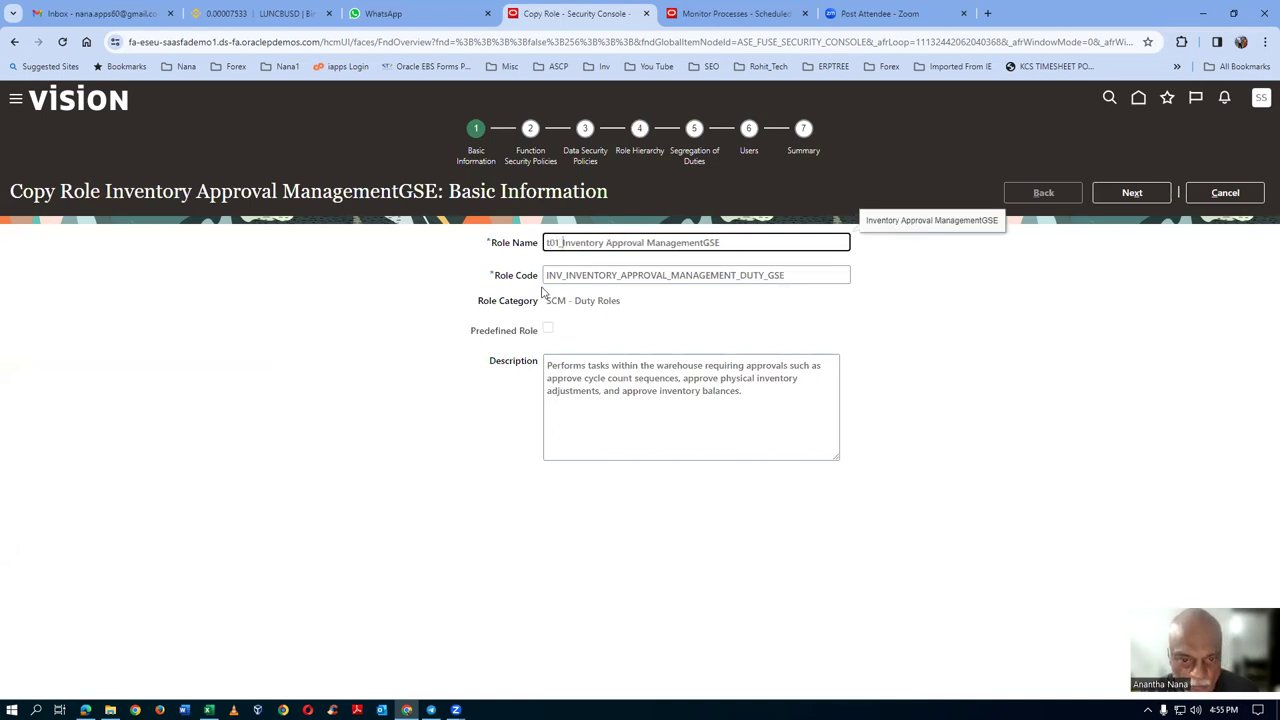
click(548, 273)
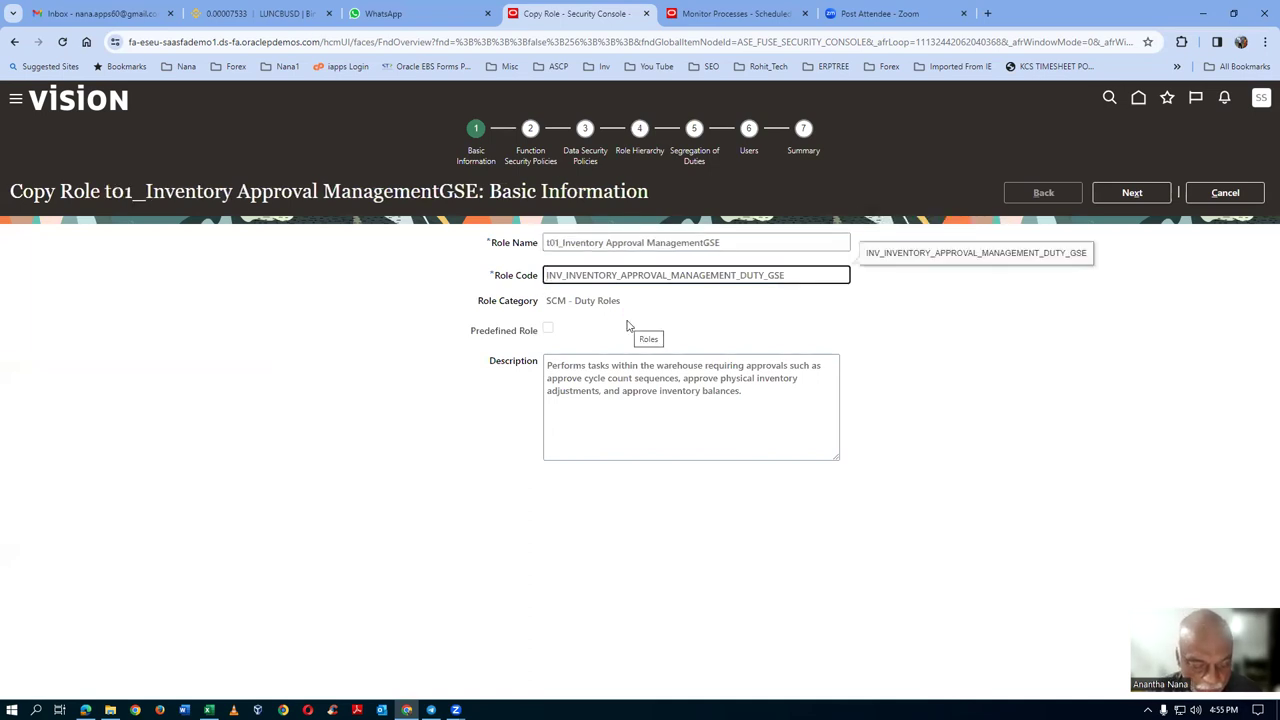
text(T01_)
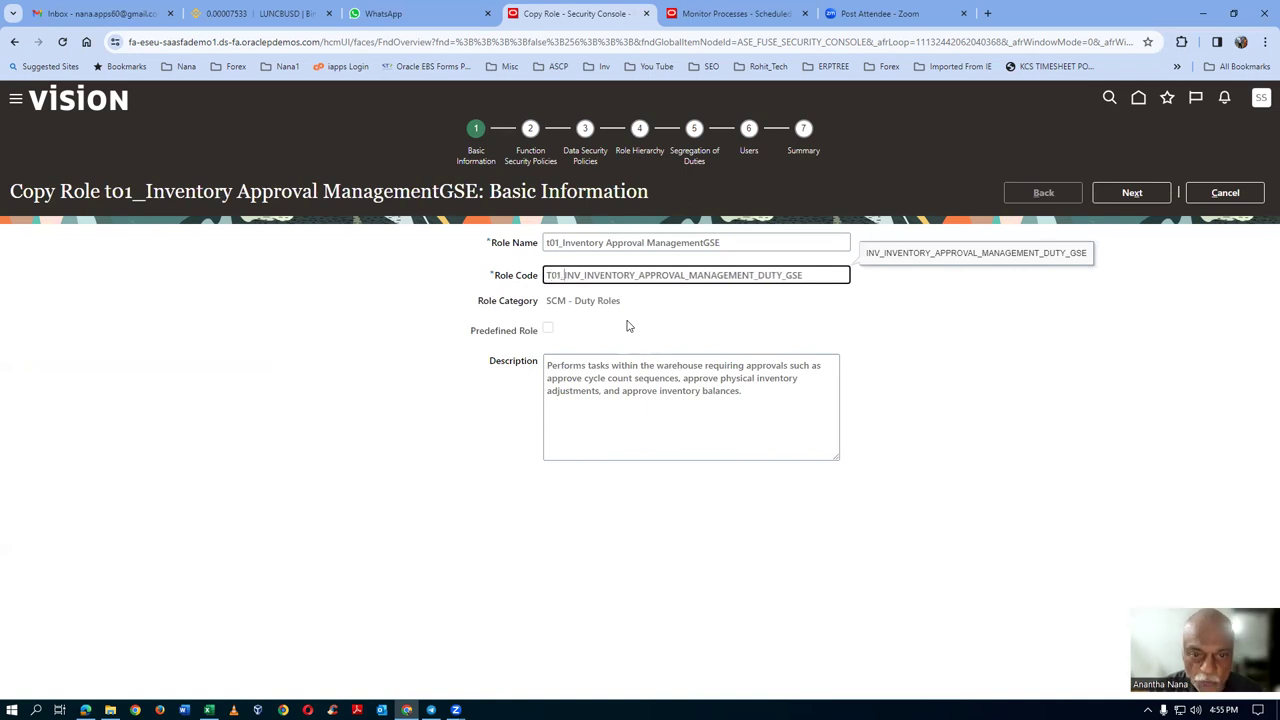
click(1058, 377)
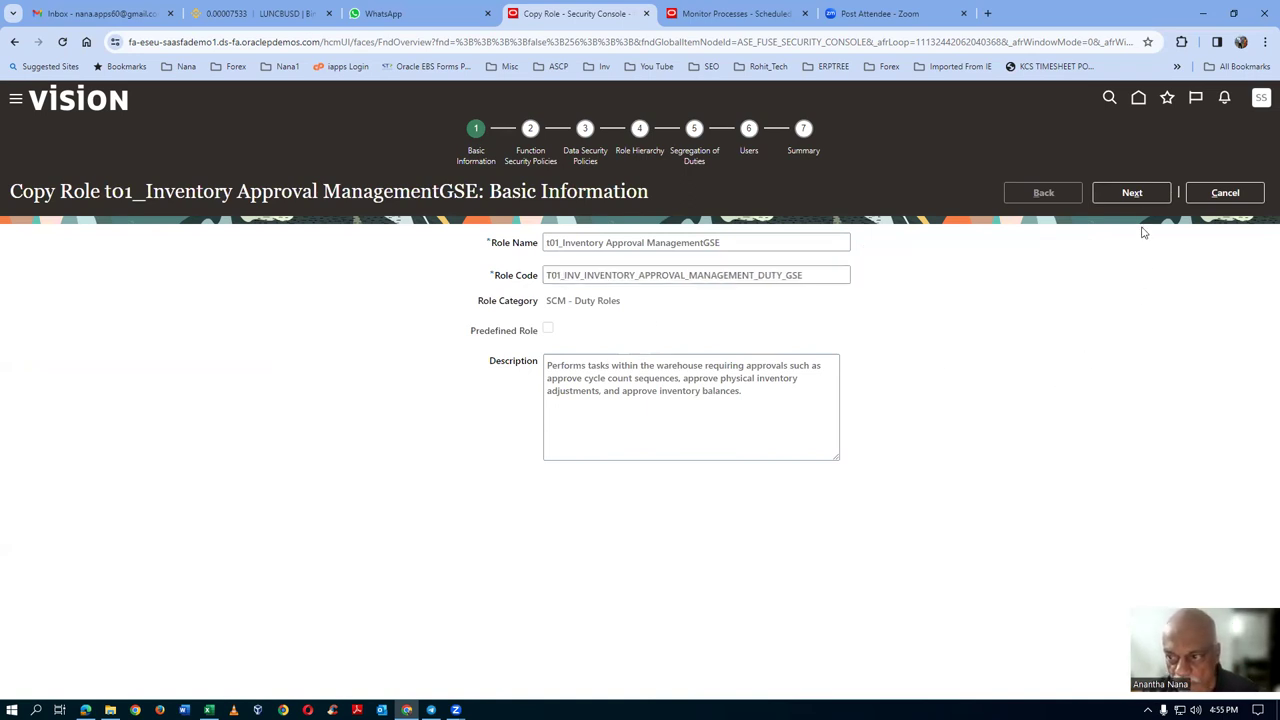
click(1138, 194)
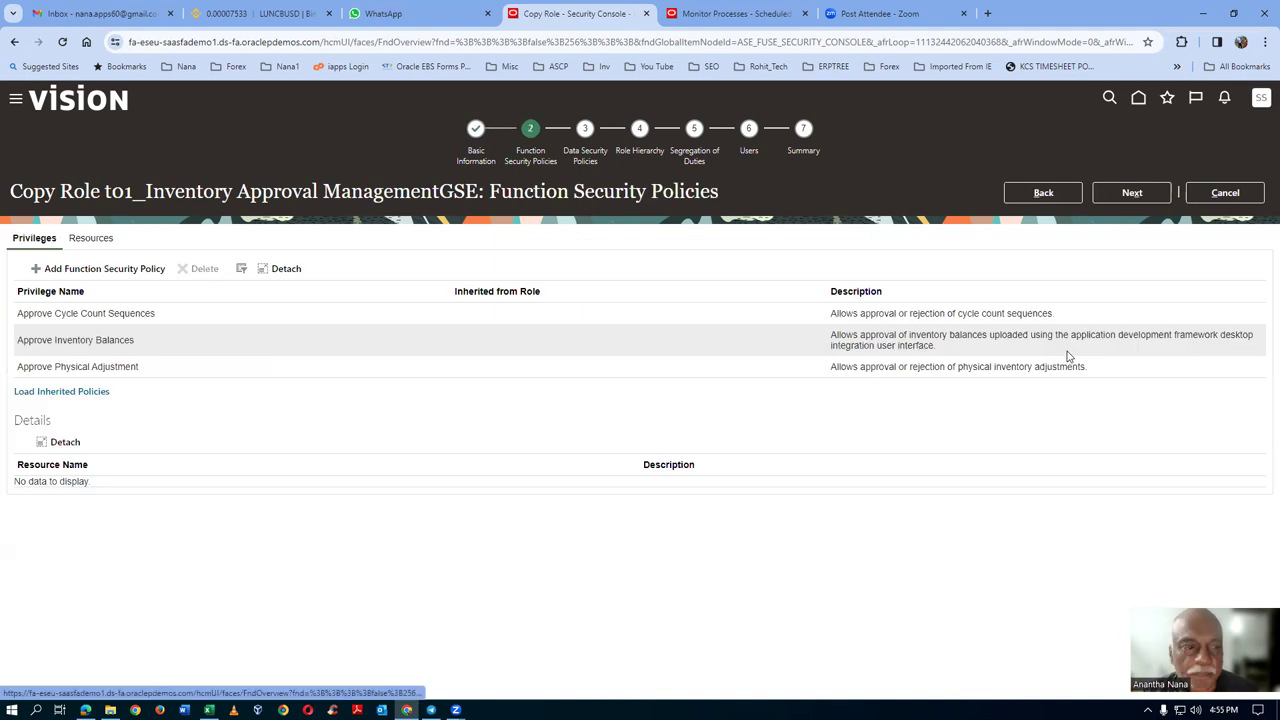
Step: Review the resources of the Approve Cycle Count Sequences and Approve Physical Adjustment privileges
click(640, 154)
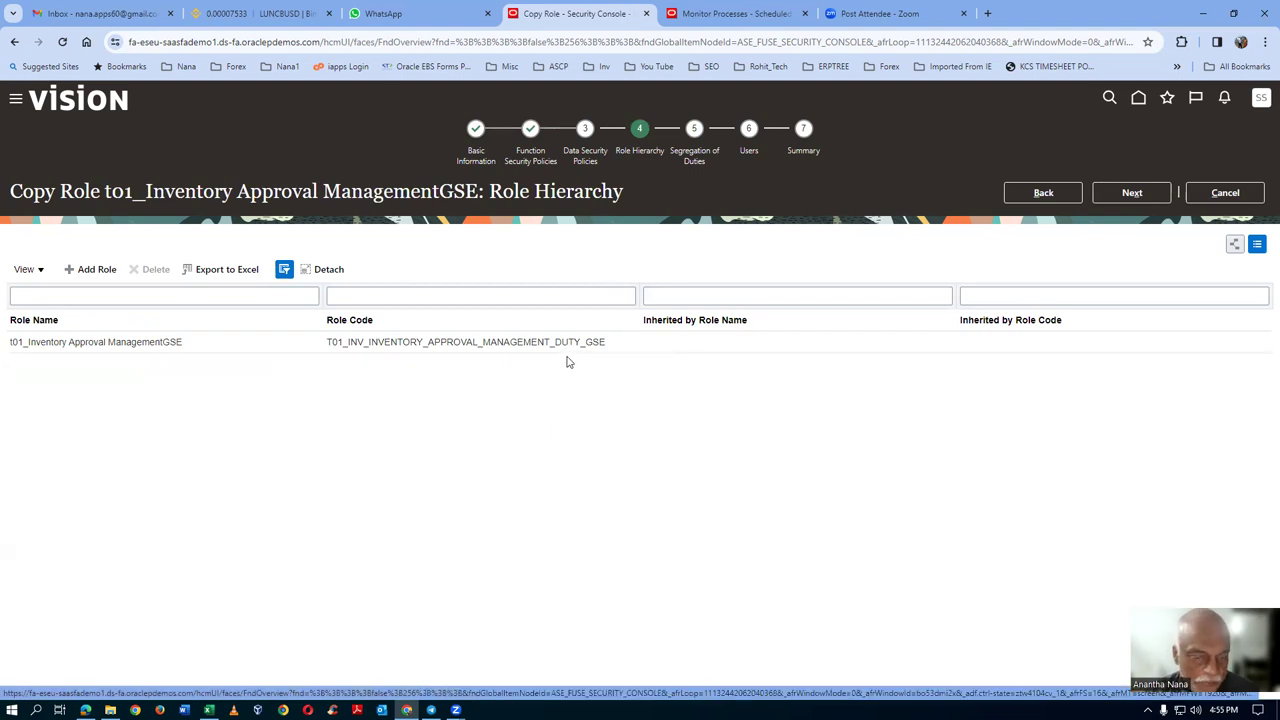
click(530, 158)
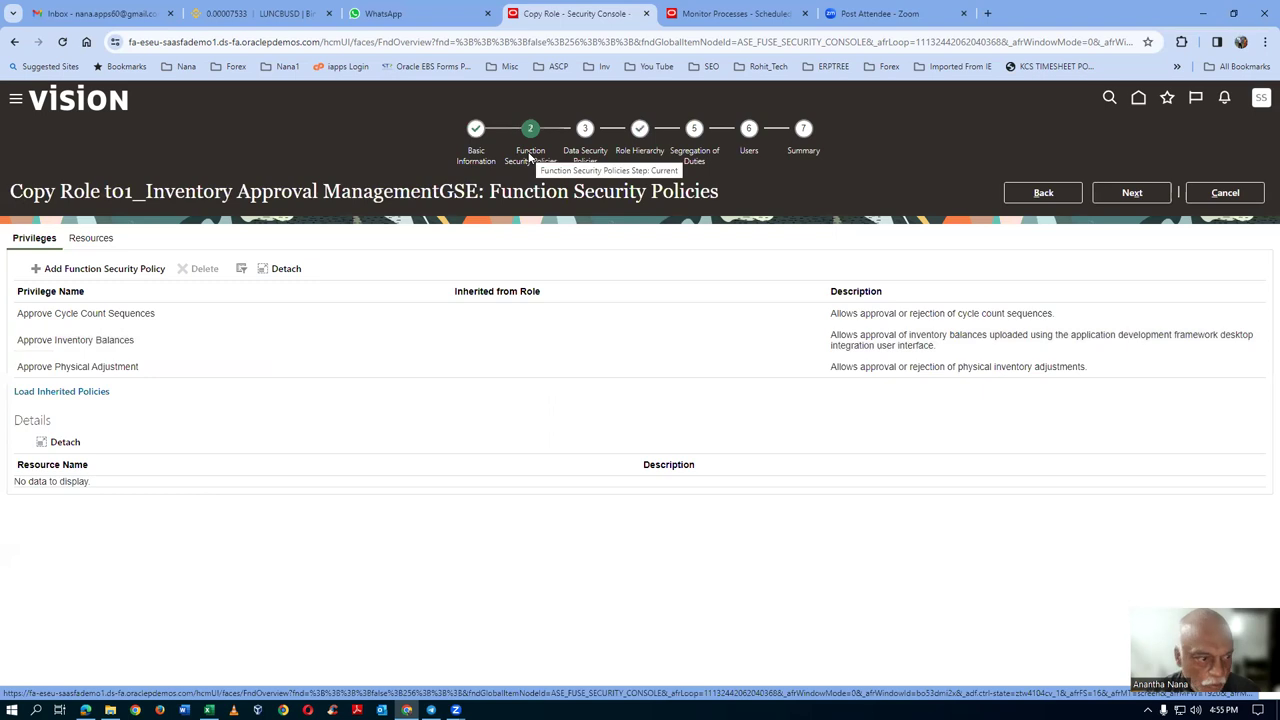
click(195, 321)
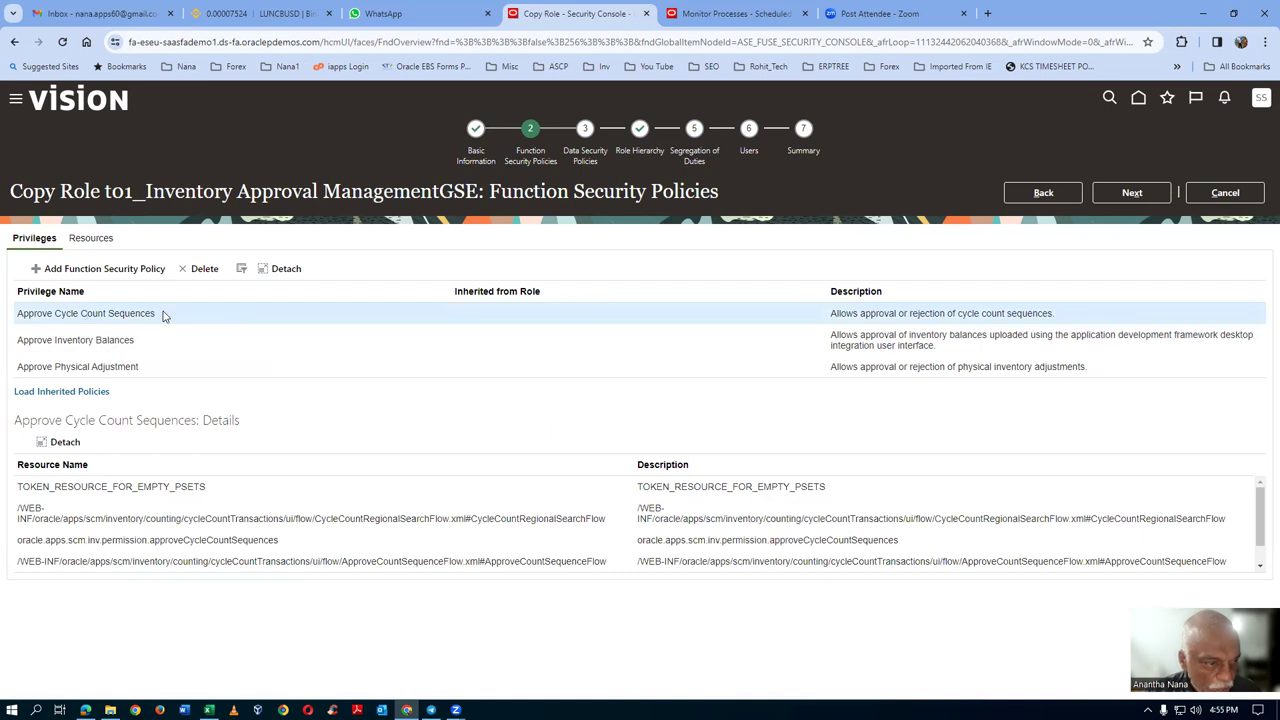
click(176, 367)
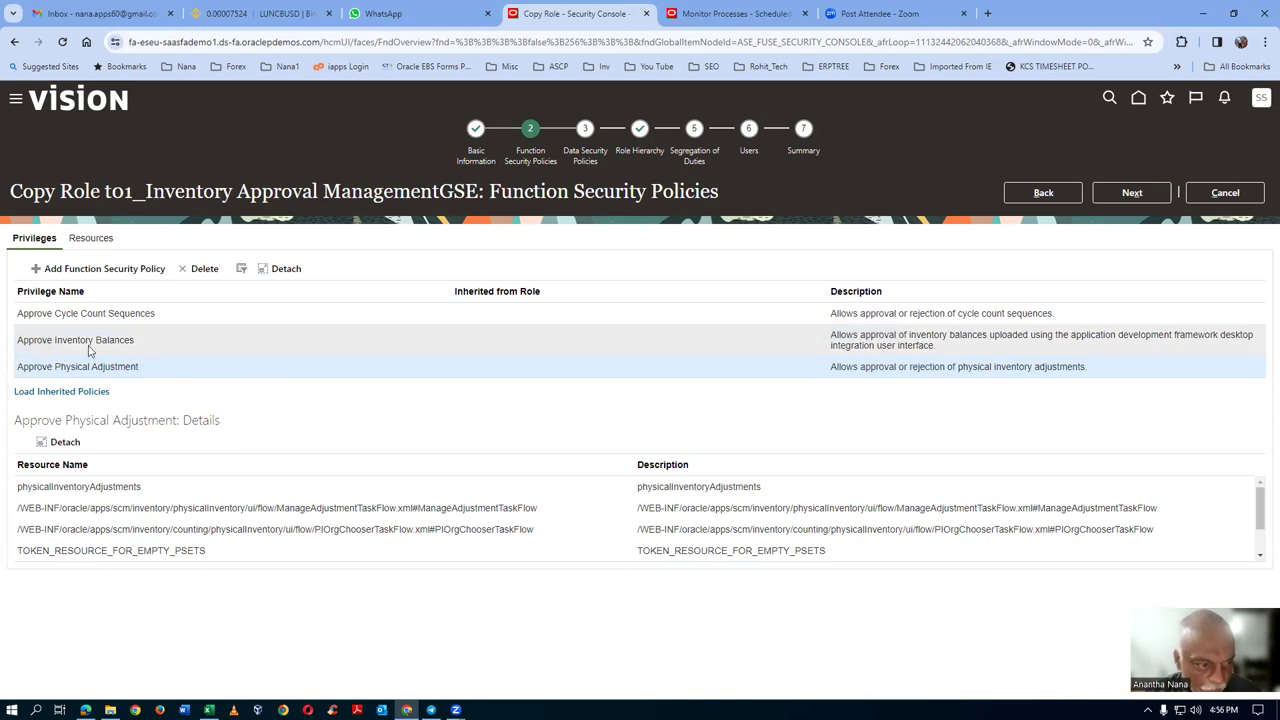
Step: Delete the Approve Cycle Count Sequences and Approve Physical Adjustment privileges, leaving Approve Inventory Balances
click(195, 318)
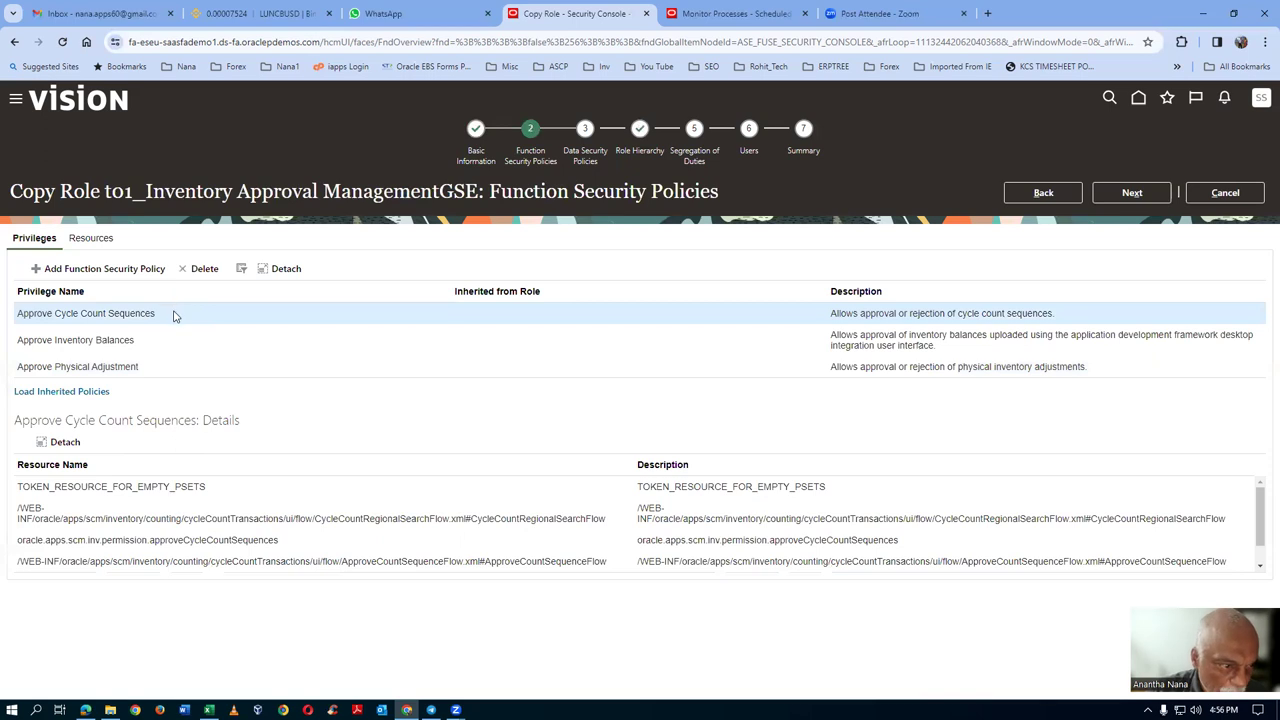
click(200, 269)
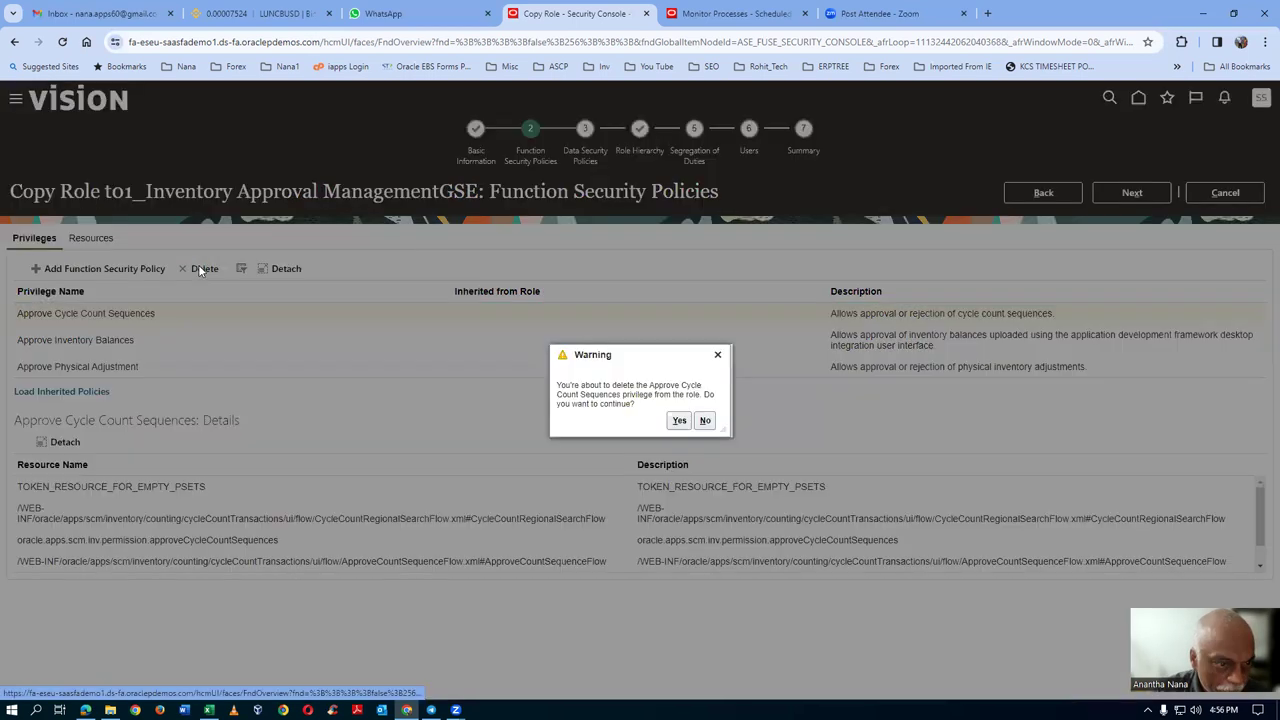
click(679, 420)
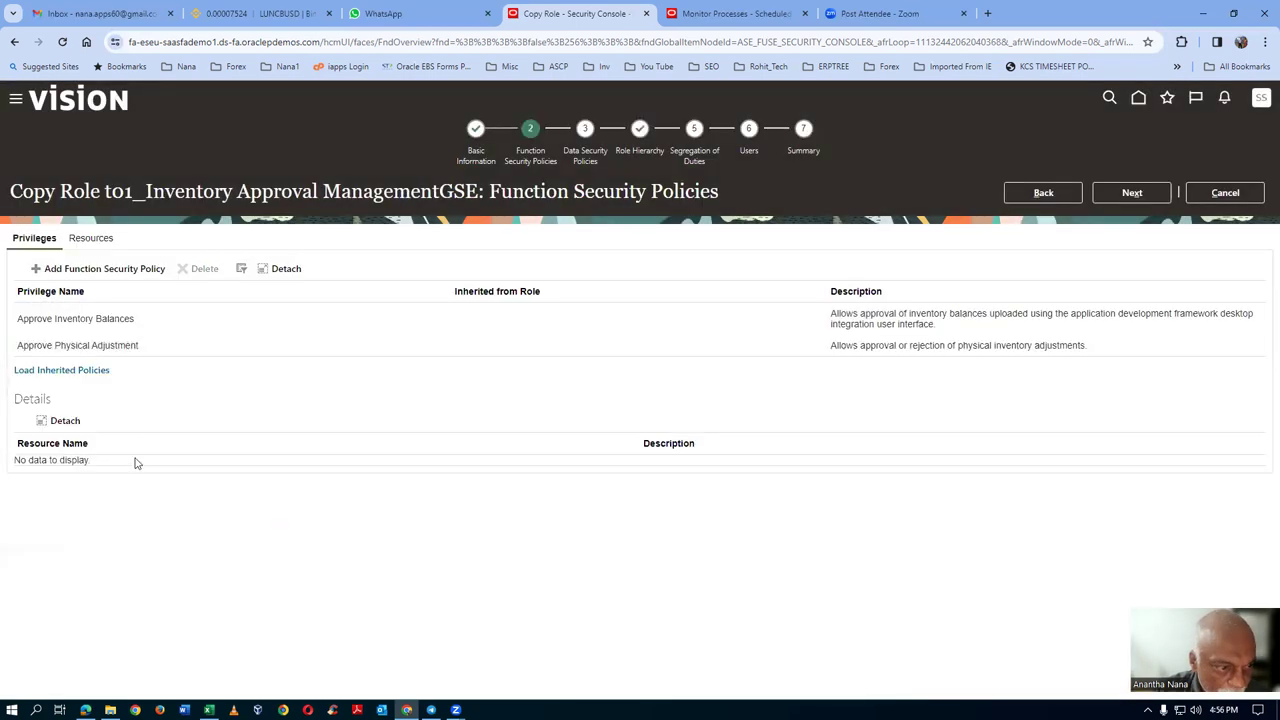
click(168, 350)
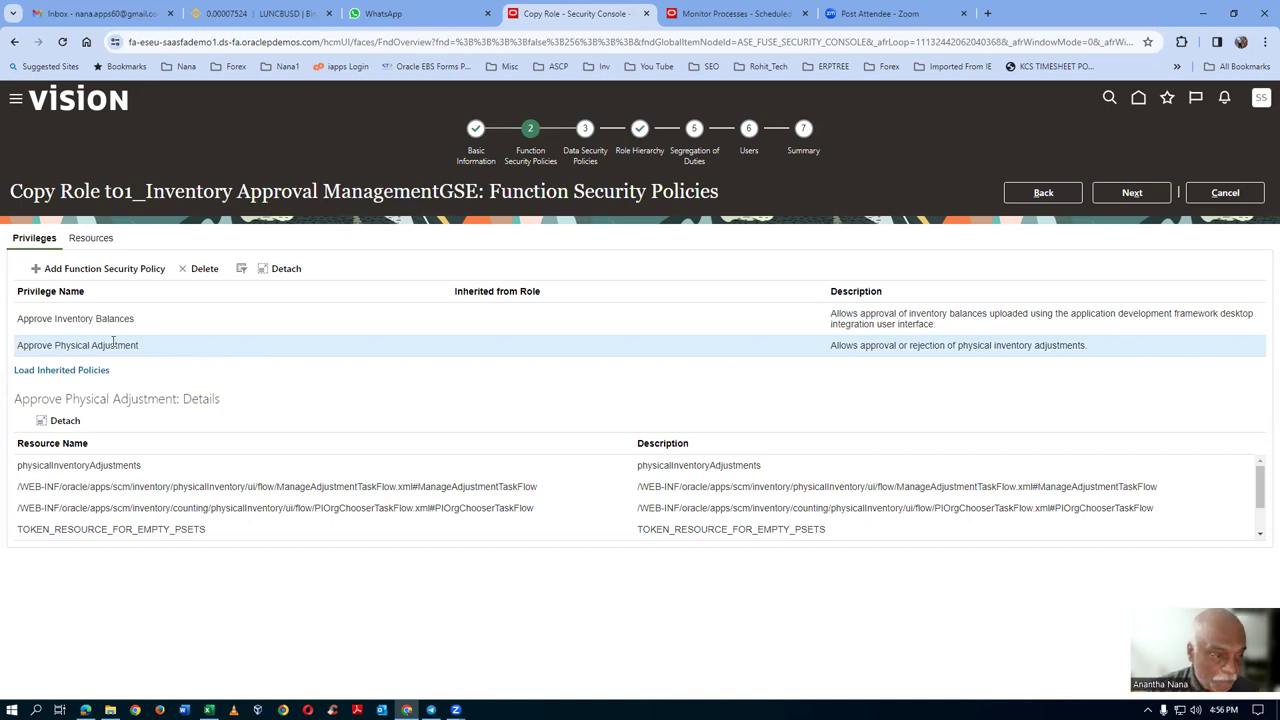
click(201, 268)
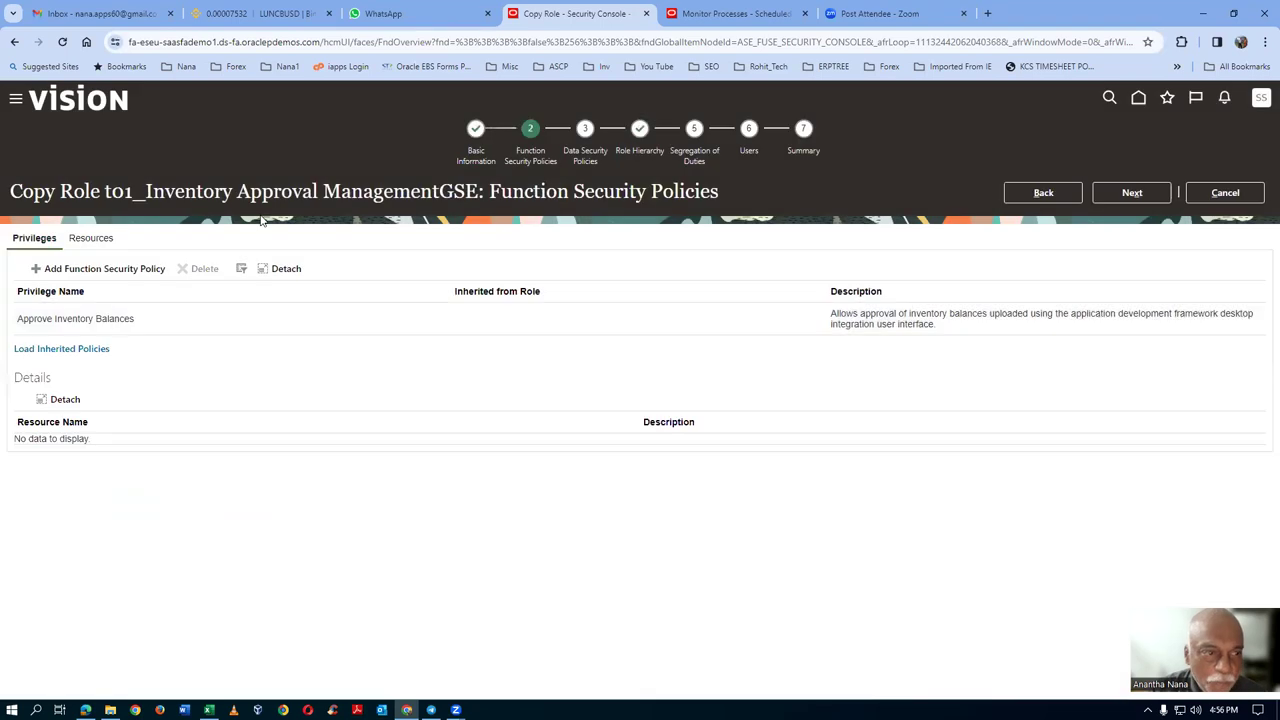
Step: Submit the t01_Inventory Approval ManagementGSE copy from Summary and dismiss the confirmation
click(800, 152)
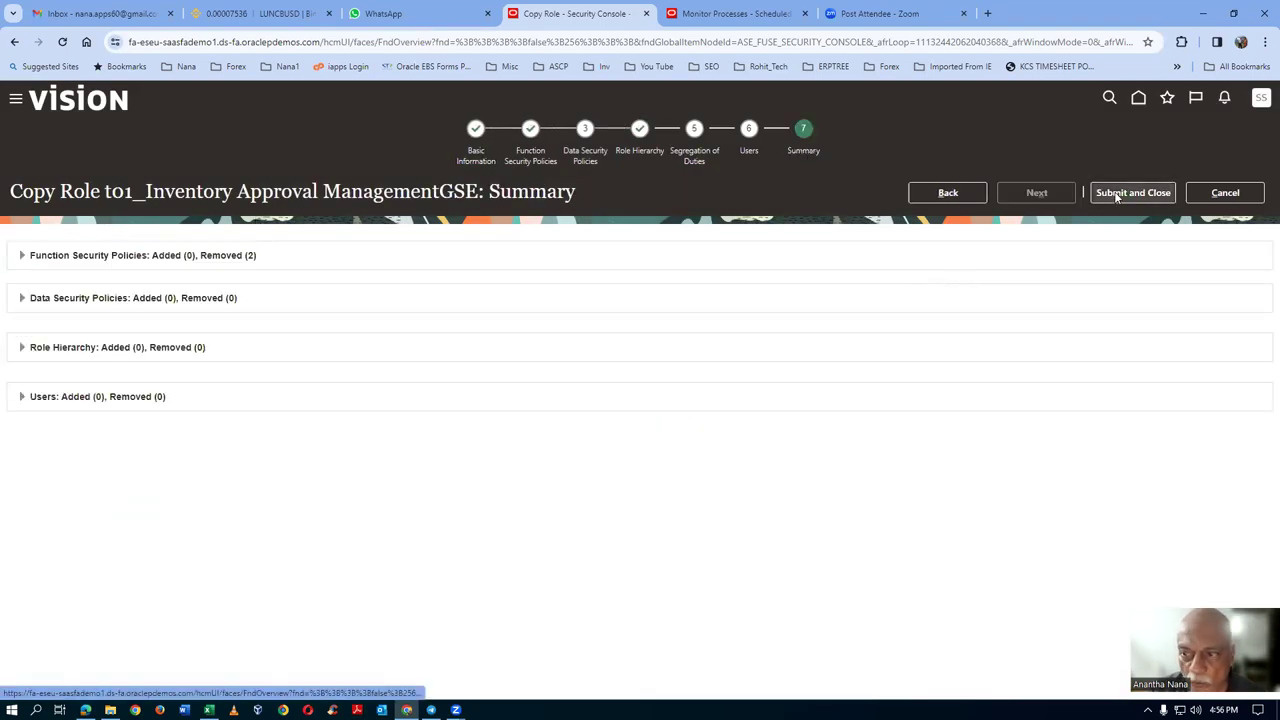
click(1112, 193)
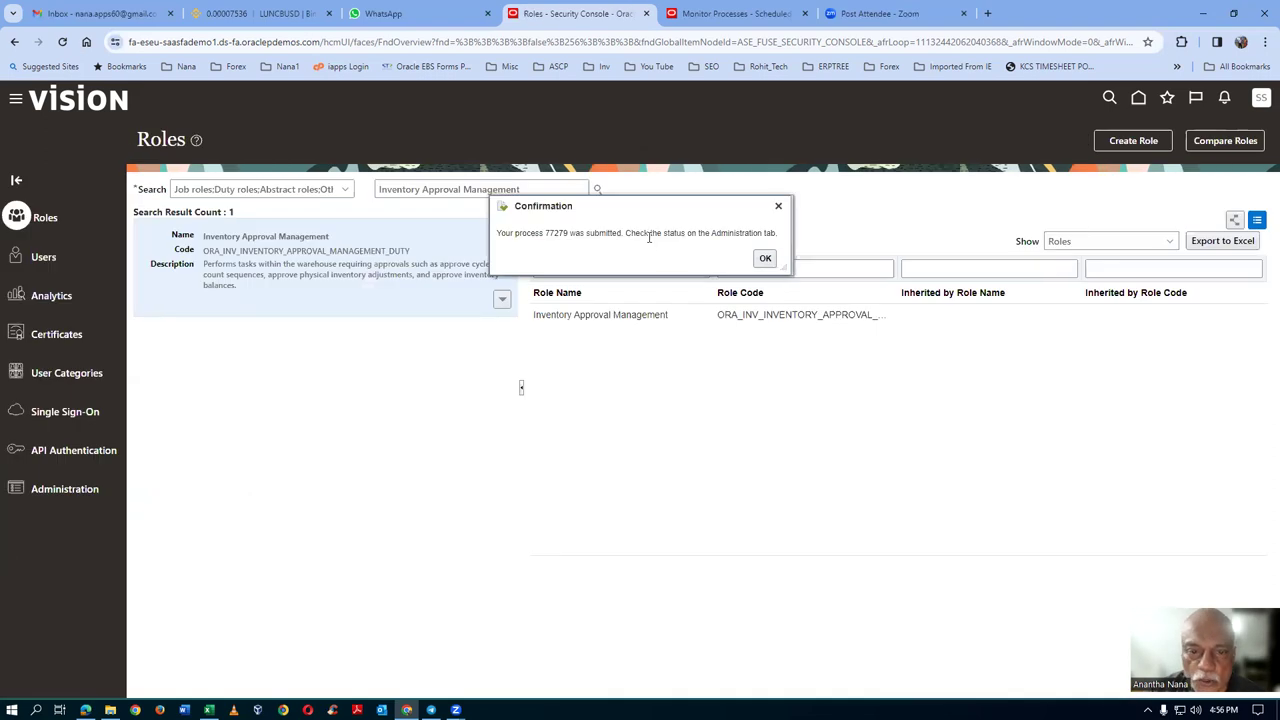
click(765, 260)
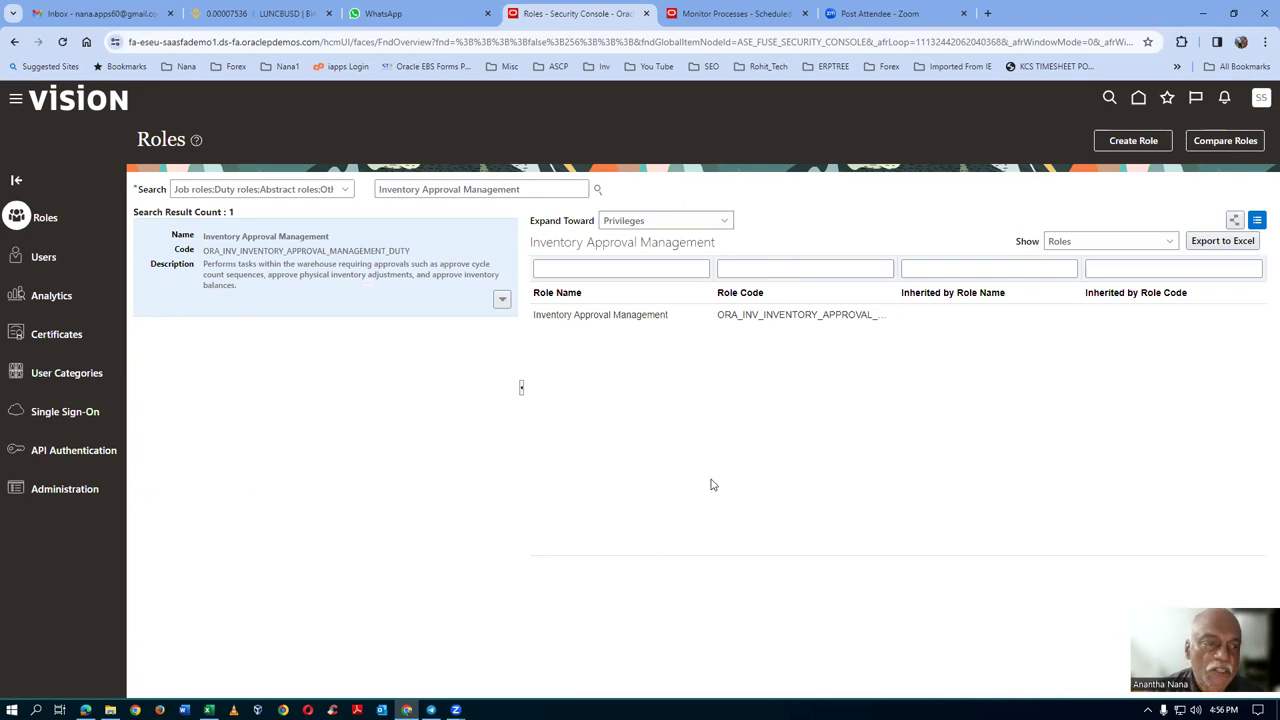
Step: Switch to Monitor Processes and refresh the list twice until five processes show
click(765, 22)
click(521, 261)
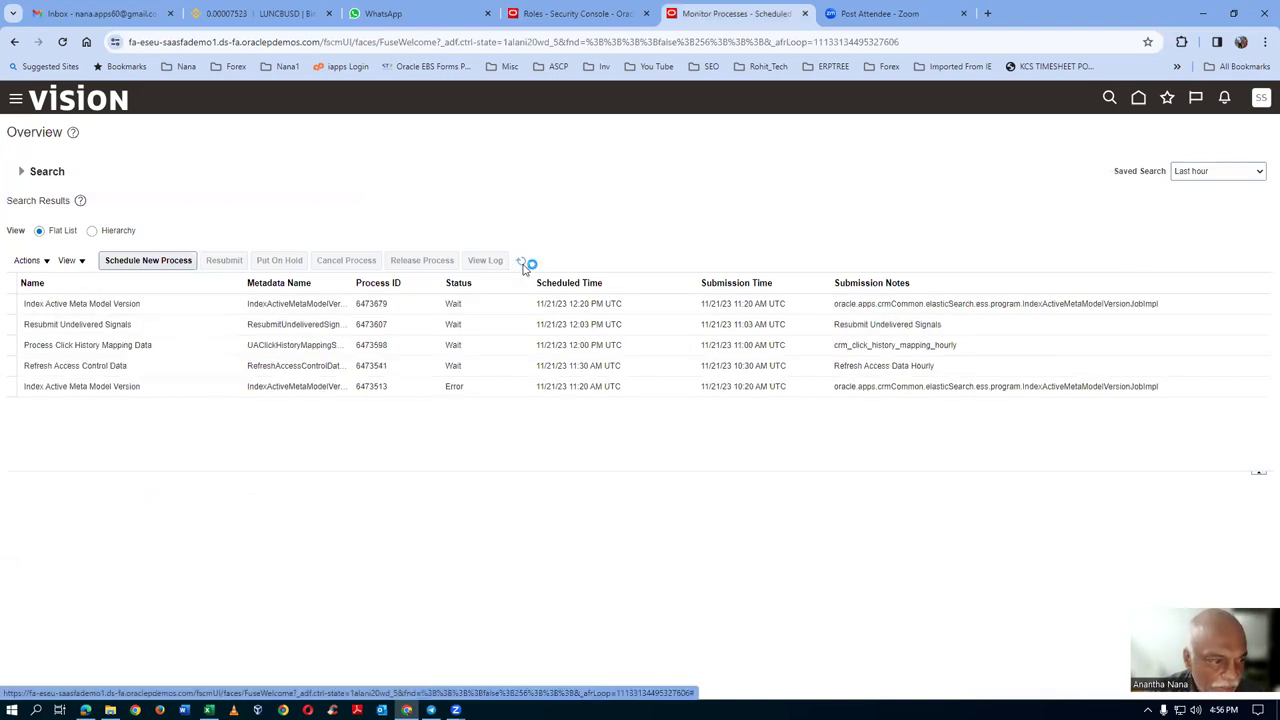
click(520, 261)
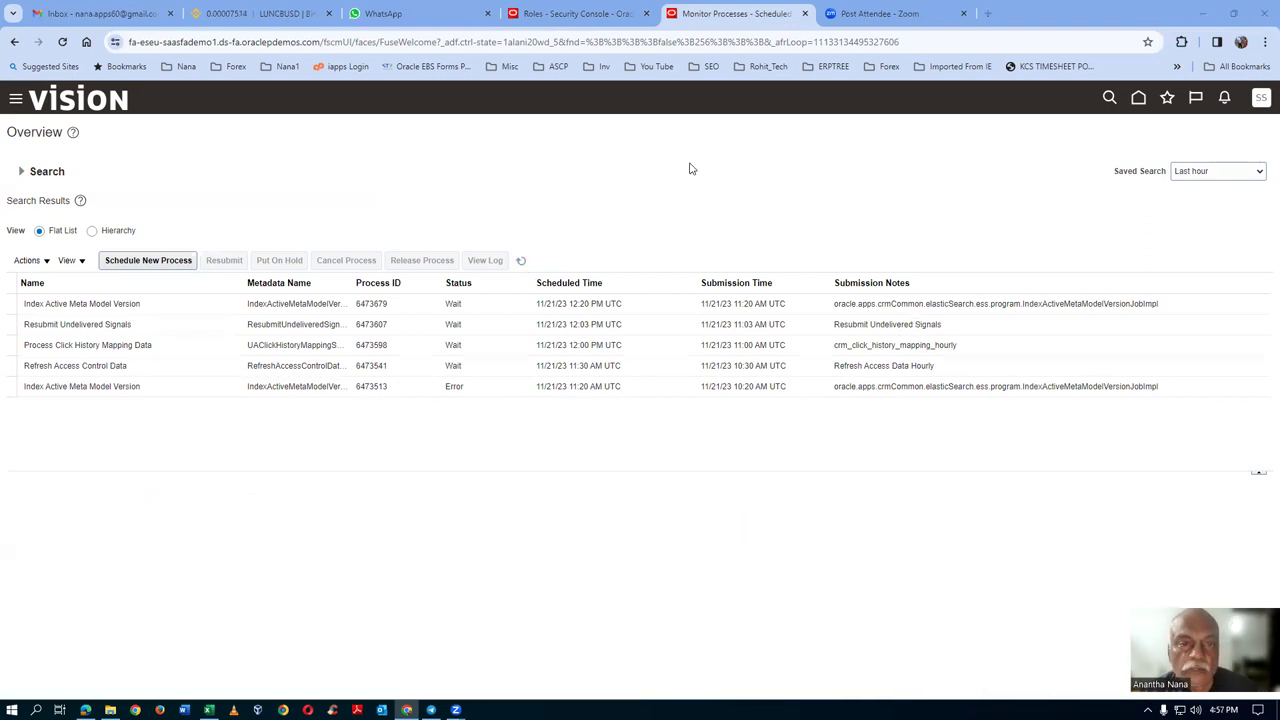
Step: Search the Roles page for 't01' and open t01_Inventory ManagerGSE in Edit Role
click(598, 14)
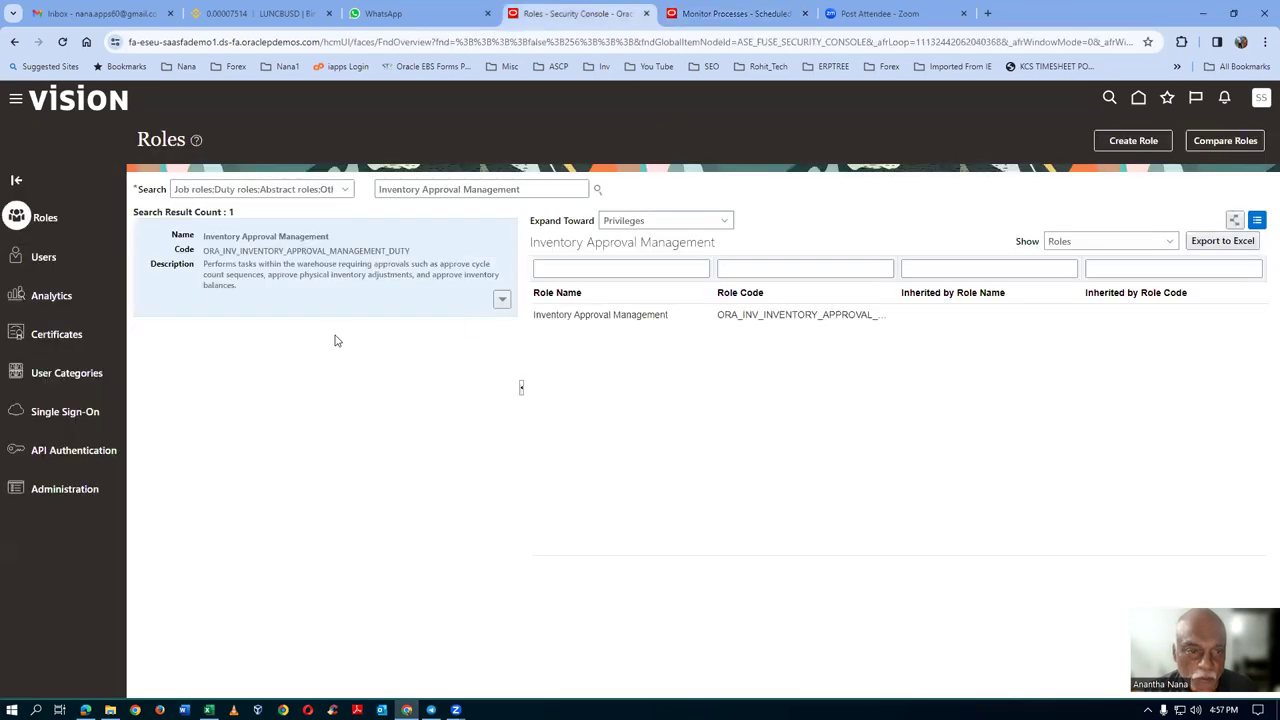
drag(560, 190, 352, 204)
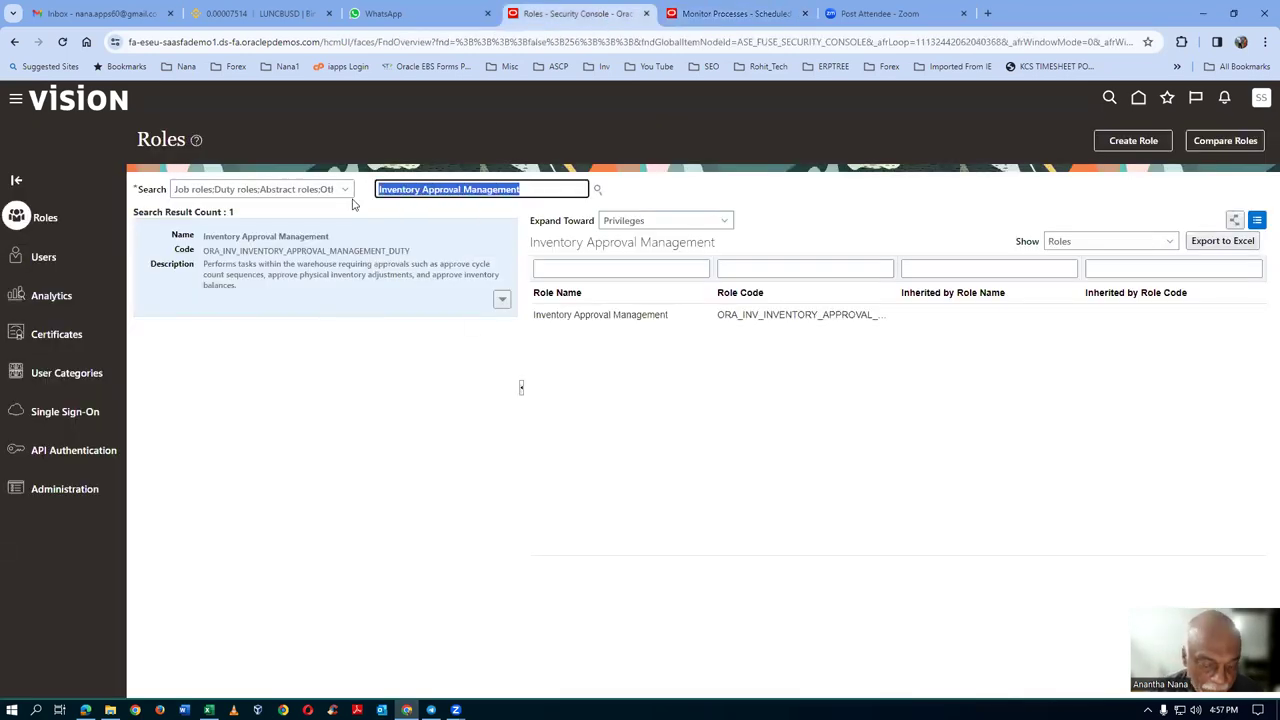
key(BackSpace)
text(t01)
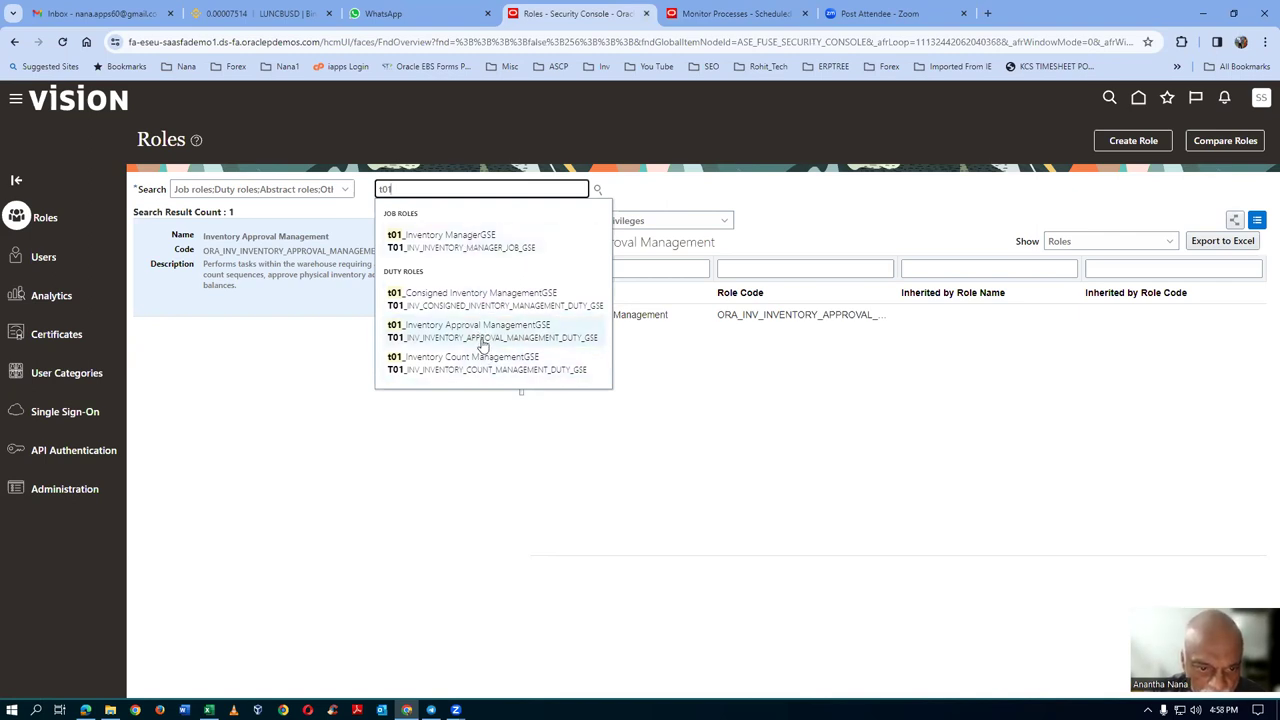
click(458, 242)
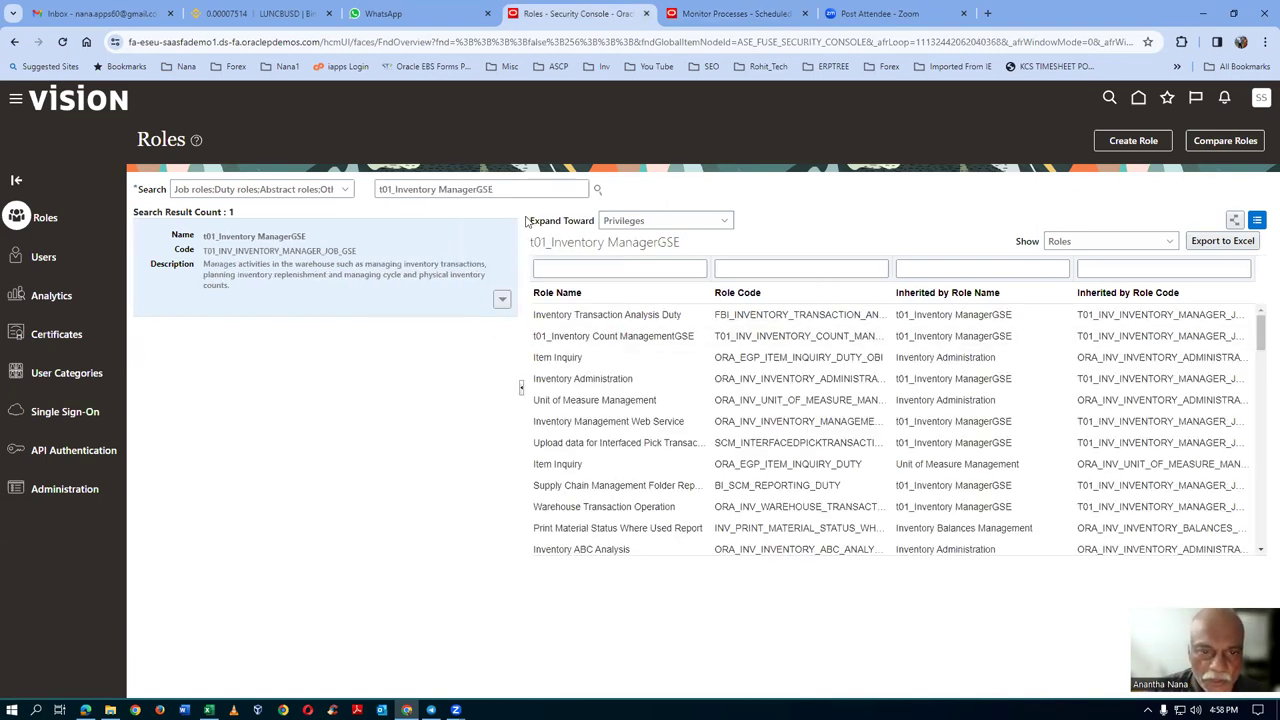
click(502, 300)
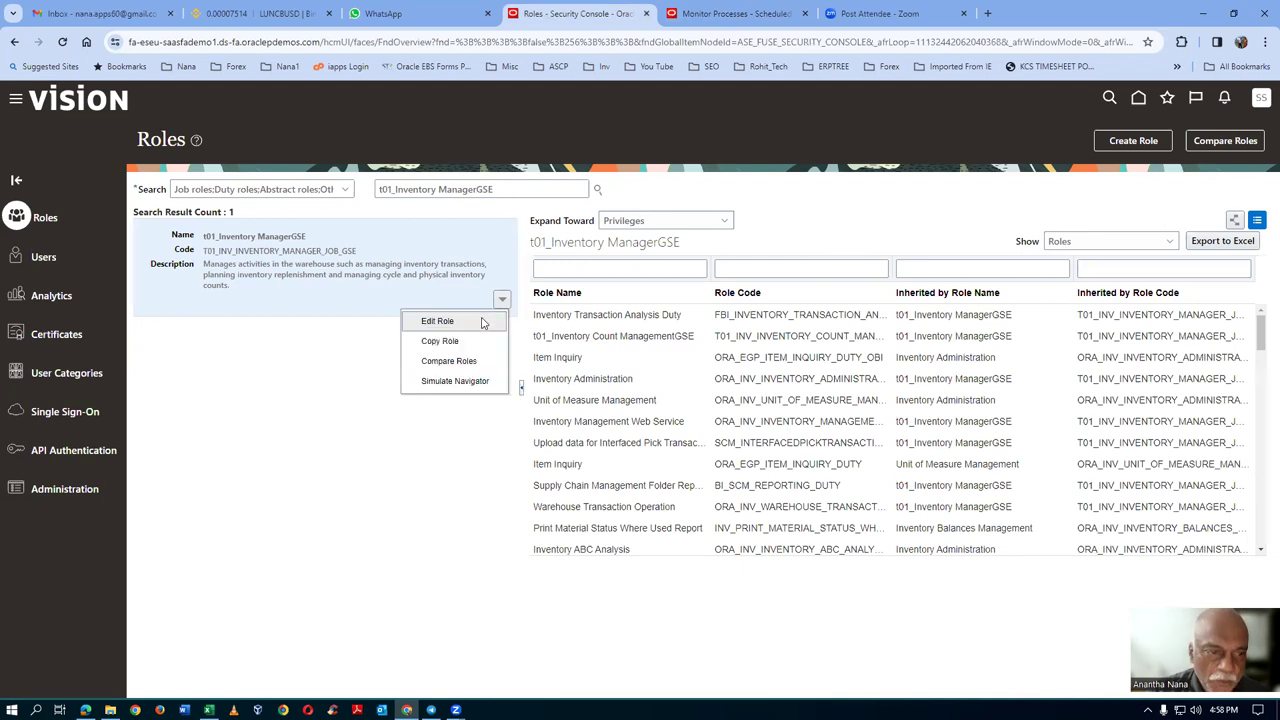
click(482, 322)
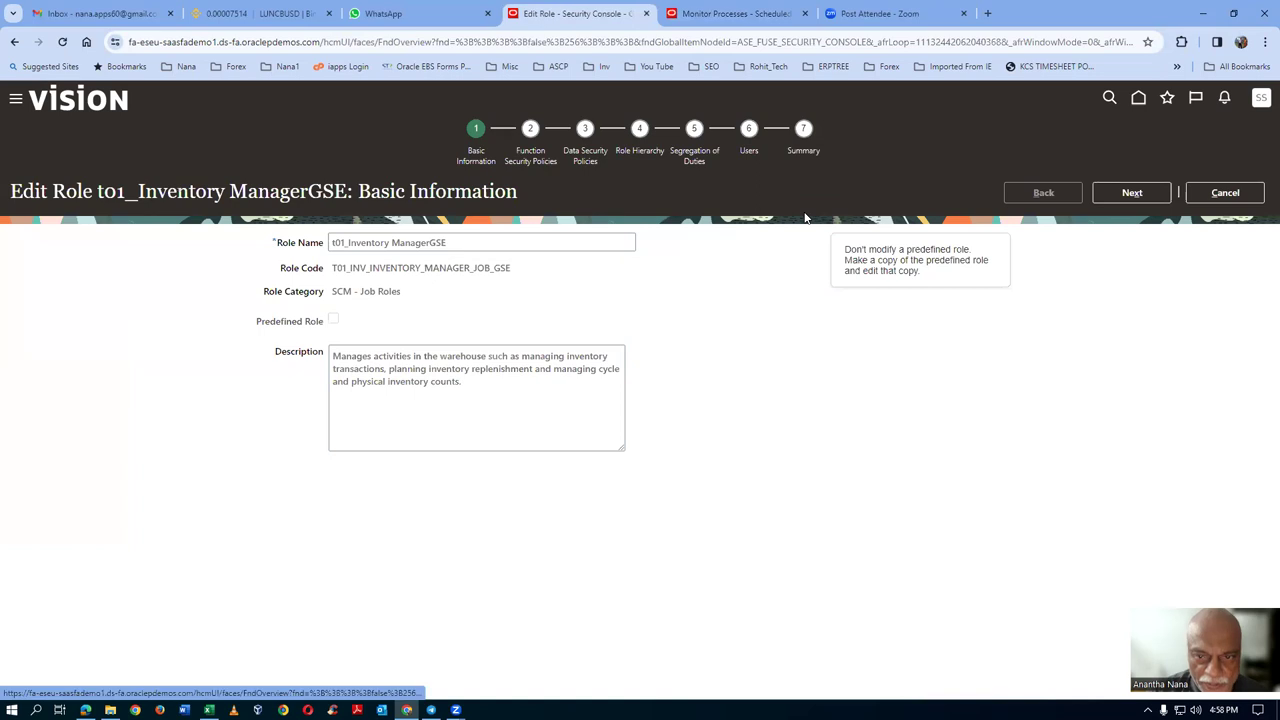
Step: Add the t01_Inventory Approval ManagementGSE duty as a role membership in the hierarchy
click(642, 152)
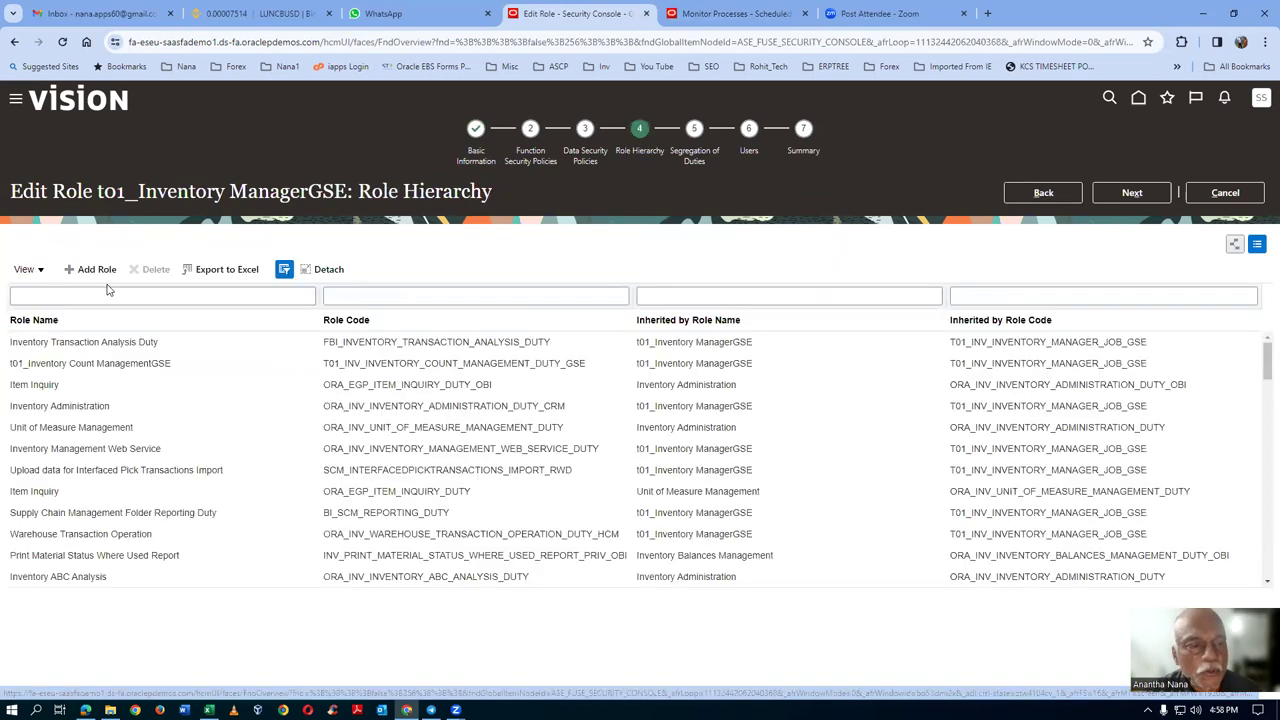
click(82, 294)
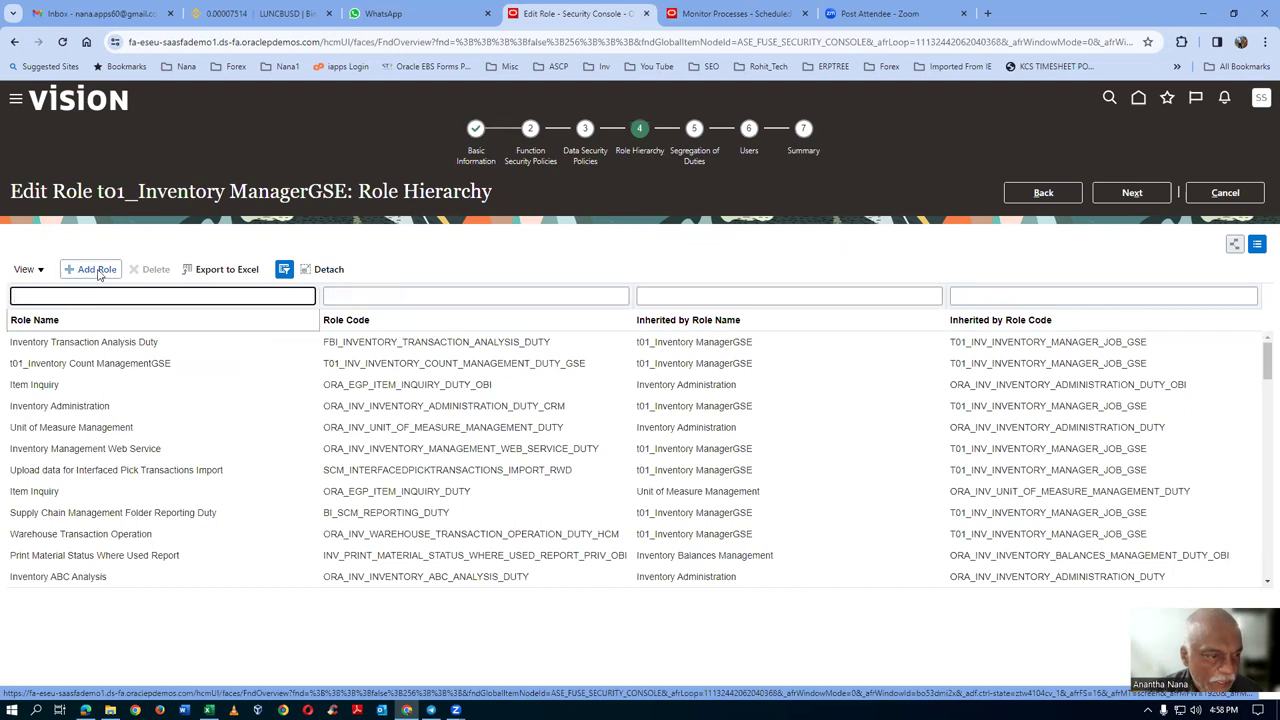
click(99, 272)
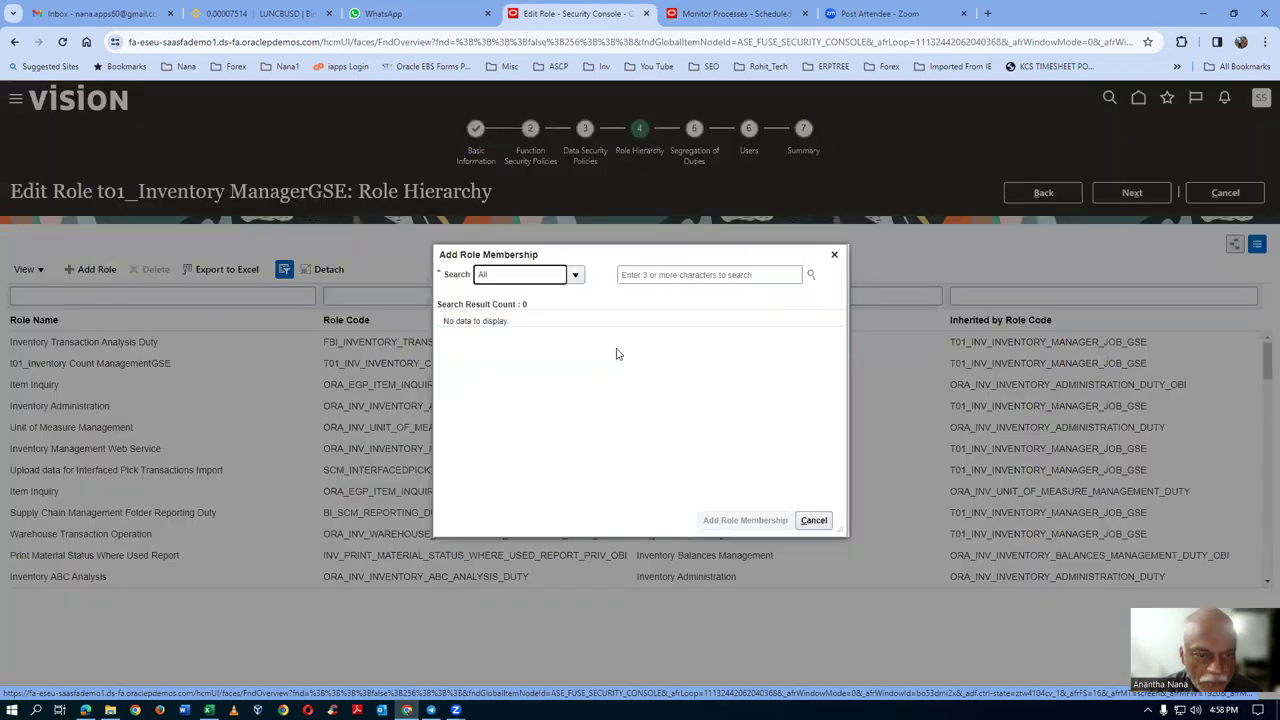
click(668, 275)
text(I)
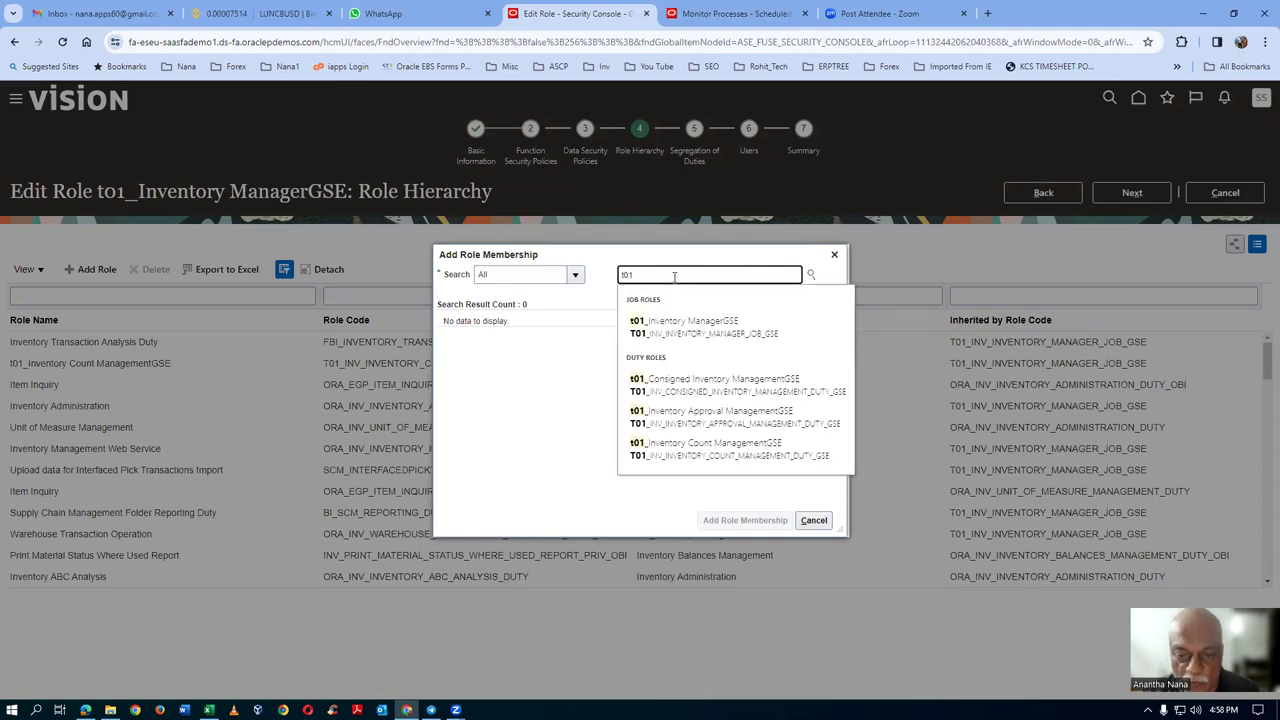
click(680, 422)
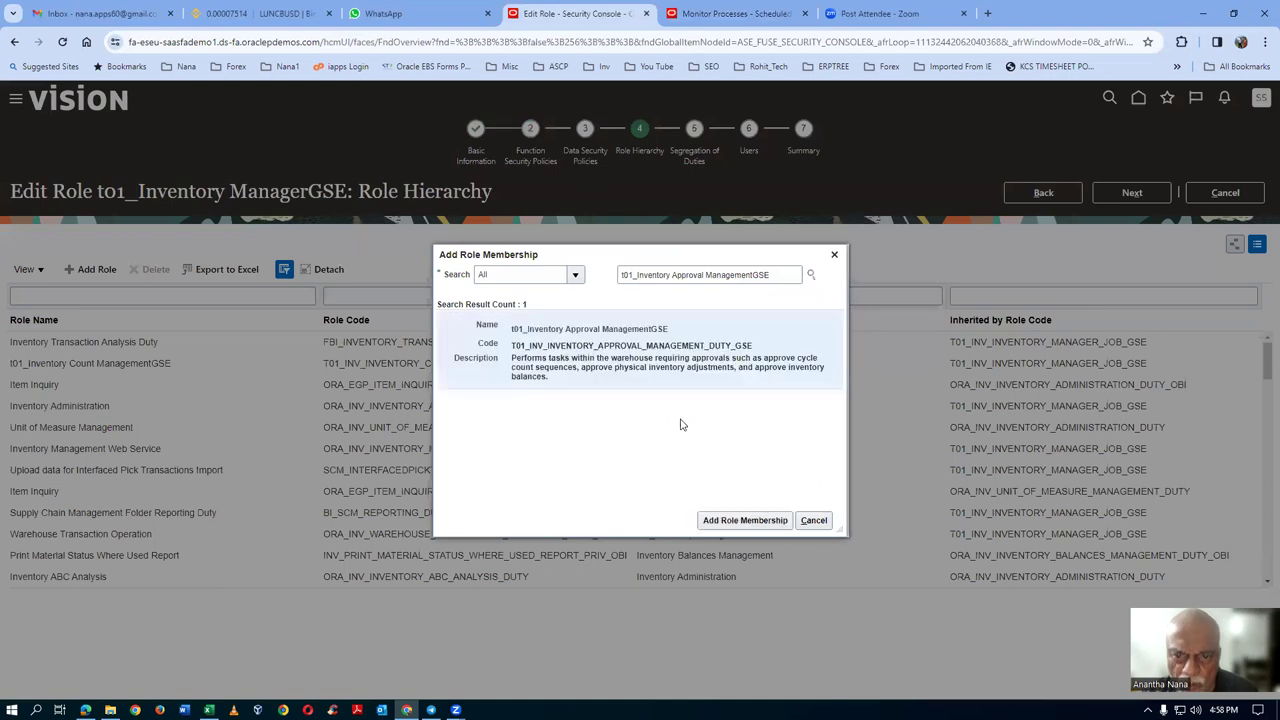
click(745, 520)
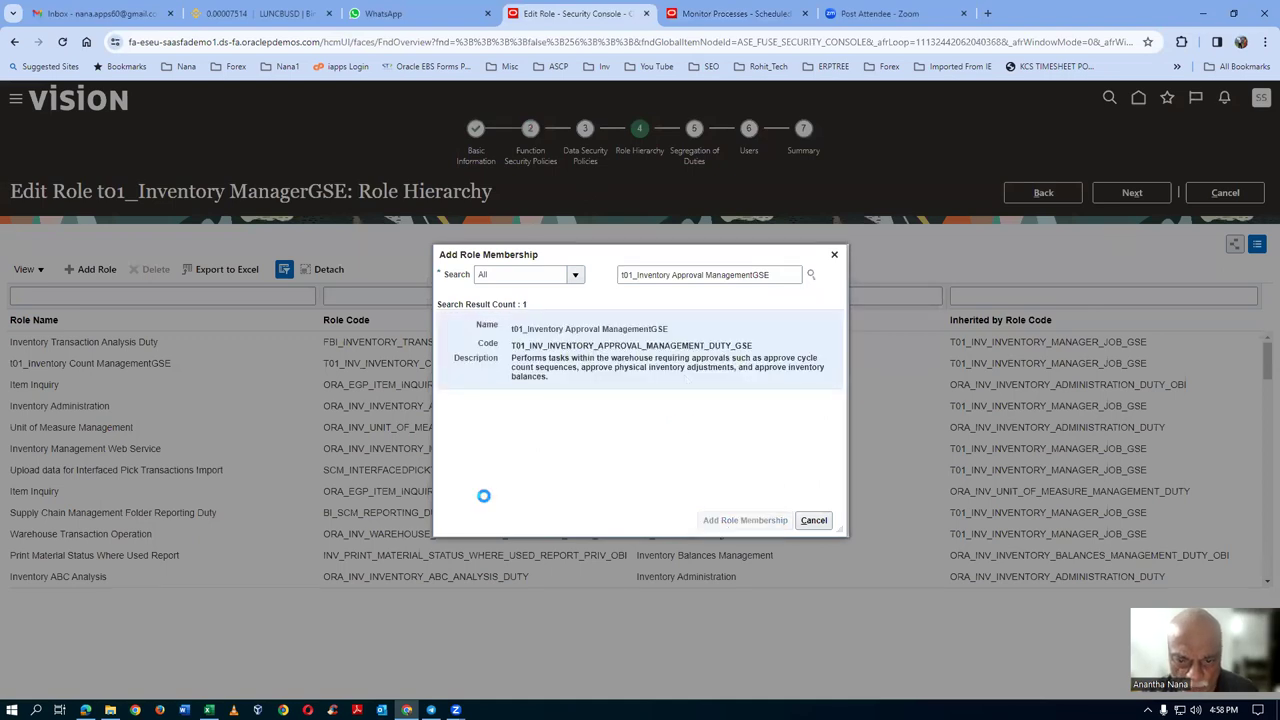
click(834, 254)
Step: Filter the role hierarchy by role name 'Inventory ap' to show both approval duties
click(36, 300)
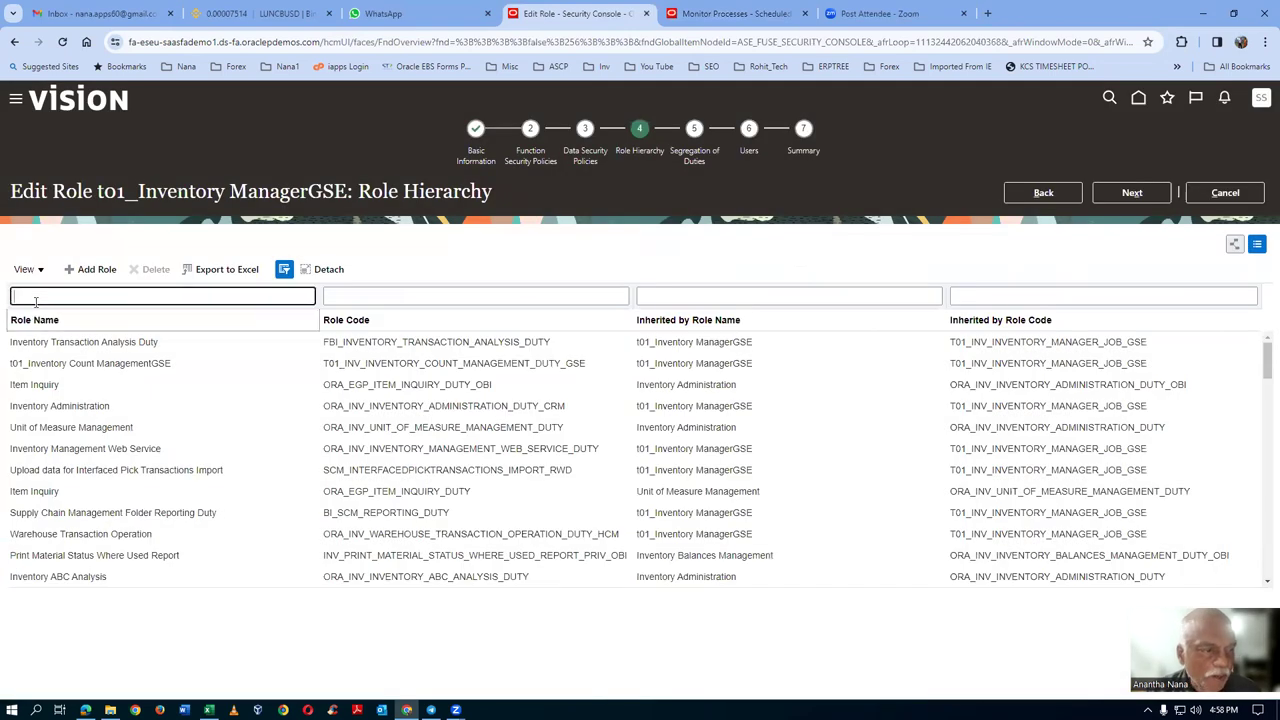
text(In)
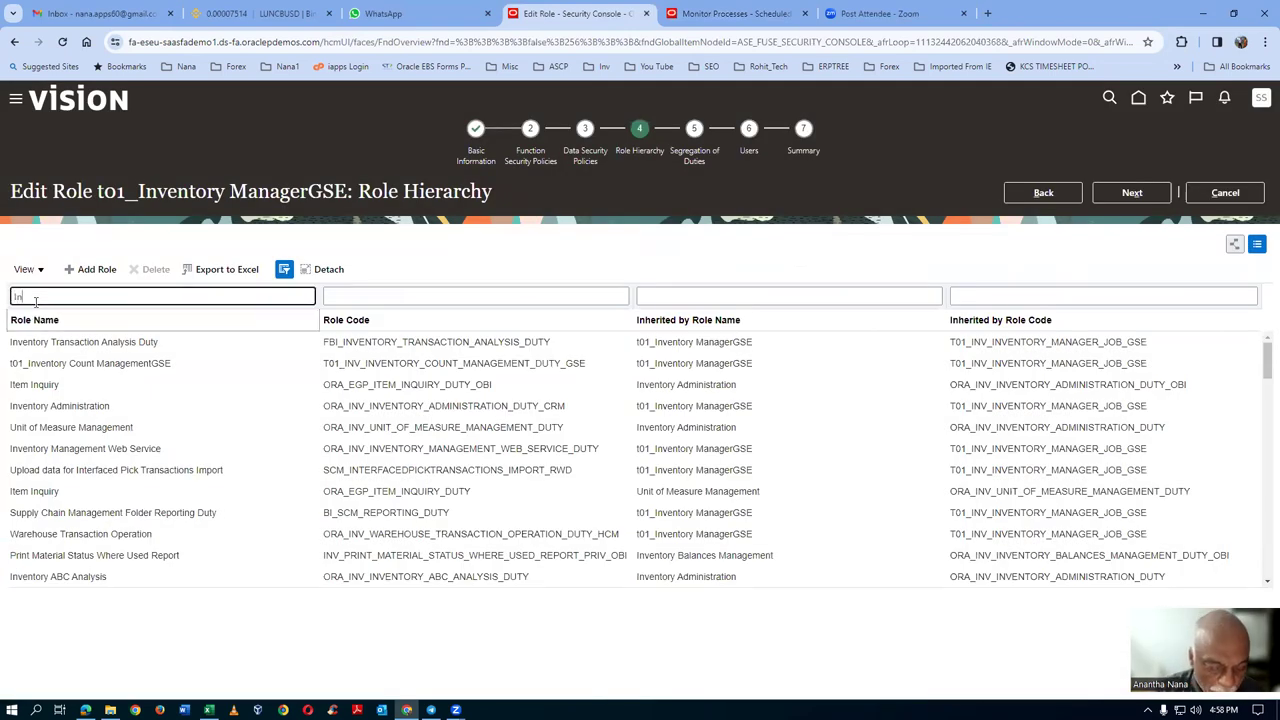
text(ventory )
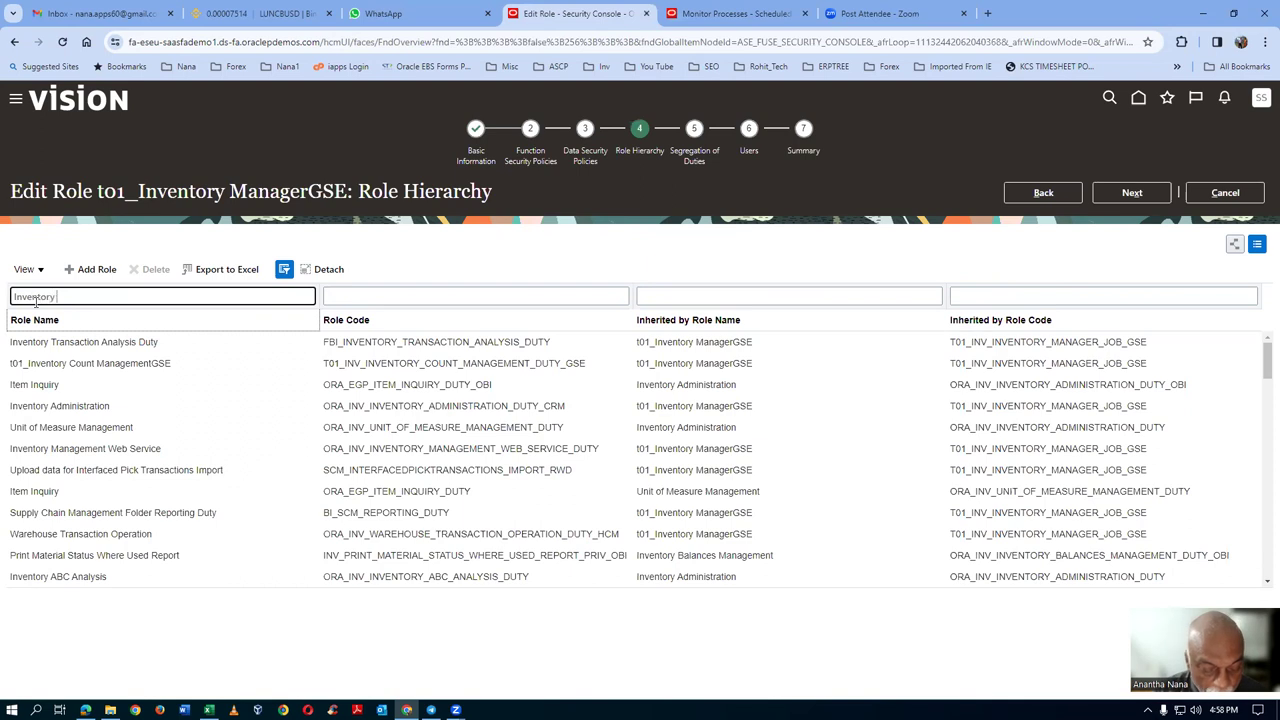
text(app)
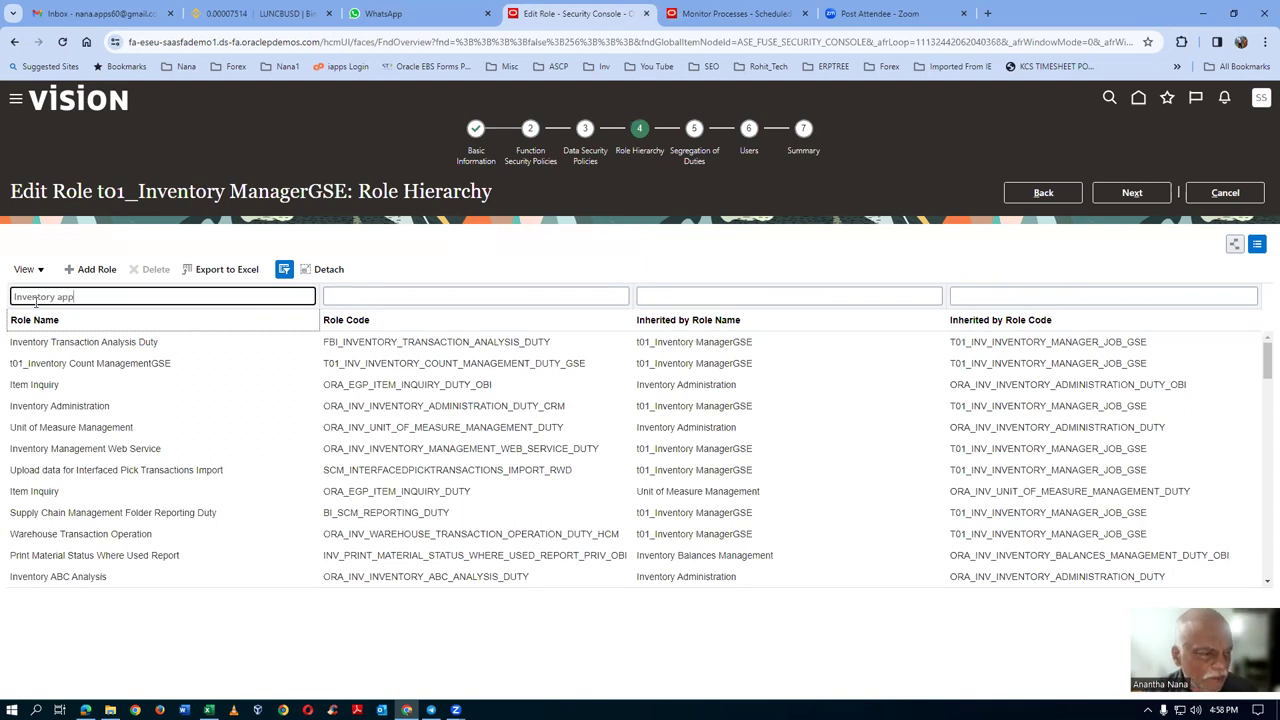
key(Return)
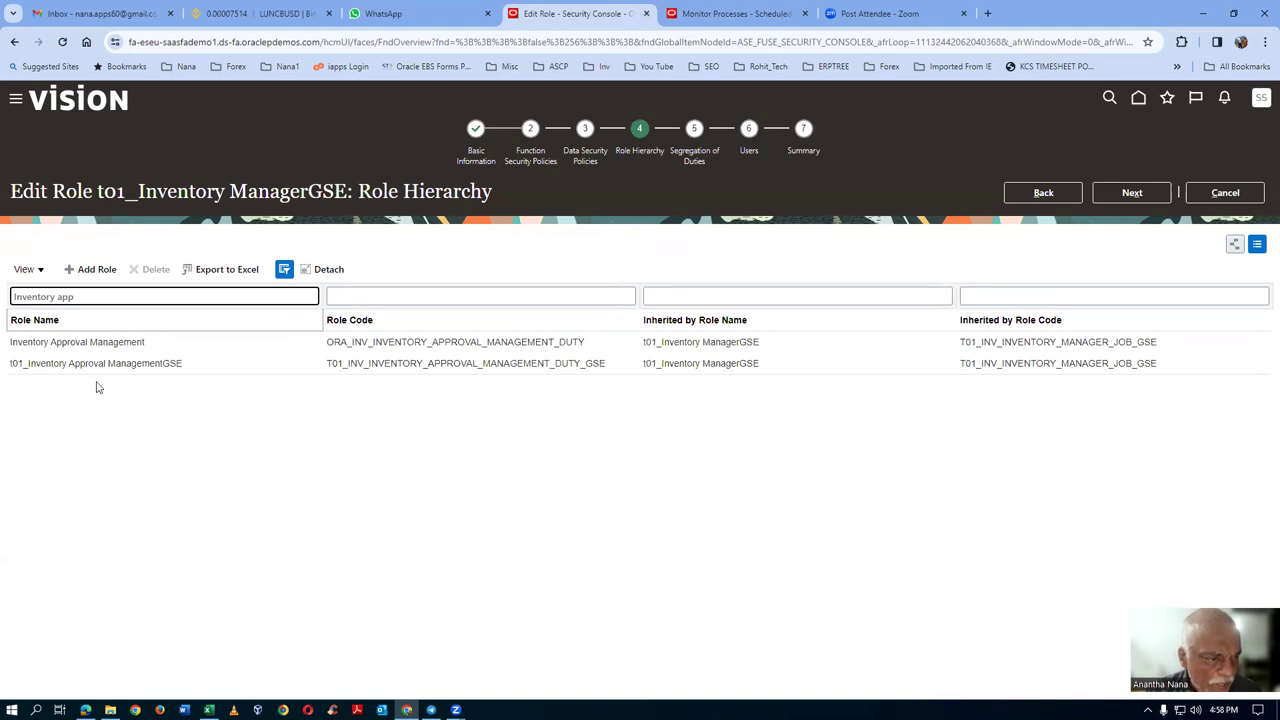
Step: Delete the original Inventory Approval Management duty from the hierarchy, confirming the warning
click(183, 346)
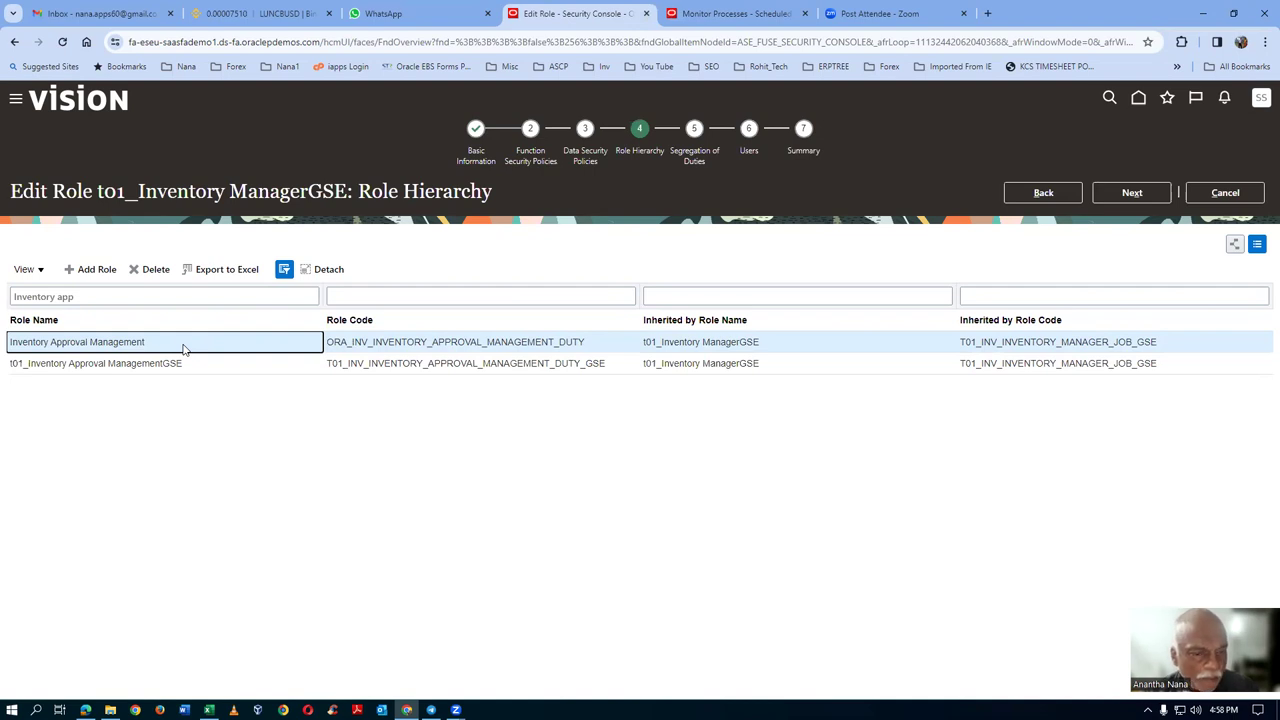
click(152, 270)
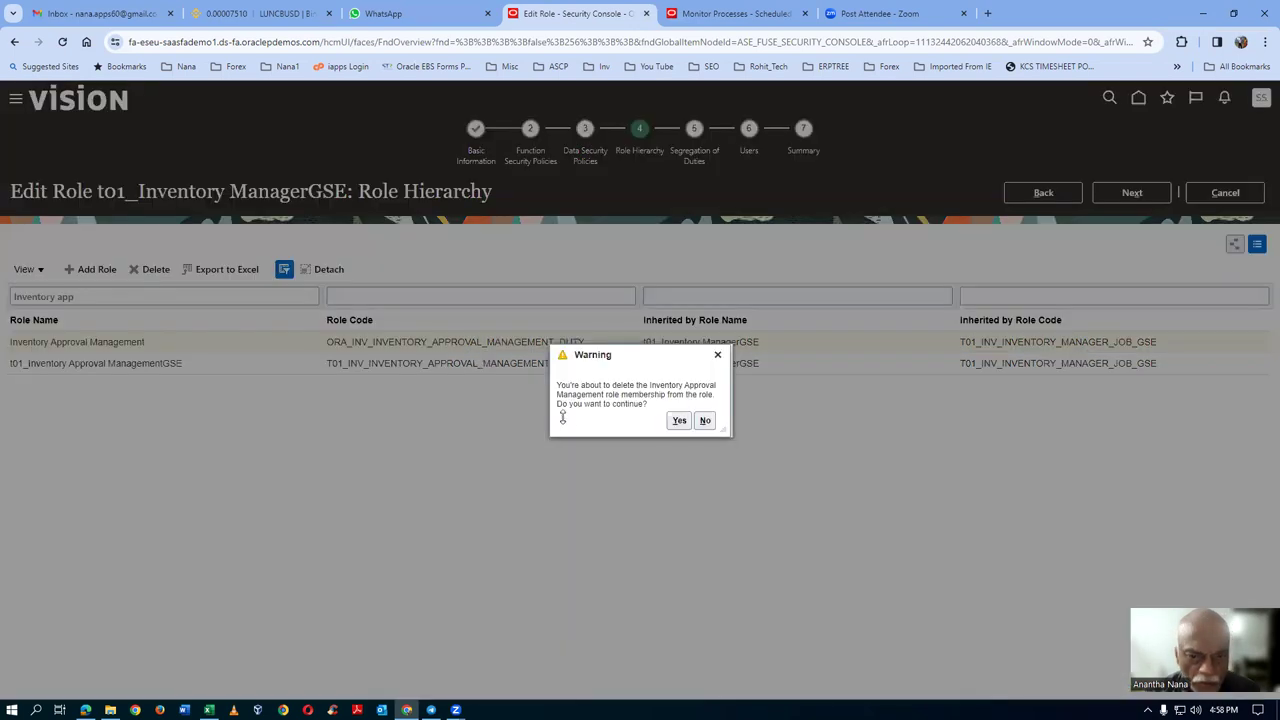
click(679, 420)
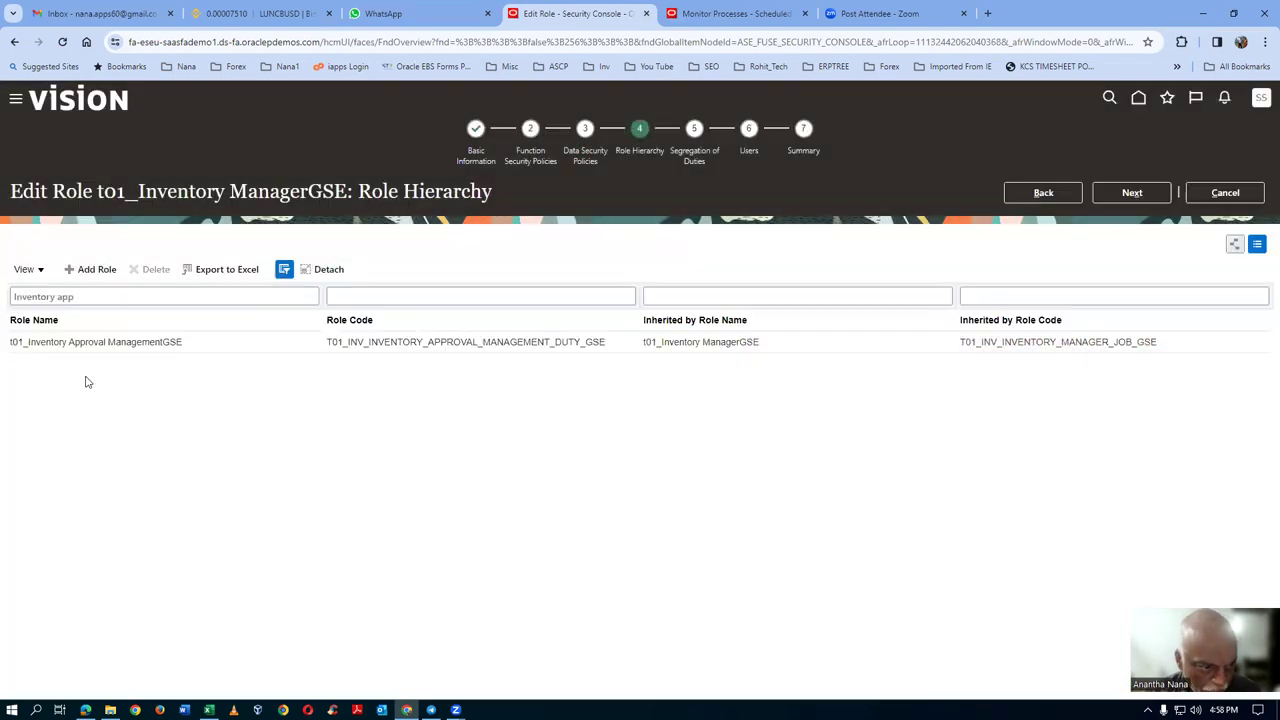
click(93, 294)
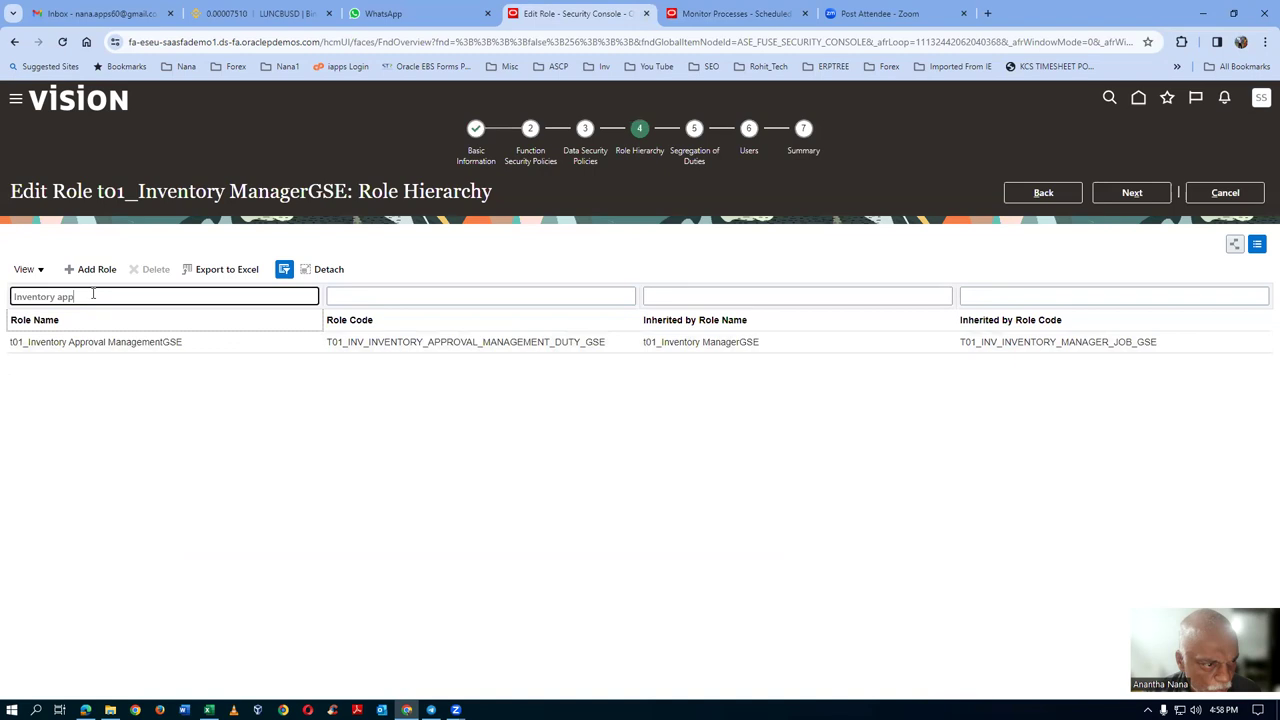
drag(91, 297, 17, 371)
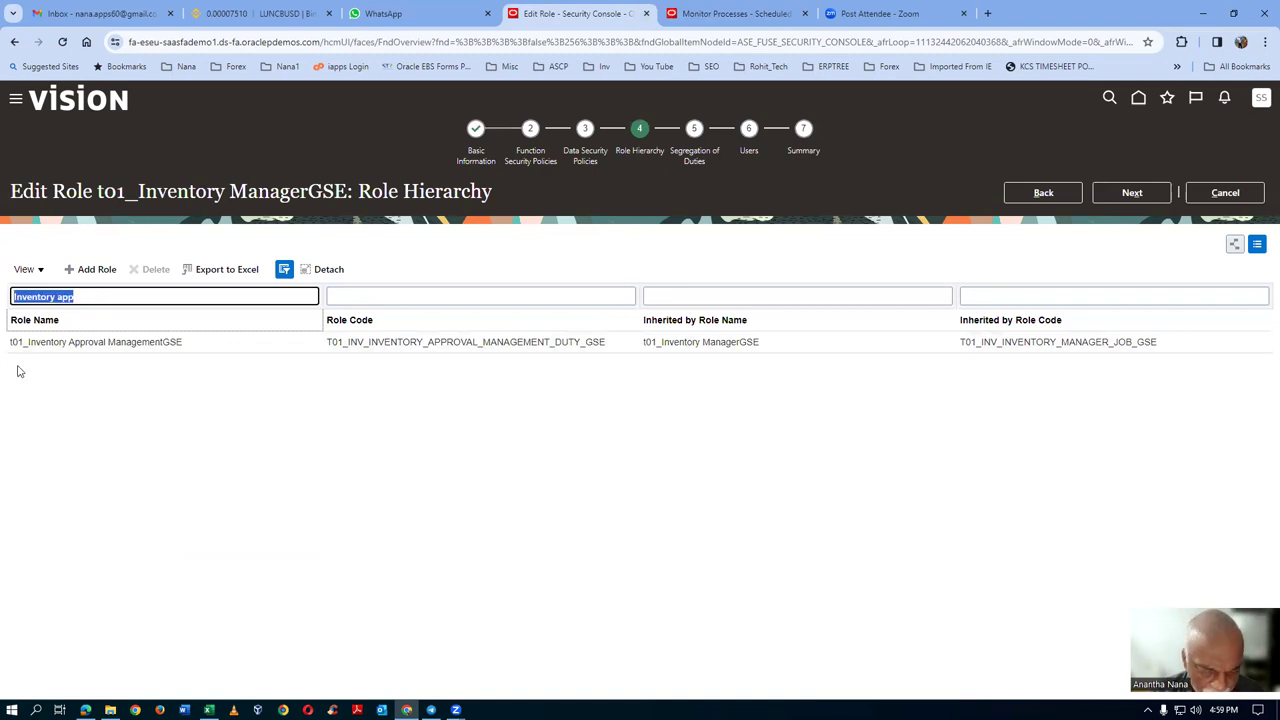
Step: Broaden the filter to 'Inv', review the hierarchy, then save the role from the Summary step
key(BackSpace)
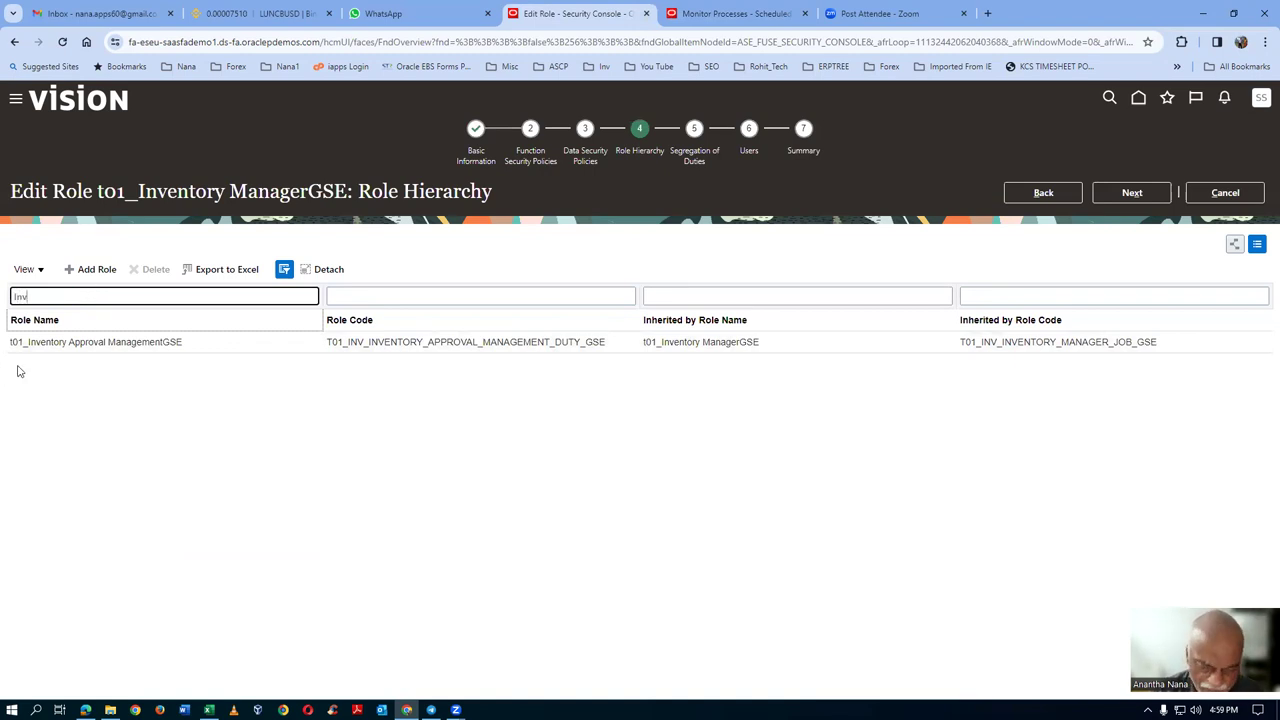
key(Return)
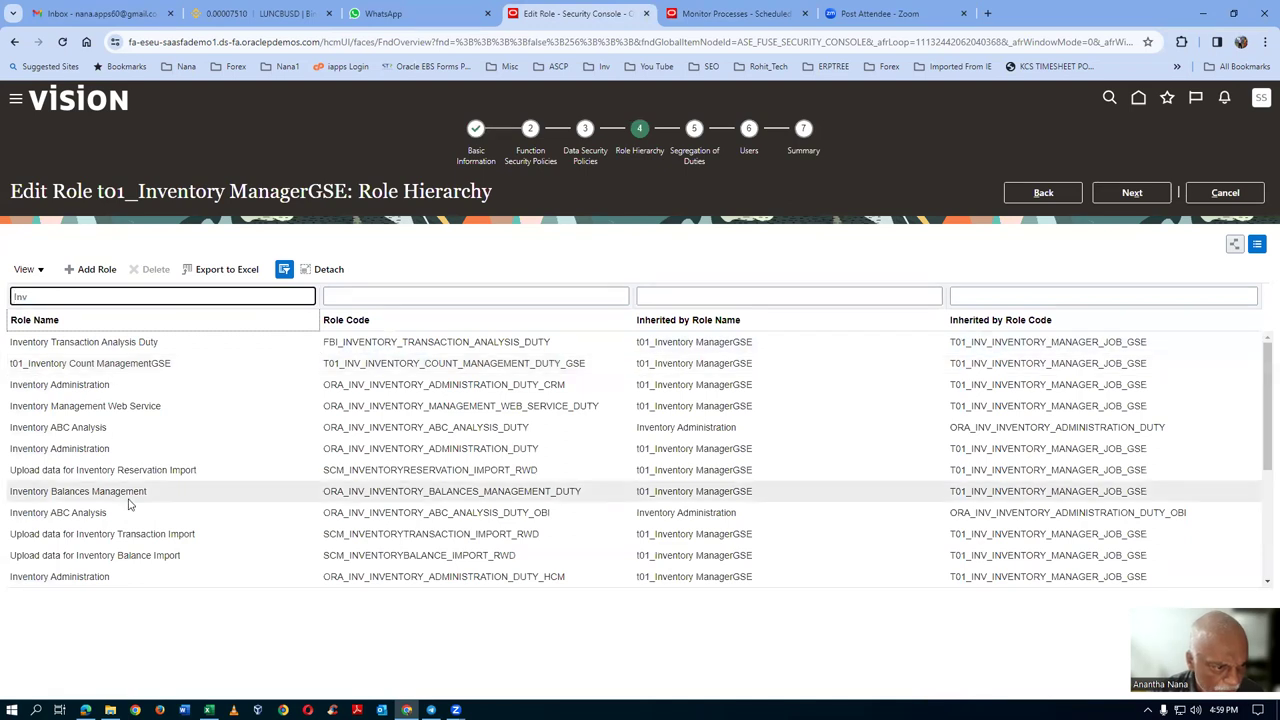
scroll(129, 512, down, 3)
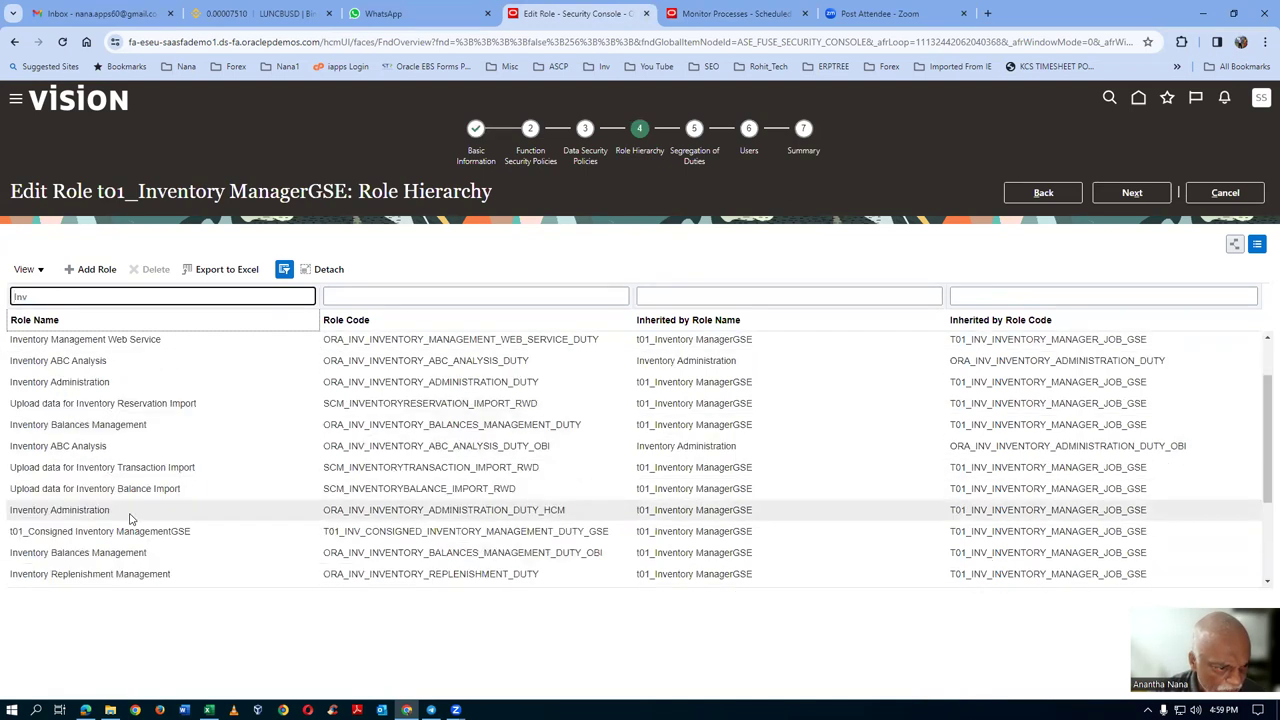
scroll(130, 515, down, 2)
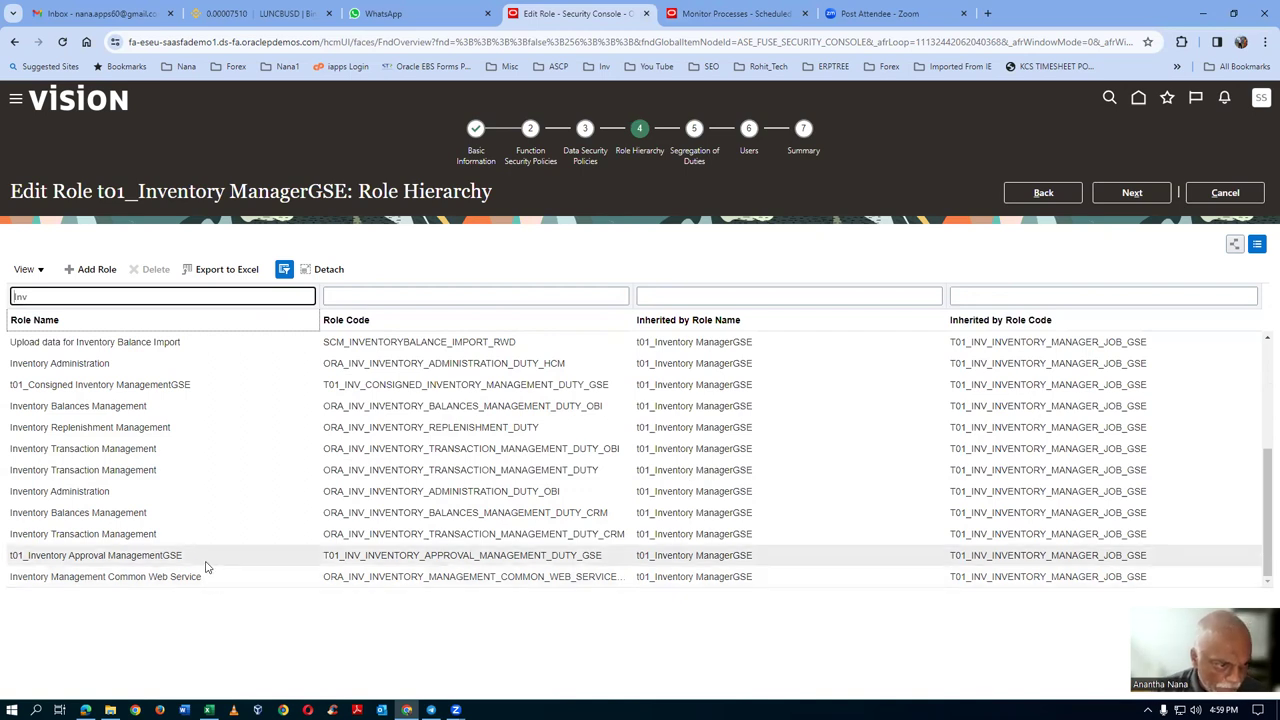
scroll(207, 541, up, 5)
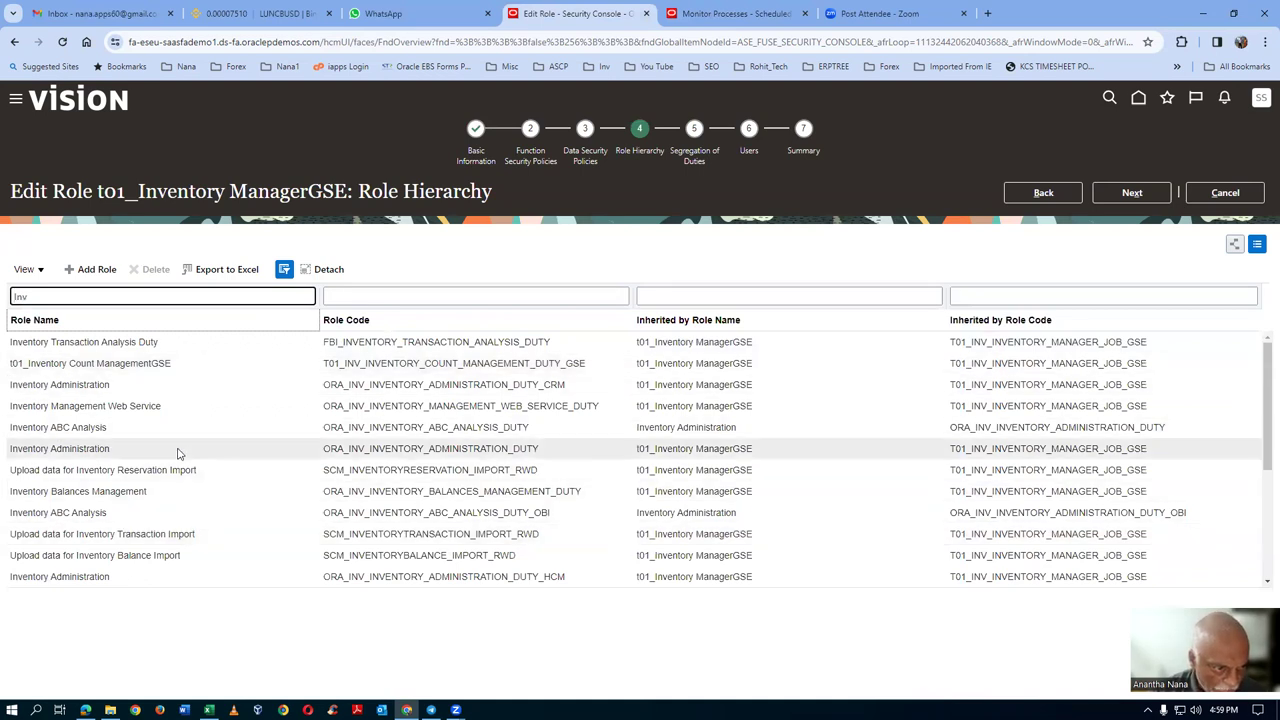
scroll(175, 500, down, 5)
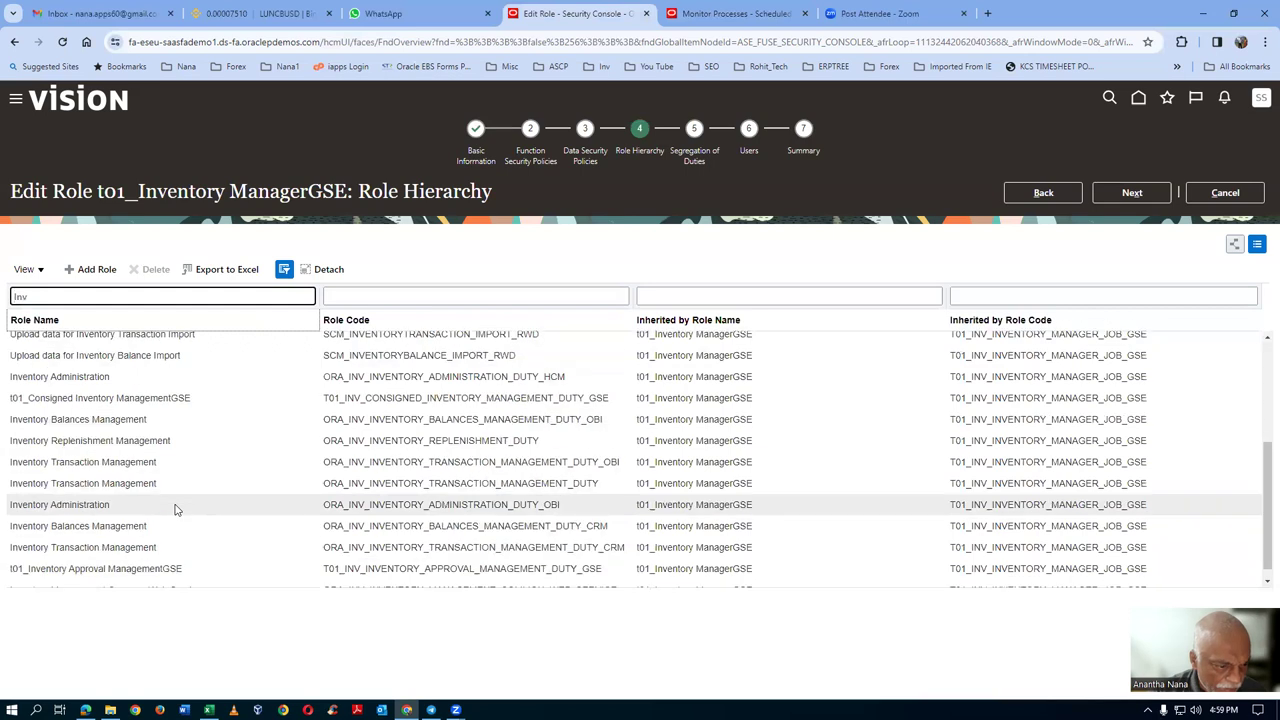
scroll(175, 510, down, 1)
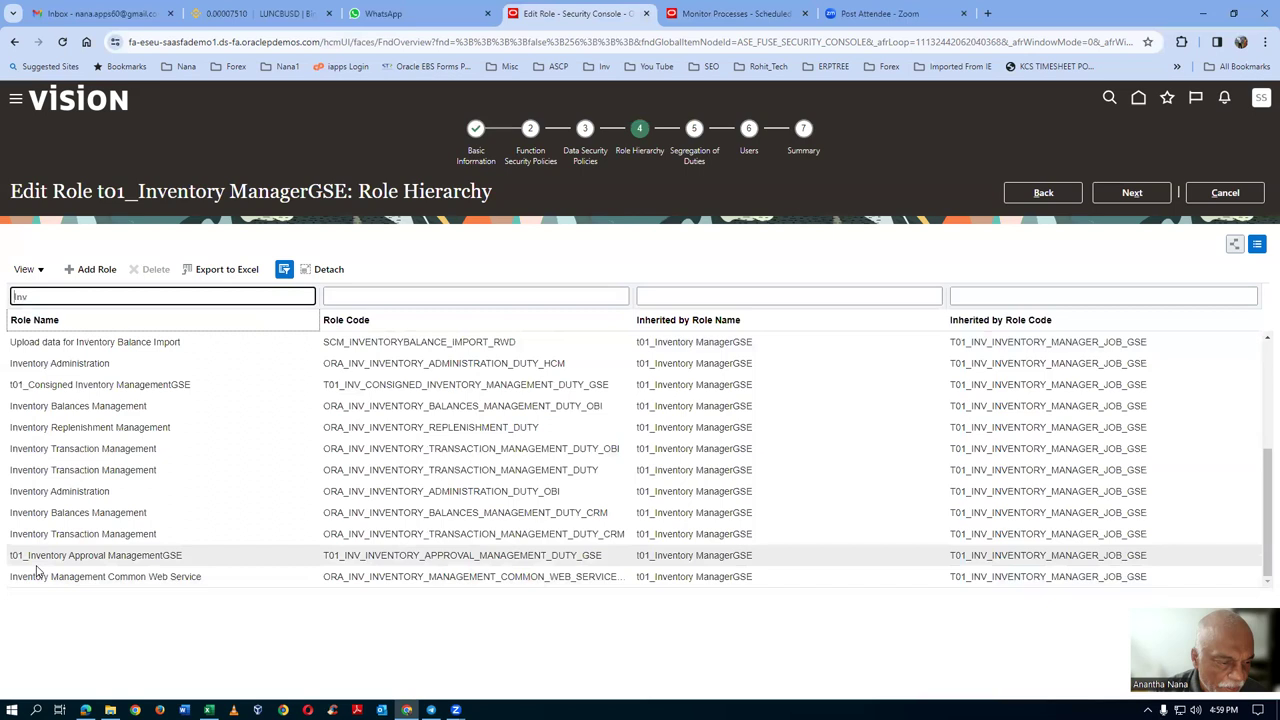
scroll(166, 560, up, 5)
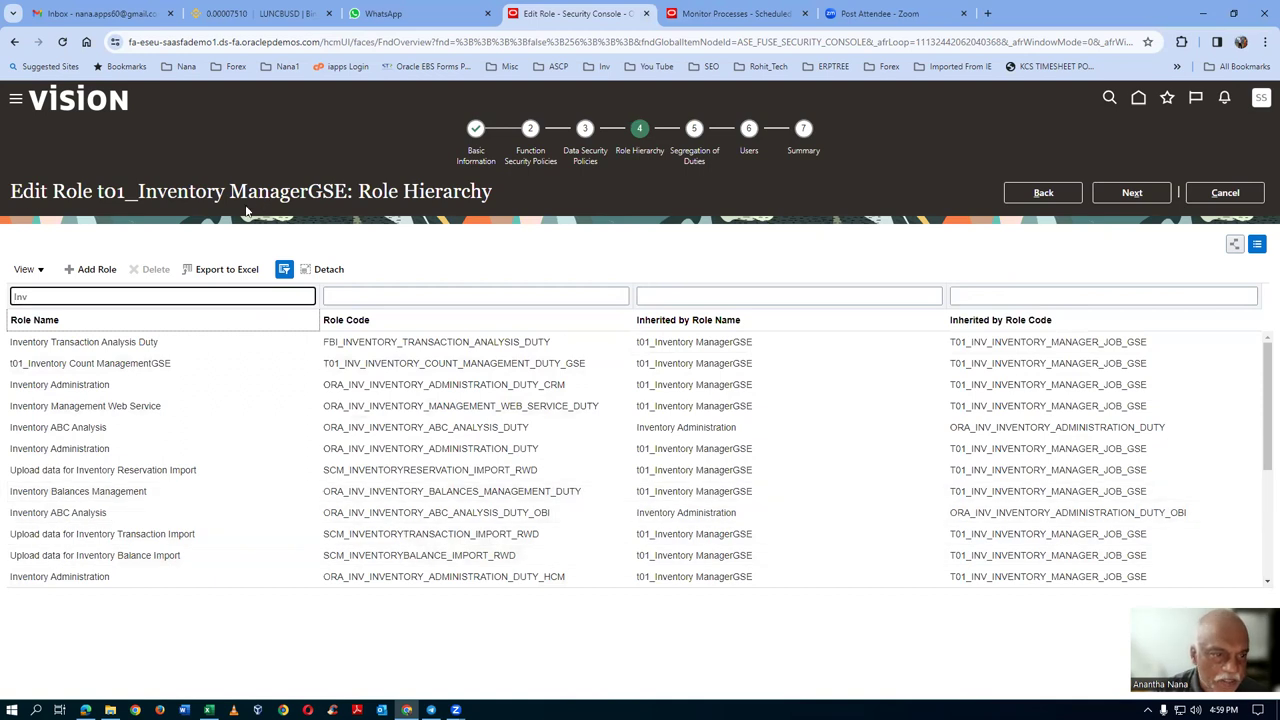
click(798, 158)
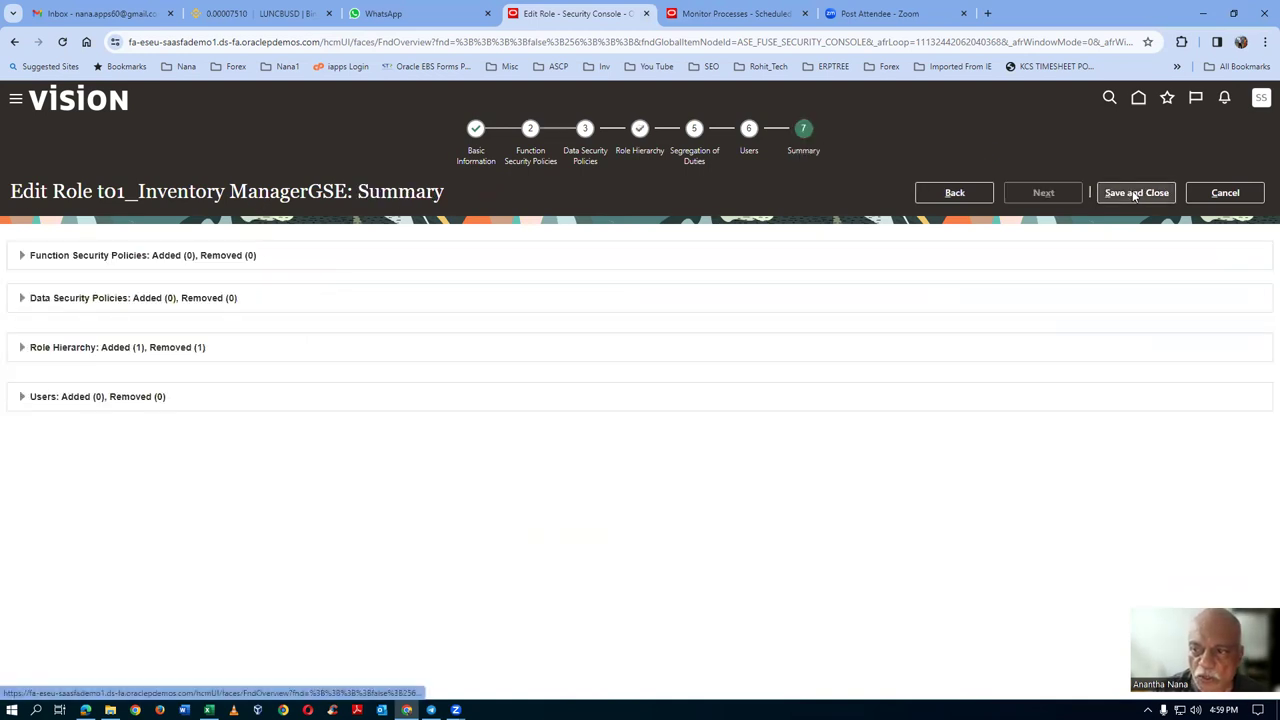
click(1128, 194)
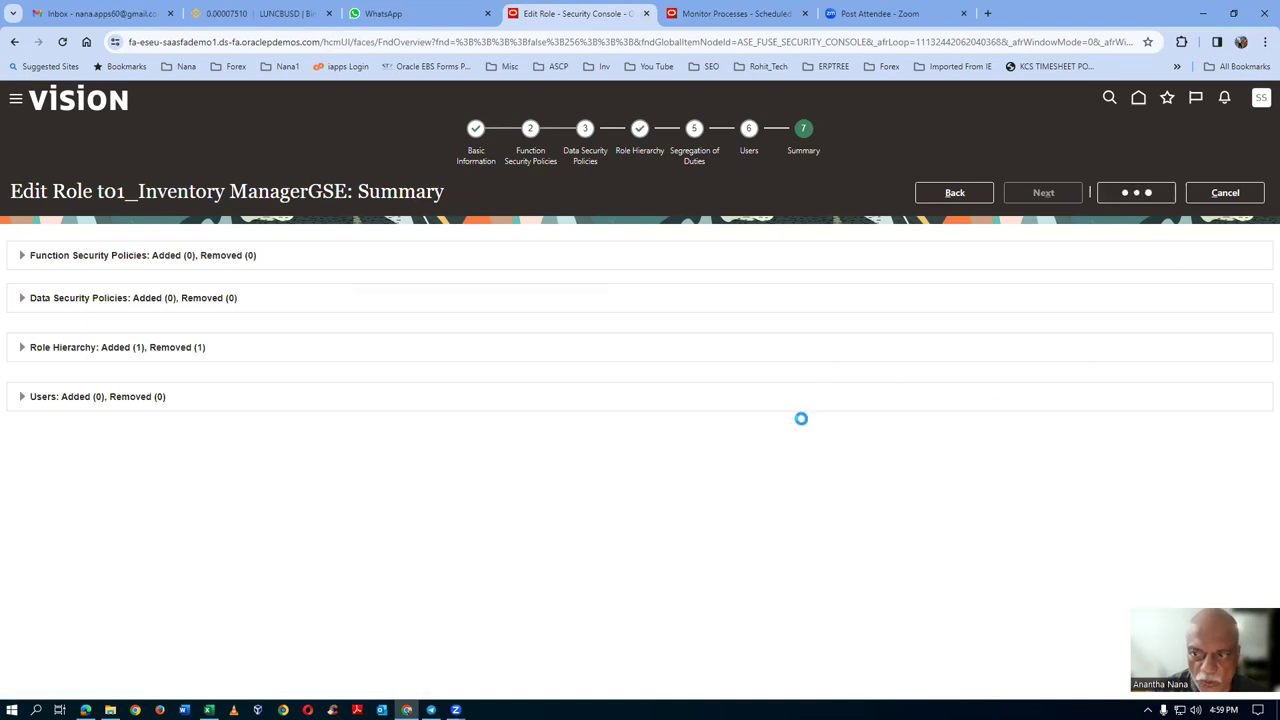
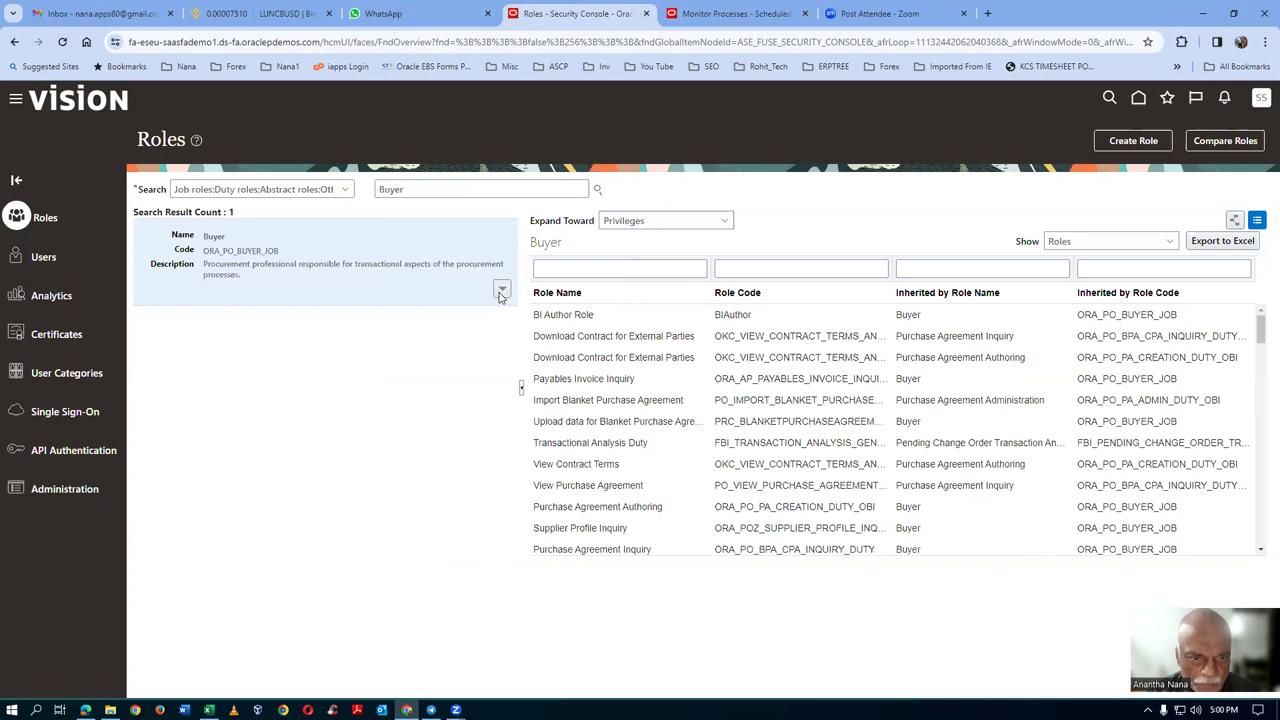
Step: Edit the Buyer role and review its inherited roles on the Role Hierarchy step
click(476, 310)
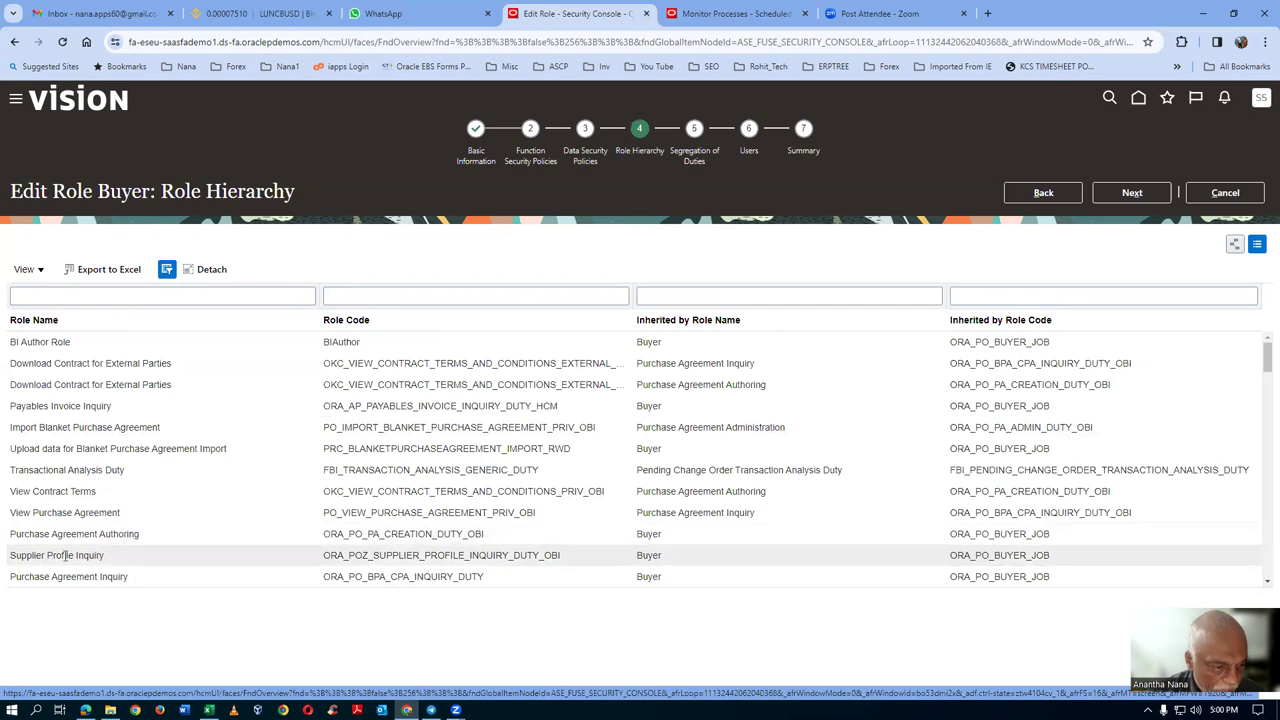
scroll(160, 542, down, 1)
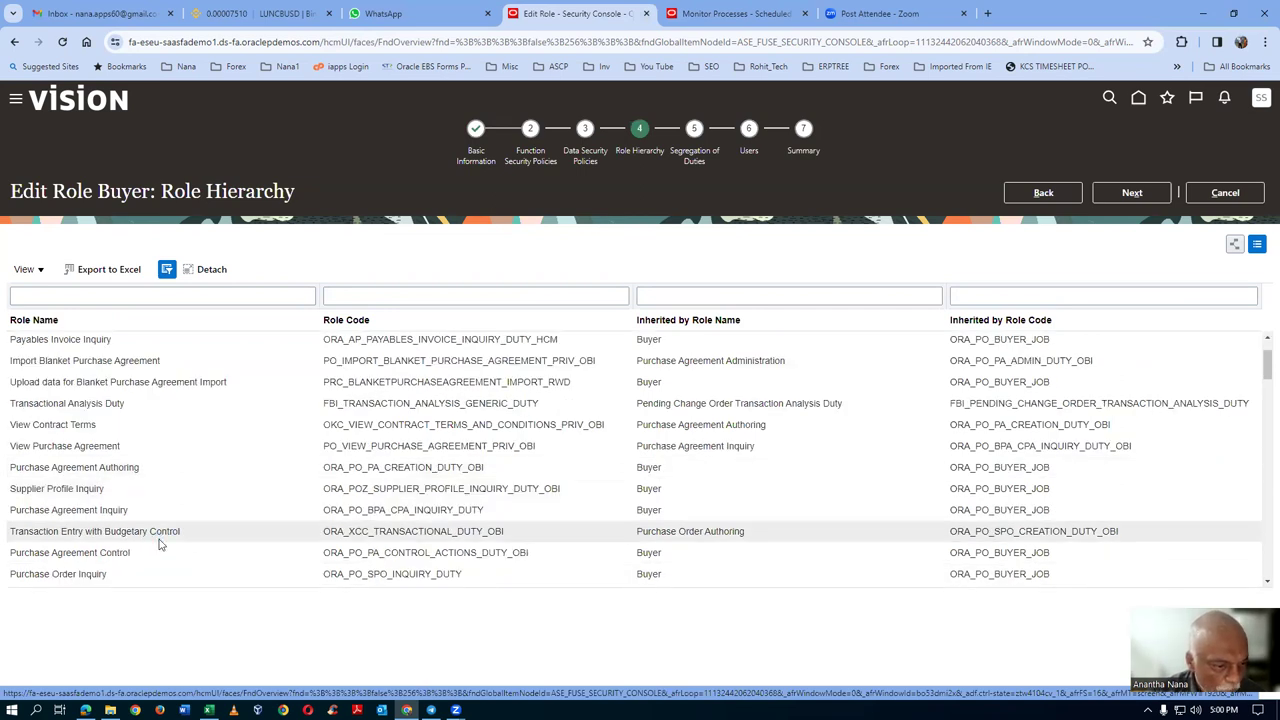
scroll(160, 544, down, 2)
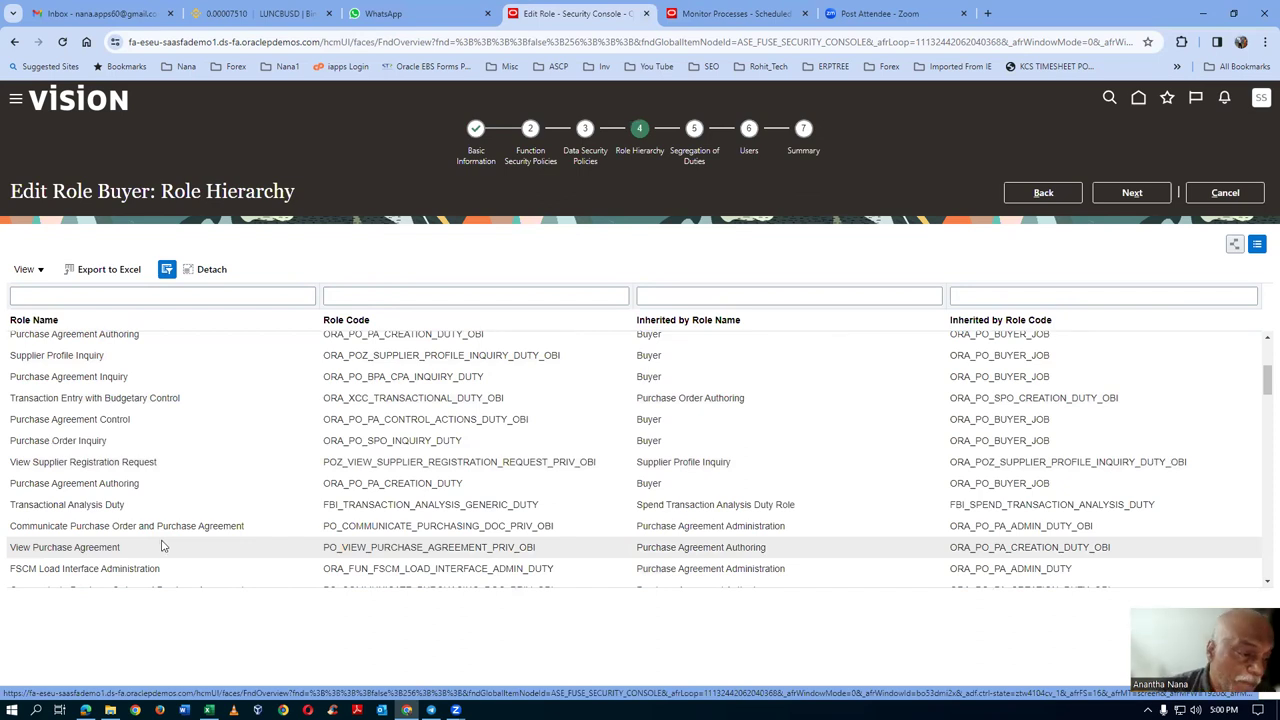
scroll(142, 486, down, 2)
scroll(142, 486, down, 2)
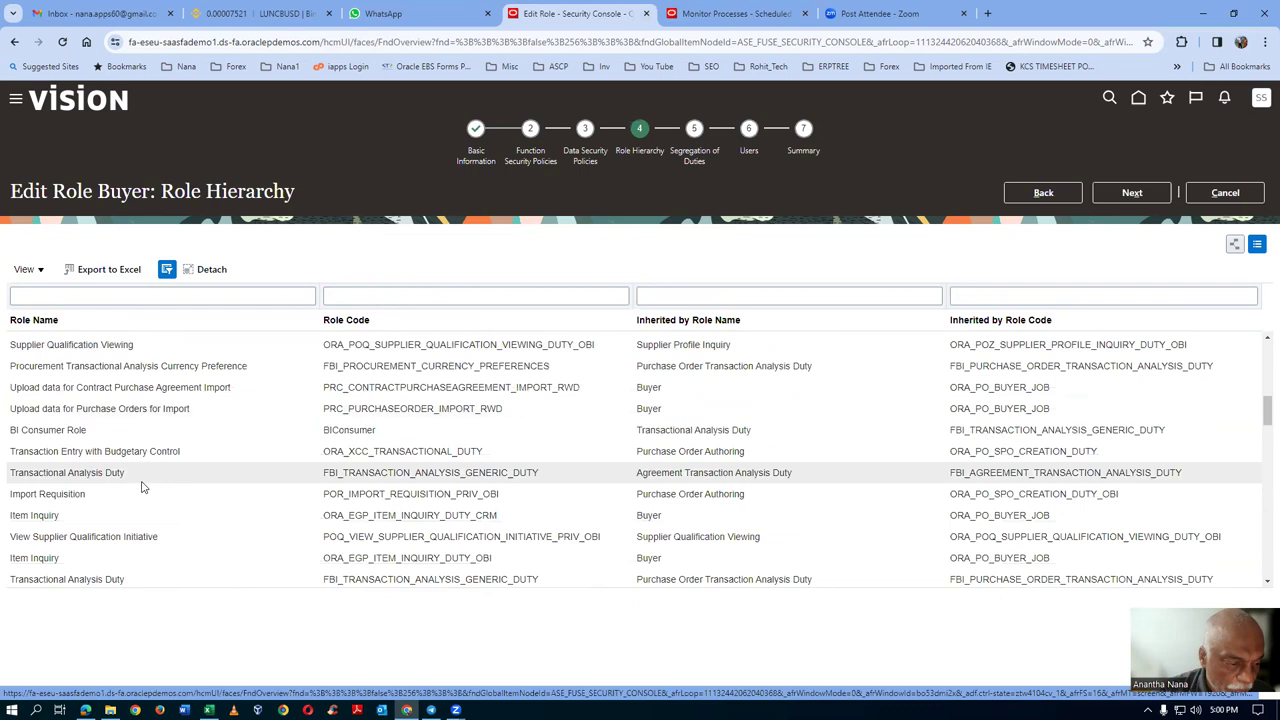
scroll(142, 486, down, 3)
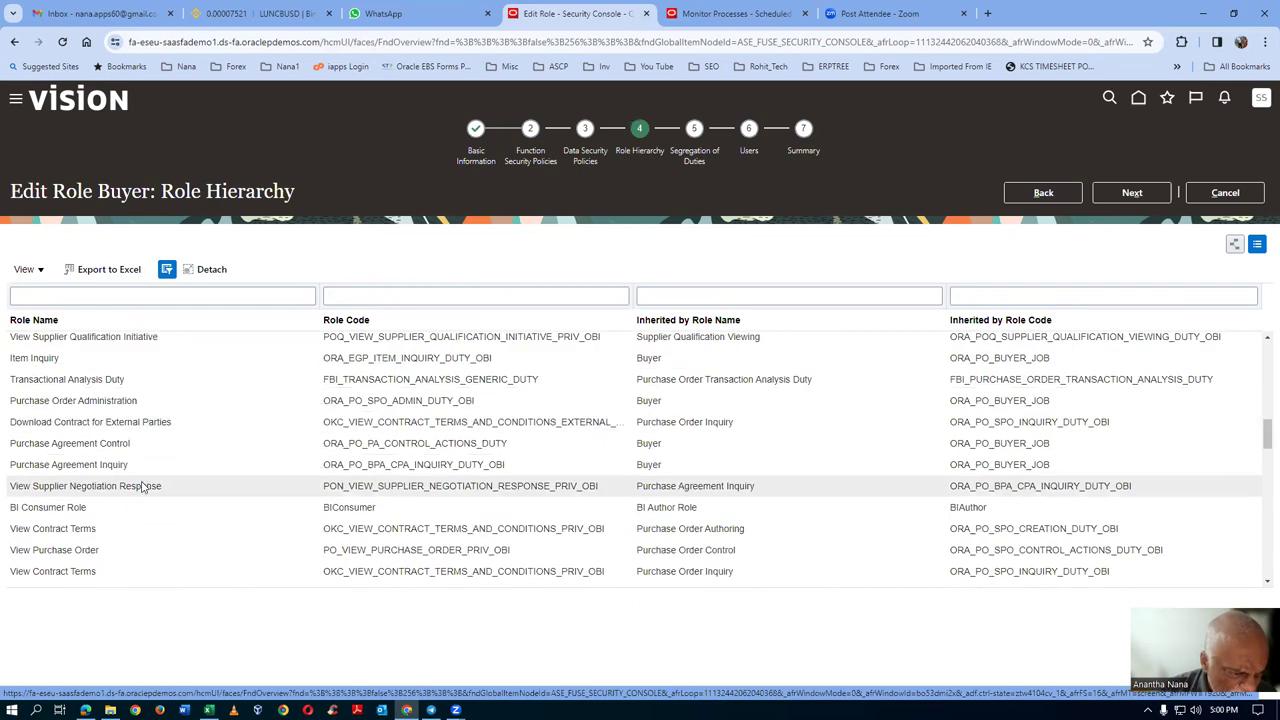
scroll(142, 483, down, 2)
scroll(142, 484, down, 2)
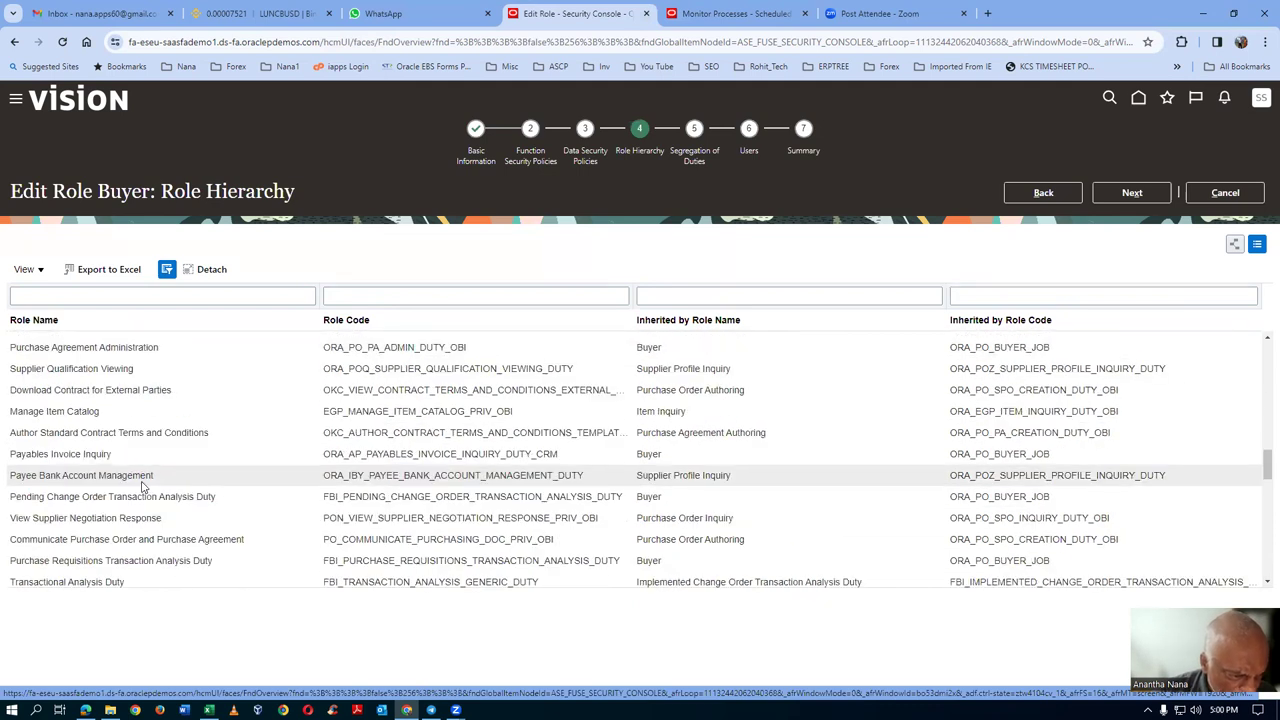
scroll(142, 486, down, 2)
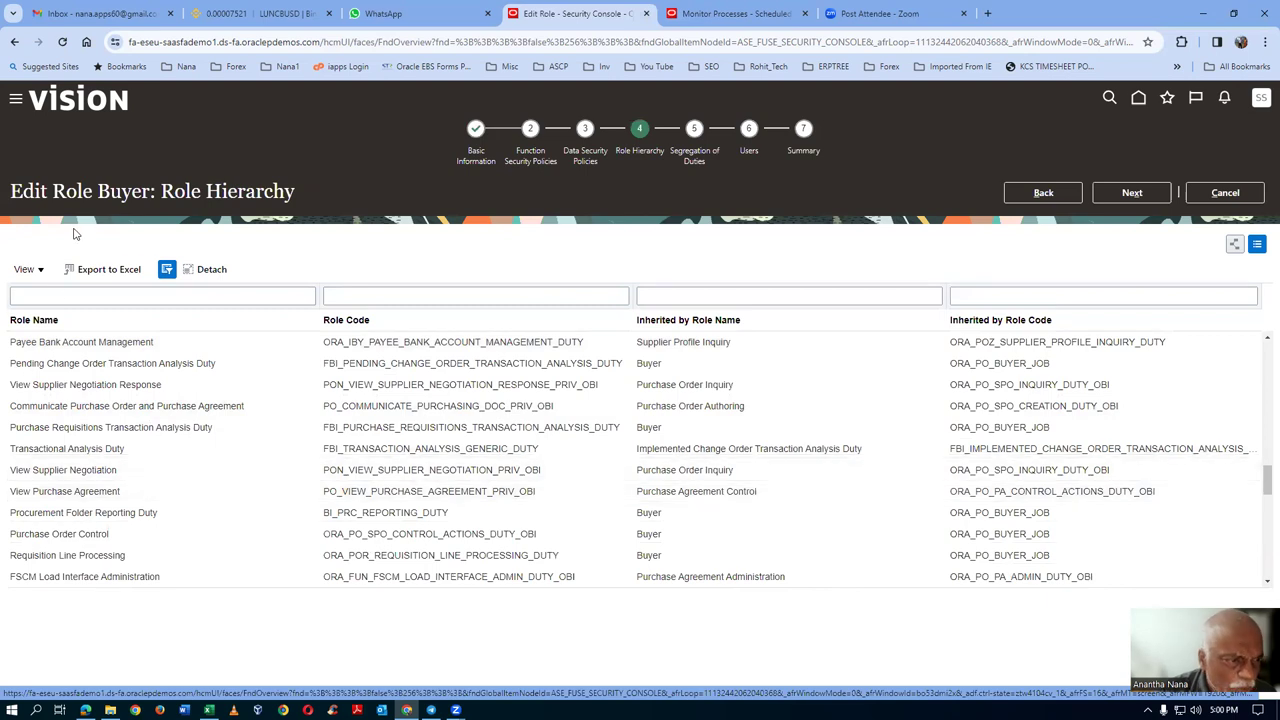
click(63, 296)
Step: Filter Buyer's inherited roles by role name 'Purchase' and review the results
text(Purchase)
key(Return)
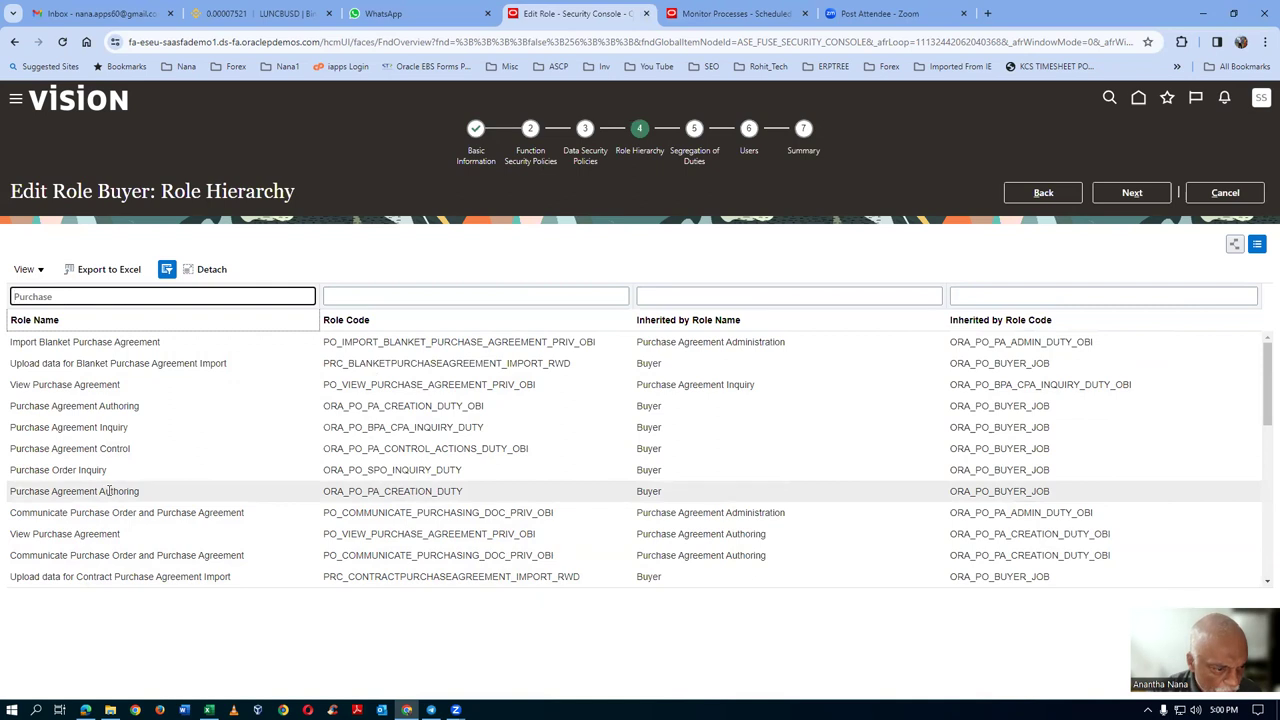
scroll(109, 530, down, 2)
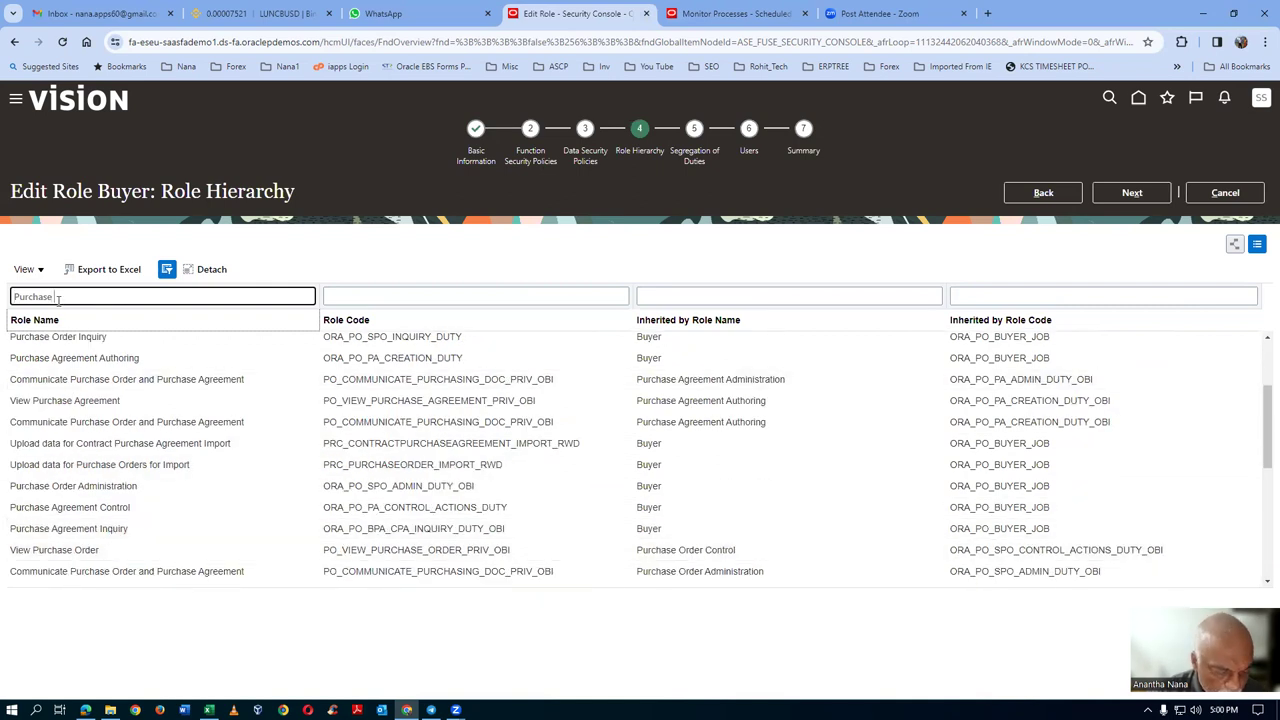
key(Return)
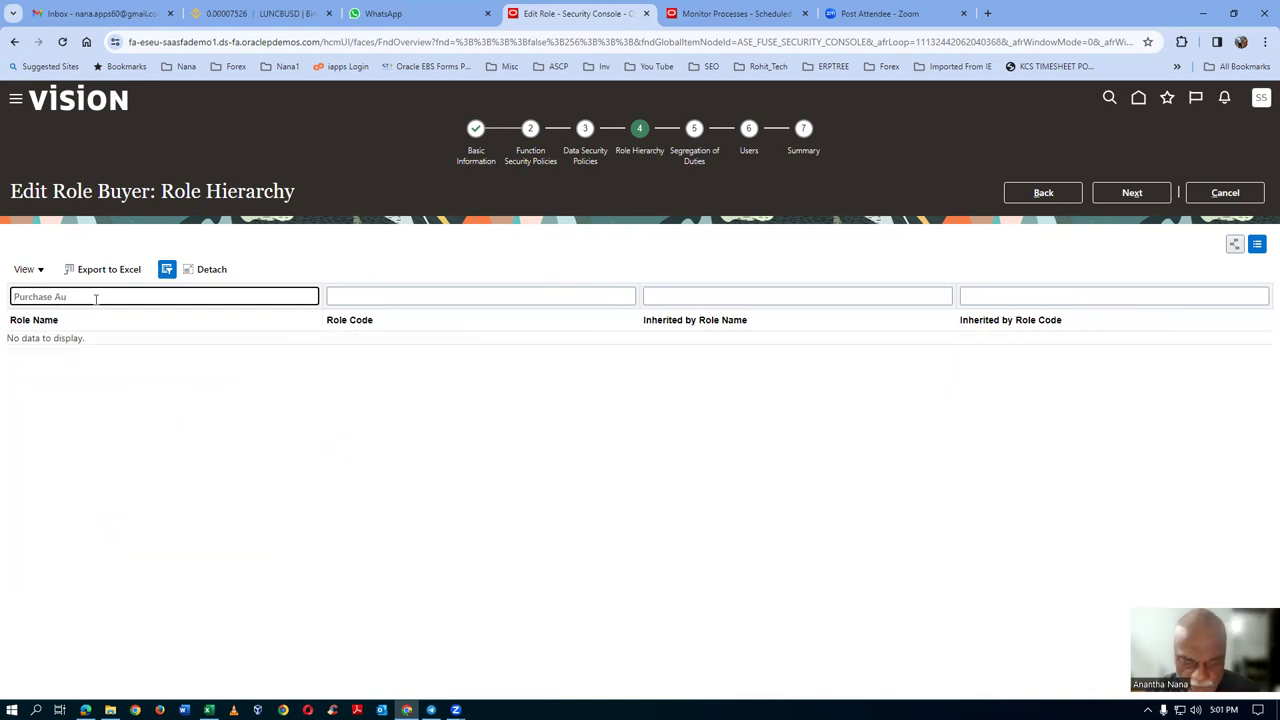
key(BackSpace)
key(BackSpace)
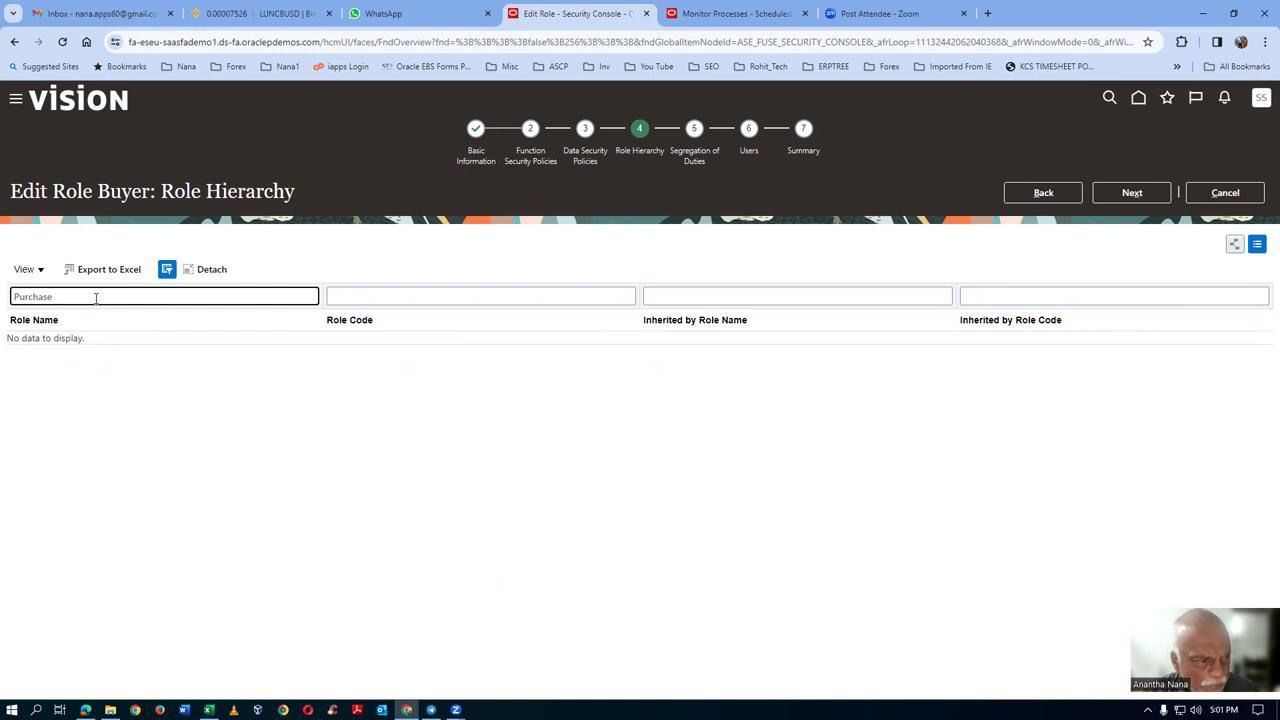
key(Return)
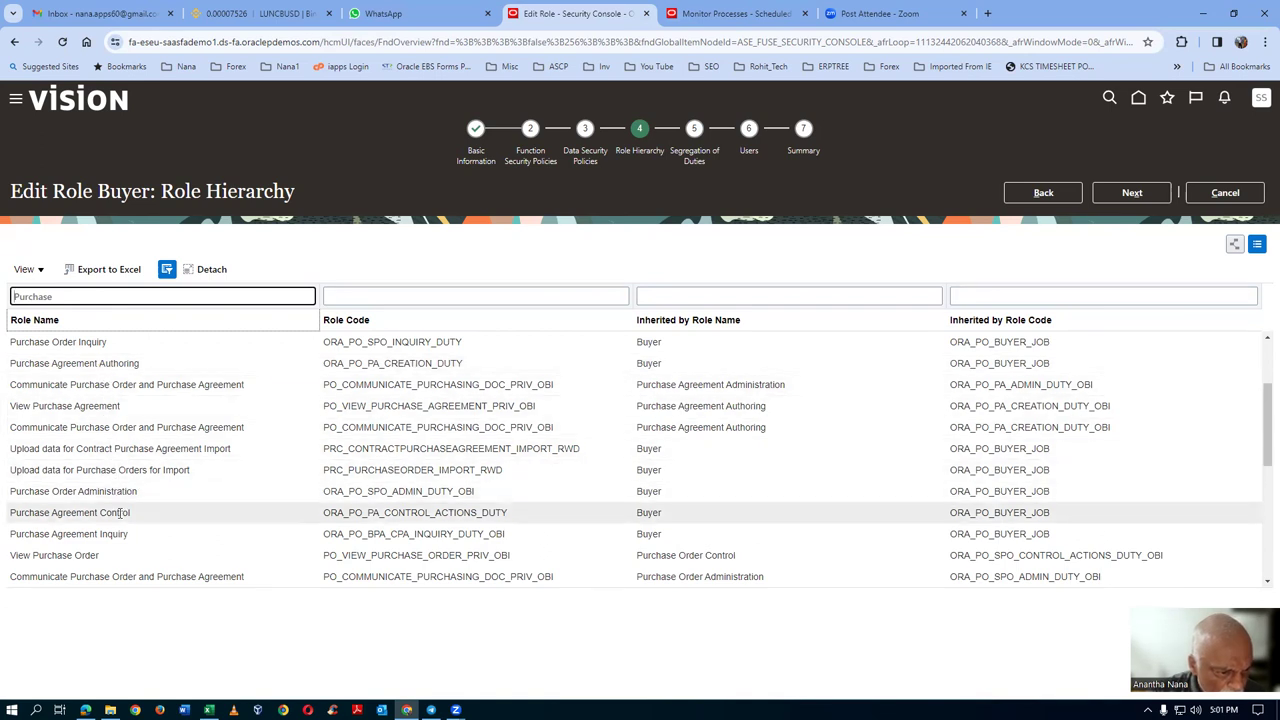
scroll(120, 500, down, 1)
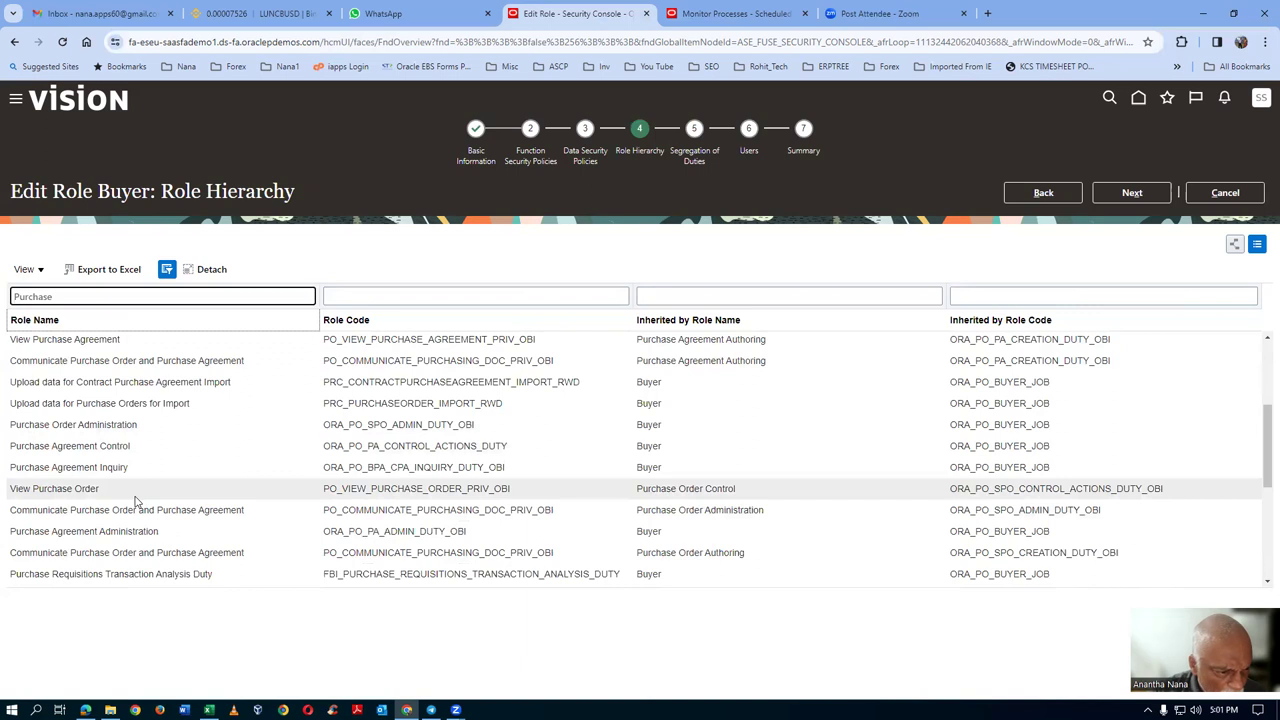
scroll(137, 503, down, 1)
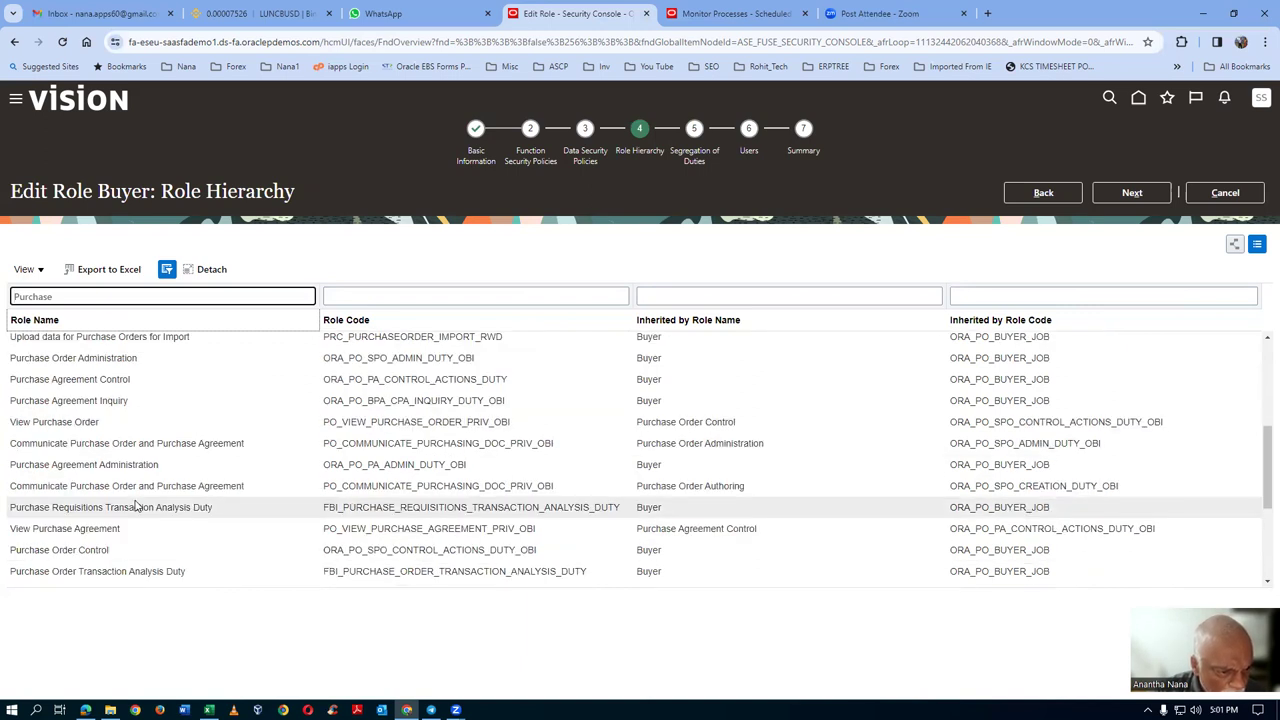
scroll(137, 505, down, 2)
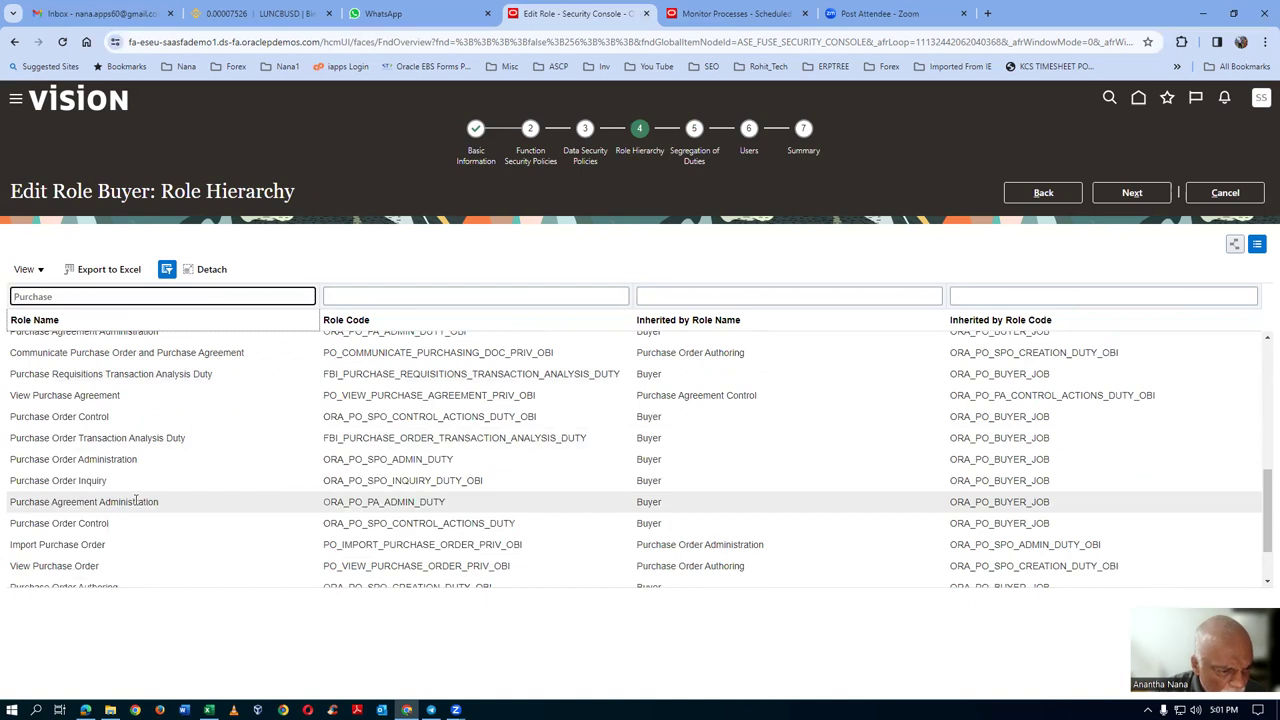
Step: Refilter by 'Autho', copy the Purchase Order Authoring role name, and cancel the Buyer edit
drag(90, 290, 5, 305)
text(Autho)
key(Return)
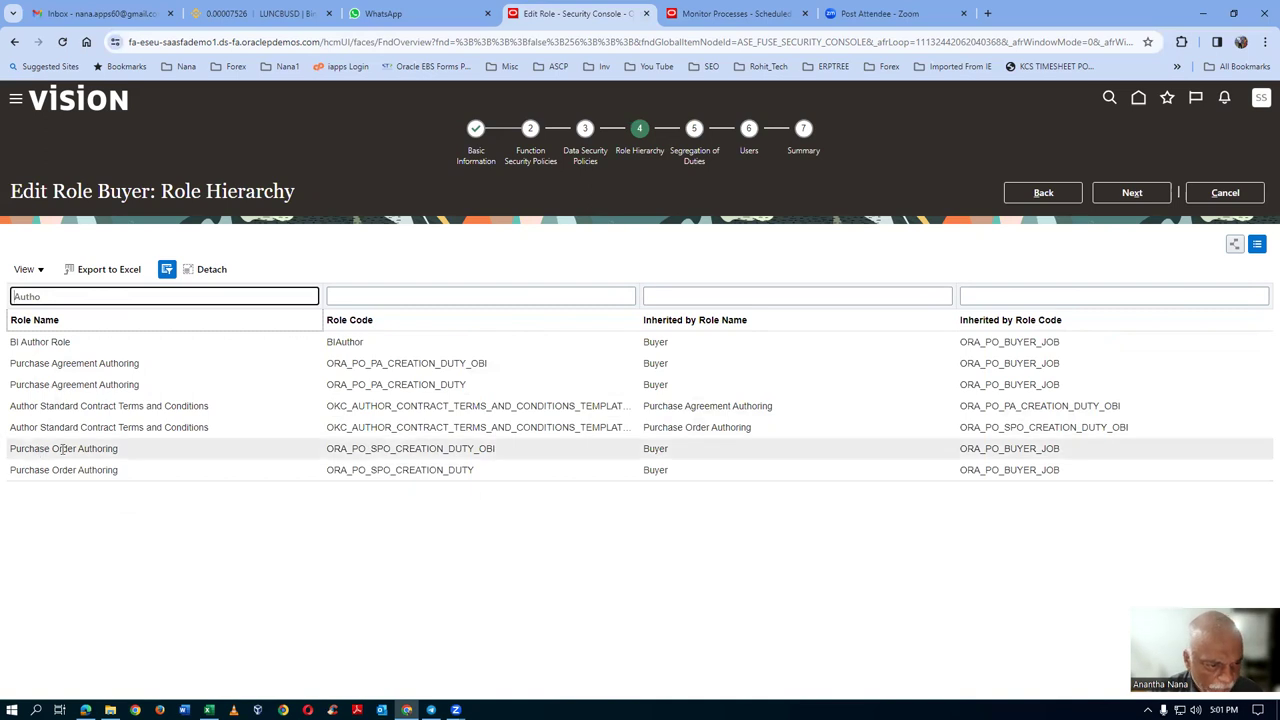
click(115, 449)
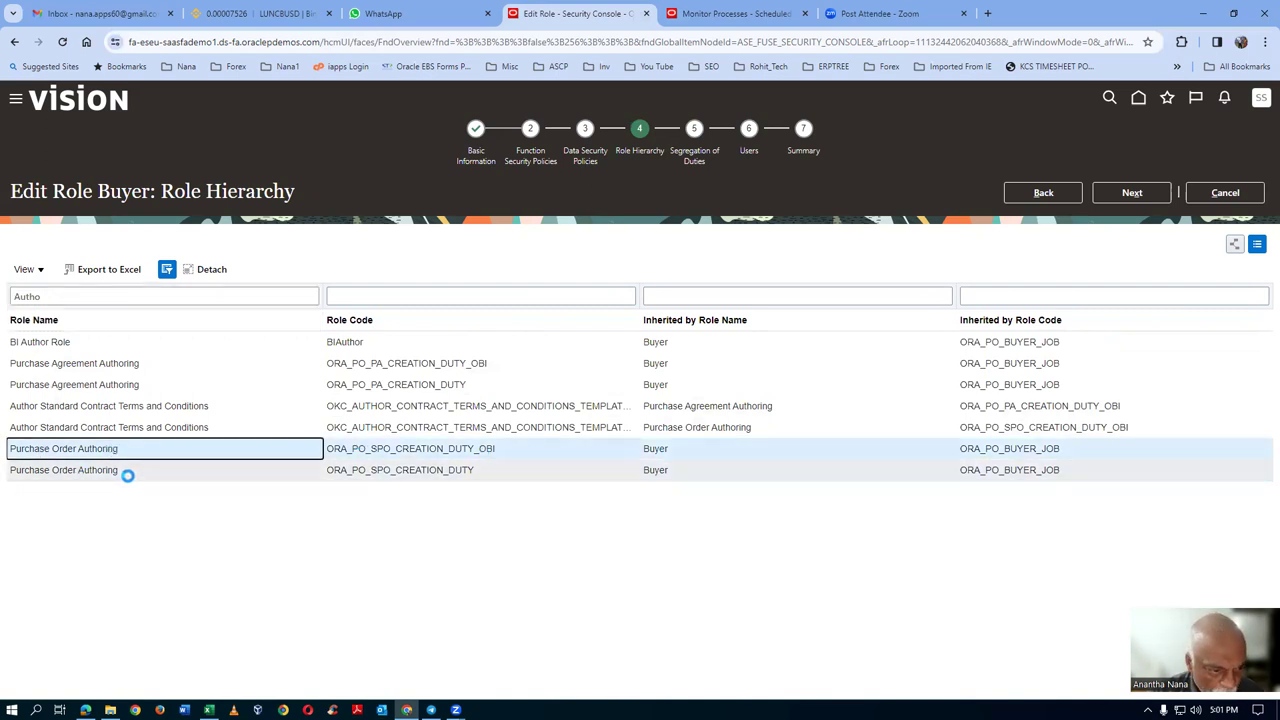
click(100, 470)
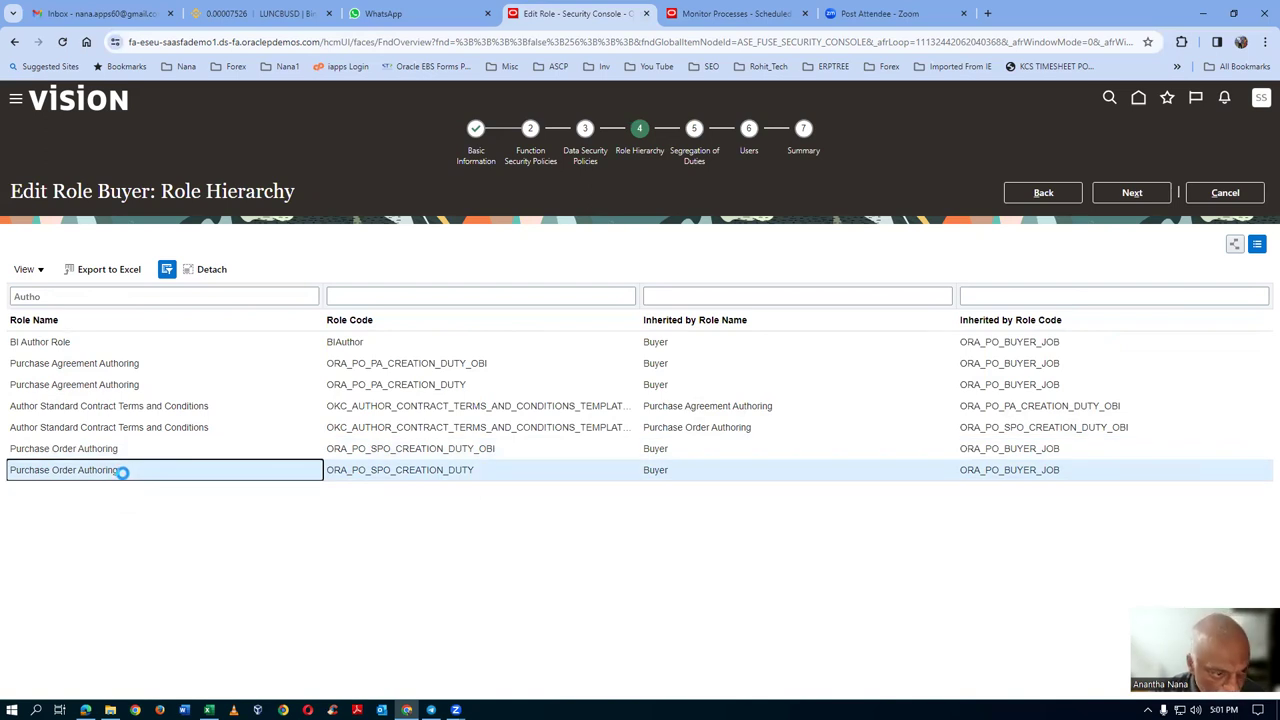
click(124, 537)
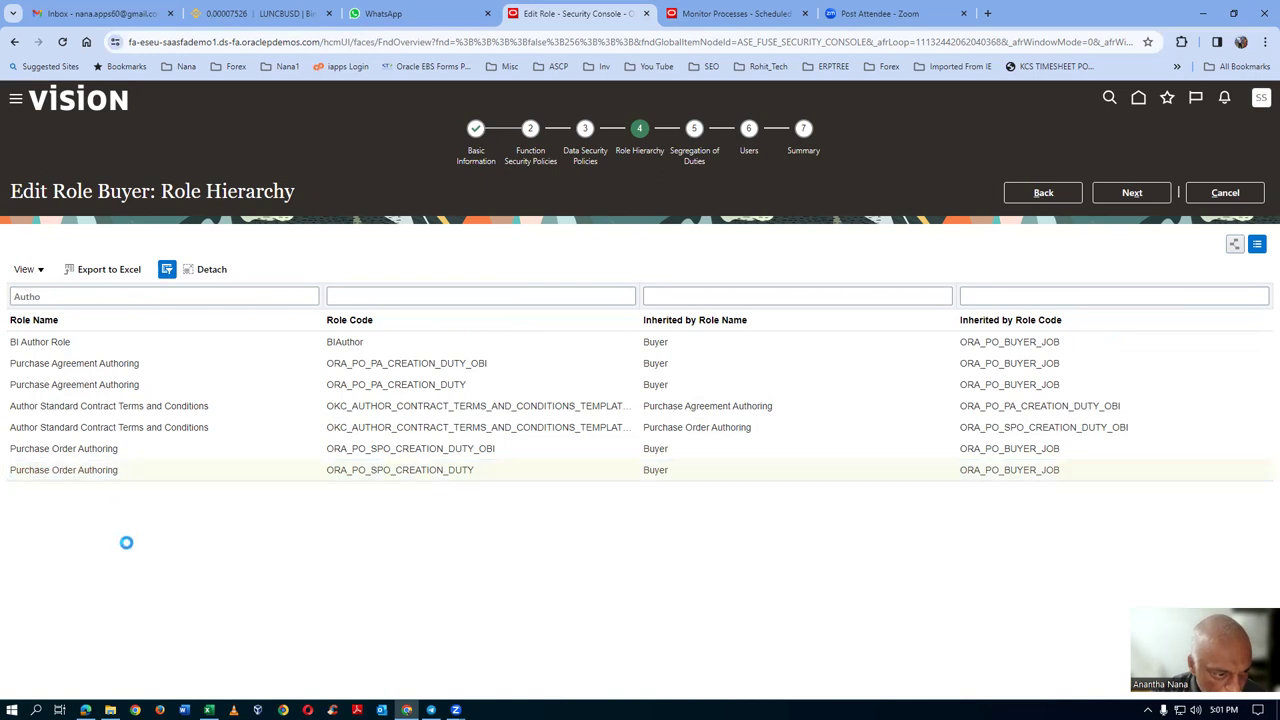
drag(124, 468, 16, 474)
key(ctrl+c)
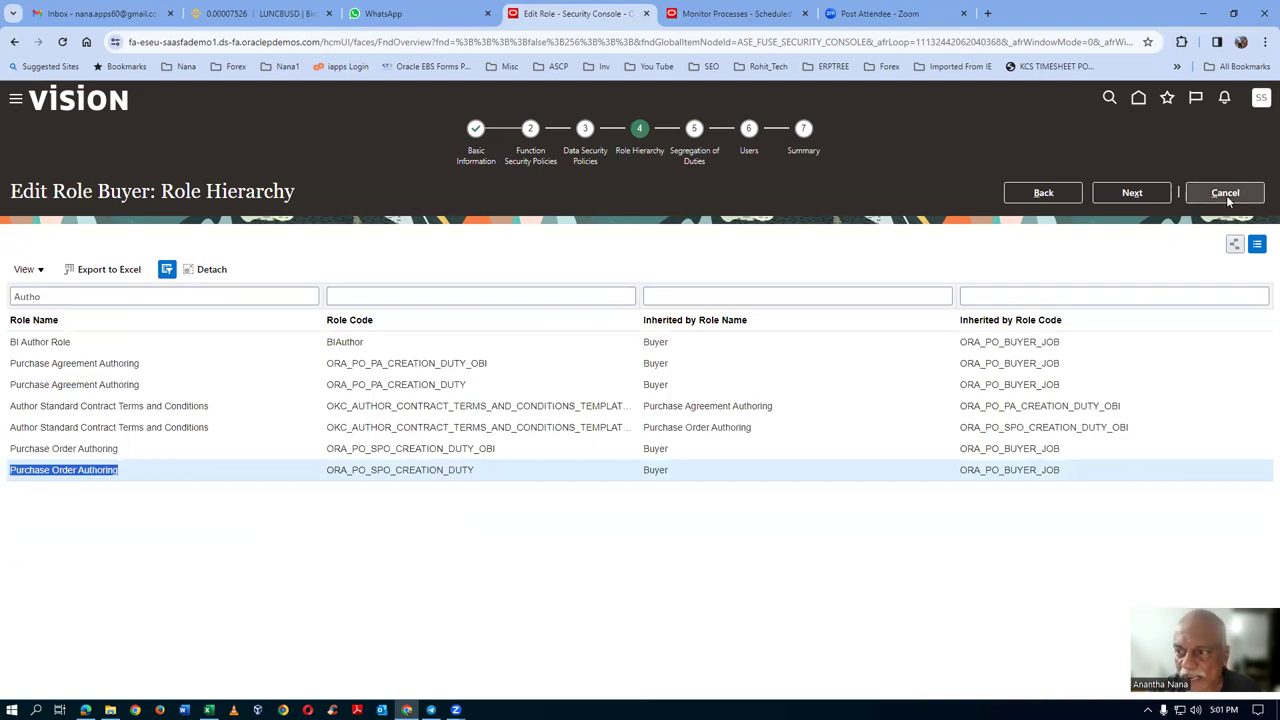
click(1226, 194)
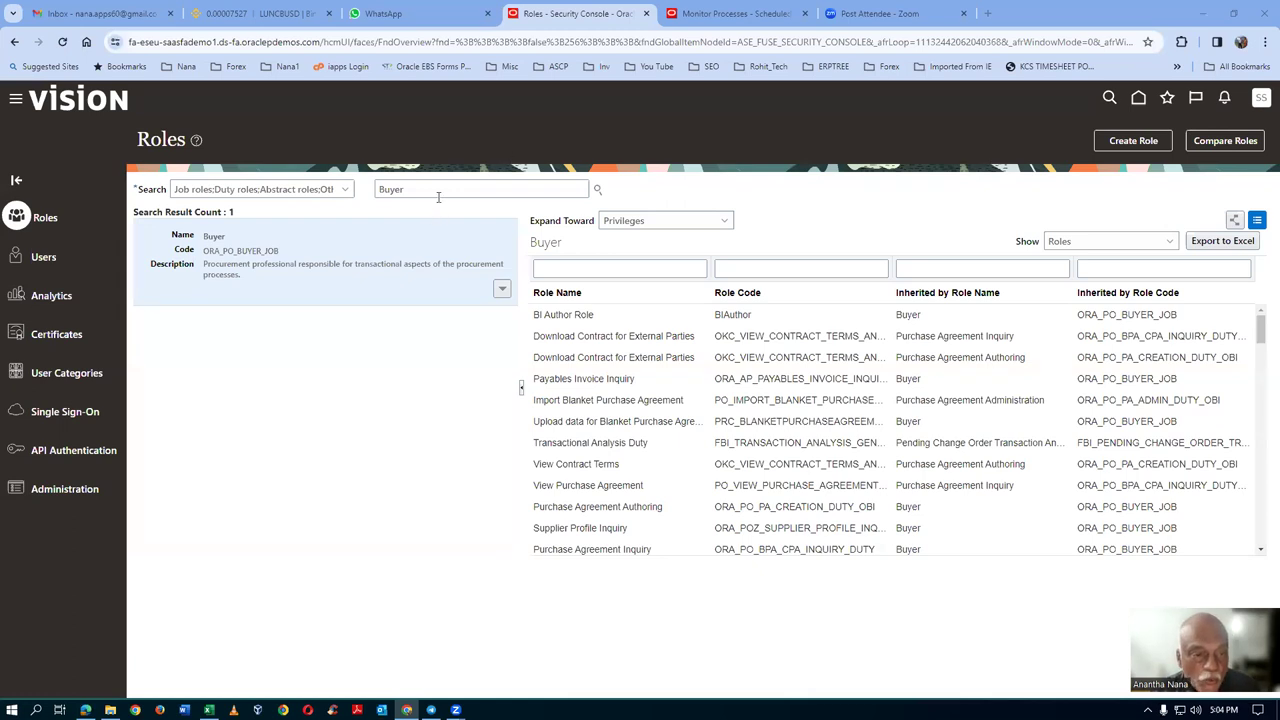
Step: Search for Purchase Order Authoring, pick ORA_PO_SPO_CREATION_DUTY, and choose Copy Role
drag(434, 189, 370, 202)
key(ctrl+v)
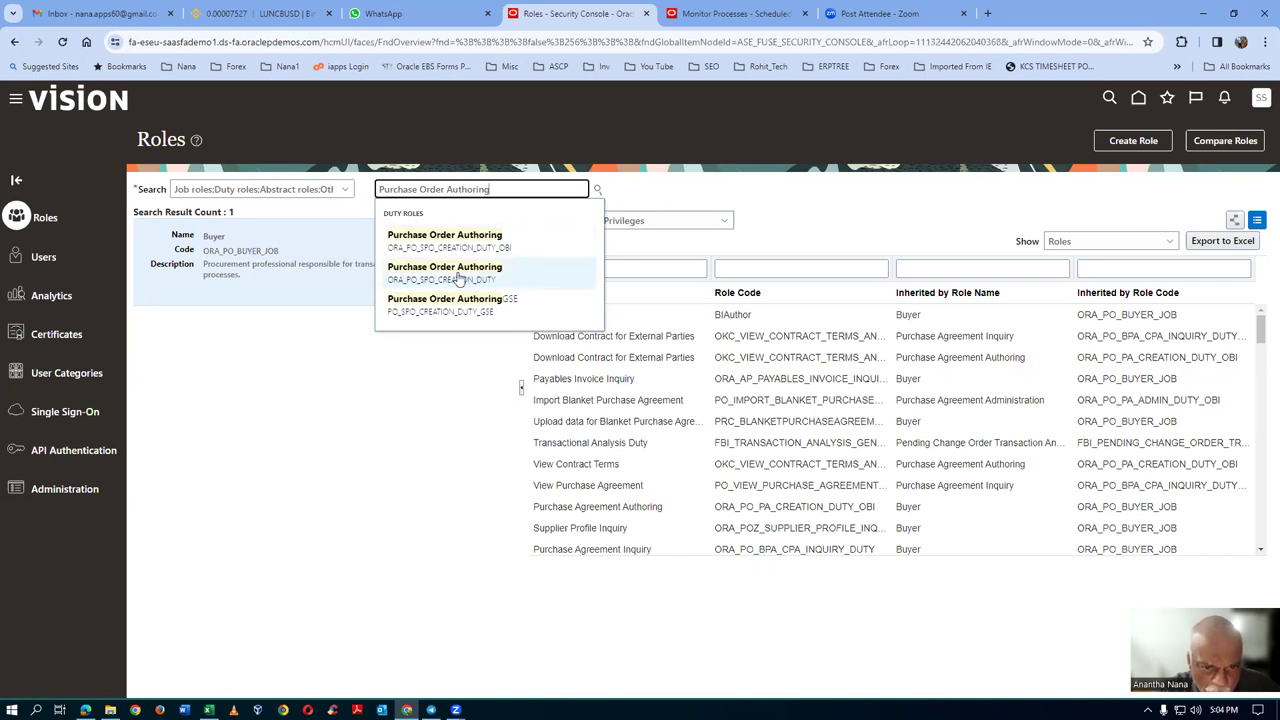
click(459, 280)
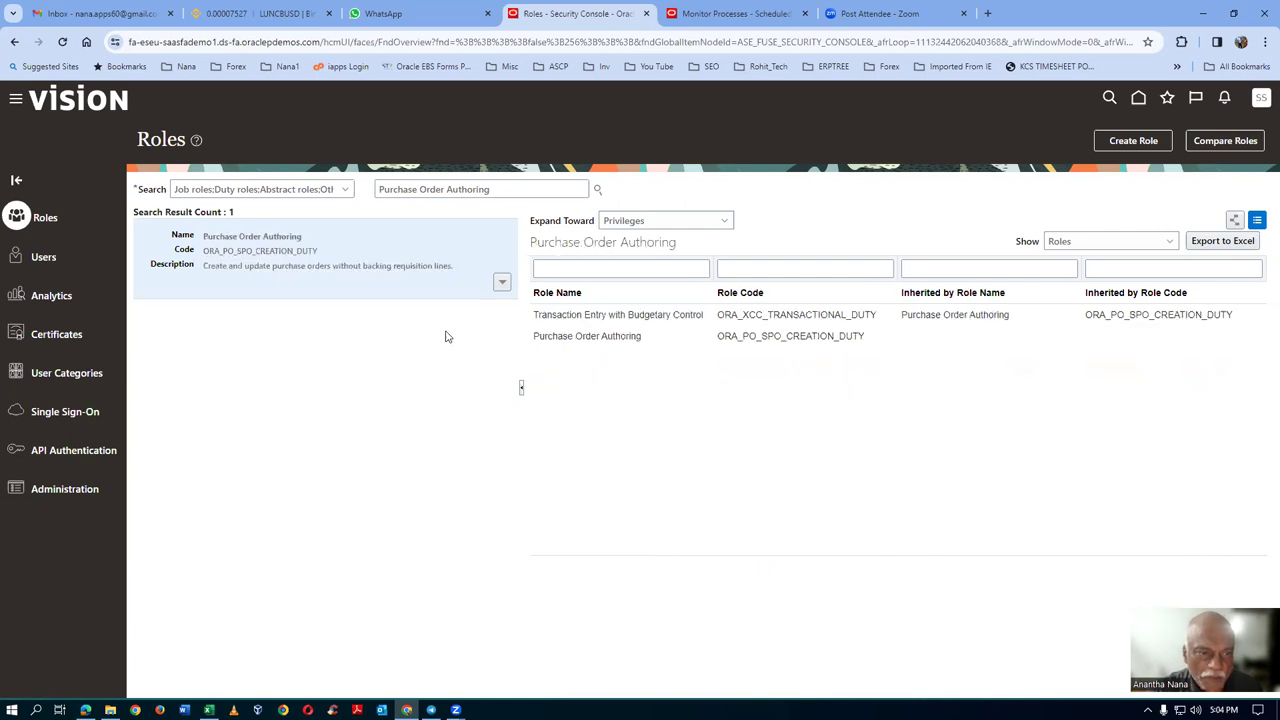
click(502, 283)
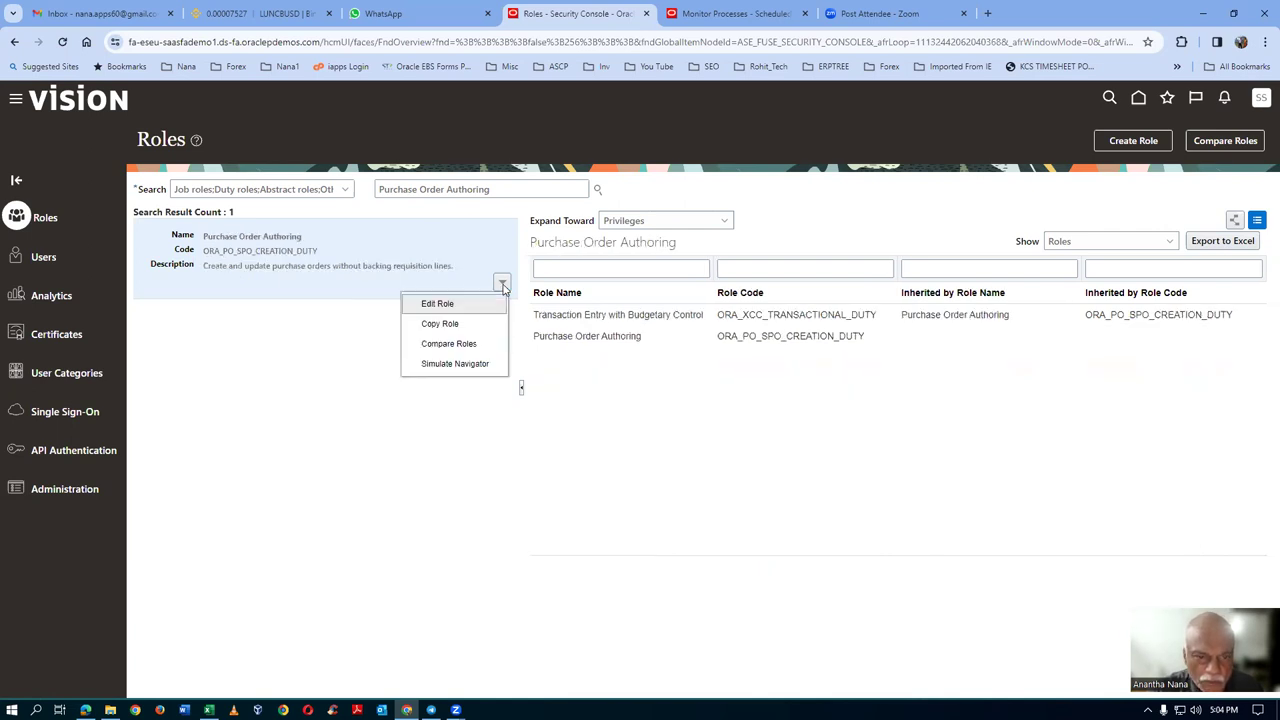
click(473, 322)
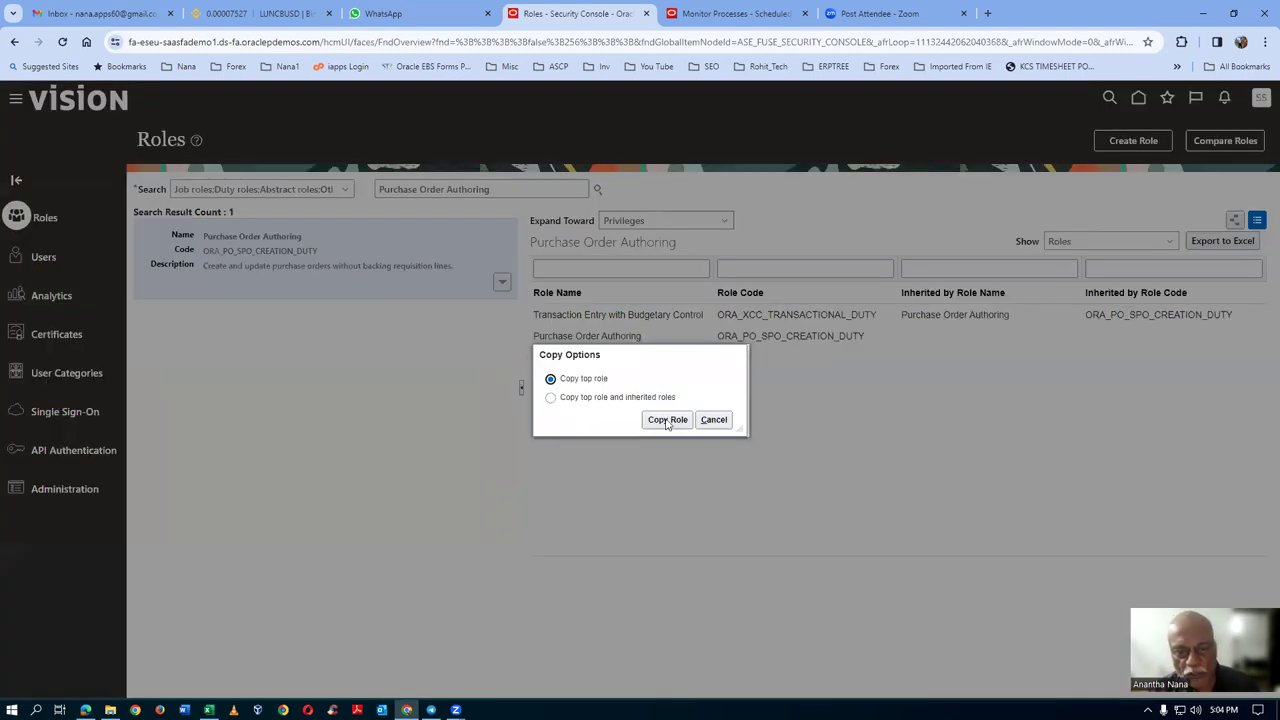
Step: Copy the top role only, prefixing the name with t01_ and the code with T01_
click(676, 421)
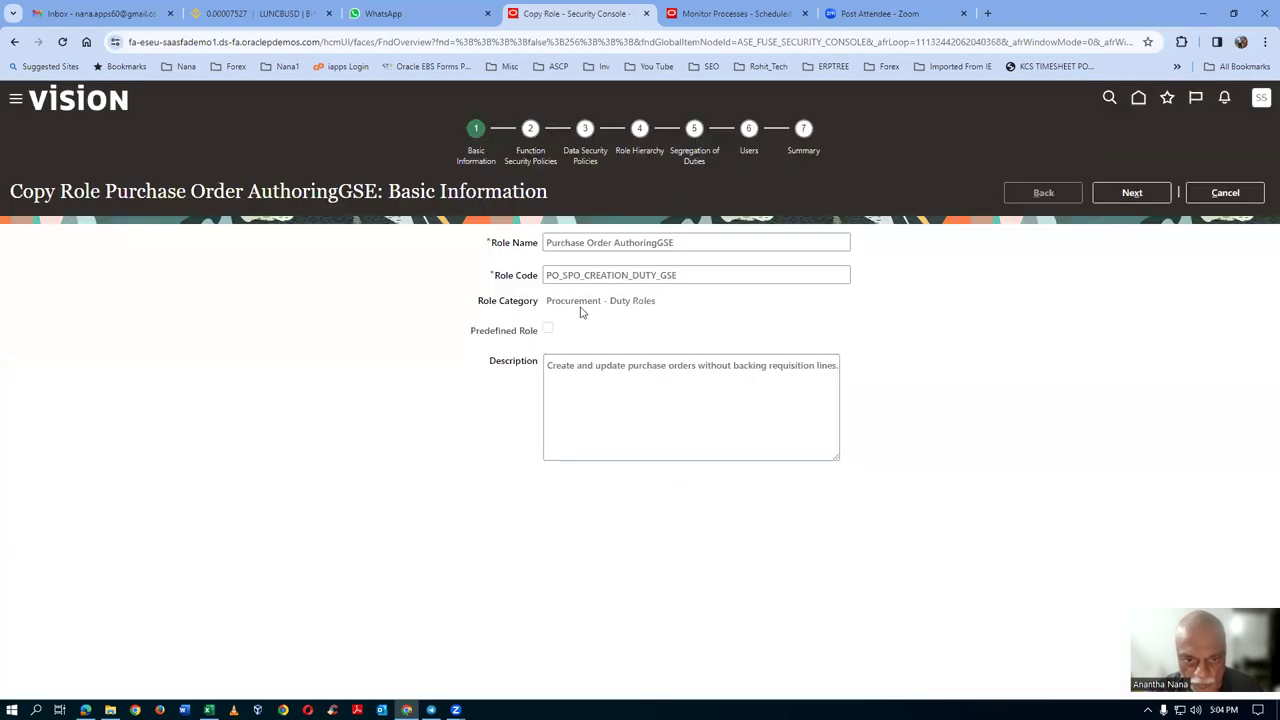
click(546, 243)
text(t01_)
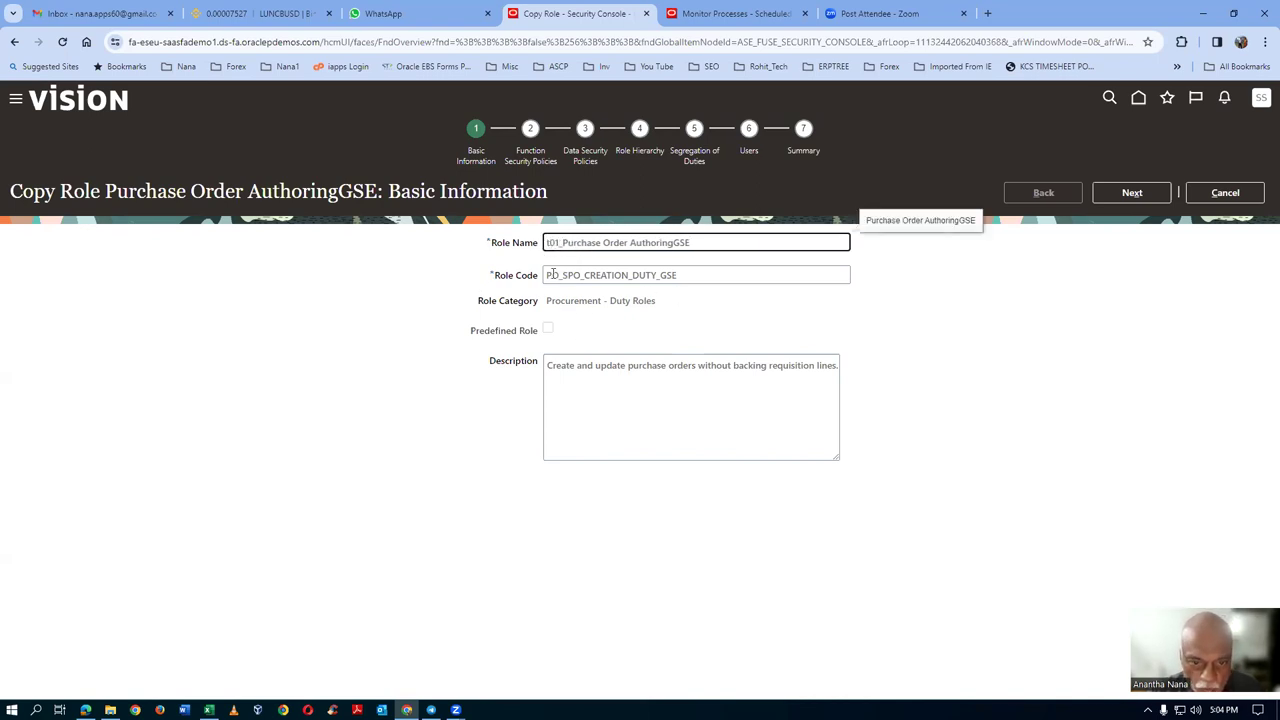
click(551, 275)
text(T01_)
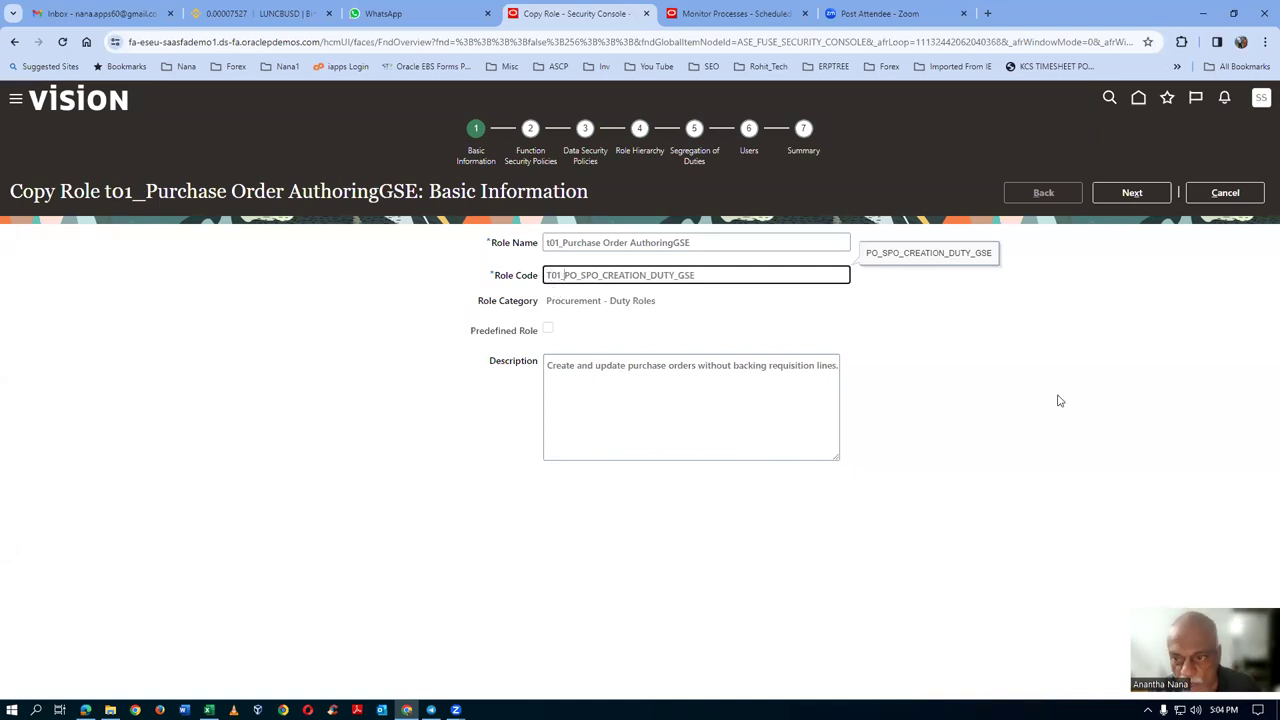
click(1143, 193)
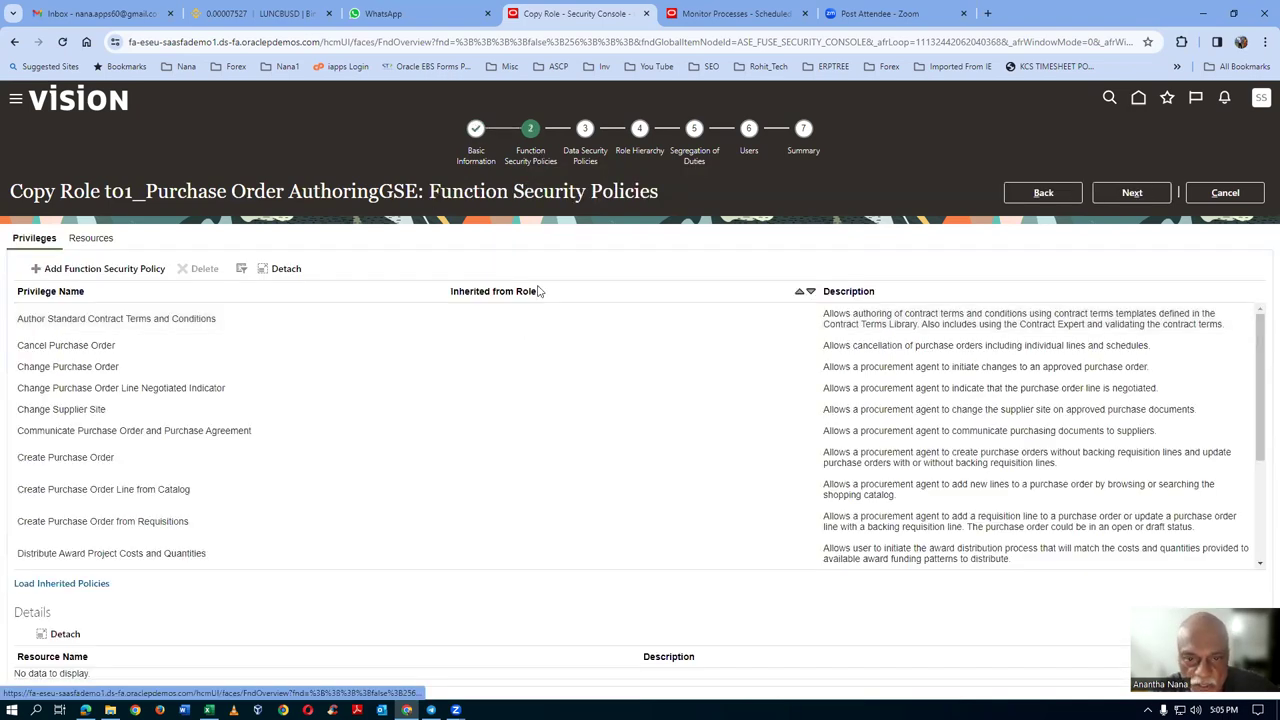
Step: Open the copy's Function Security Policies and show the Create Purchase Order privilege's details
click(637, 152)
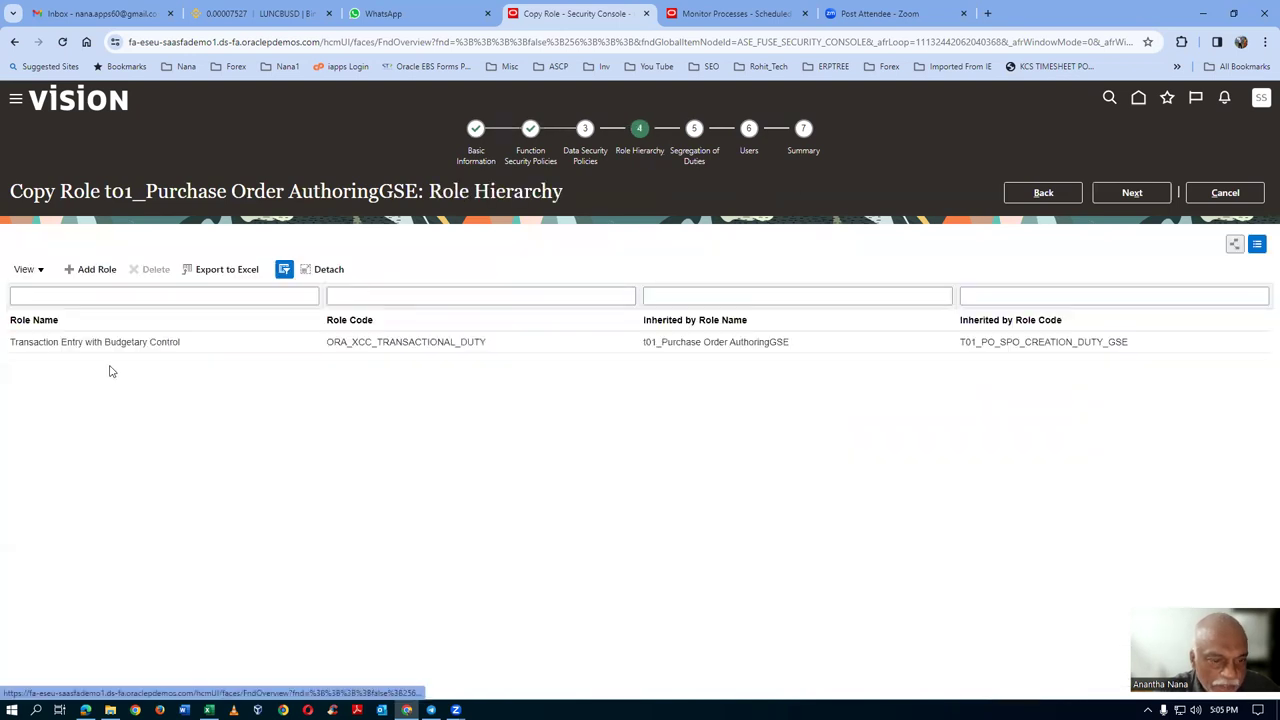
click(527, 163)
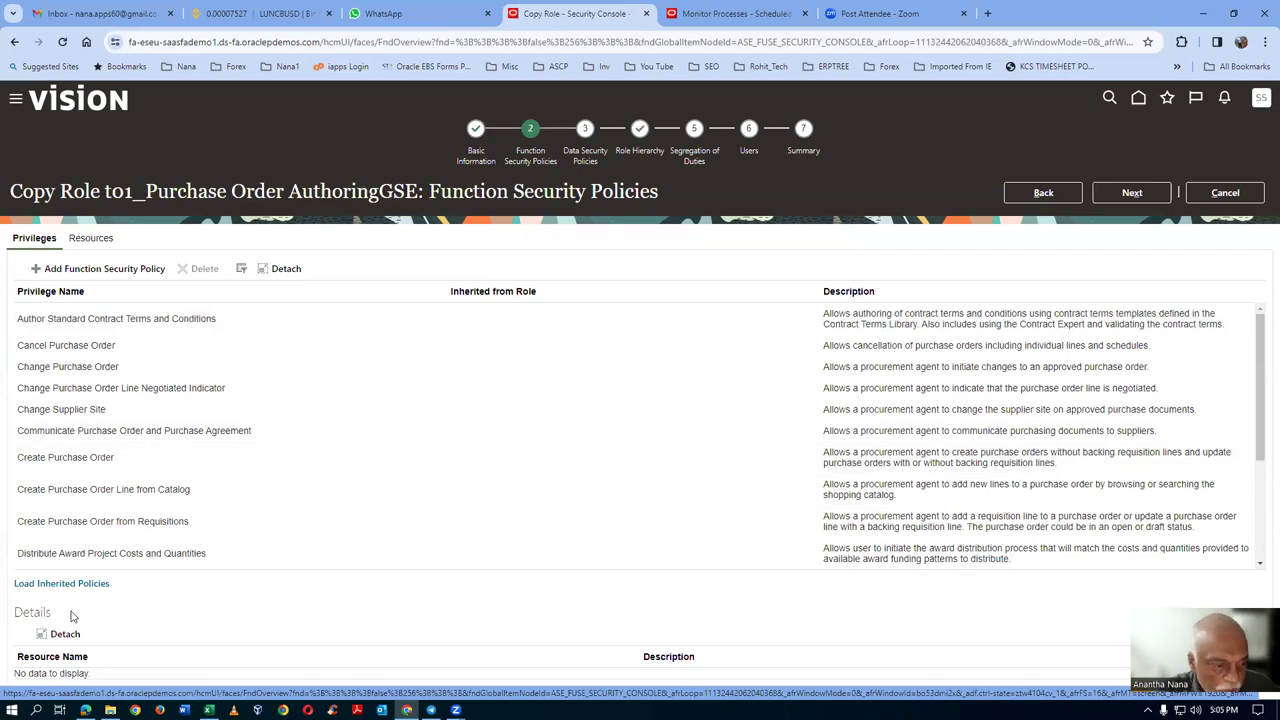
click(150, 460)
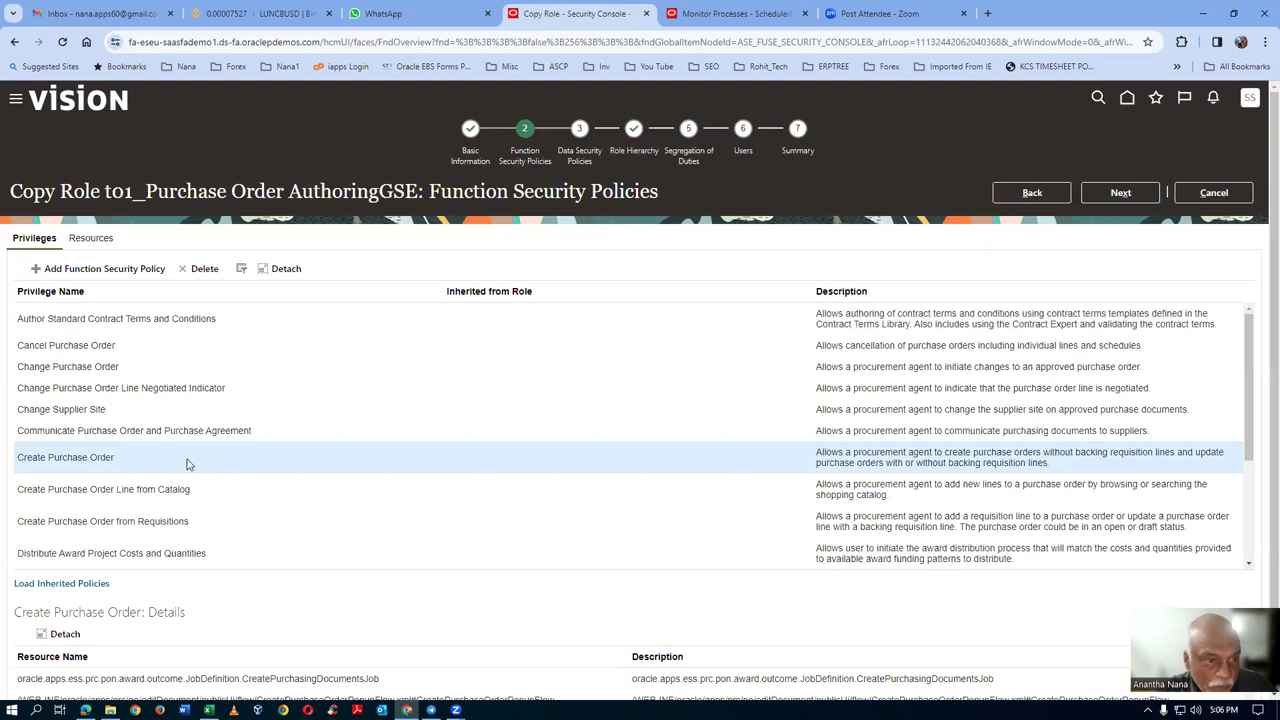
Step: Delete the Create Purchase Order privilege, then submit the copied role from Summary
click(198, 270)
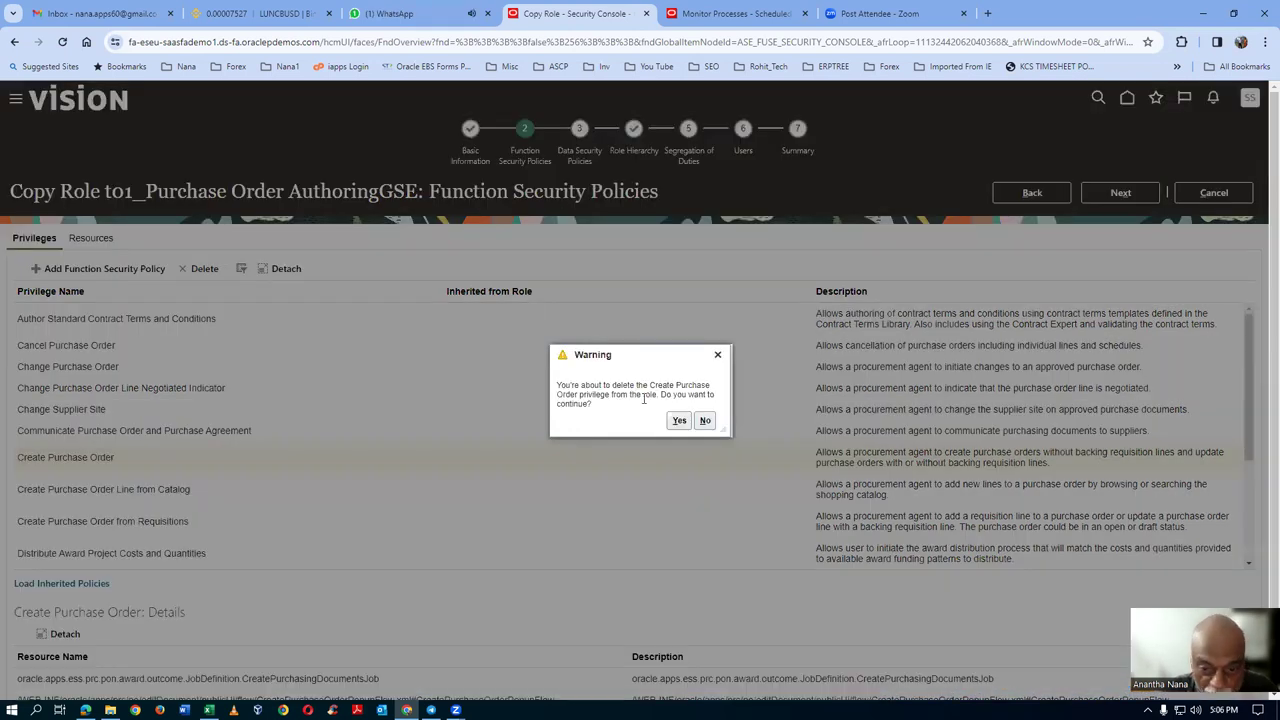
click(679, 420)
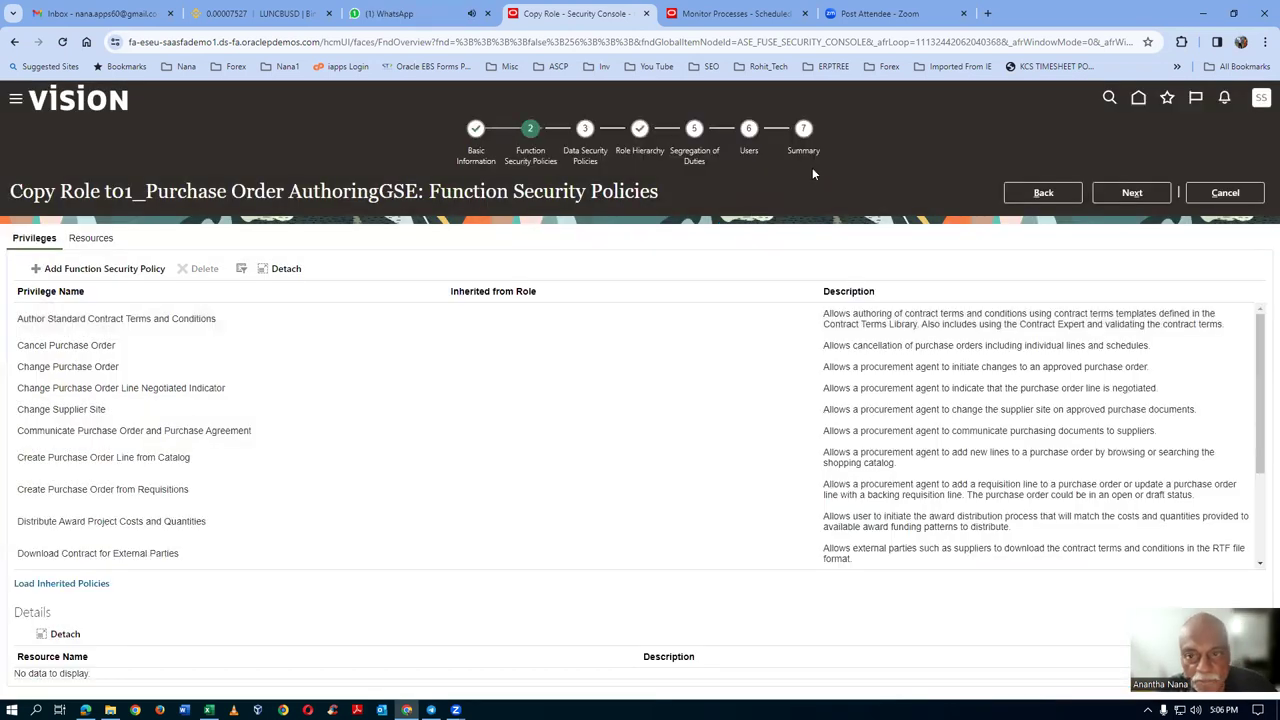
click(805, 152)
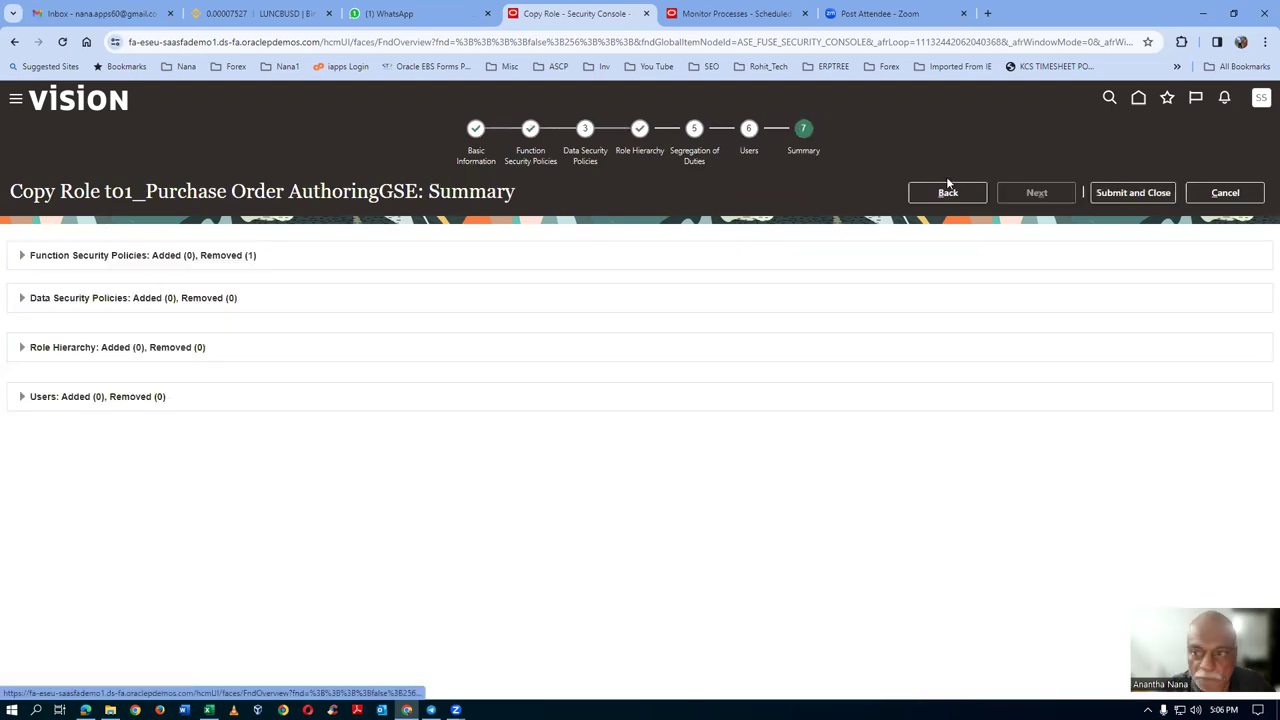
click(1143, 193)
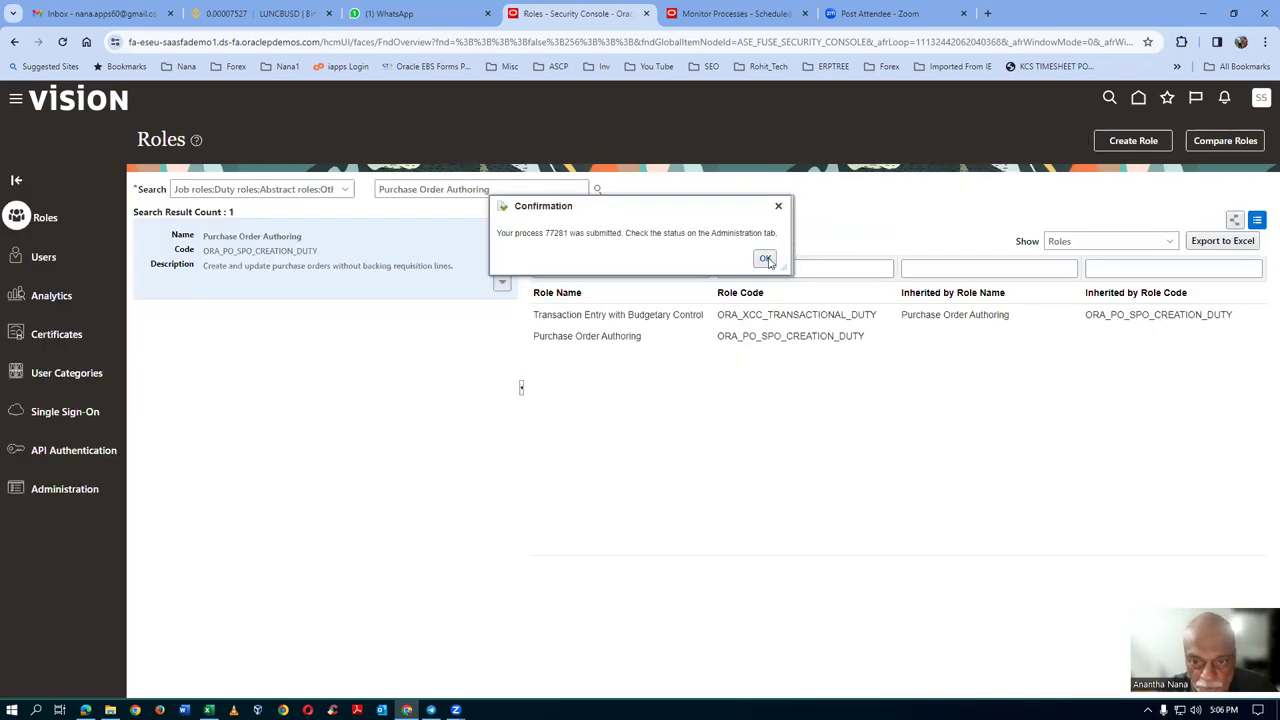
click(765, 259)
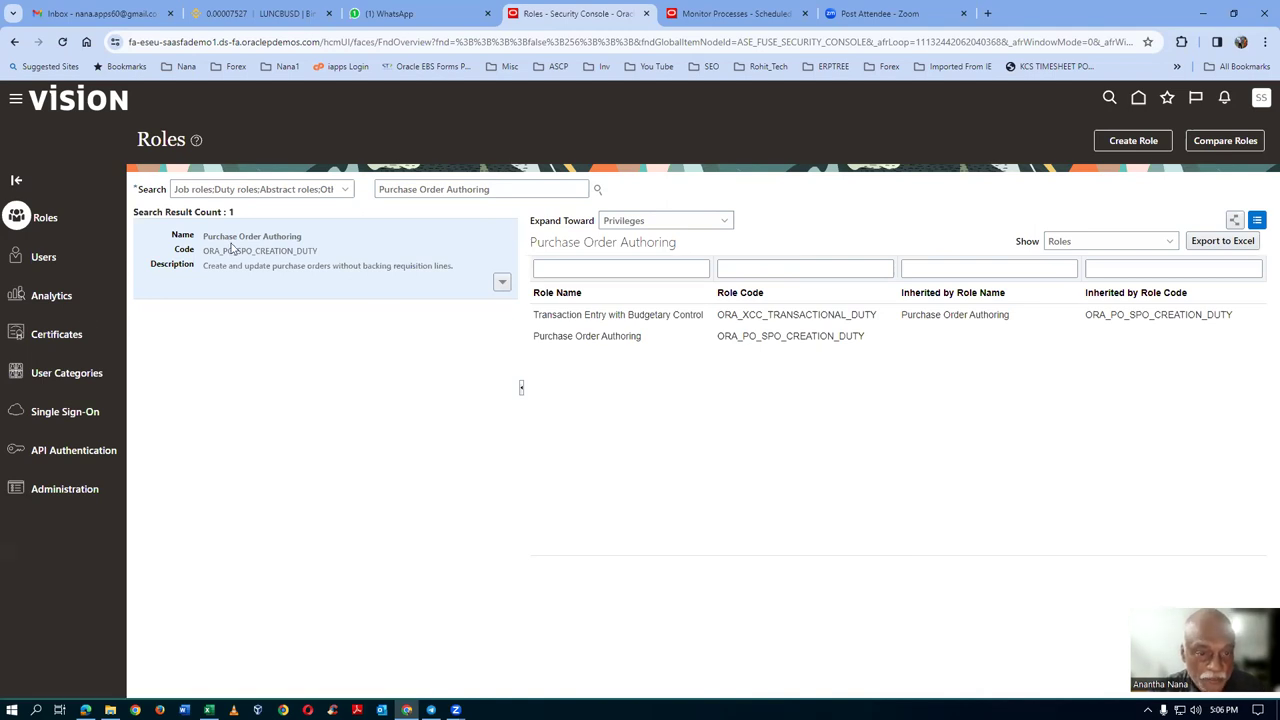
text(Buyer)
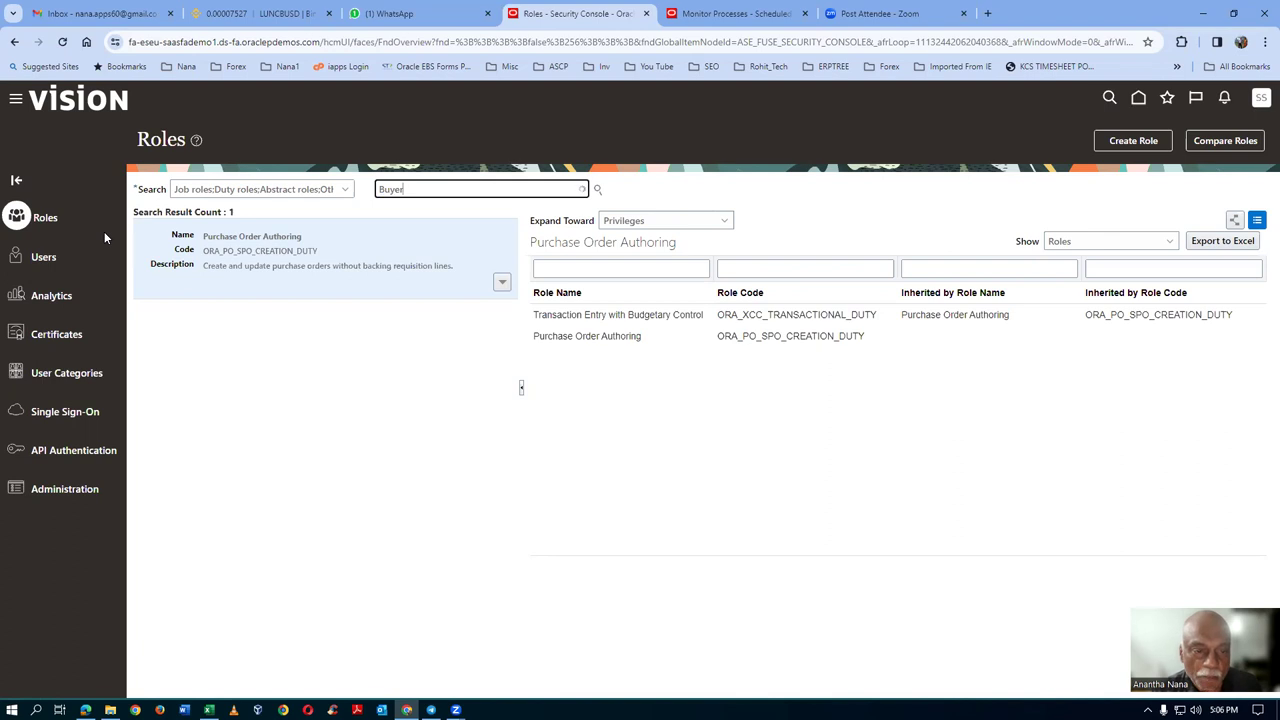
Step: Search for Buyer and start copying the Buyer job role as BuyerGSE
key(Return)
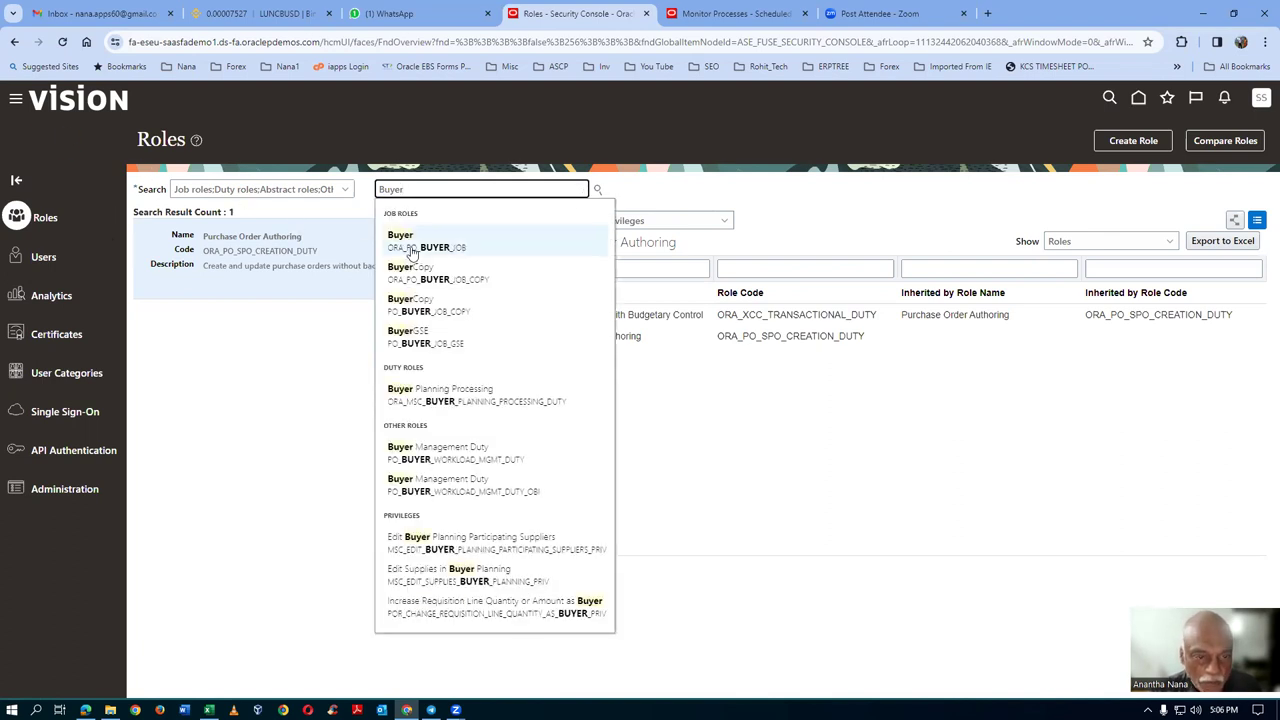
click(411, 252)
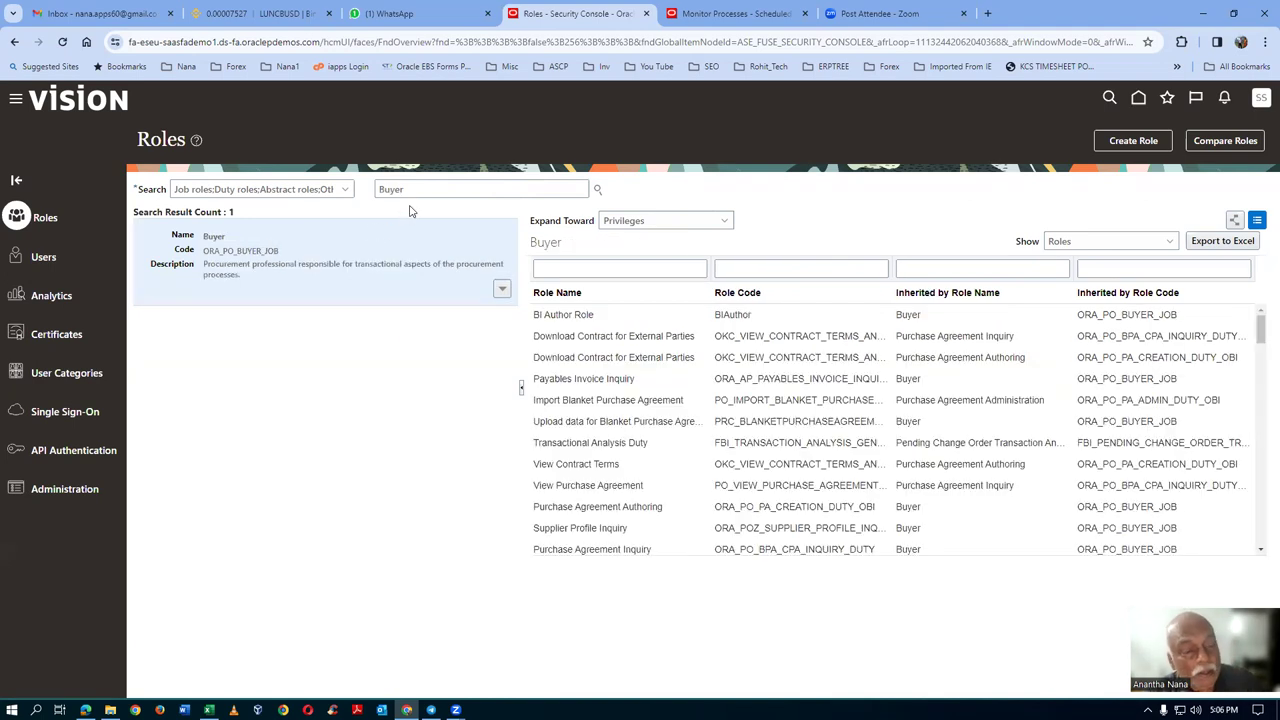
click(503, 290)
click(440, 331)
click(670, 420)
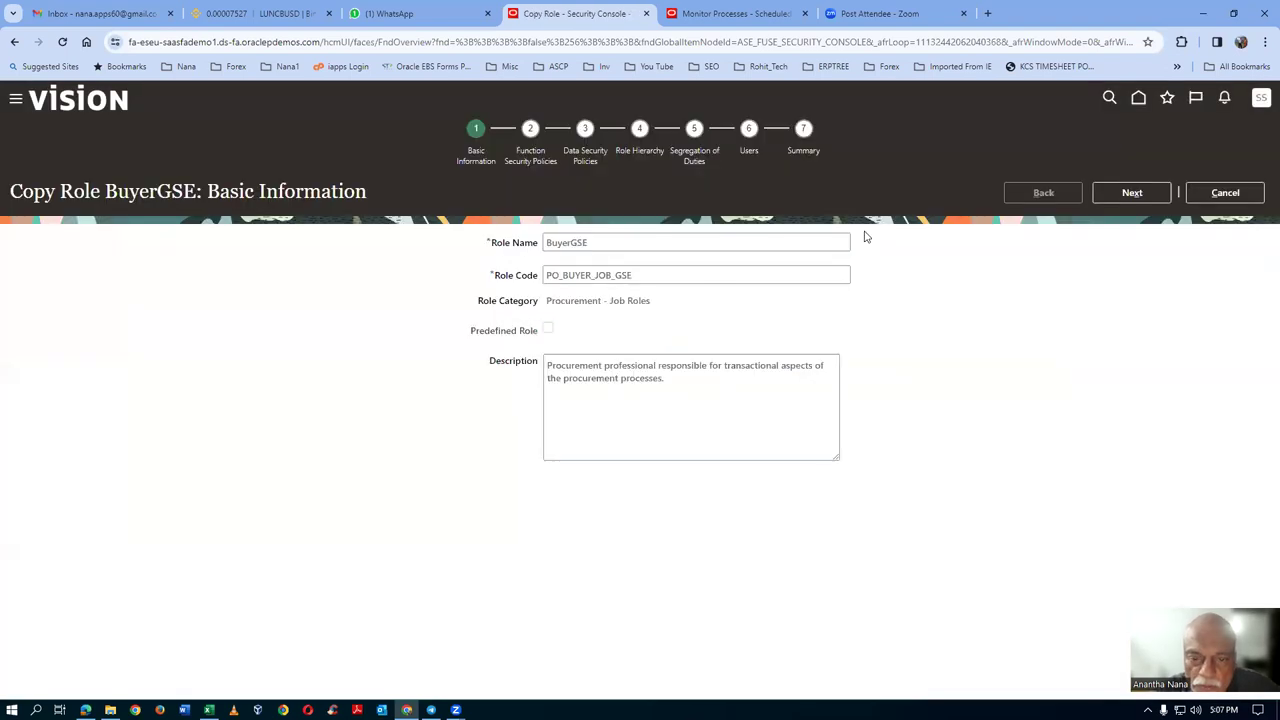
Step: Name the copy t01_BuyerGSE with code T01_PO_BUYER_JOB_GSE and go to Role Hierarchy
click(547, 247)
text(t01_)
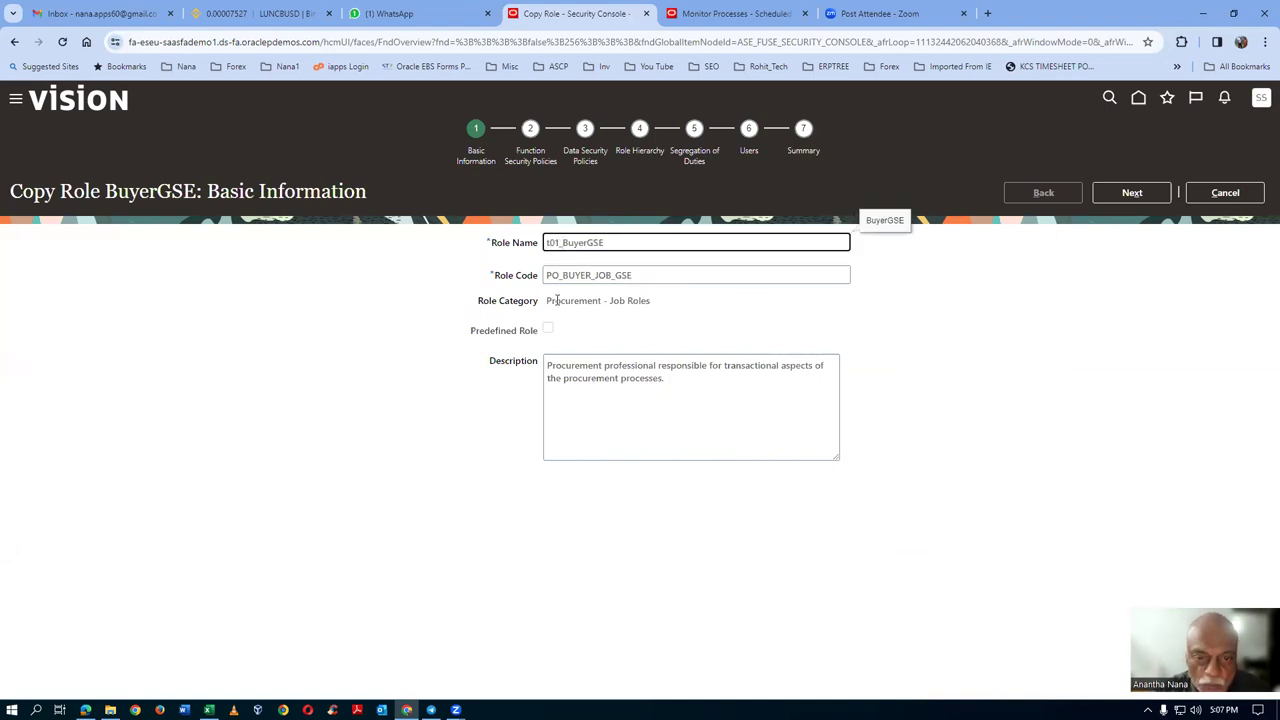
click(545, 276)
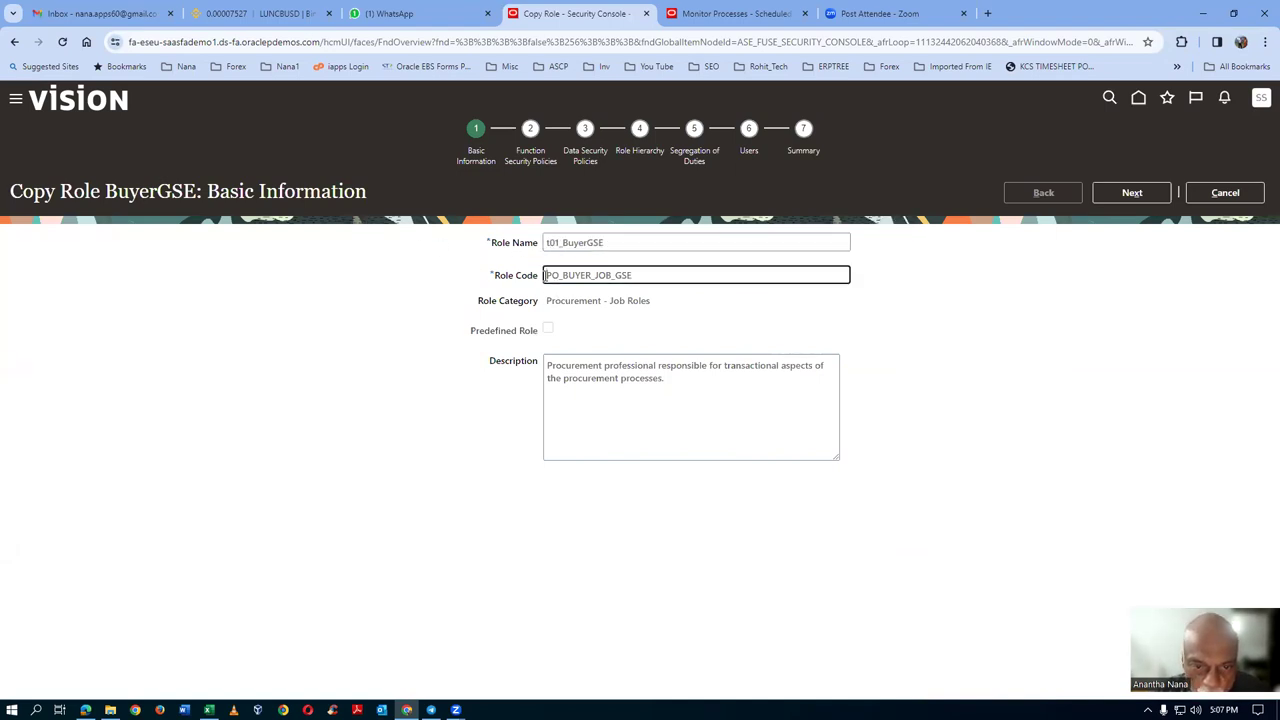
text(T01_)
click(1090, 380)
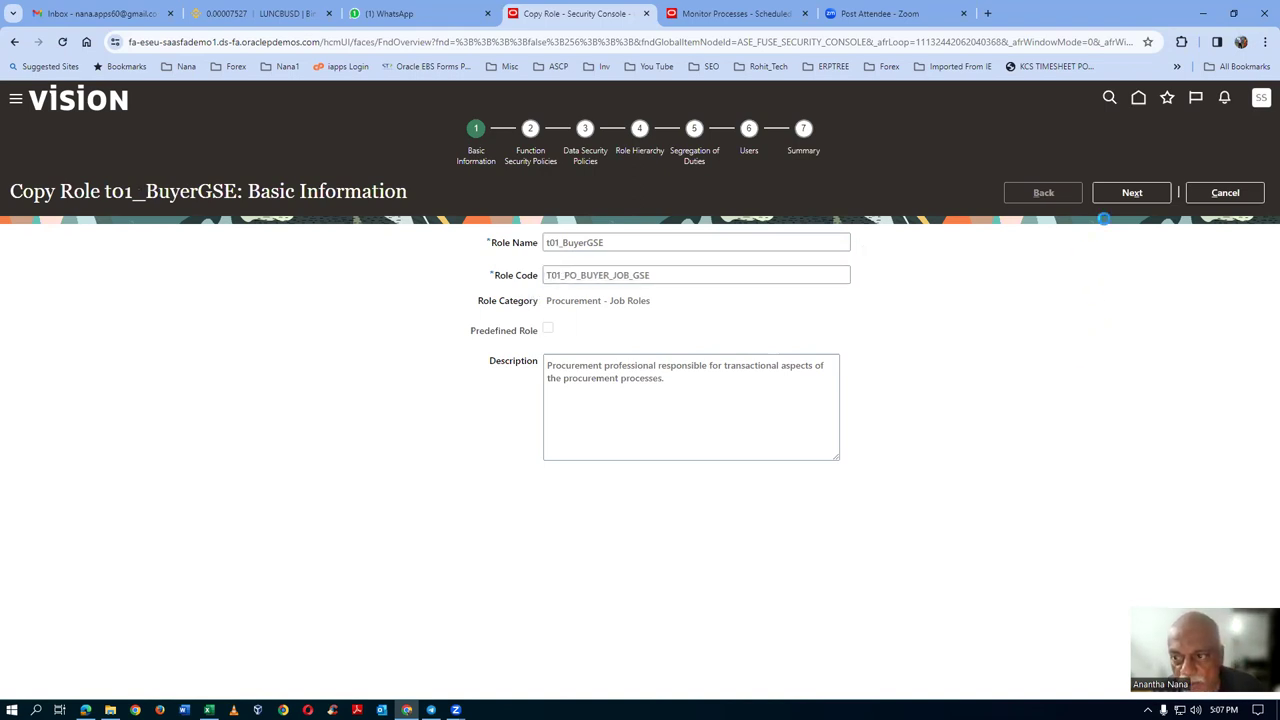
click(1146, 195)
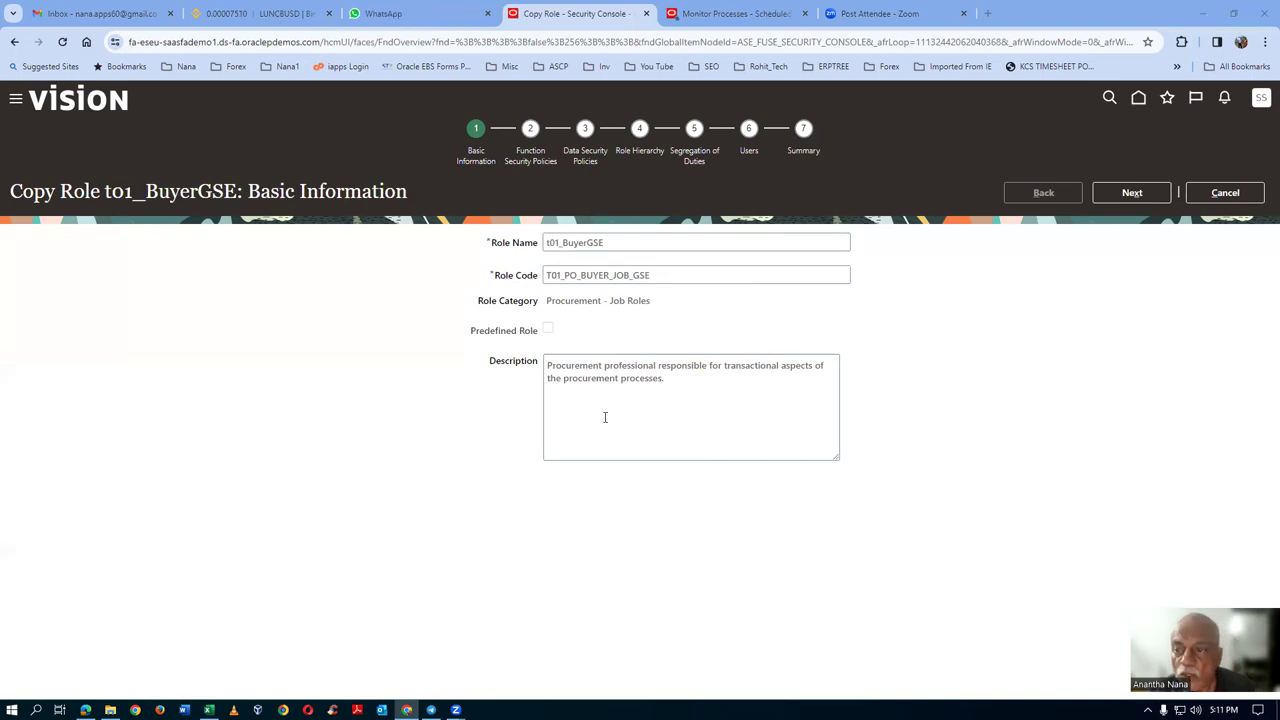
click(642, 152)
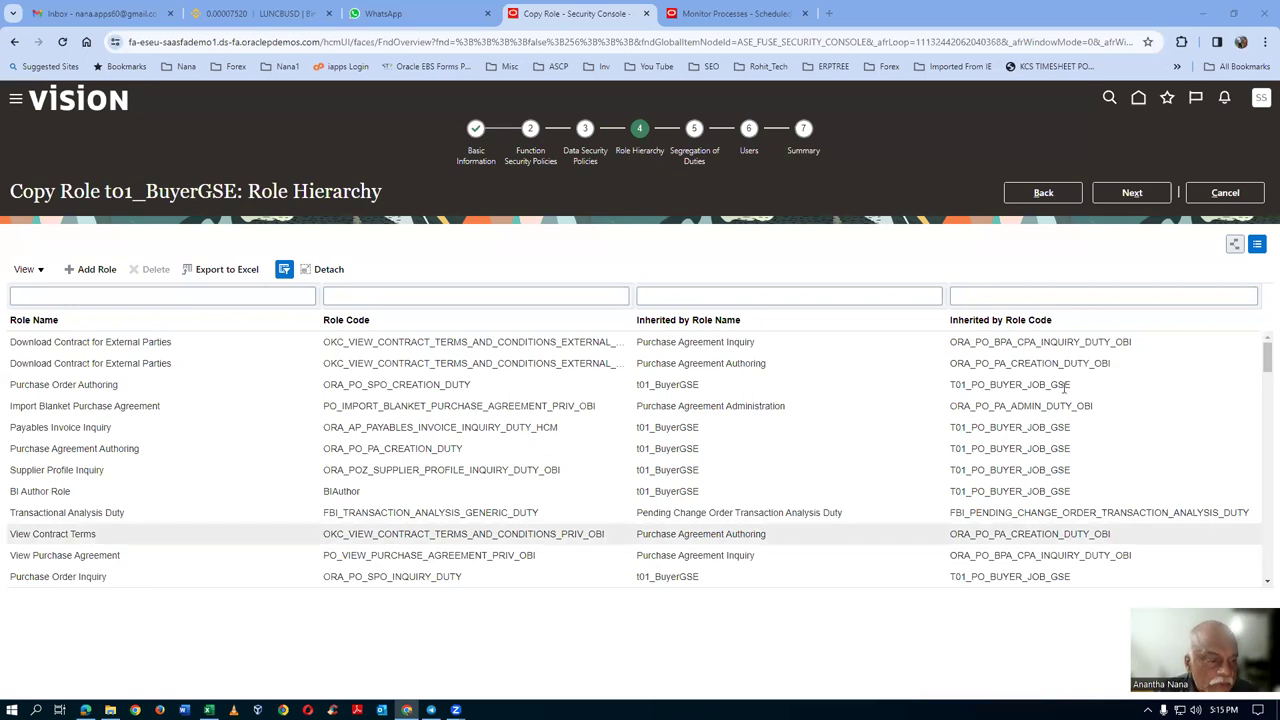
Step: Filter the hierarchy by 'Purchase' and delete the Purchase Order Authoring membership
click(43, 297)
text(Purchase)
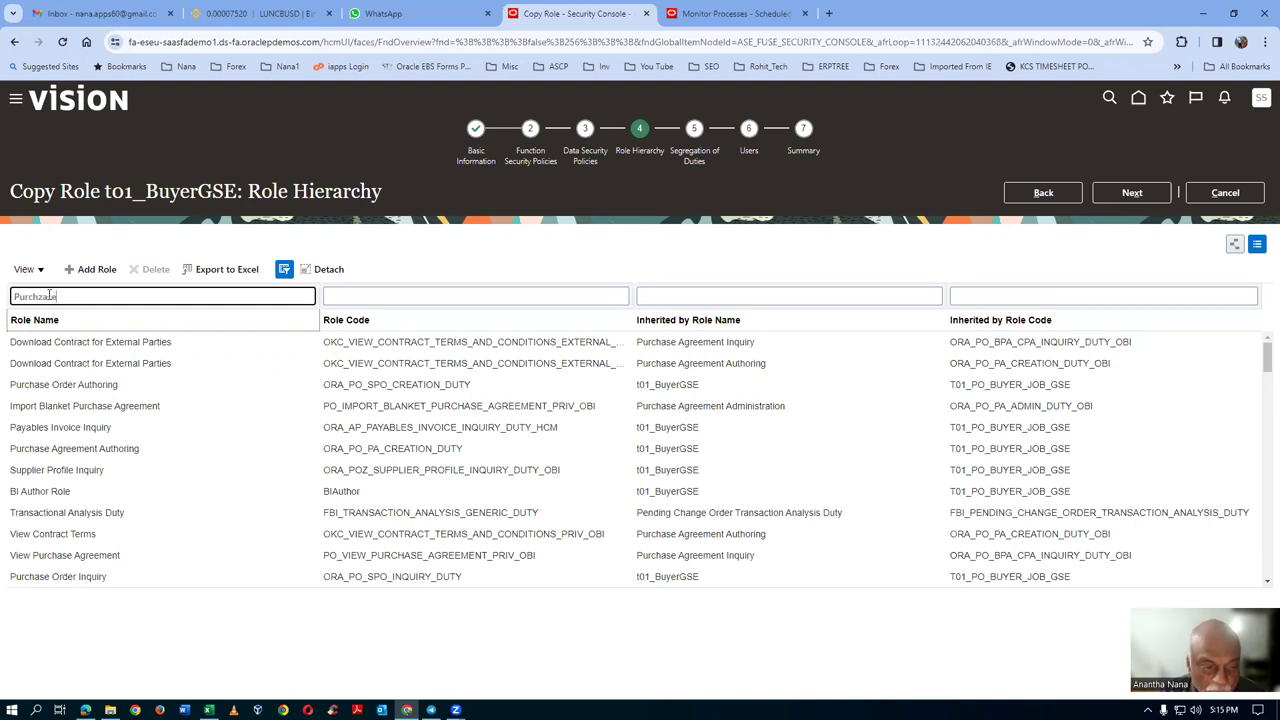
key(BackSpace)
key(BackSpace)
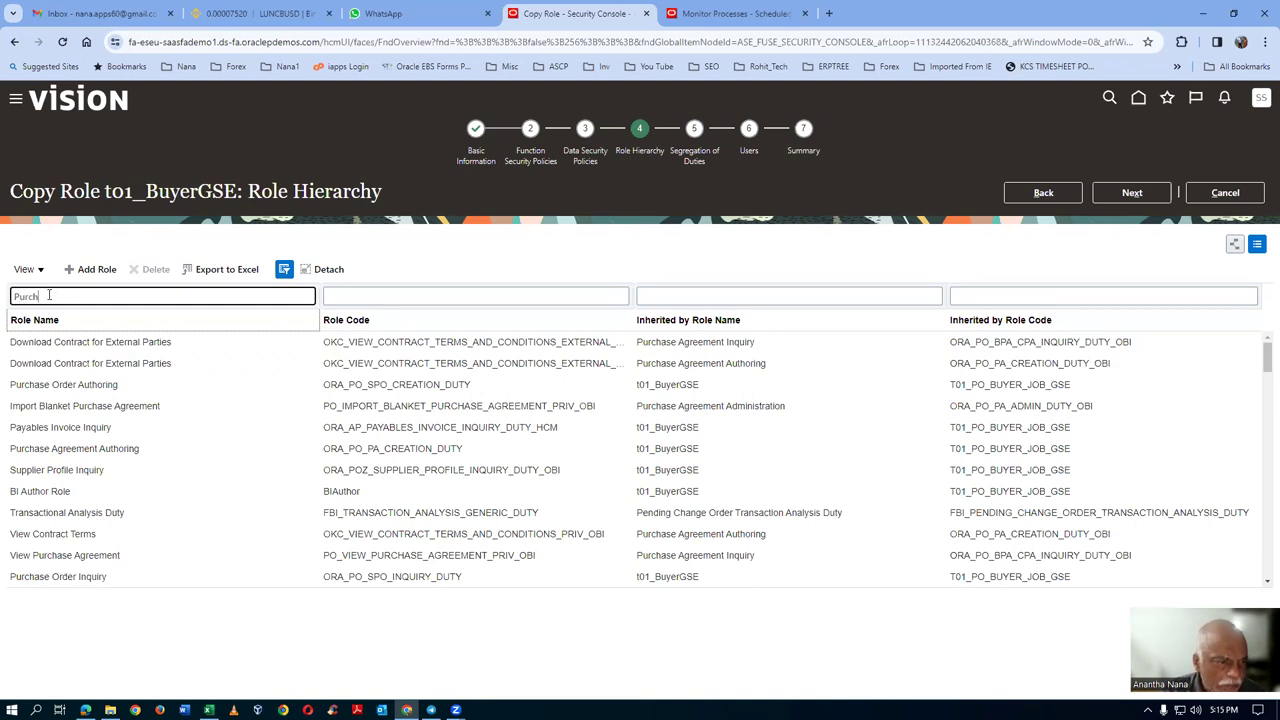
text(ase)
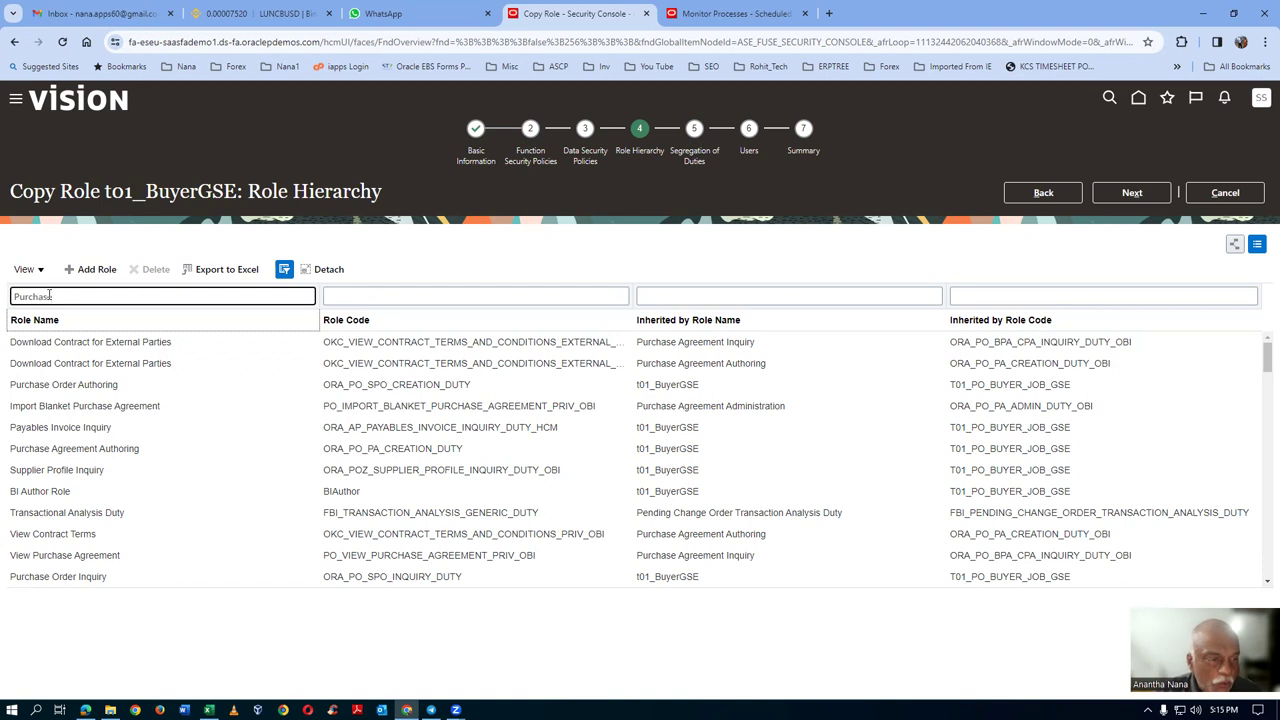
key(Return)
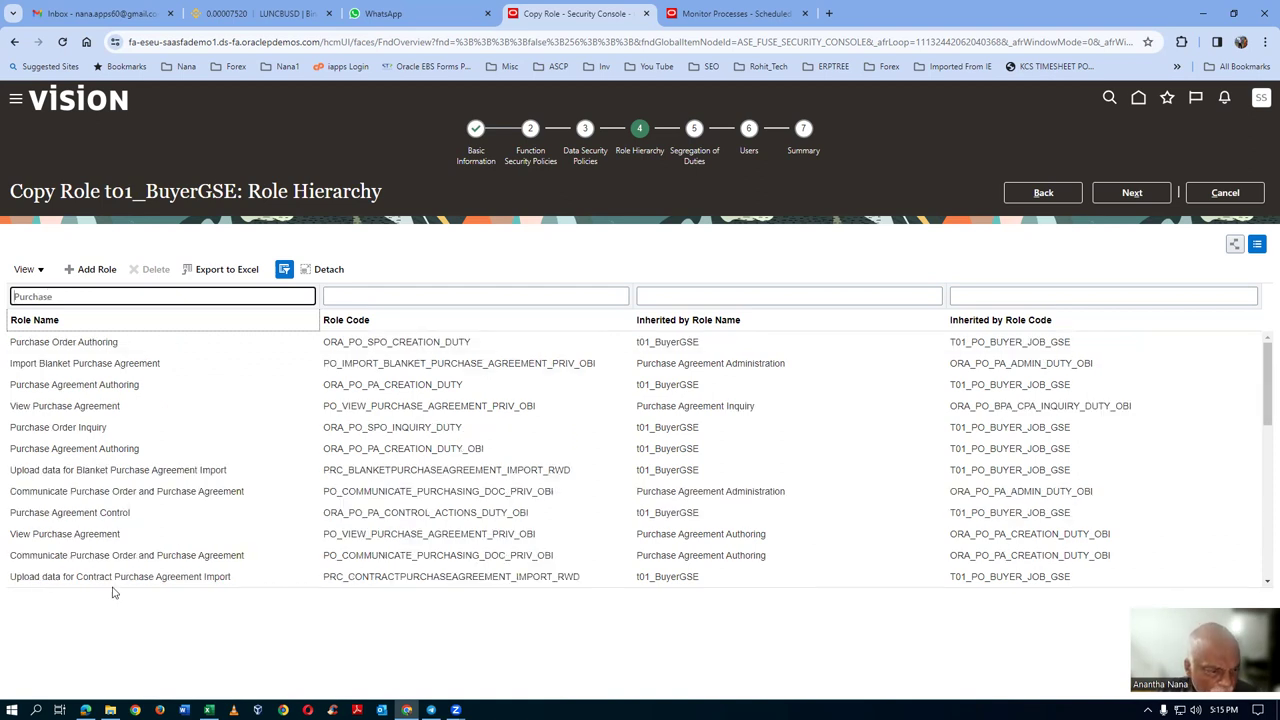
click(140, 345)
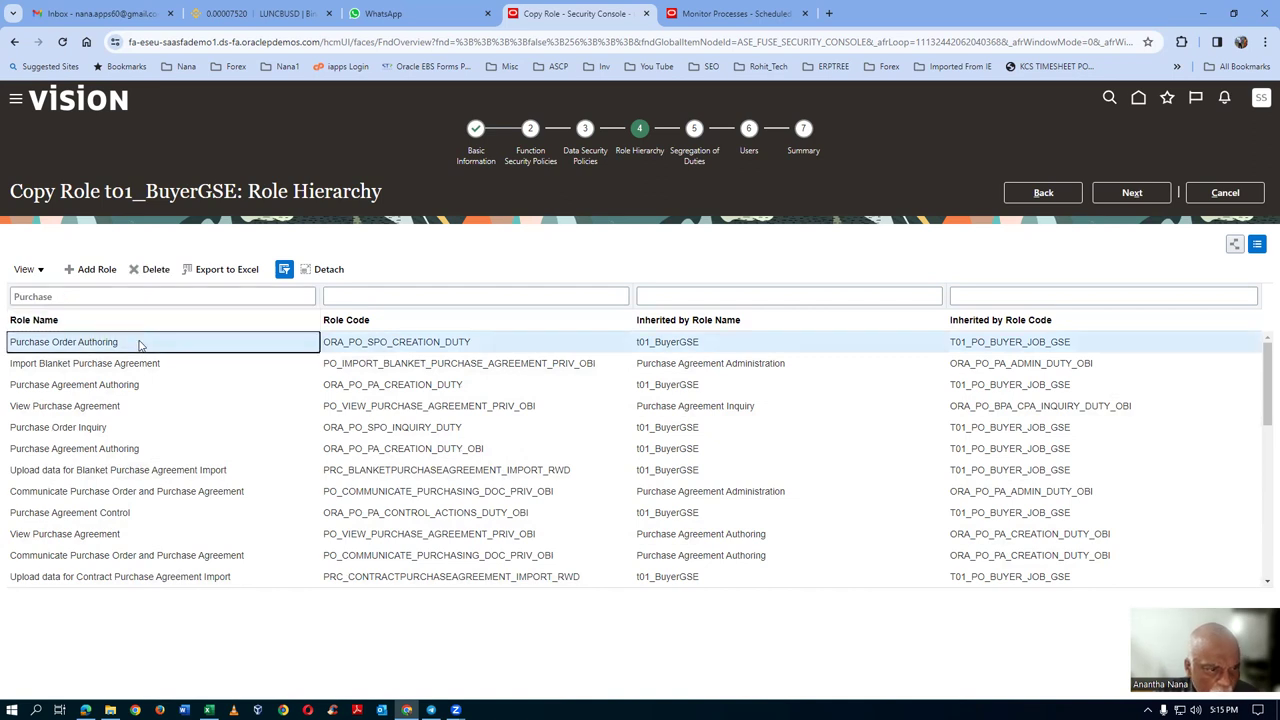
click(155, 270)
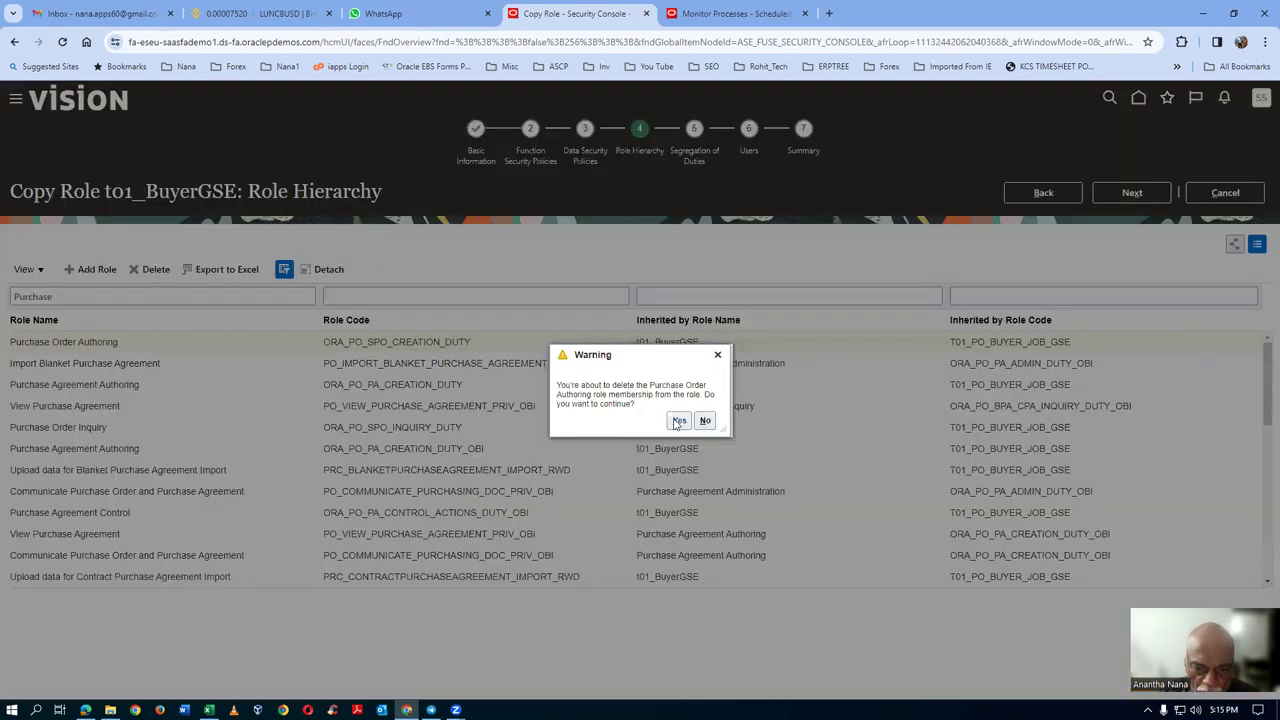
click(676, 422)
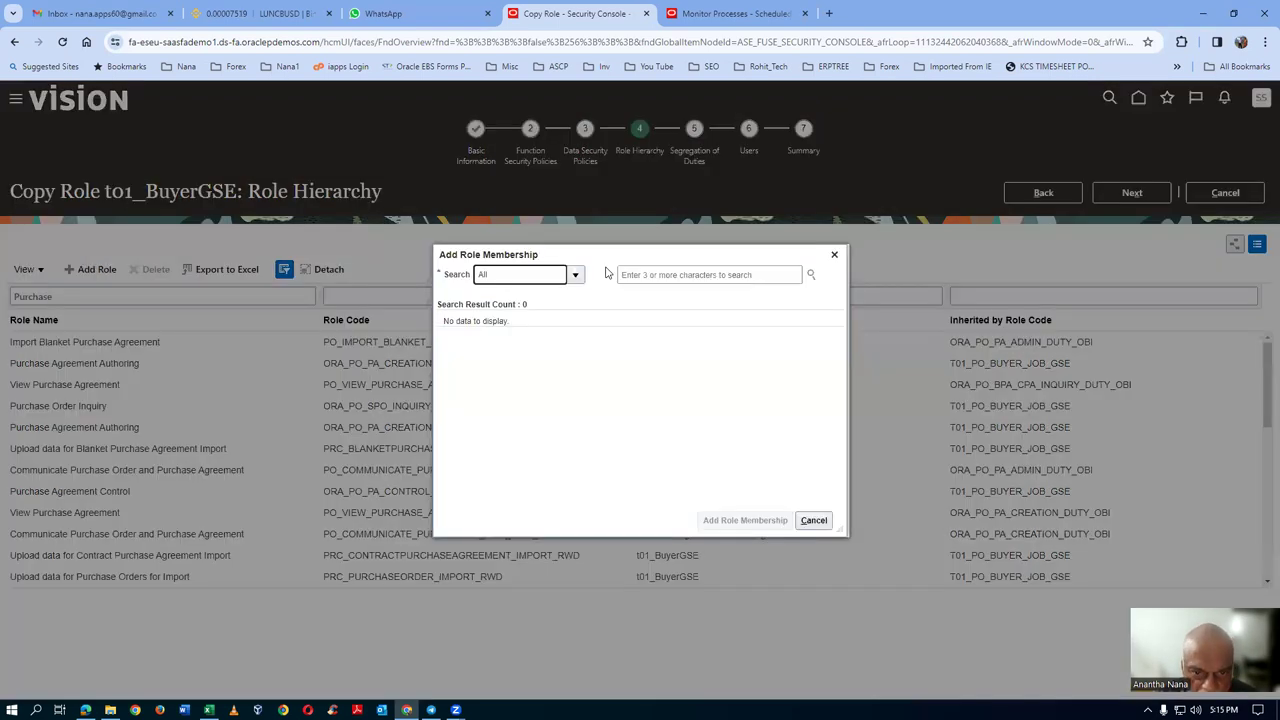
Step: Add t01_Purchase Order AuthoringGSE as an inherited role, filter by 't01', and go to Summary
click(640, 275)
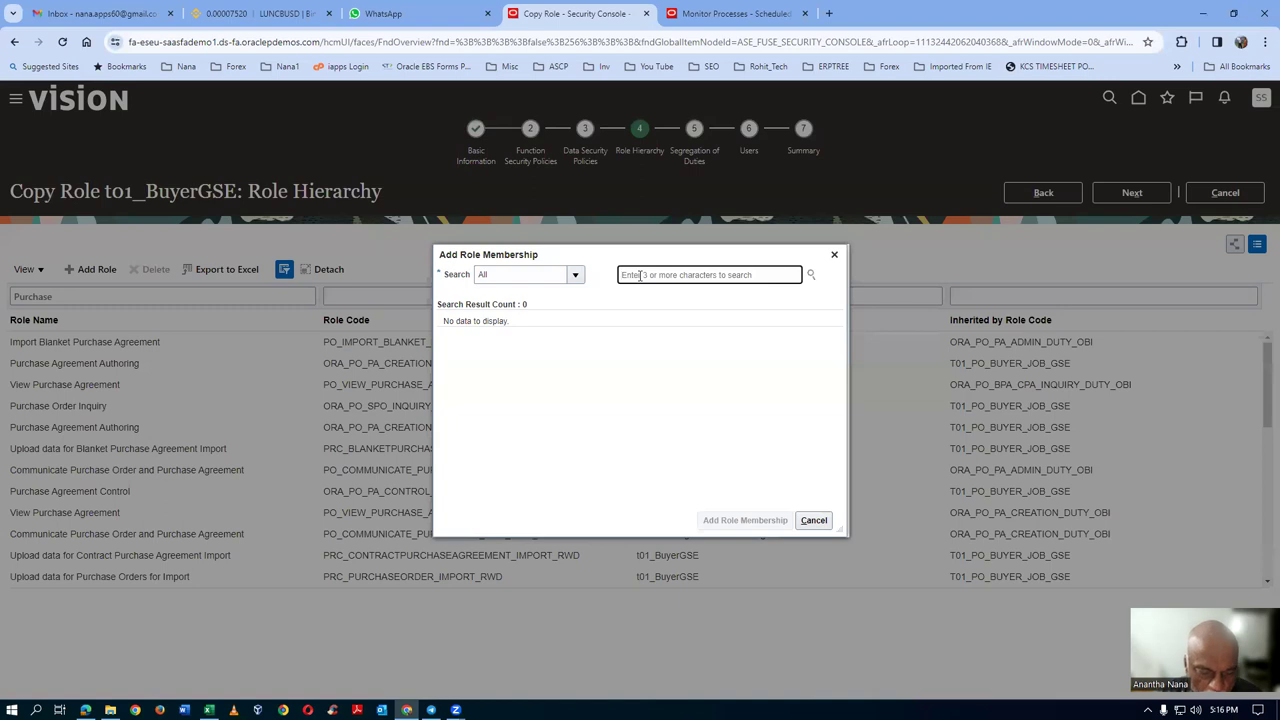
text(t01)
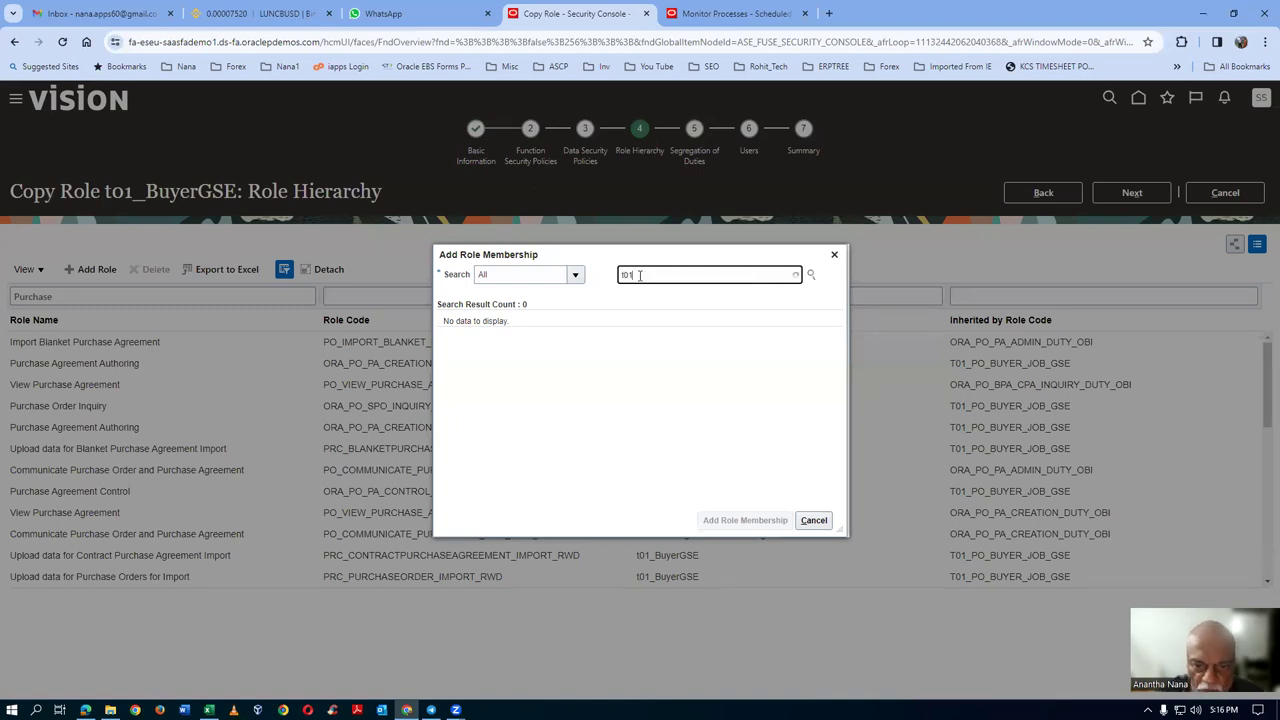
key(Return)
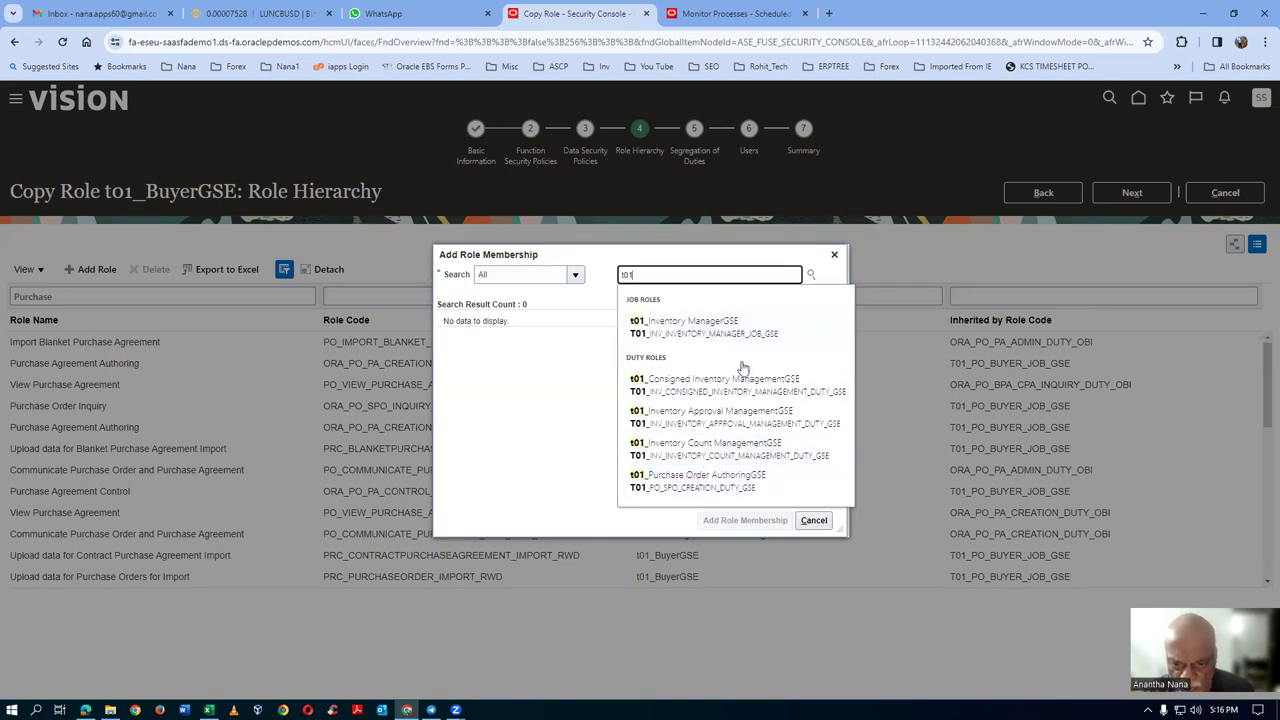
click(737, 479)
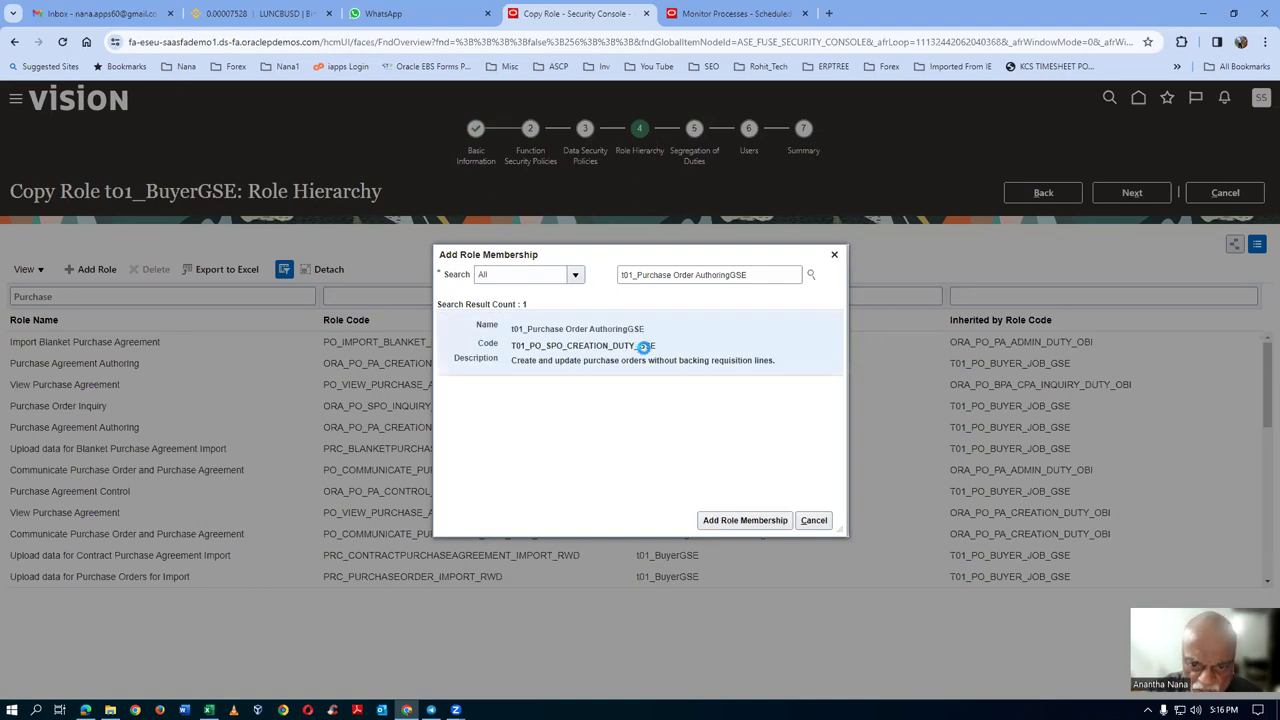
click(724, 522)
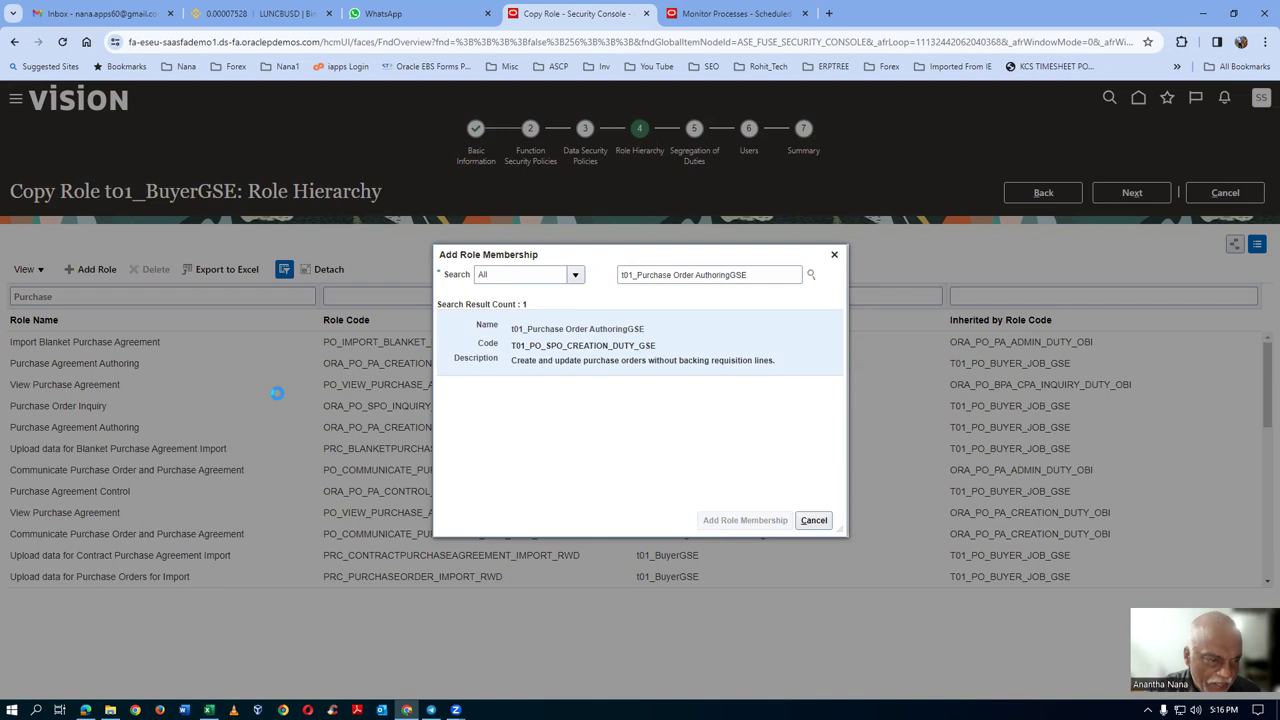
click(834, 254)
double_click(64, 296)
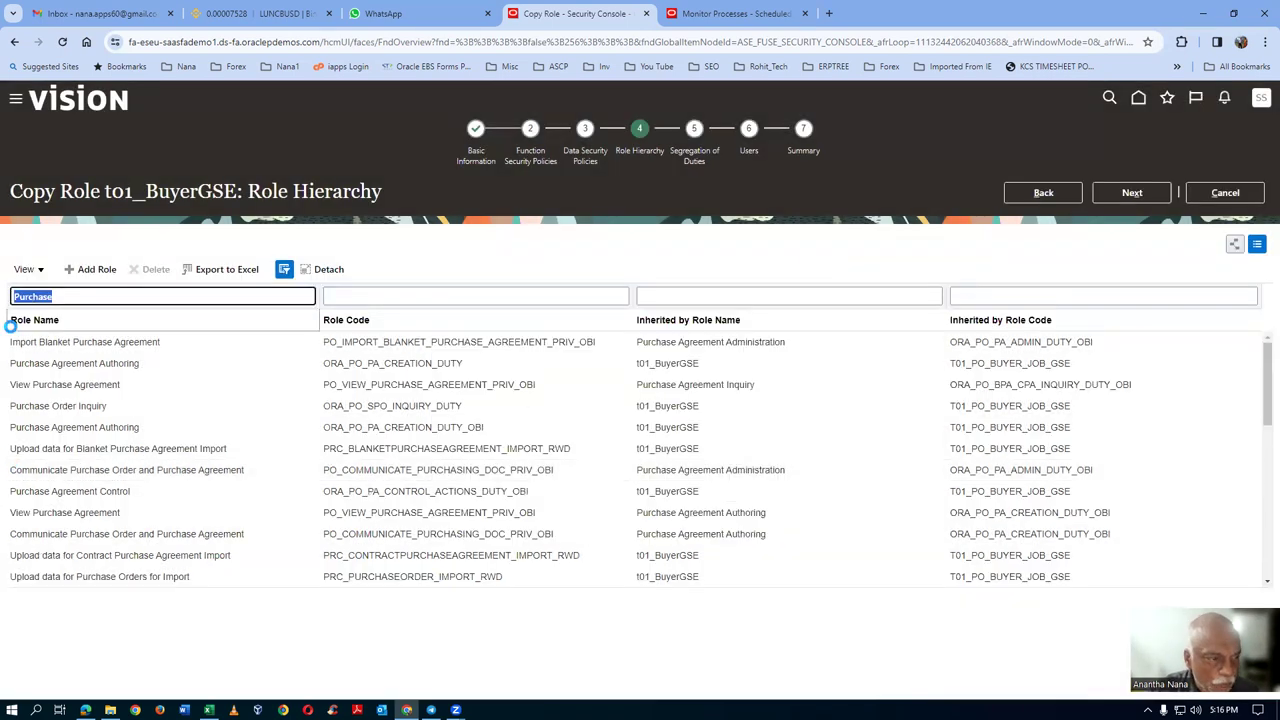
text(t01)
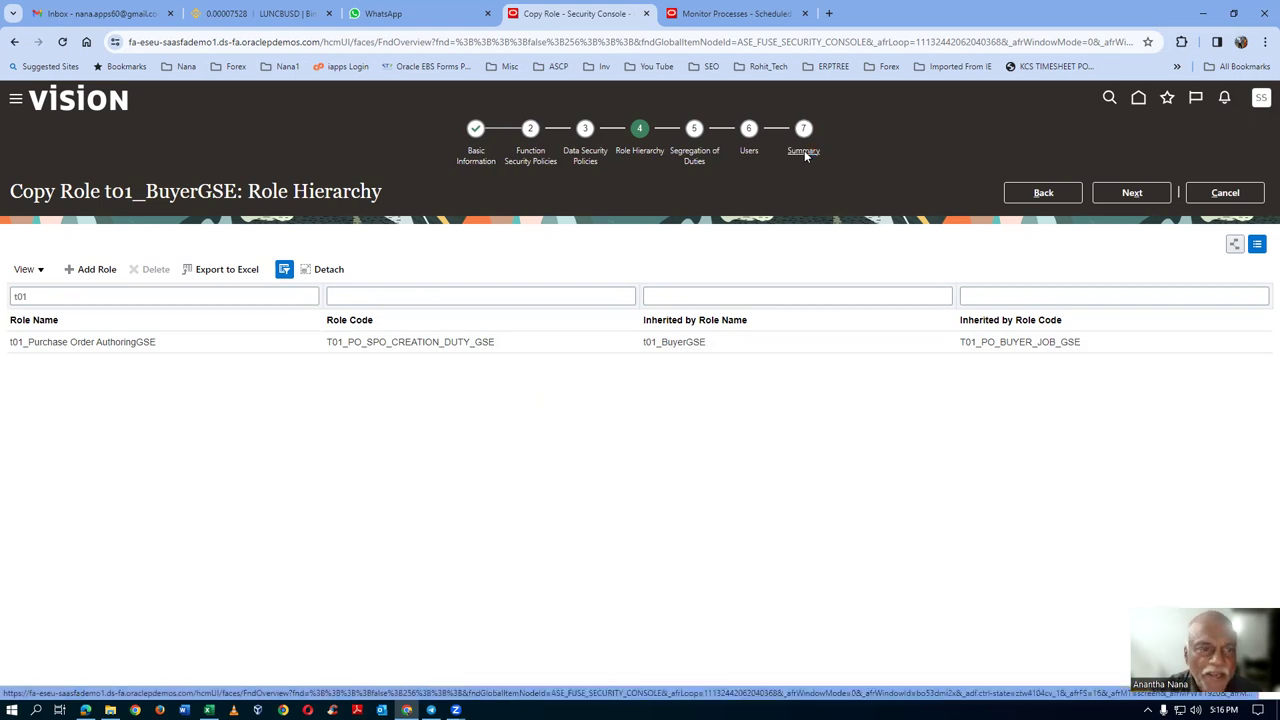
click(804, 151)
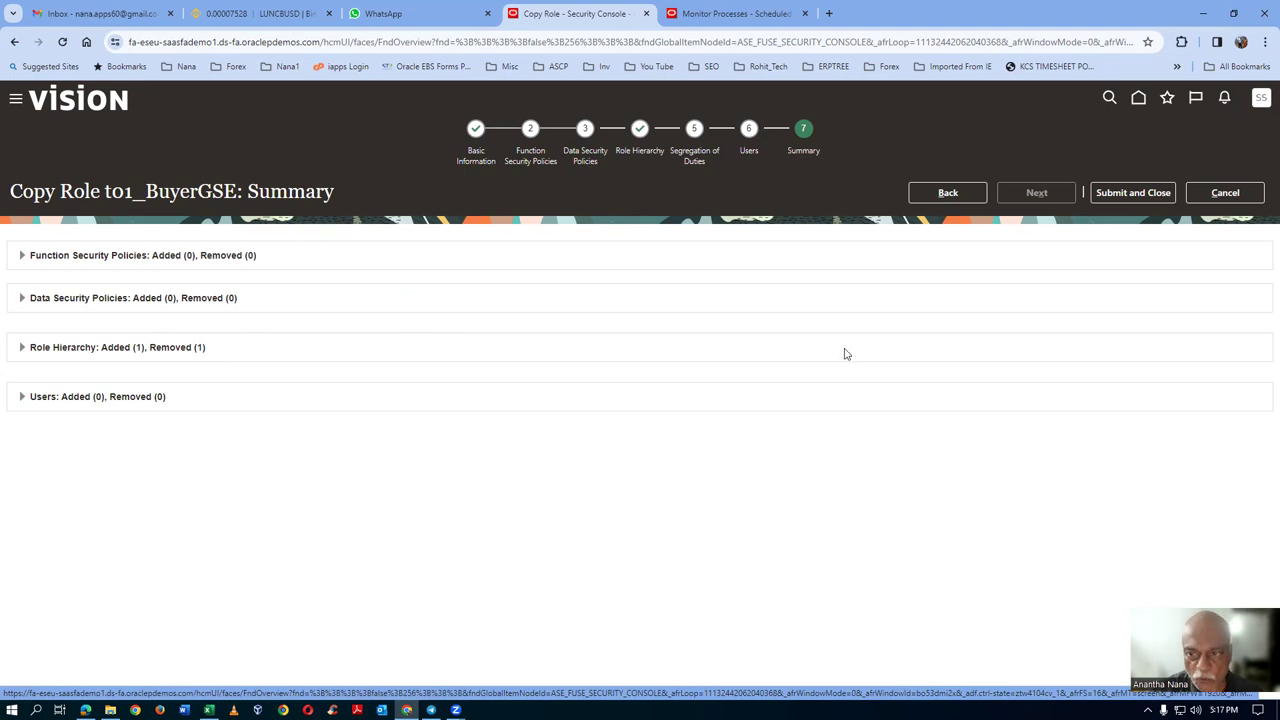
Step: Submit the t01_BuyerGSE role copy, acknowledge the submitted-process confirmation, and return home
click(1133, 195)
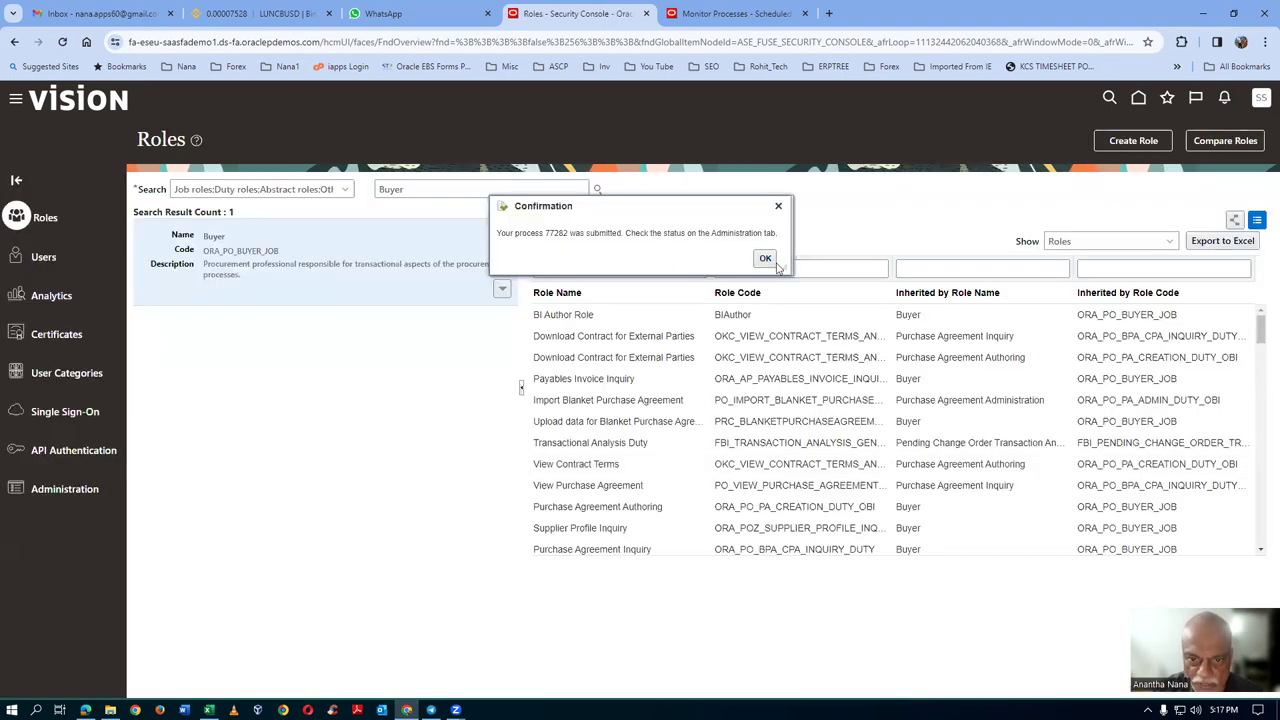
click(764, 258)
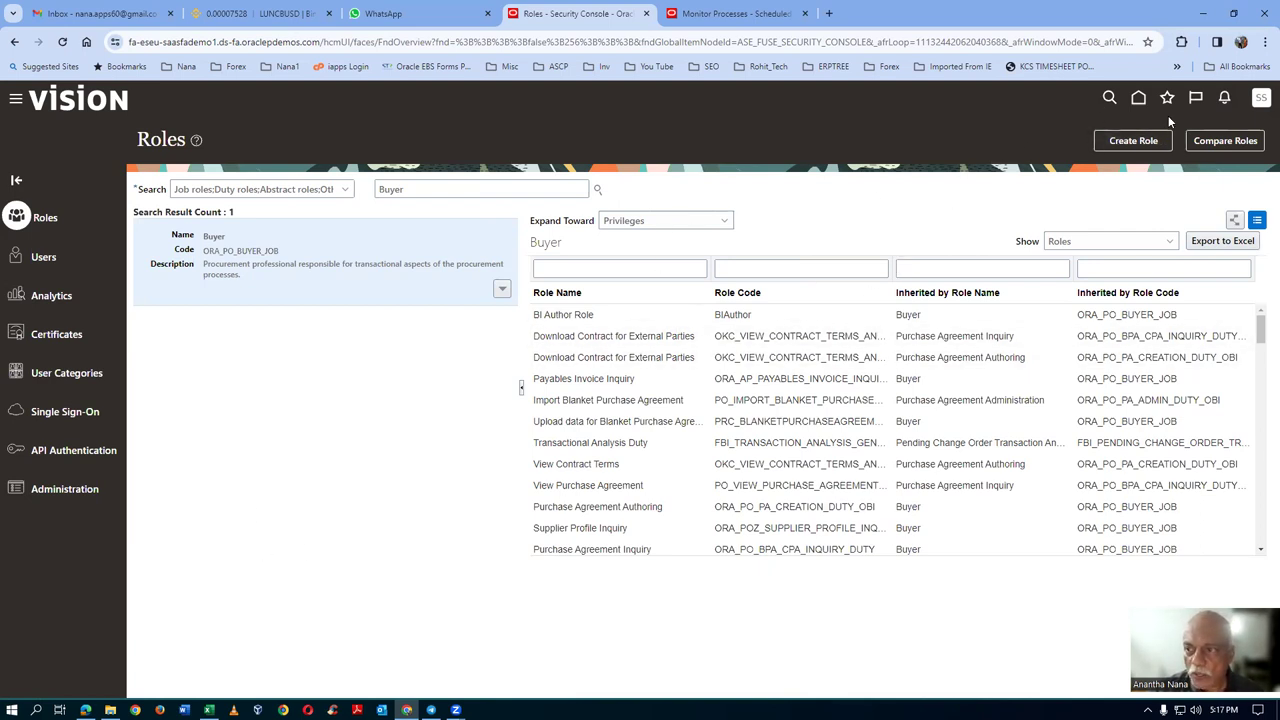
click(1141, 101)
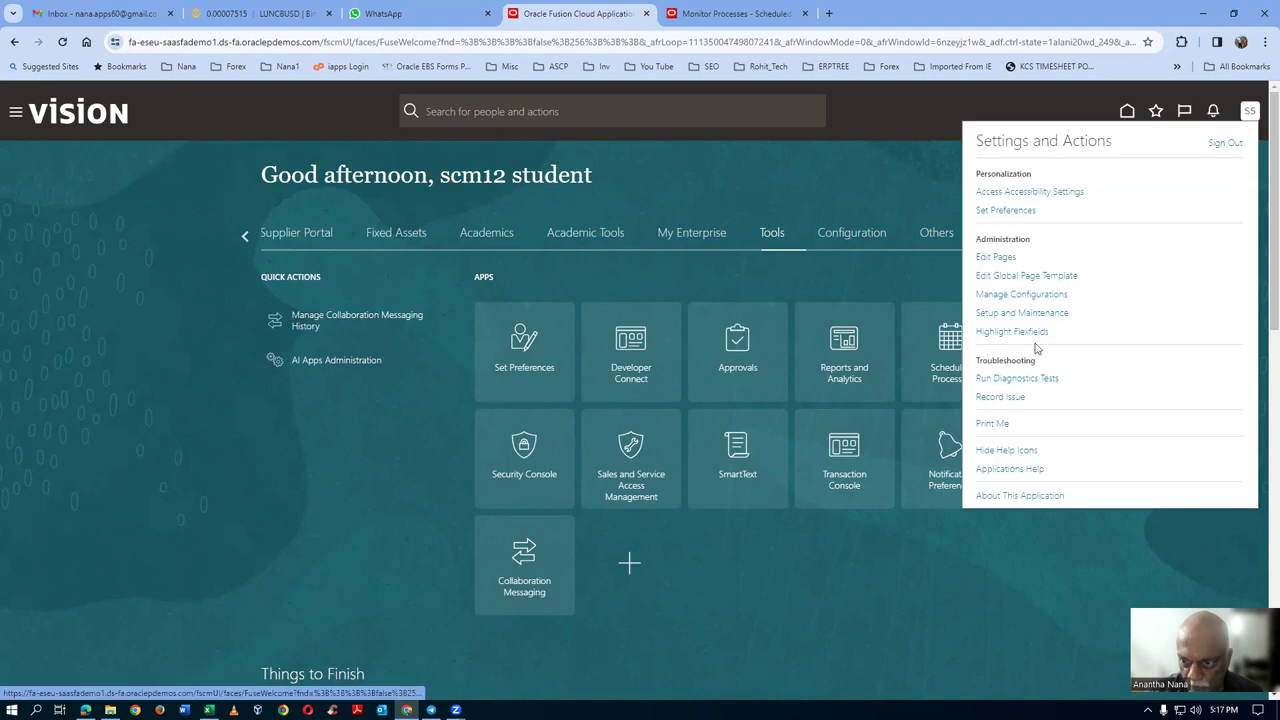
Step: Go to Setup and Maintenance from the Settings and Actions menu
click(1017, 312)
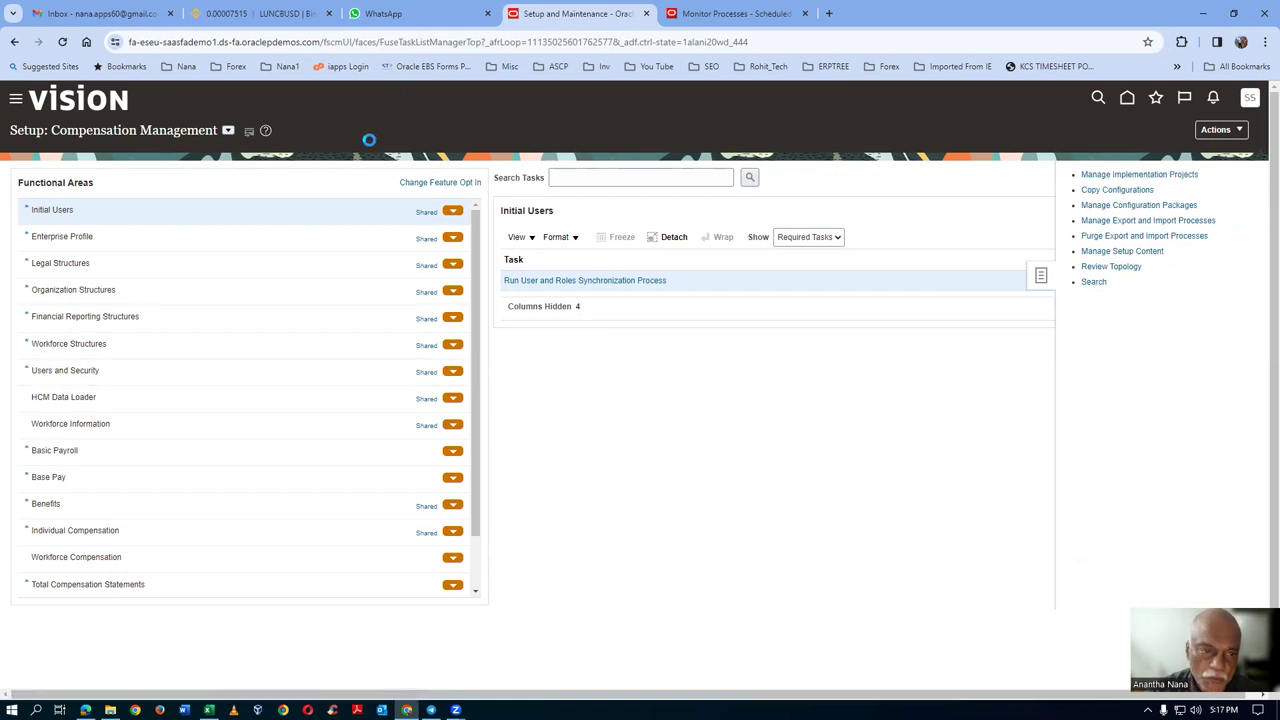
Step: Search the setup tasks for 'man%users%' and open the Manage Users task
click(330, 179)
text(man%users%)
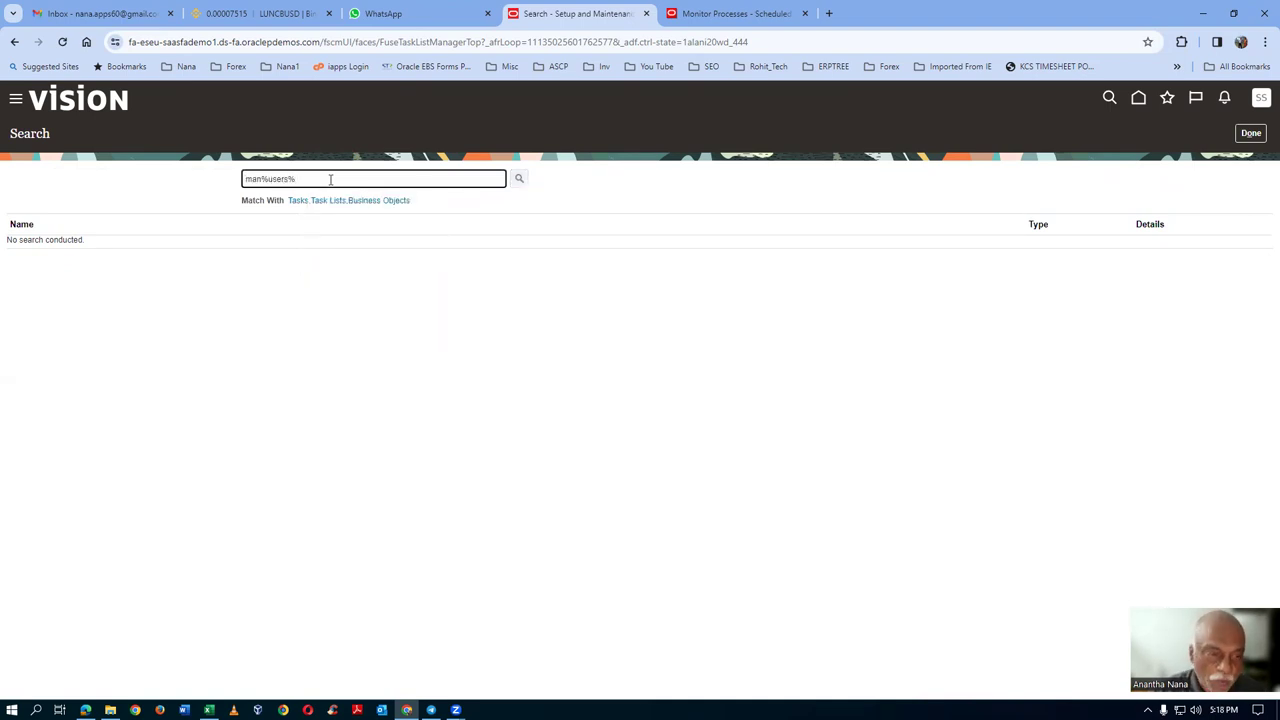
key(Return)
scroll(130, 375, down, 5)
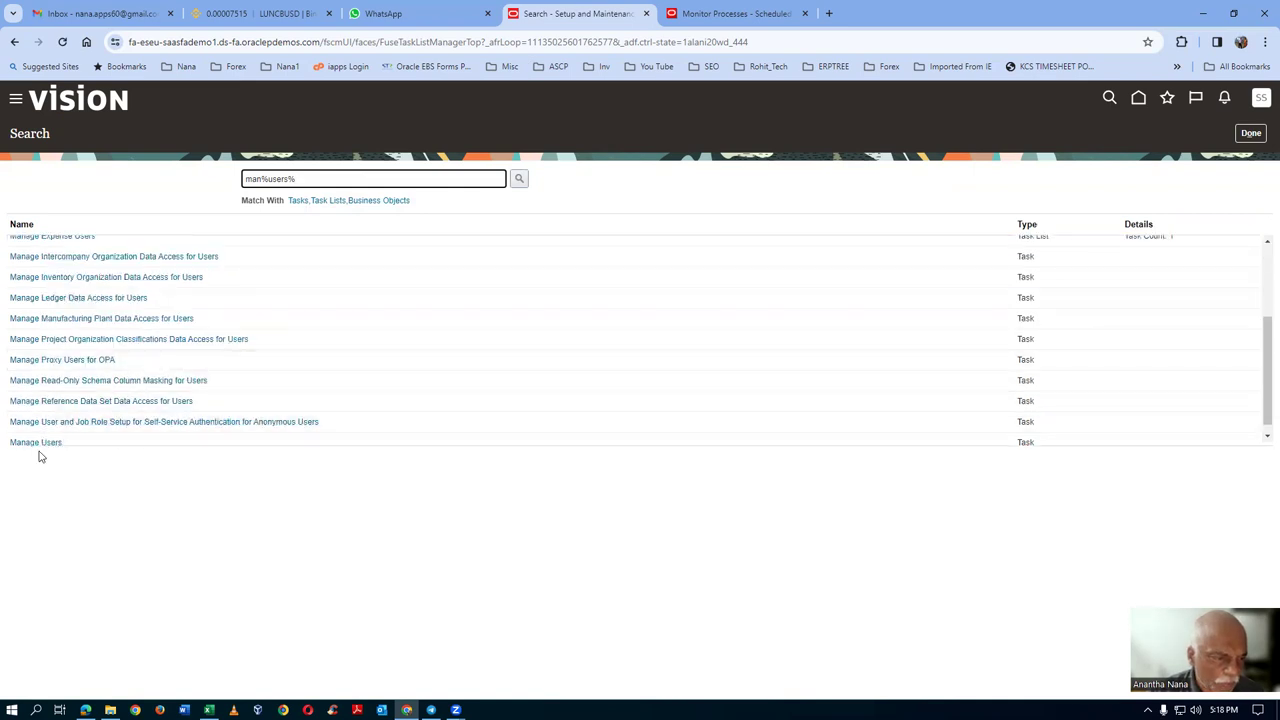
click(37, 446)
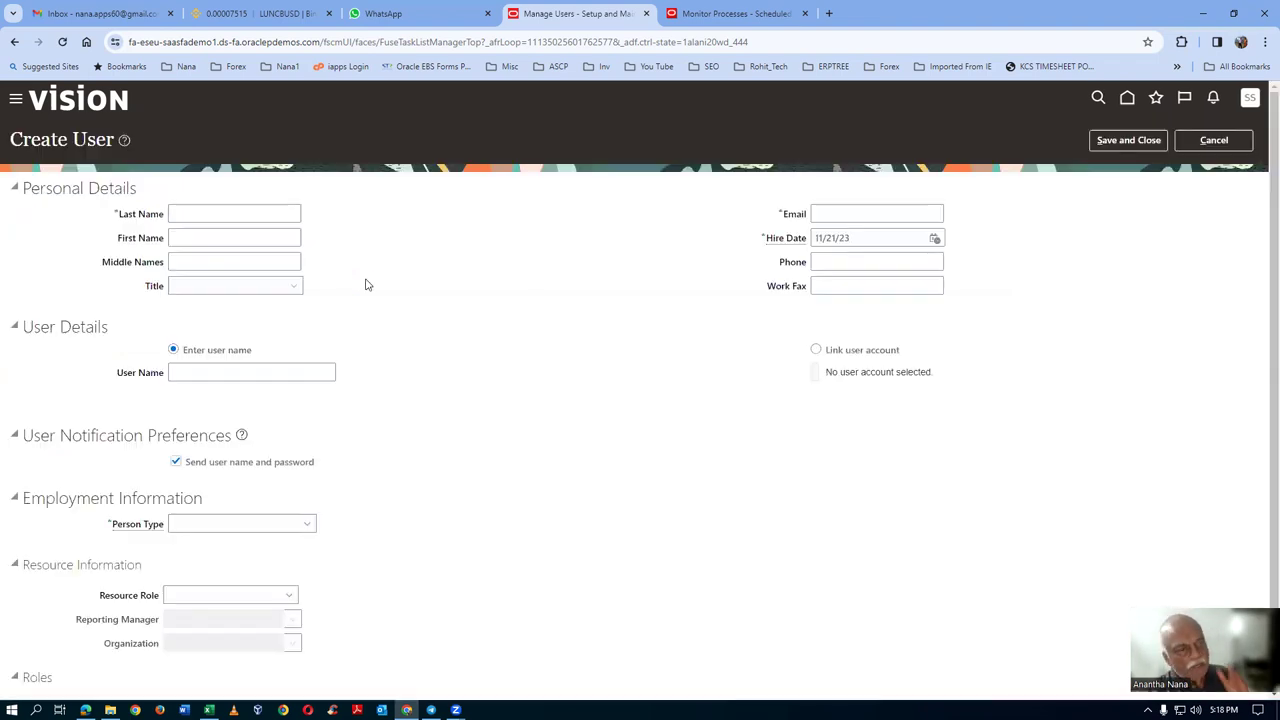
Step: Fill in the new user's last name, first name, e-mail and user name, keeping hire date 11/21/23
click(221, 214)
text(emp1)
key(Tab)
text(t01_)
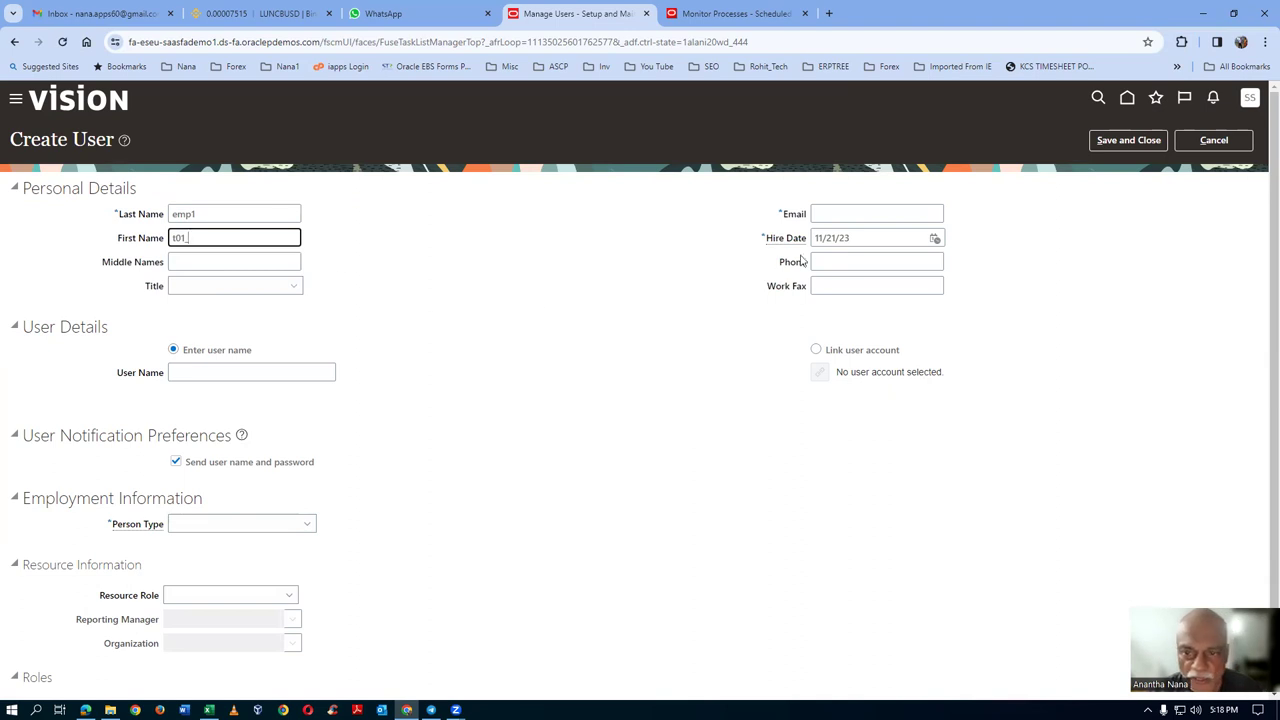
click(831, 214)
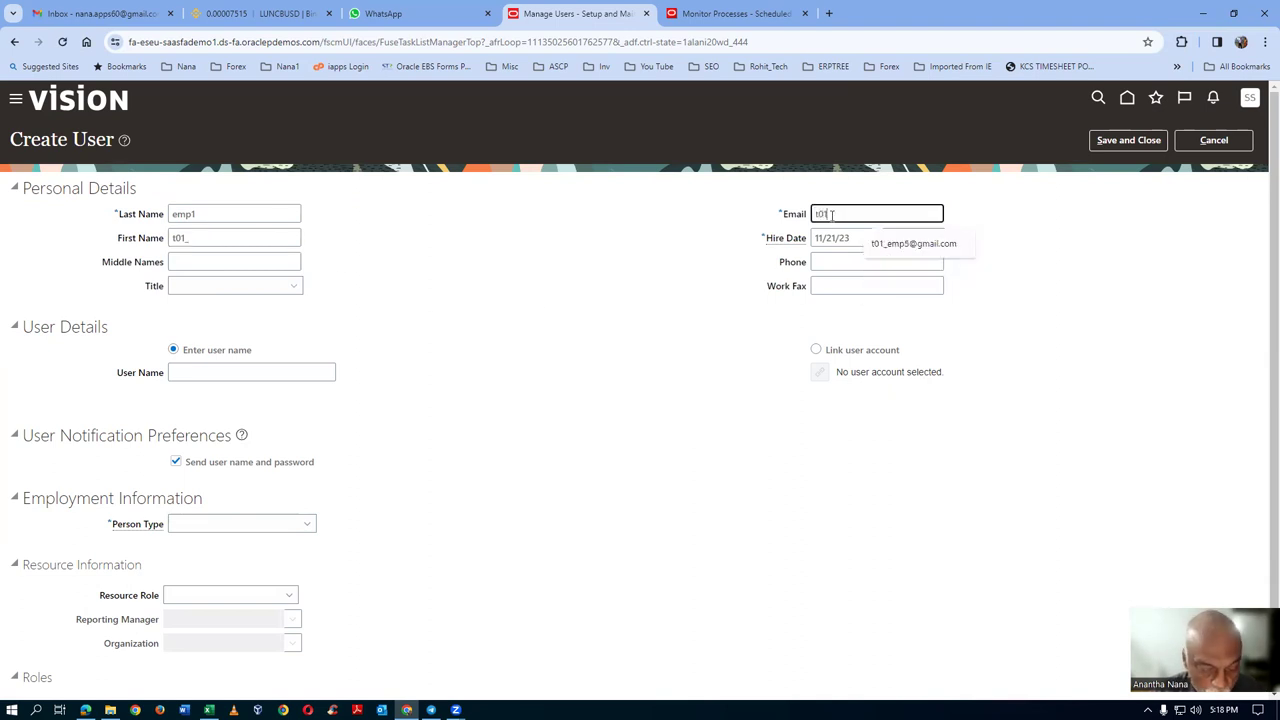
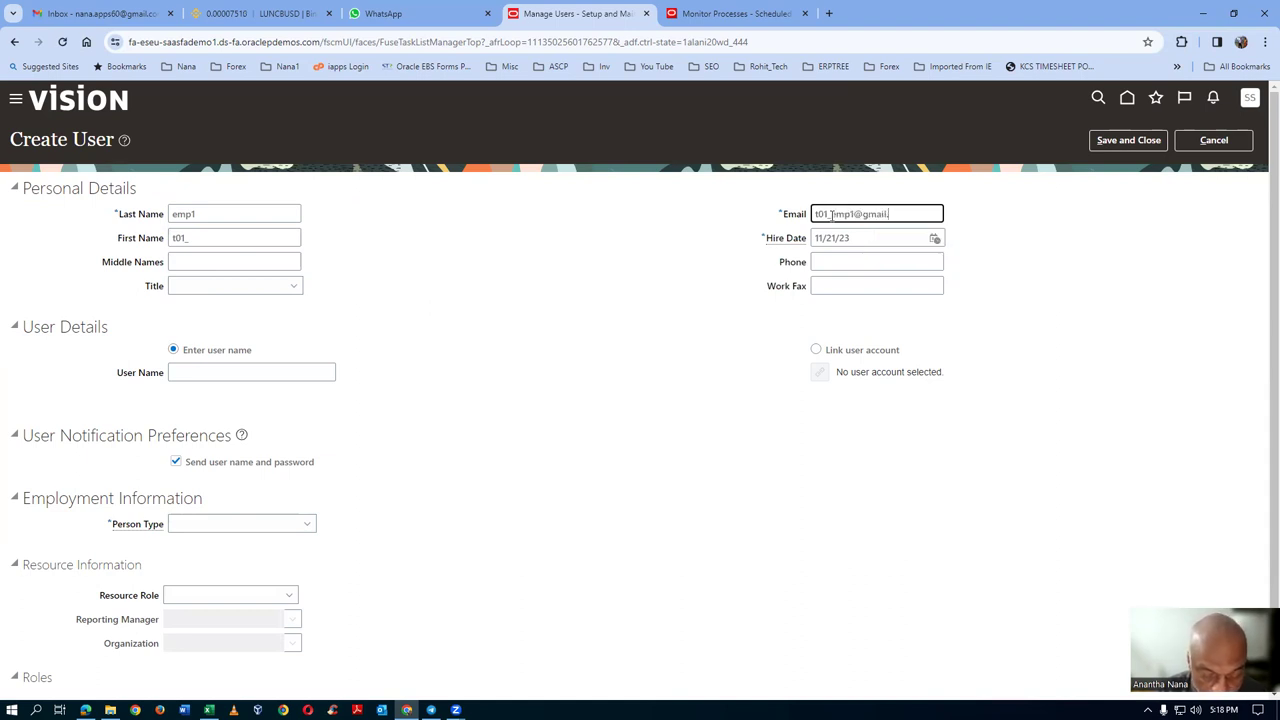
key(Tab)
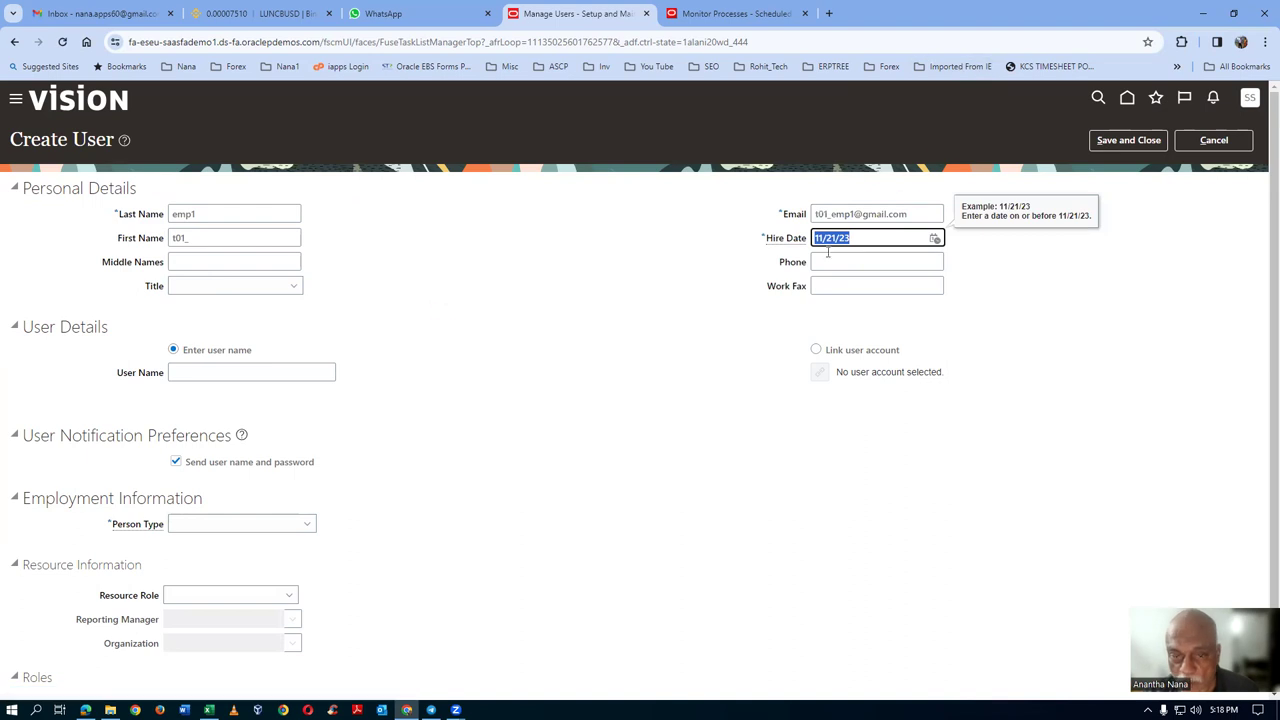
click(209, 372)
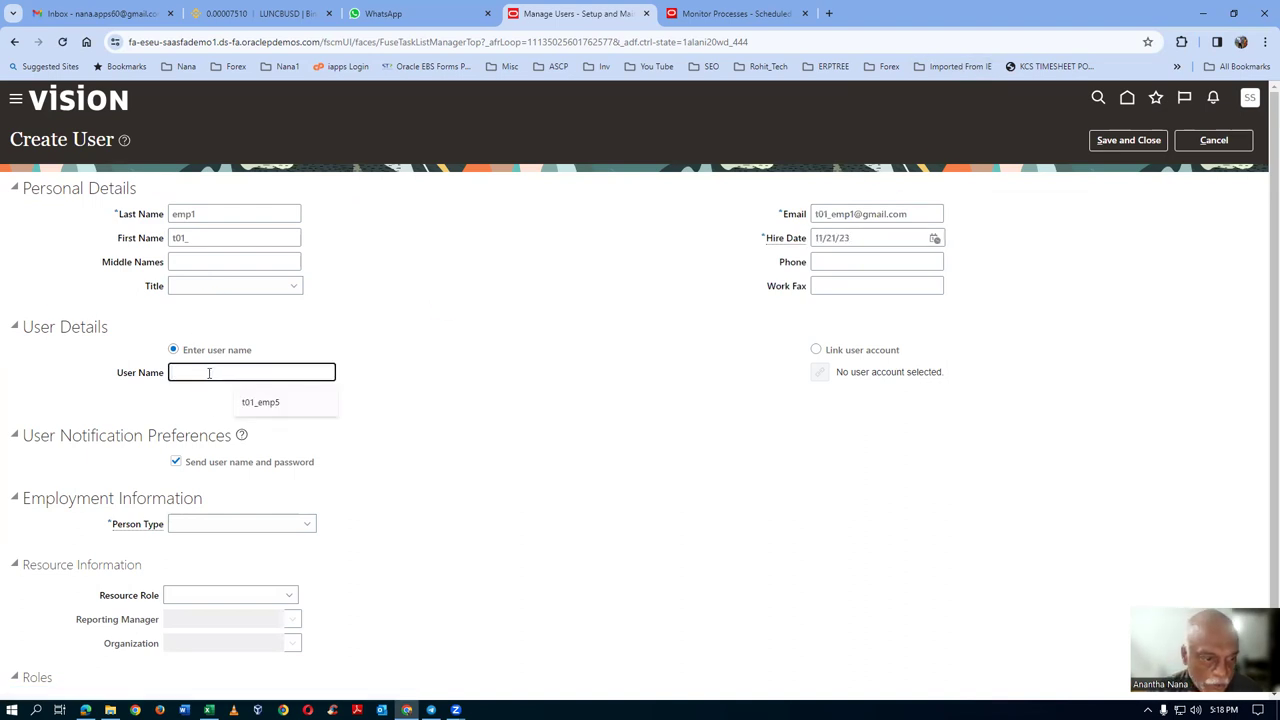
text(t01_)
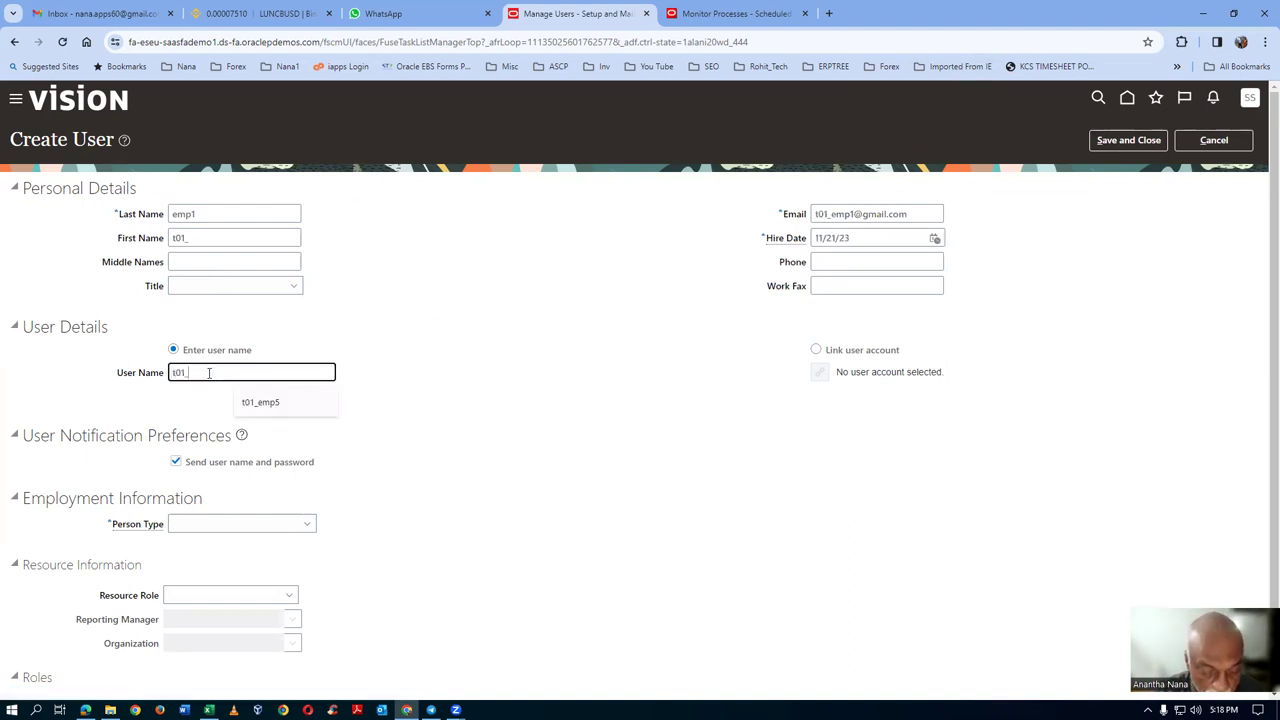
text(emp1)
key(Tab)
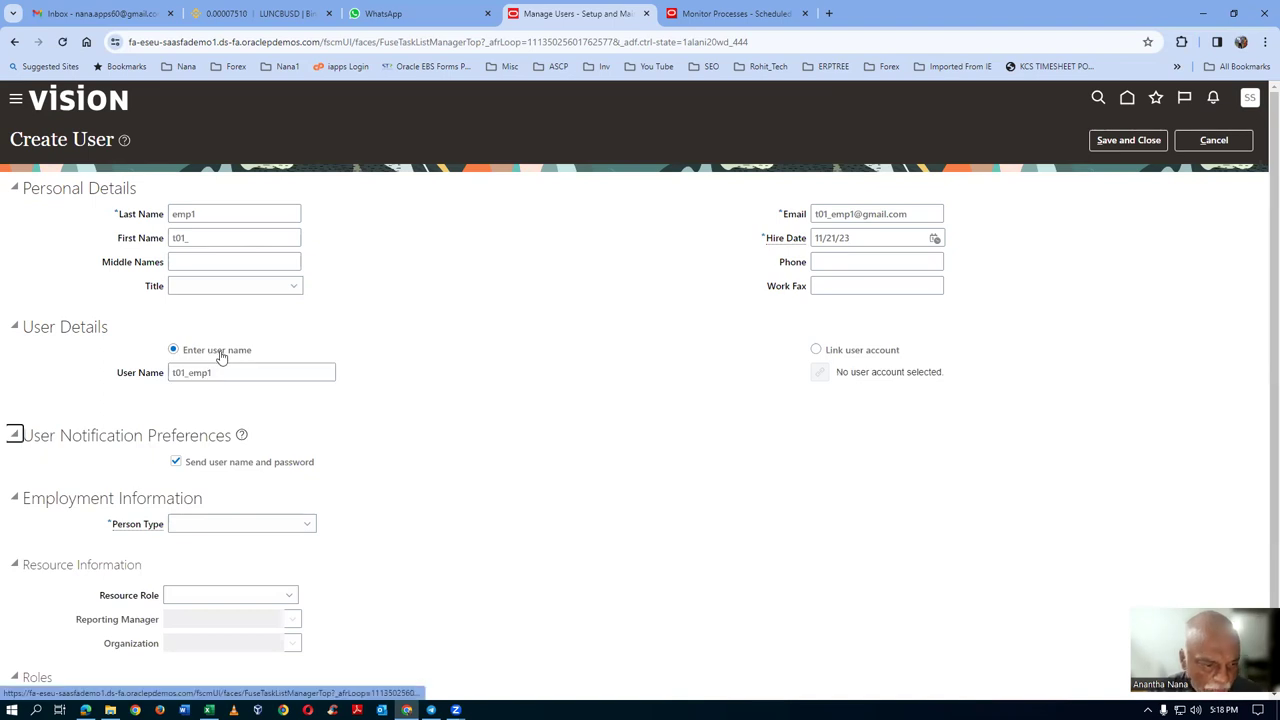
Step: Set Person Type Employee, Legal Employer US1 Legal Entity and Business Unit US1 Business Unit
click(231, 534)
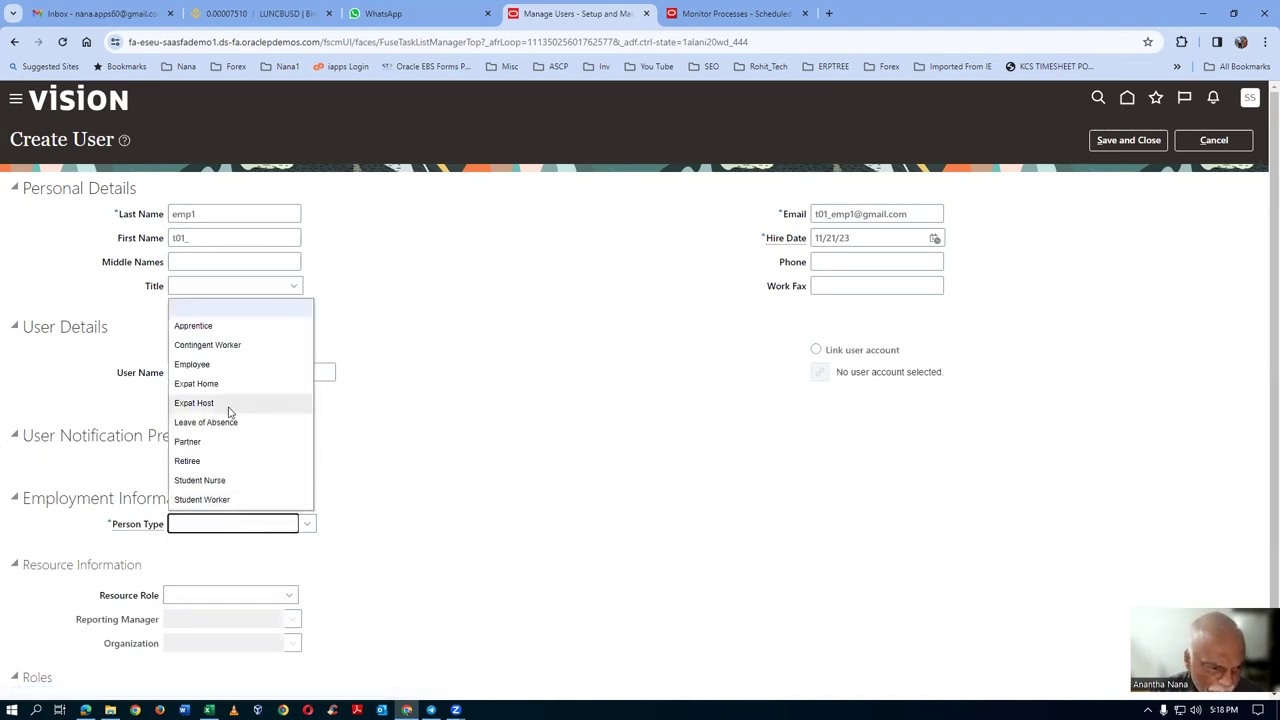
click(226, 369)
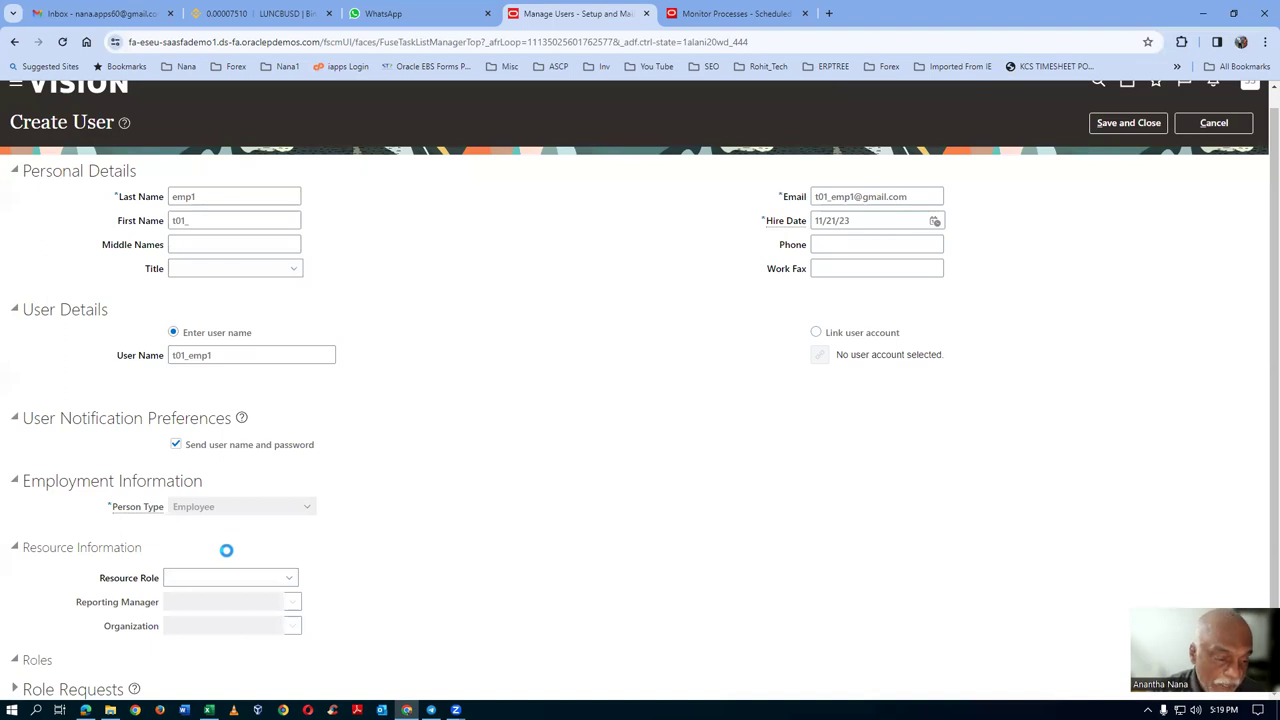
click(209, 532)
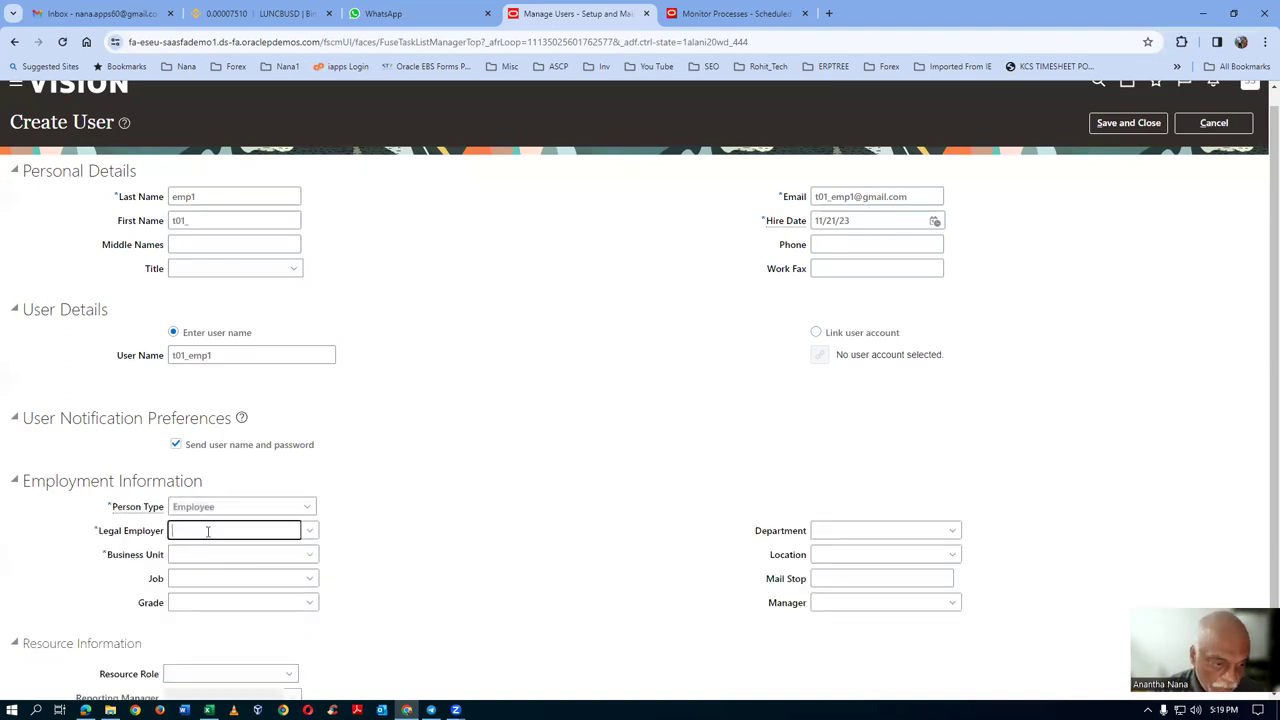
text(US1)
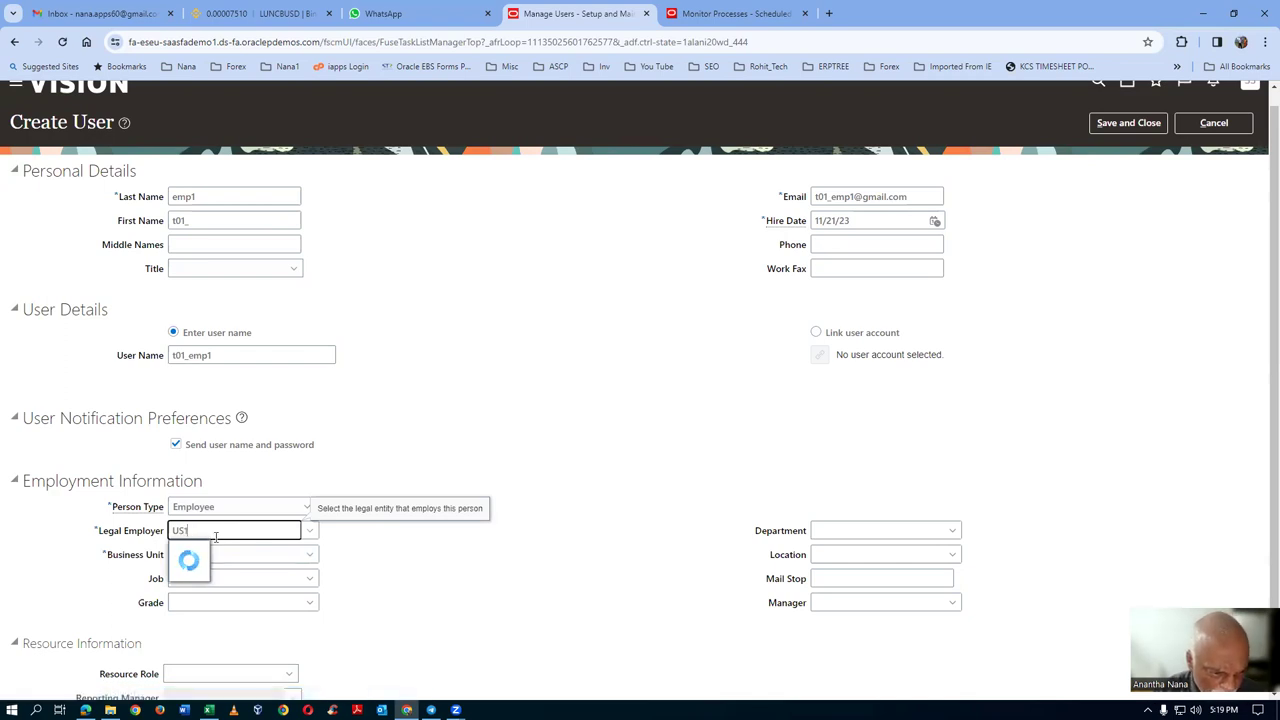
click(215, 543)
click(216, 554)
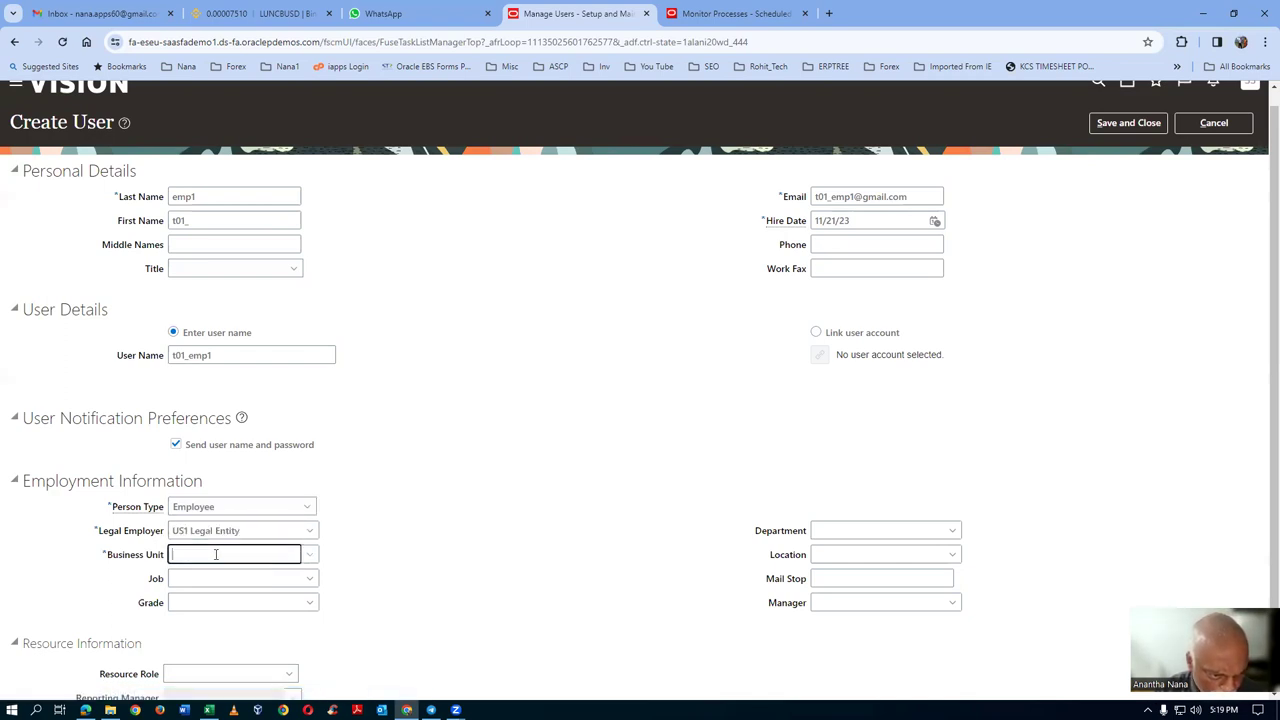
text(US1)
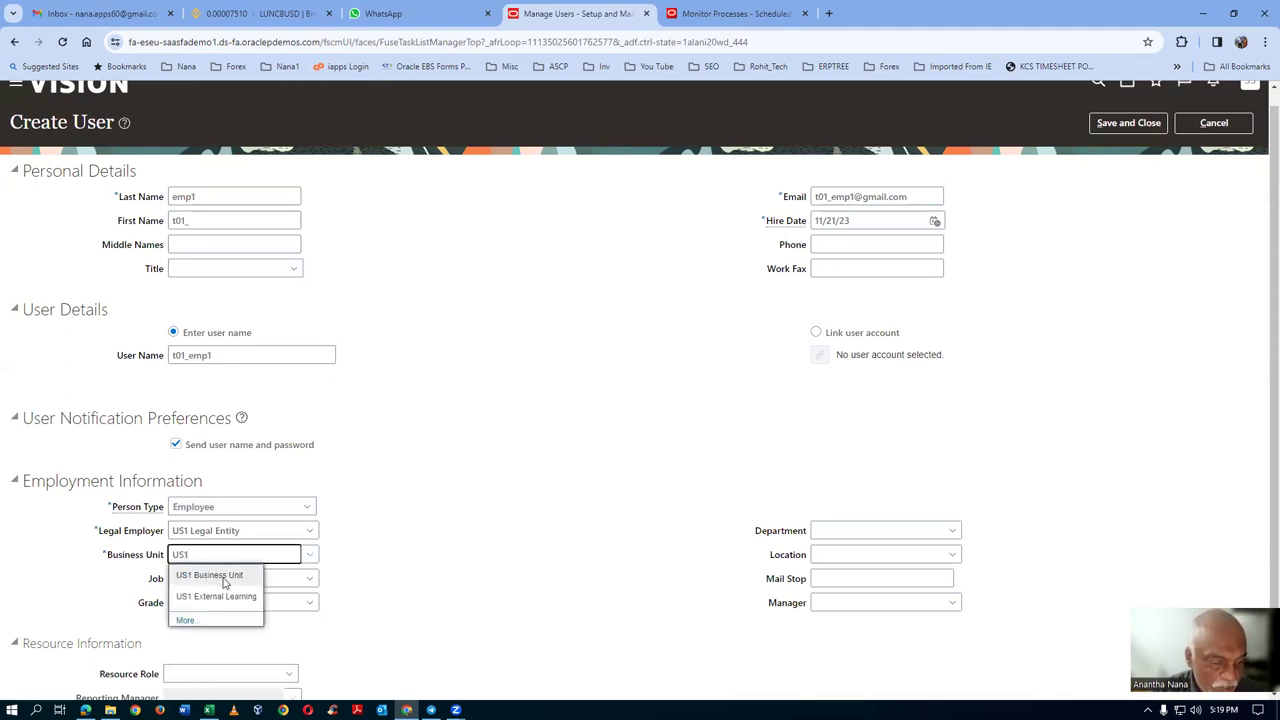
click(222, 576)
Step: Set Job to HR Service Center Manager and Department to Hong Kong, then save the user
click(224, 579)
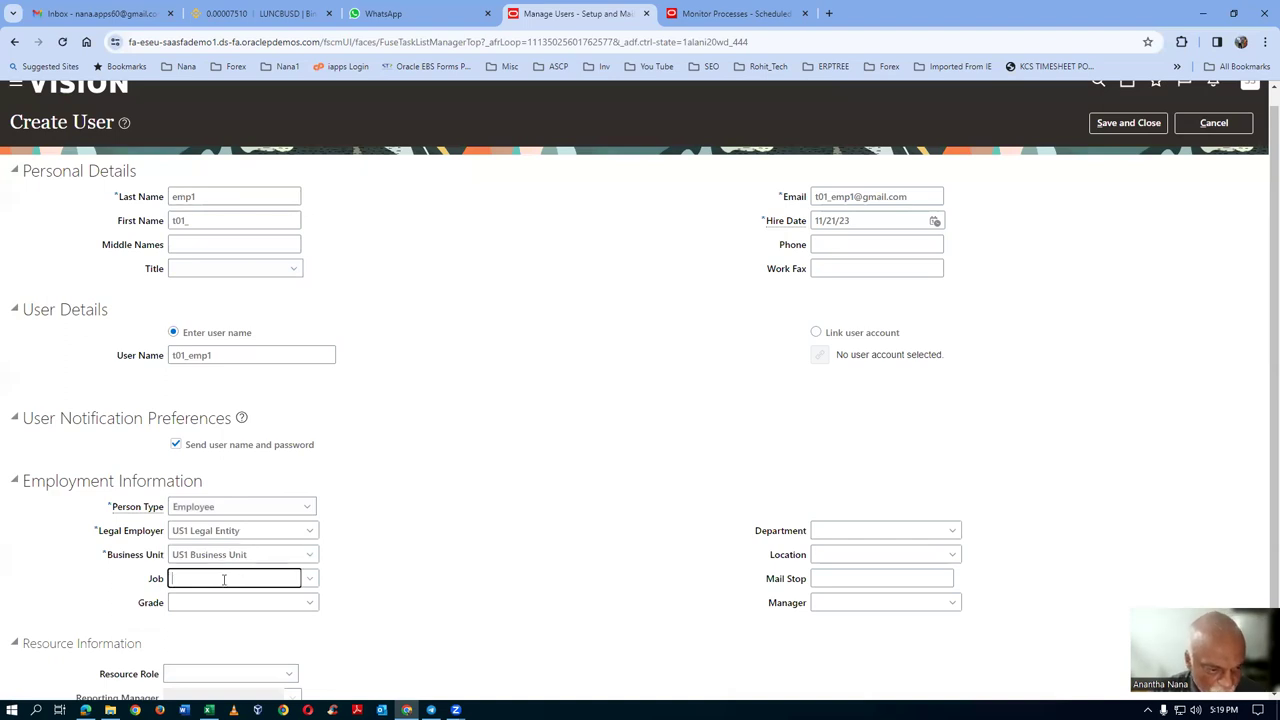
text(HR)
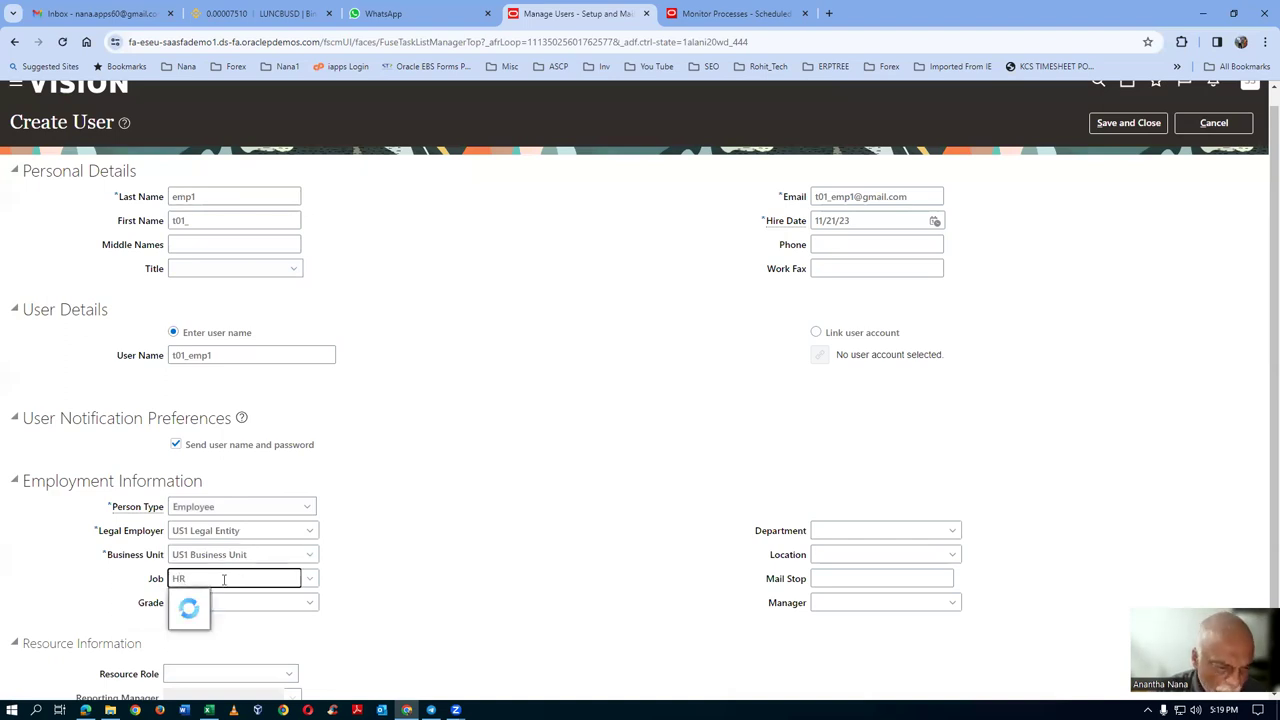
click(240, 597)
click(858, 528)
text(Hong)
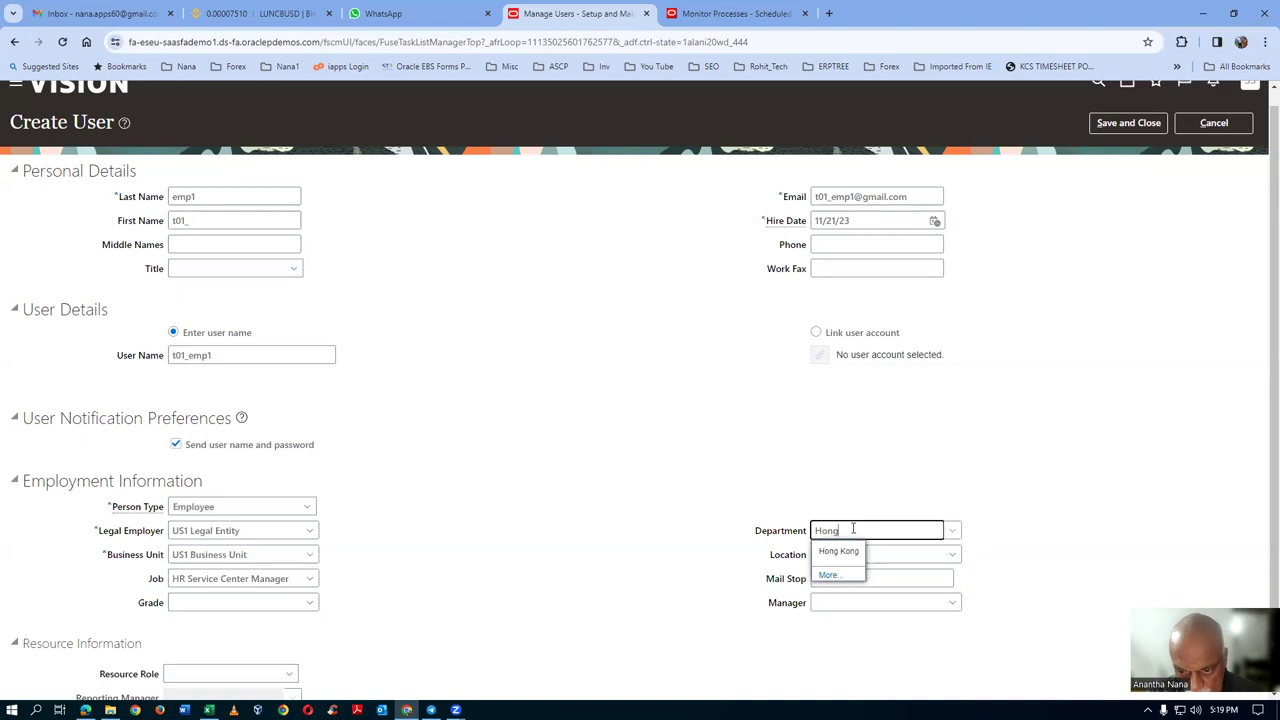
click(845, 557)
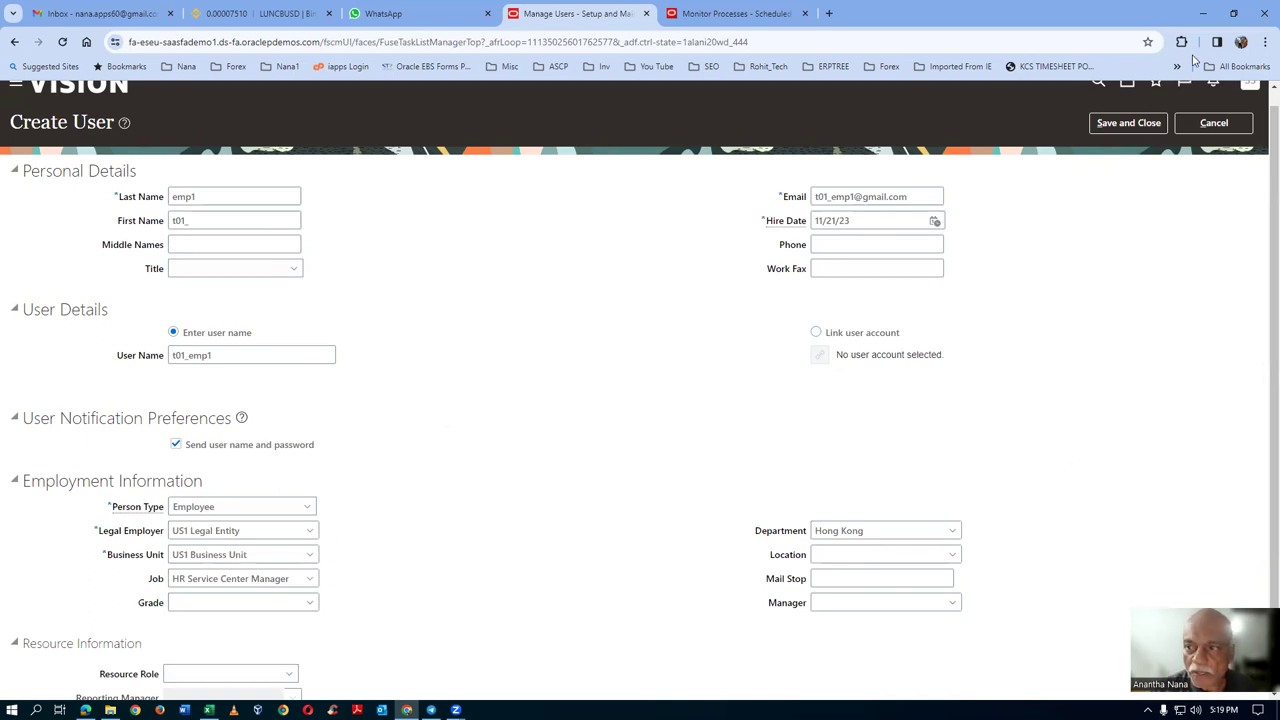
click(1137, 121)
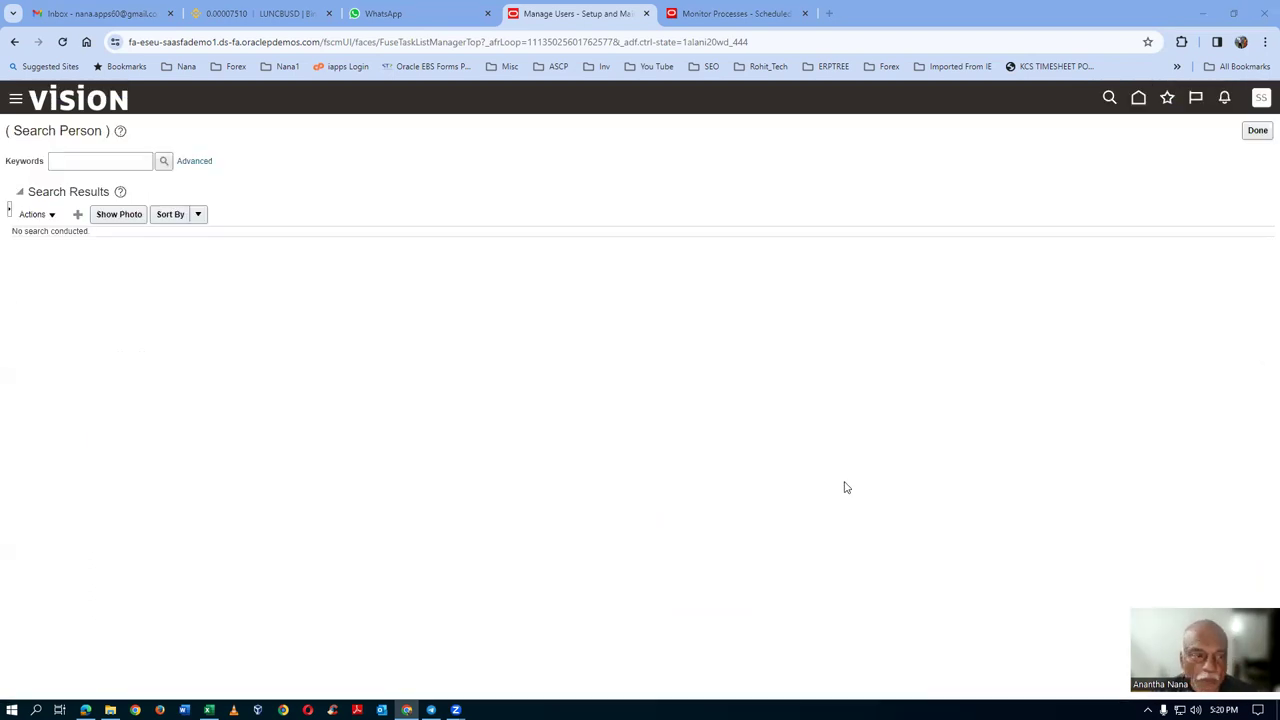
Step: Return to the home page to reach the Security Console
click(1138, 97)
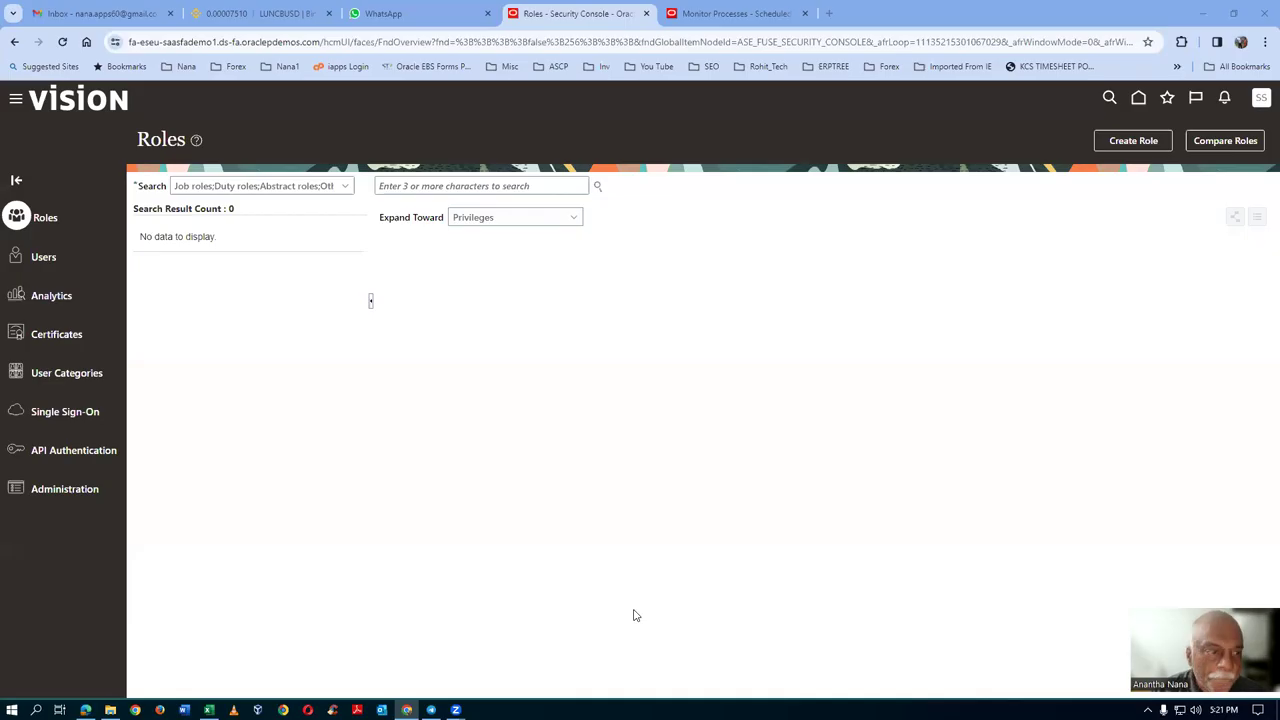
Step: Find the new t01 user under User Accounts by searching 't01' and start a password reset
click(45, 259)
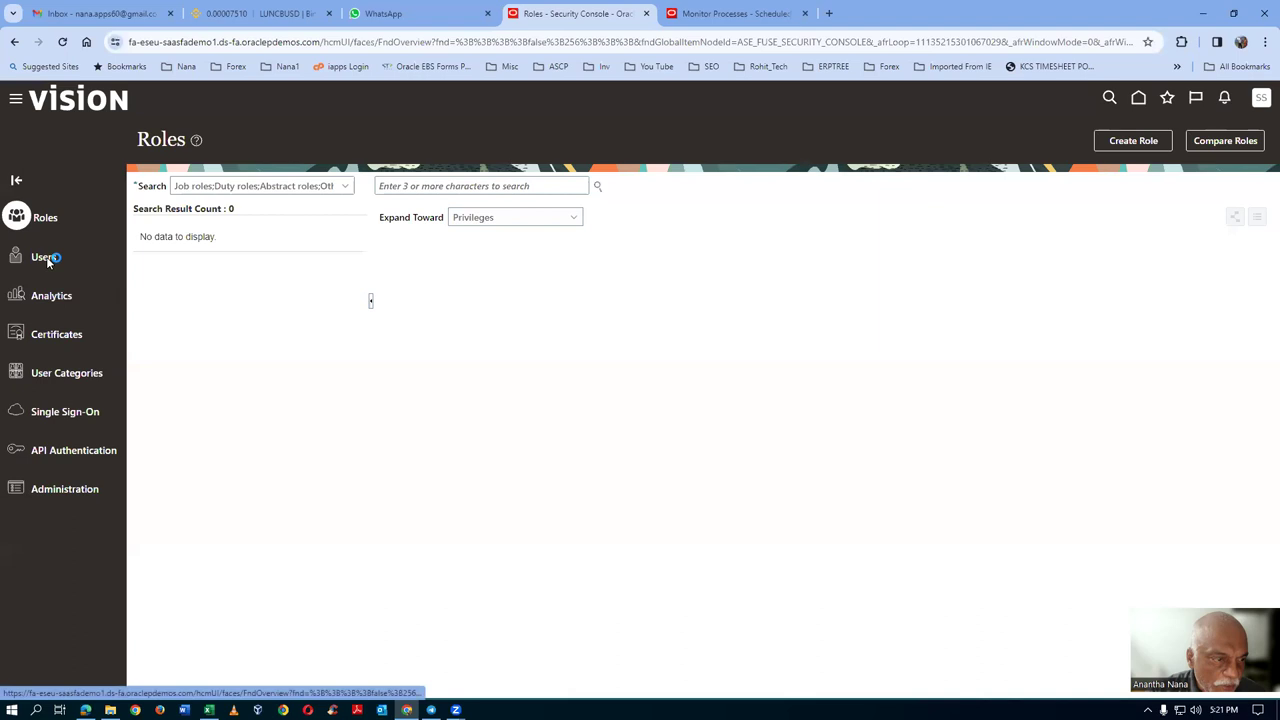
click(476, 186)
text(t01)
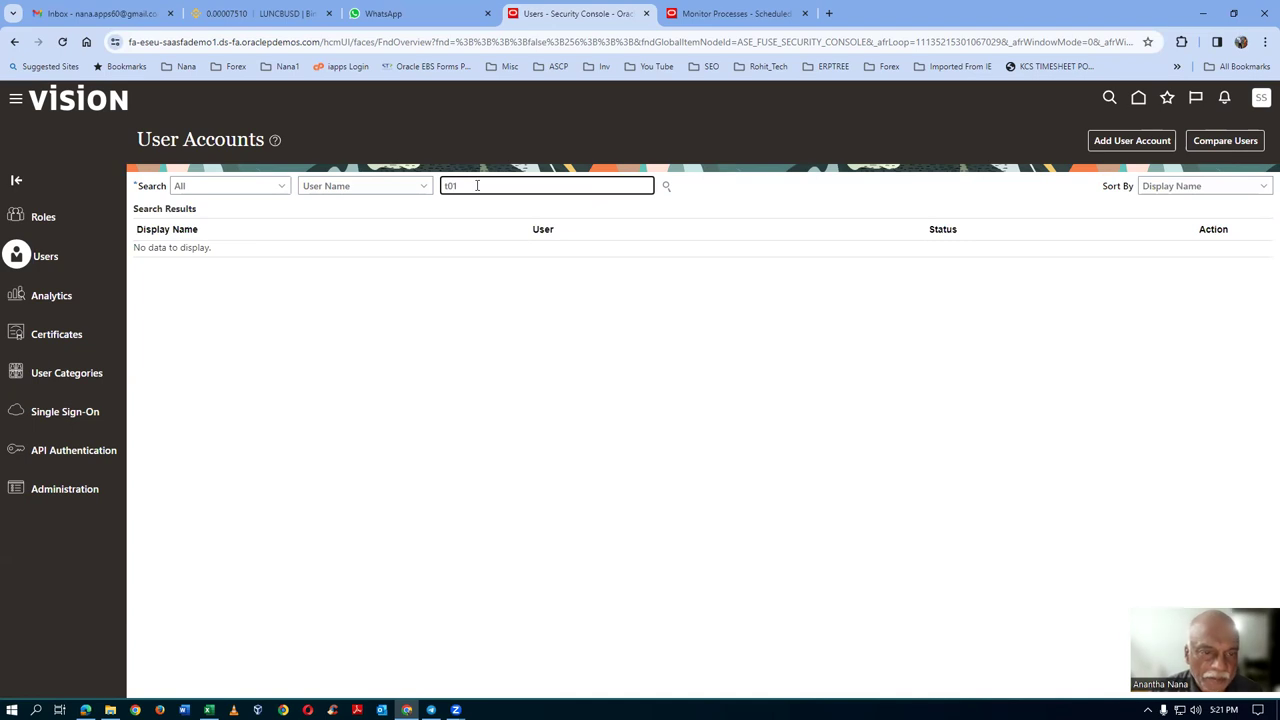
key(Return)
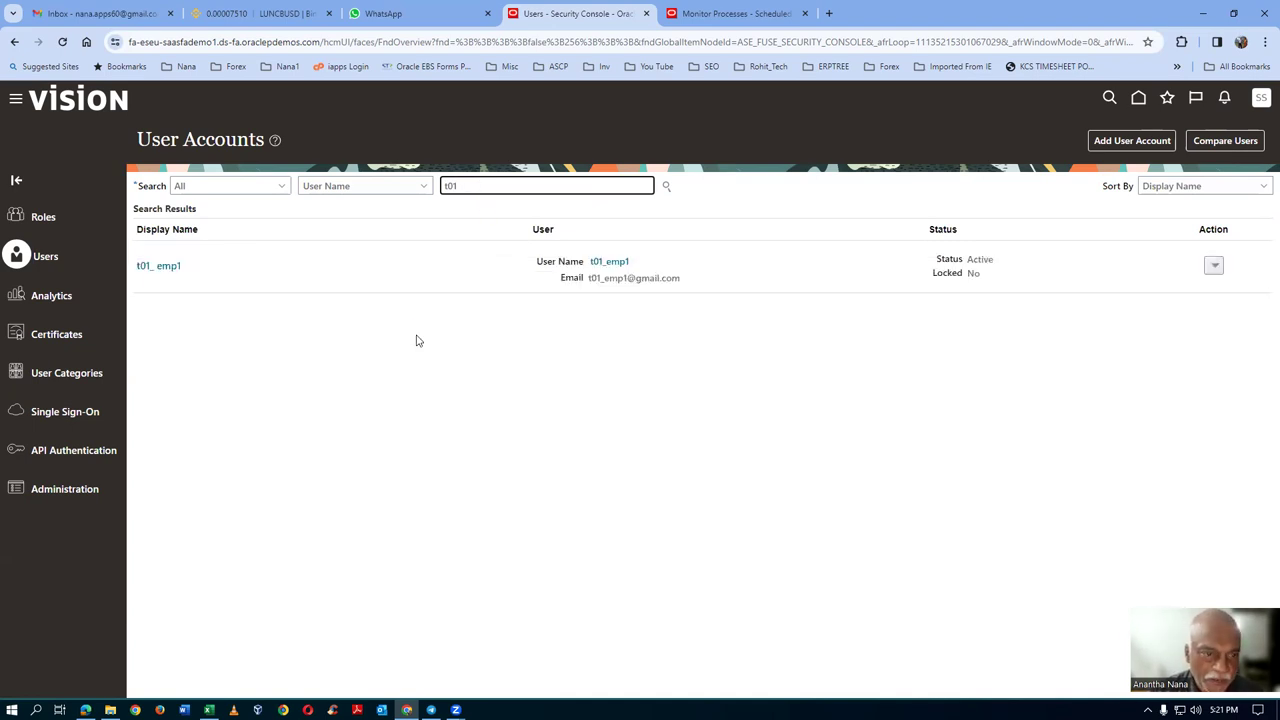
click(152, 267)
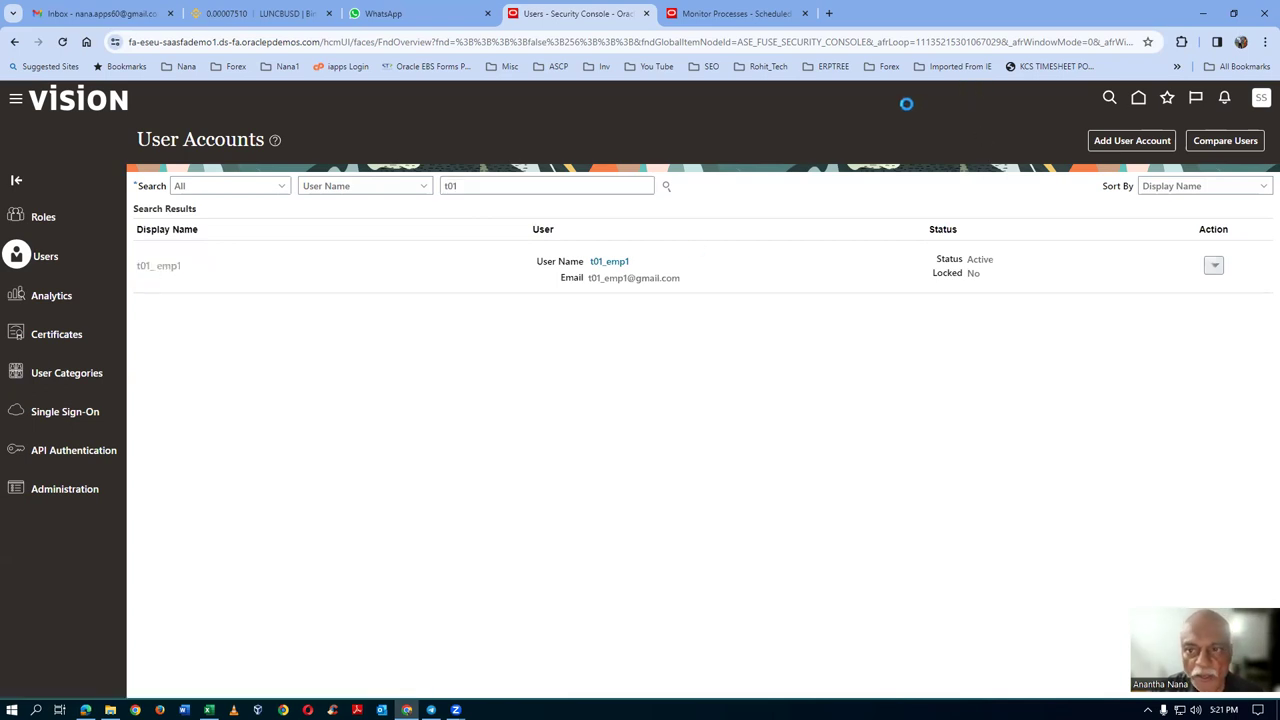
click(1025, 141)
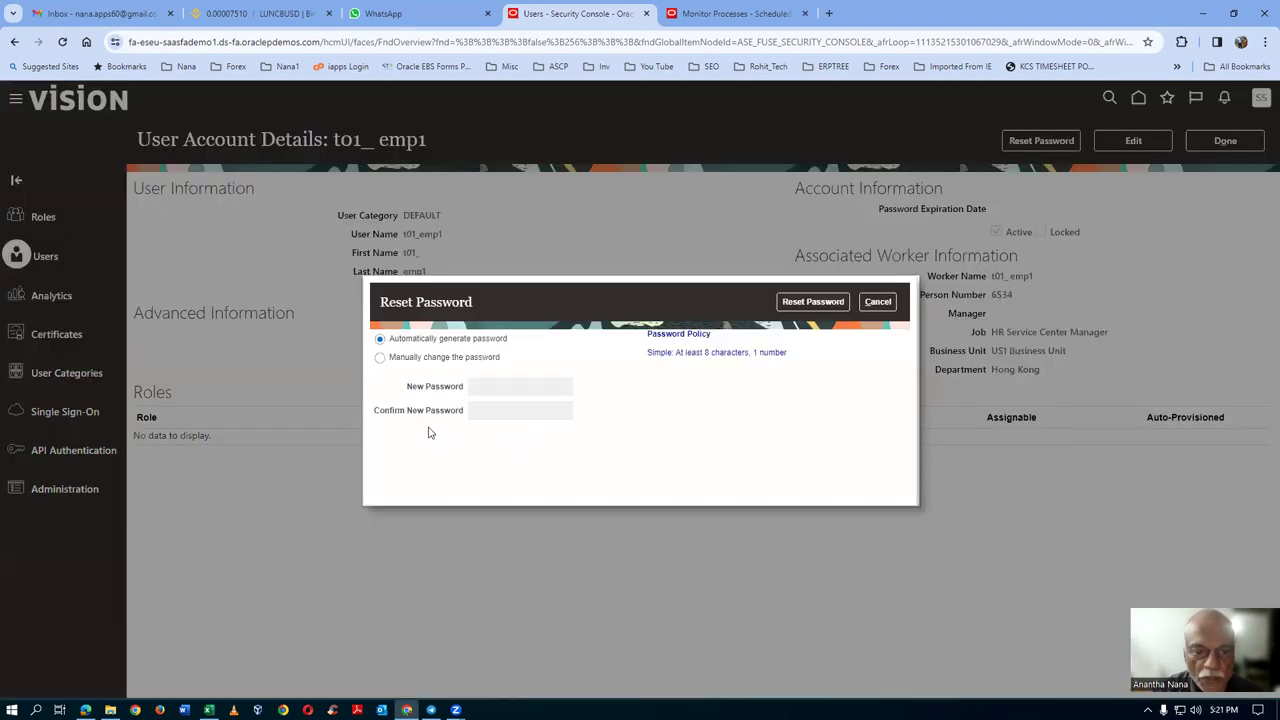
Step: Manually set and confirm a new password for the user, applying the reset
click(379, 357)
click(518, 390)
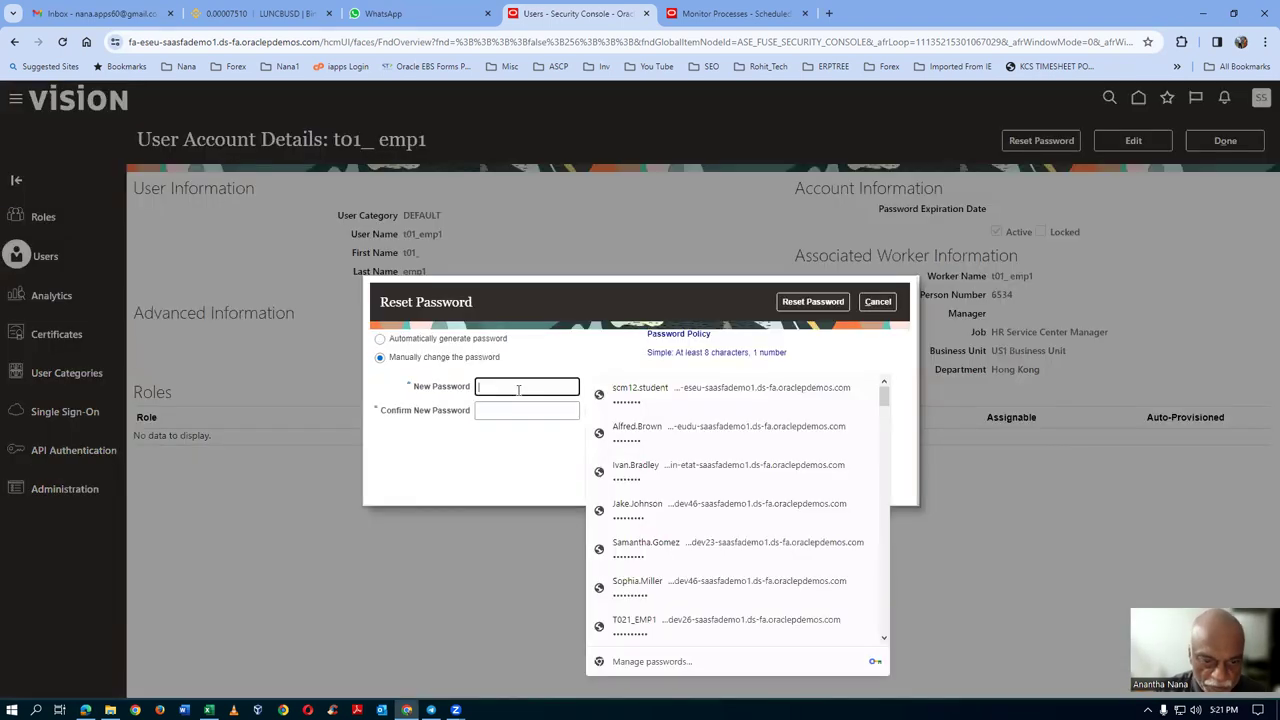
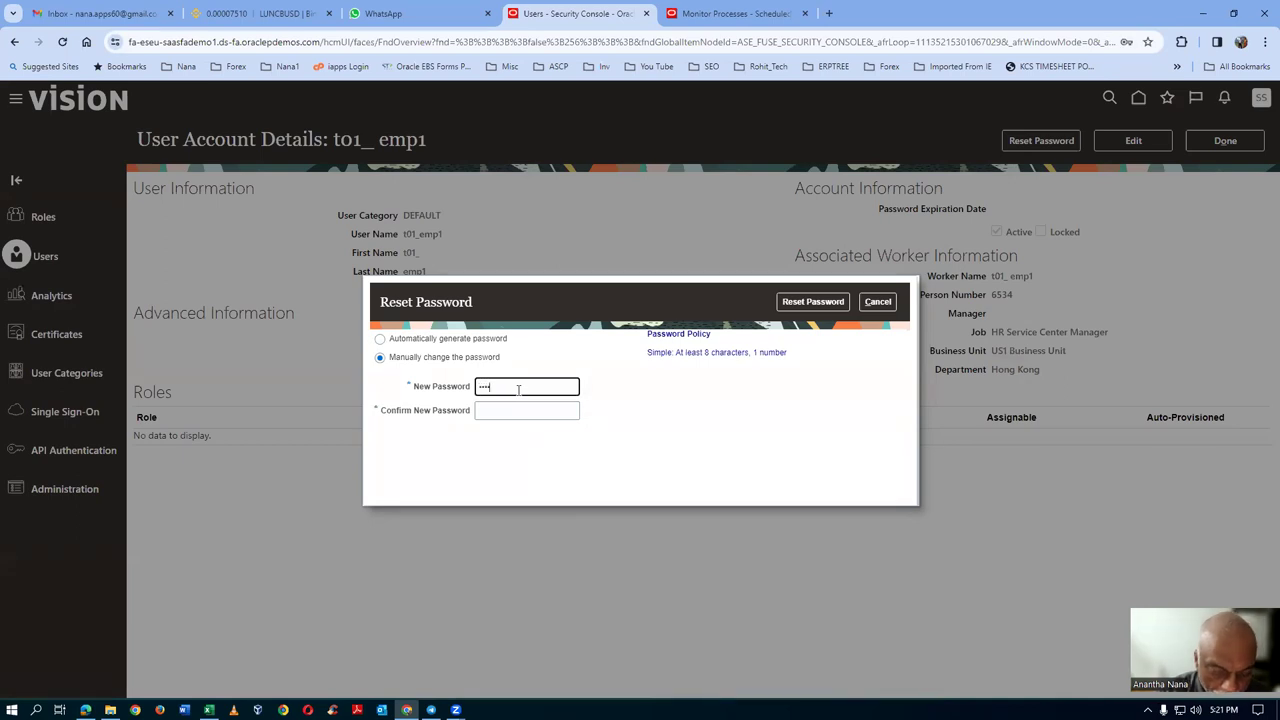
key(Tab)
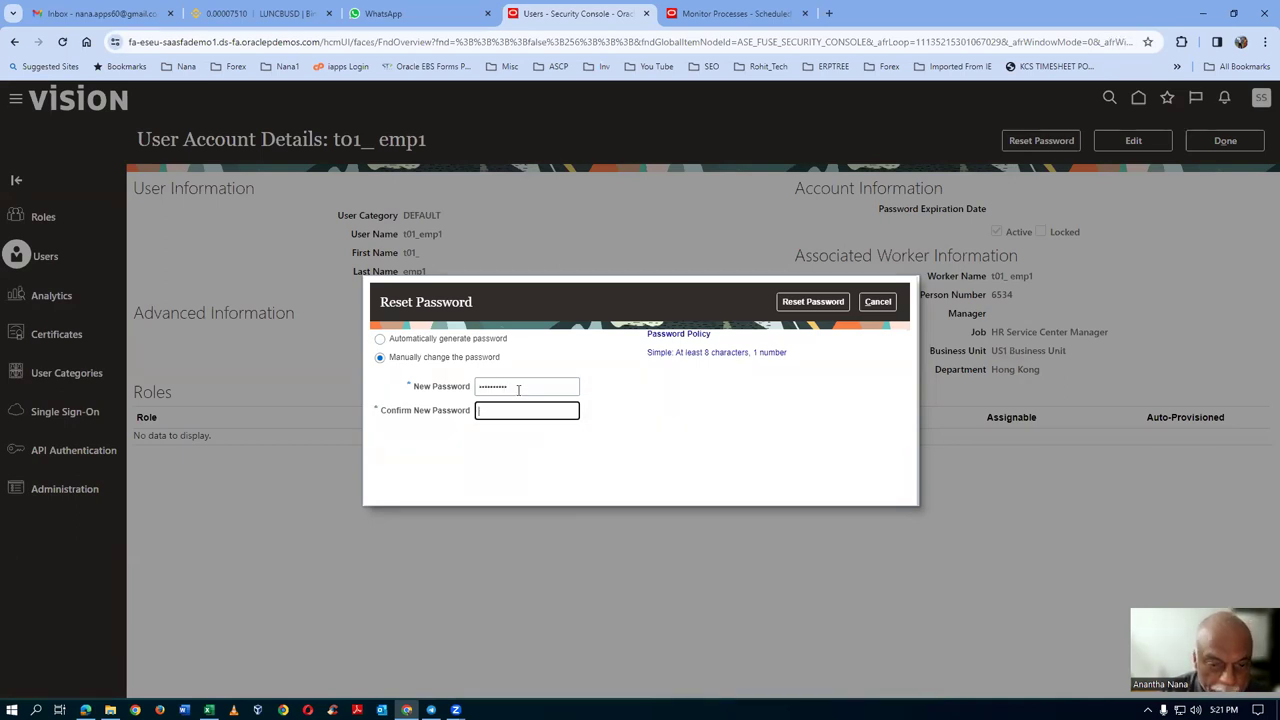
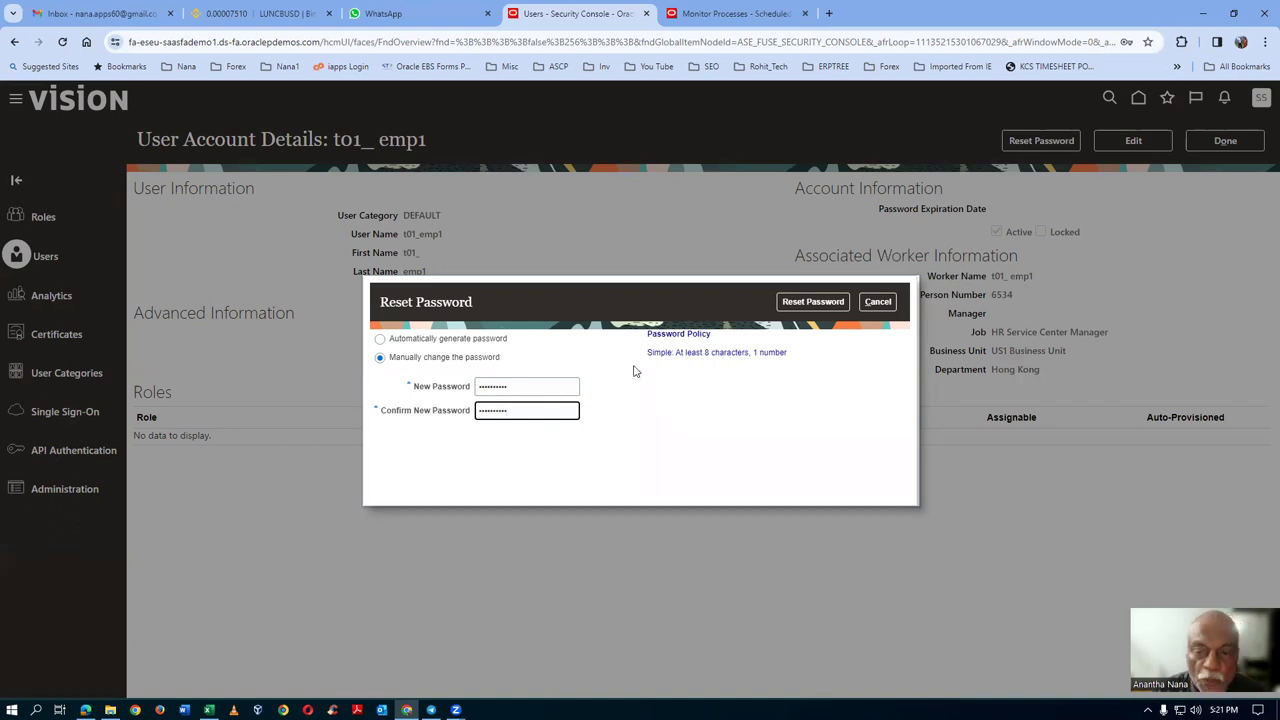
click(788, 306)
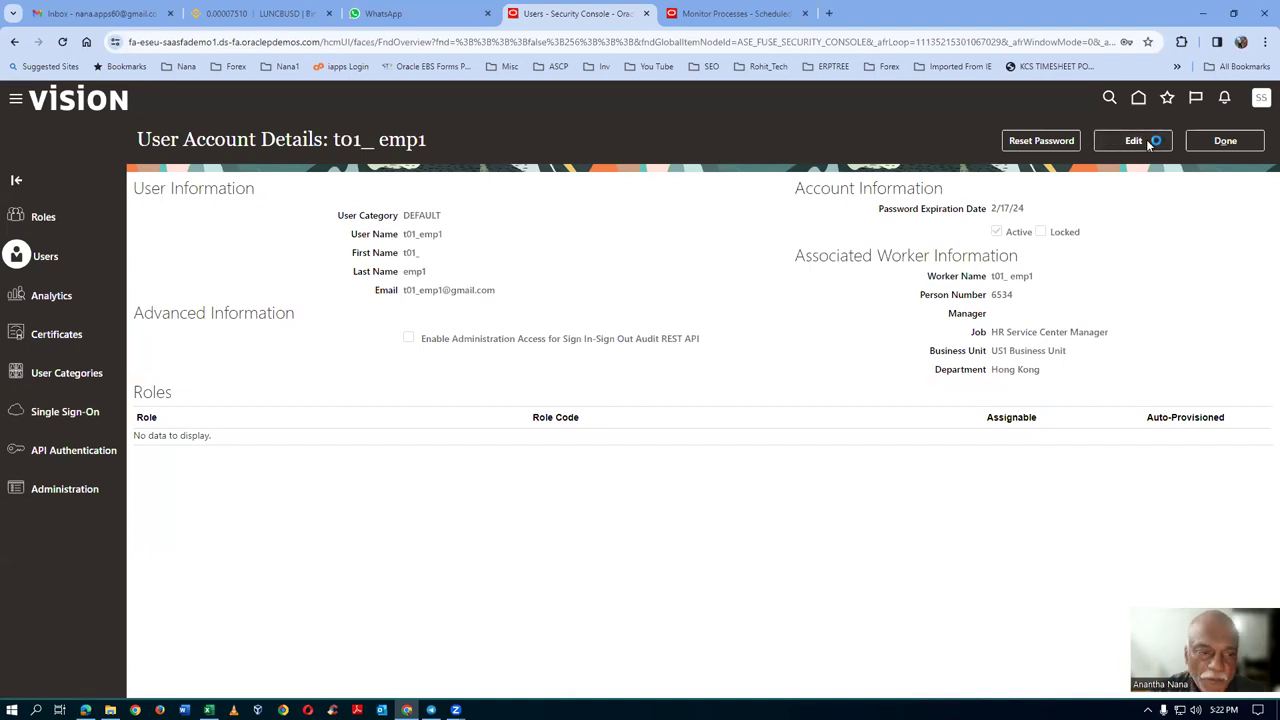
Step: Edit the user account and add the t01_Inventory ManagerGSE role found by searching 't01'
click(1101, 145)
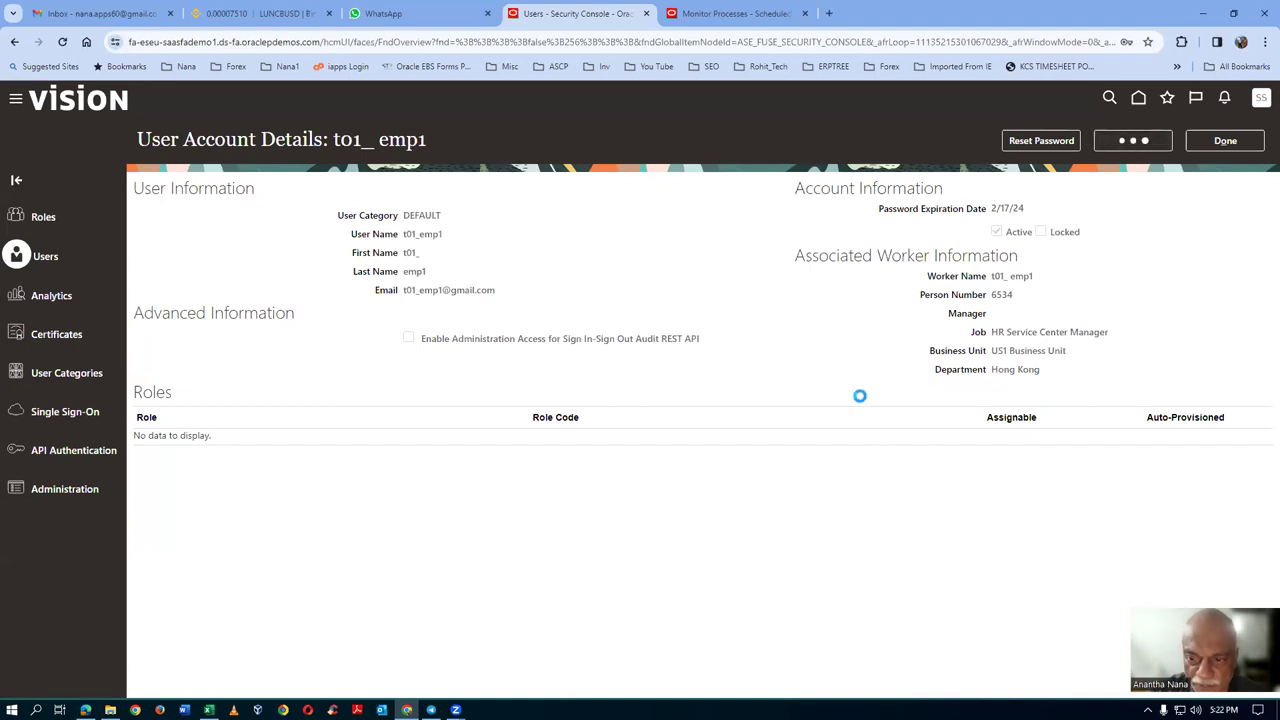
click(1020, 419)
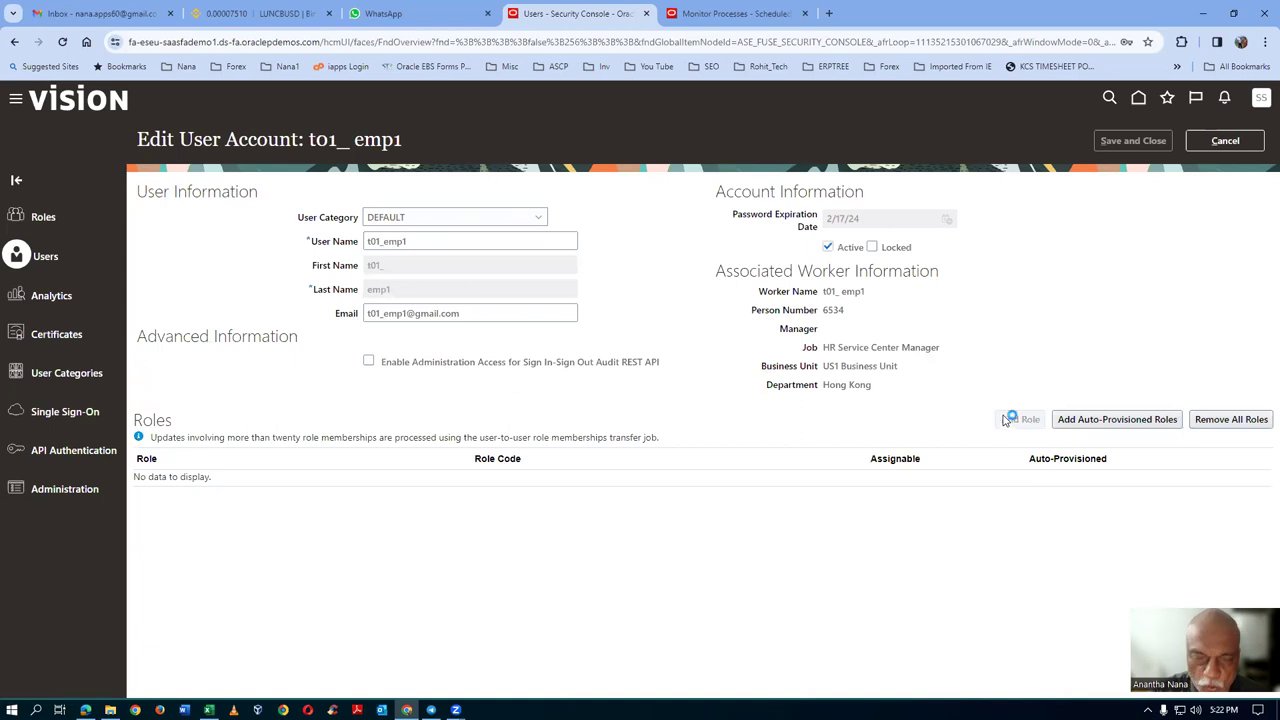
click(604, 257)
text(t01)
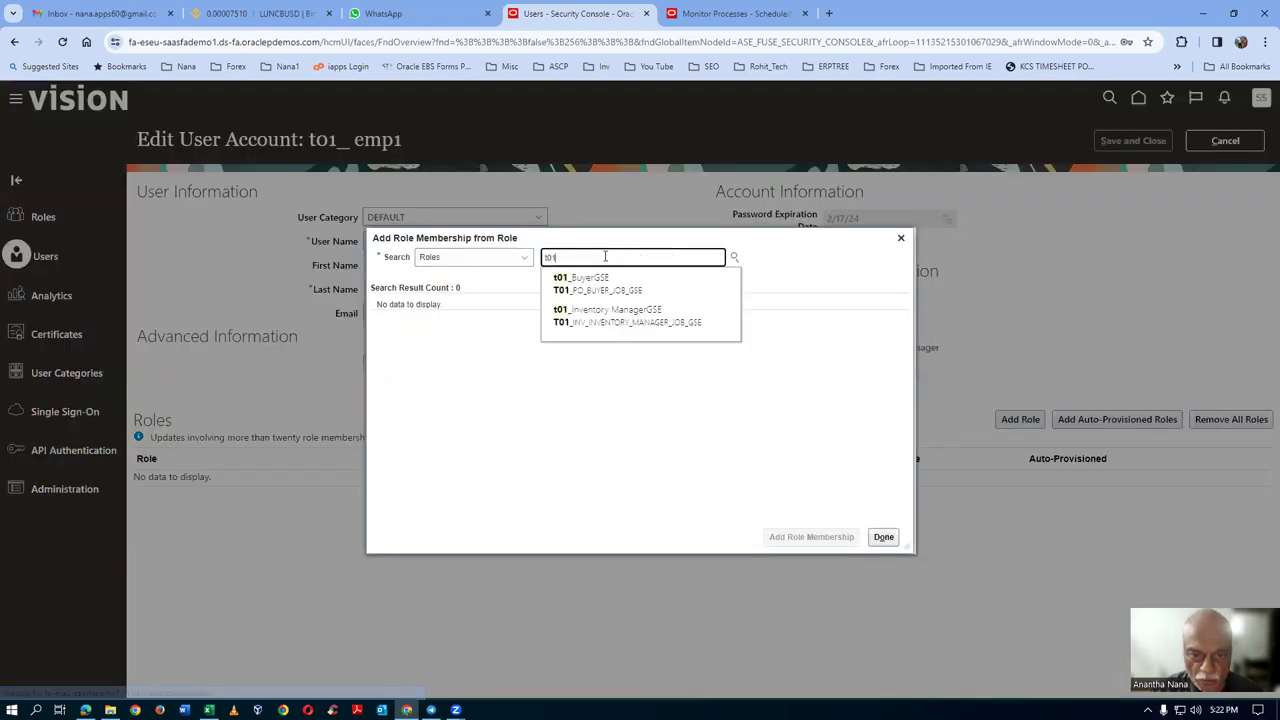
click(627, 322)
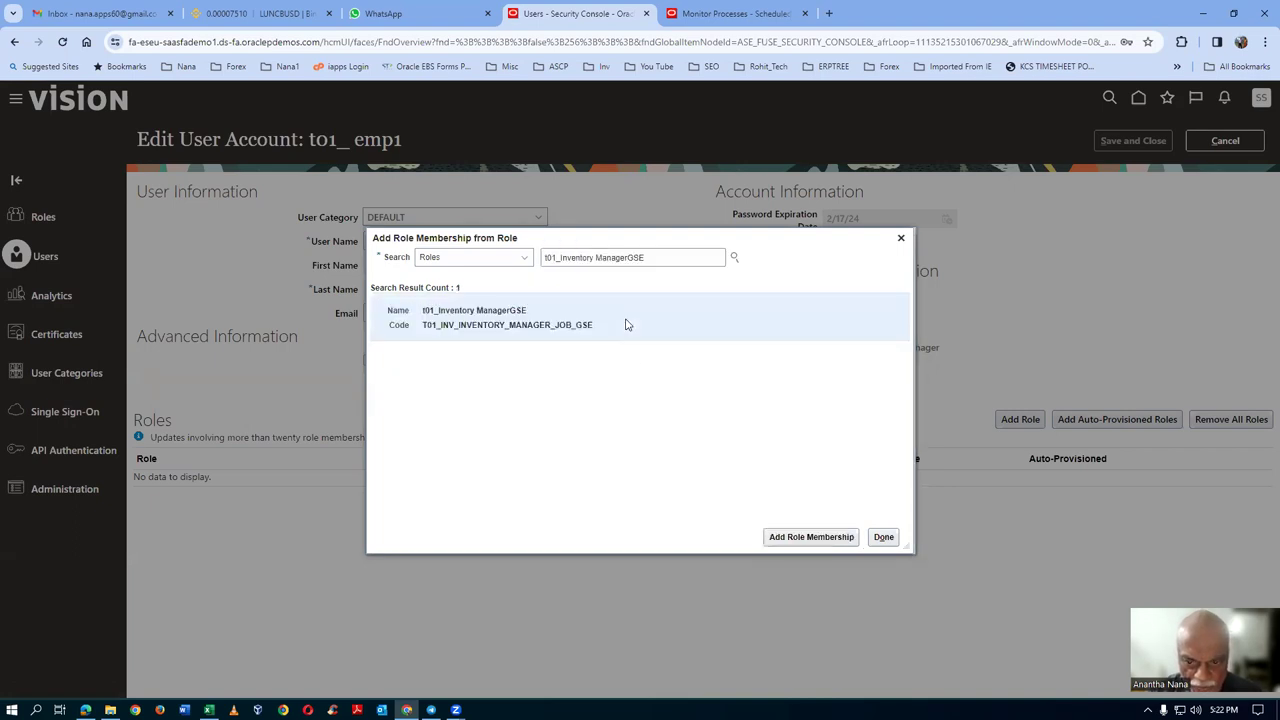
click(798, 537)
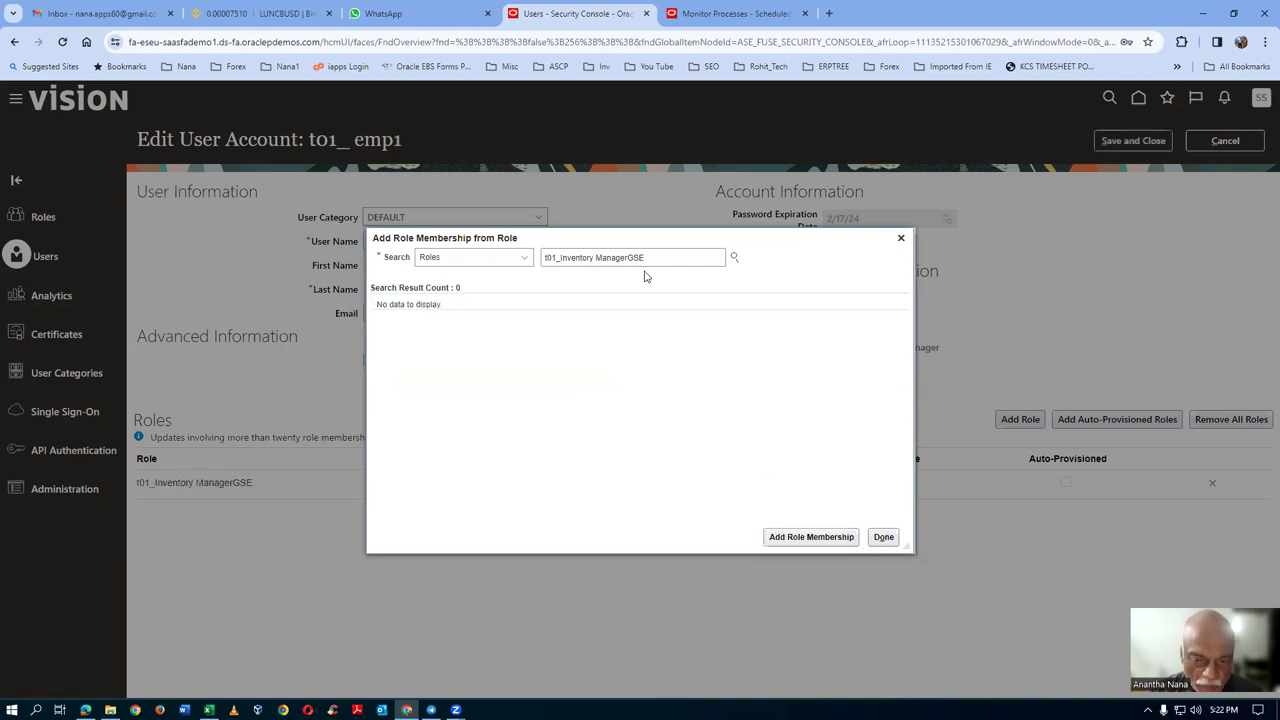
Step: Search 't01' again and add the t01_BuyerGSE role, then finish adding roles
drag(672, 255, 417, 272)
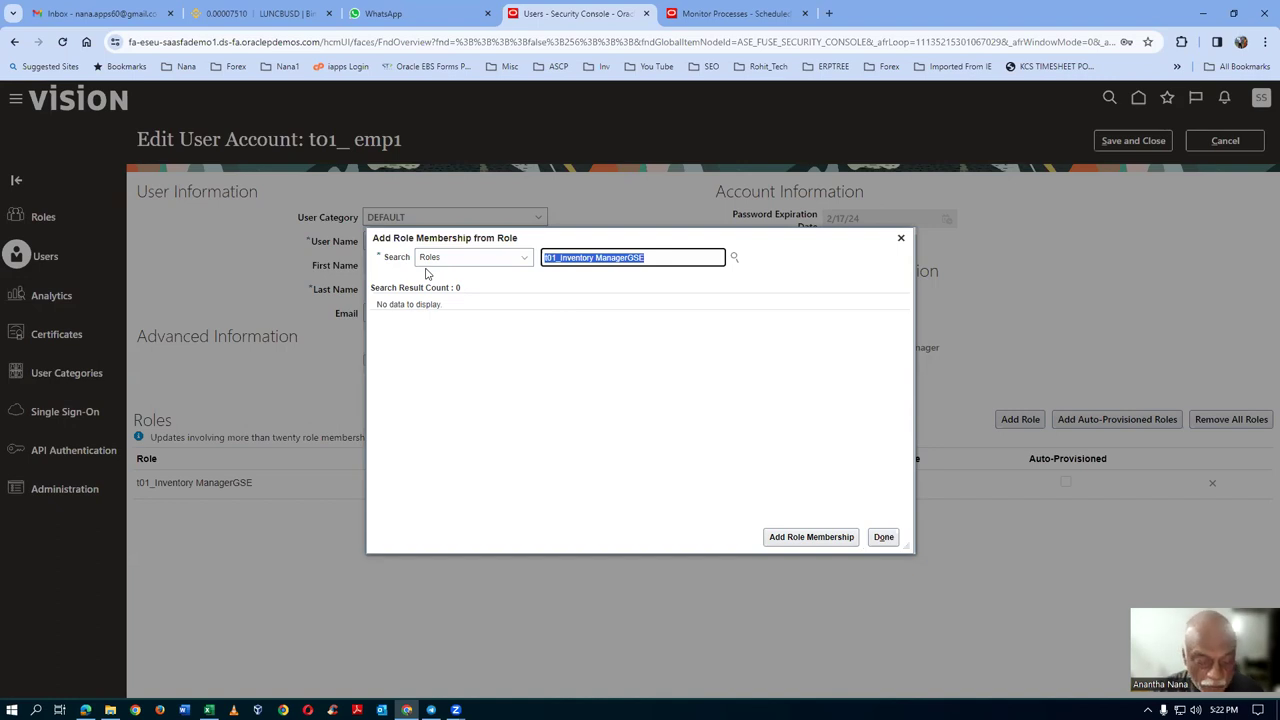
text(t01)
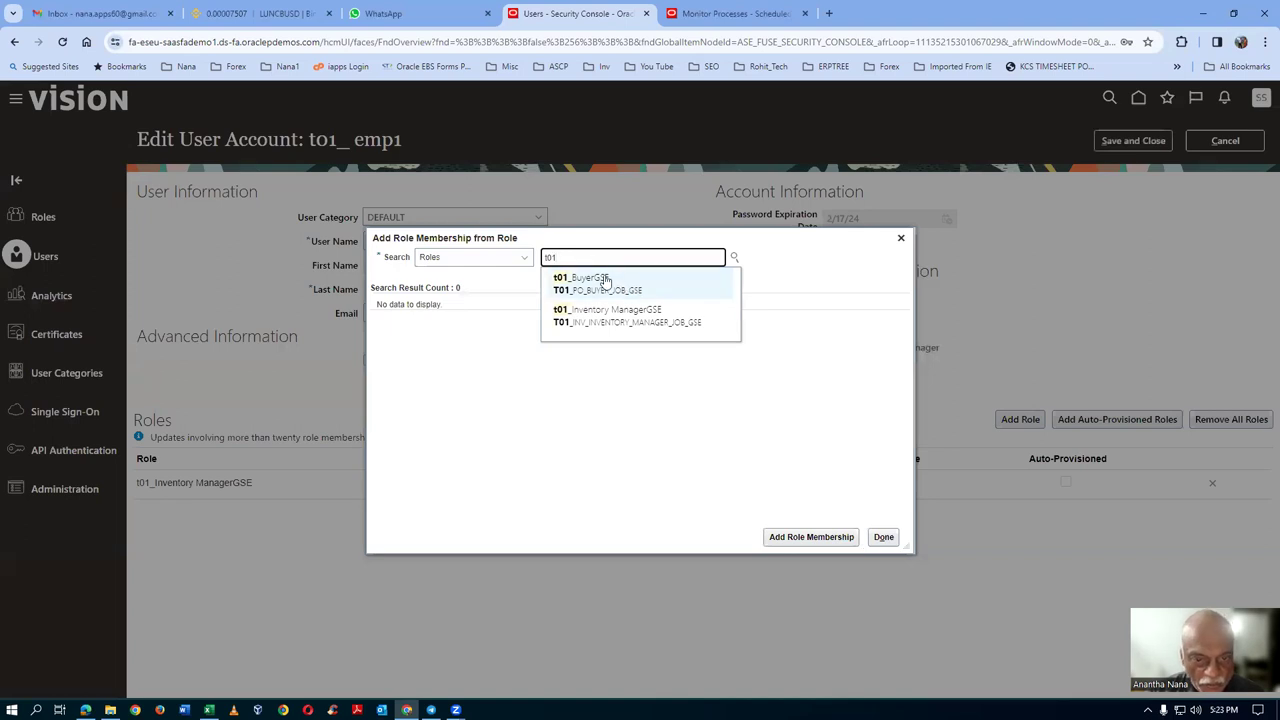
click(650, 283)
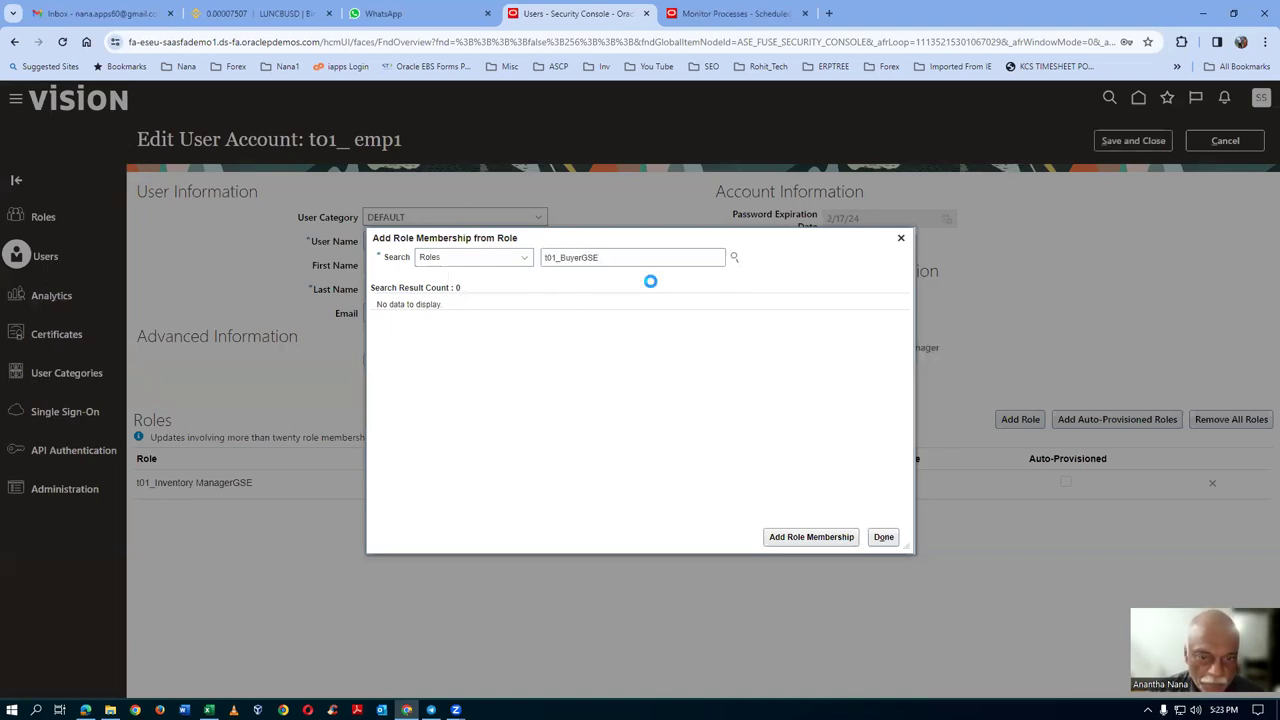
click(800, 537)
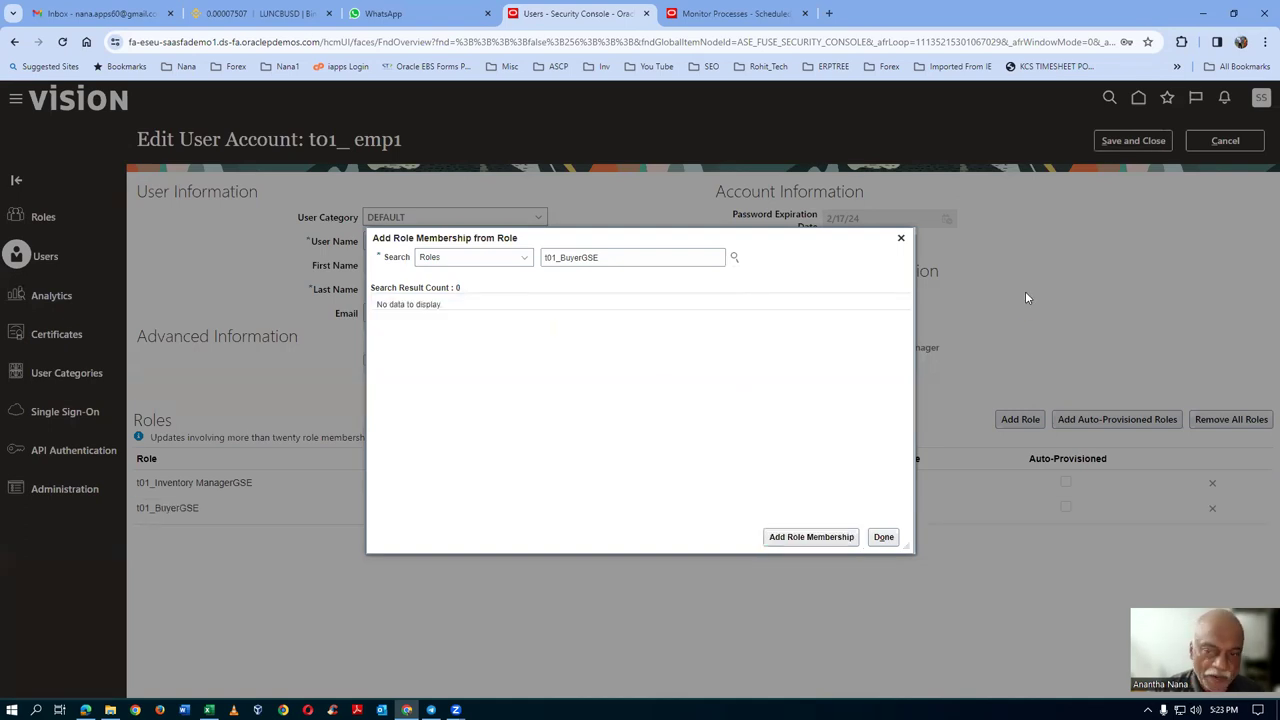
click(884, 538)
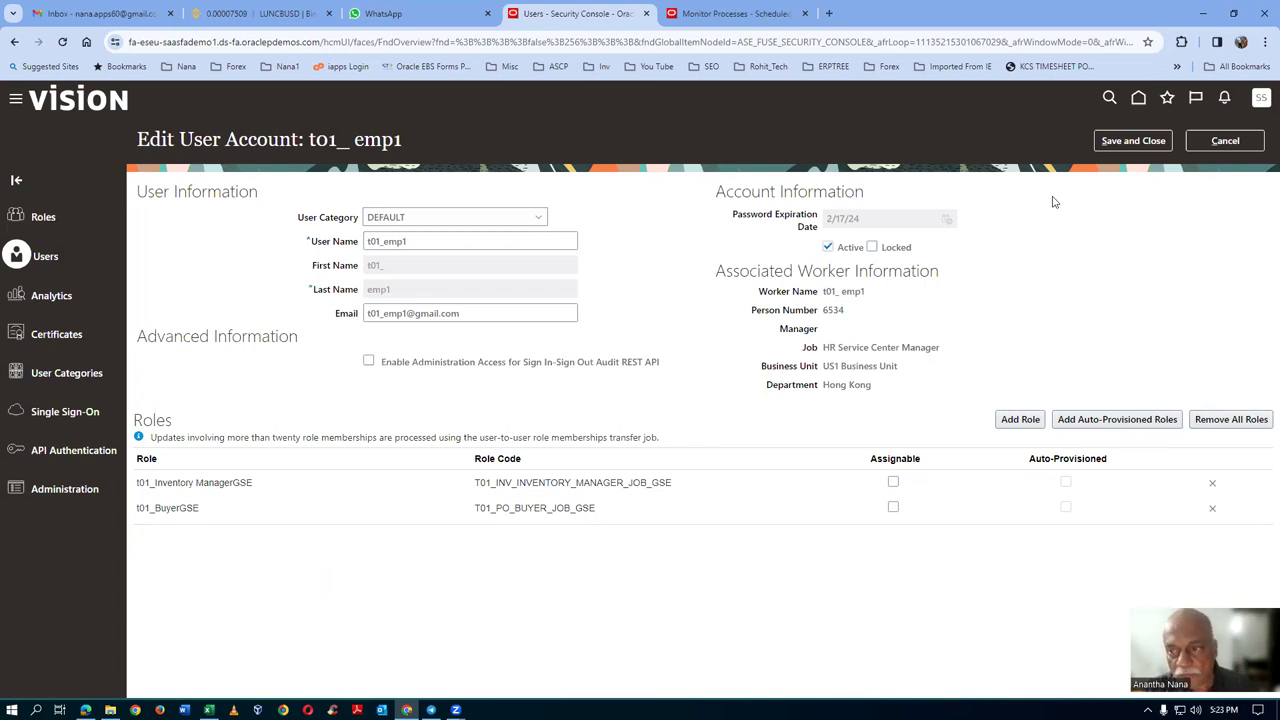
Step: Save the account with both t01 roles and go back to the User Accounts list
click(1153, 140)
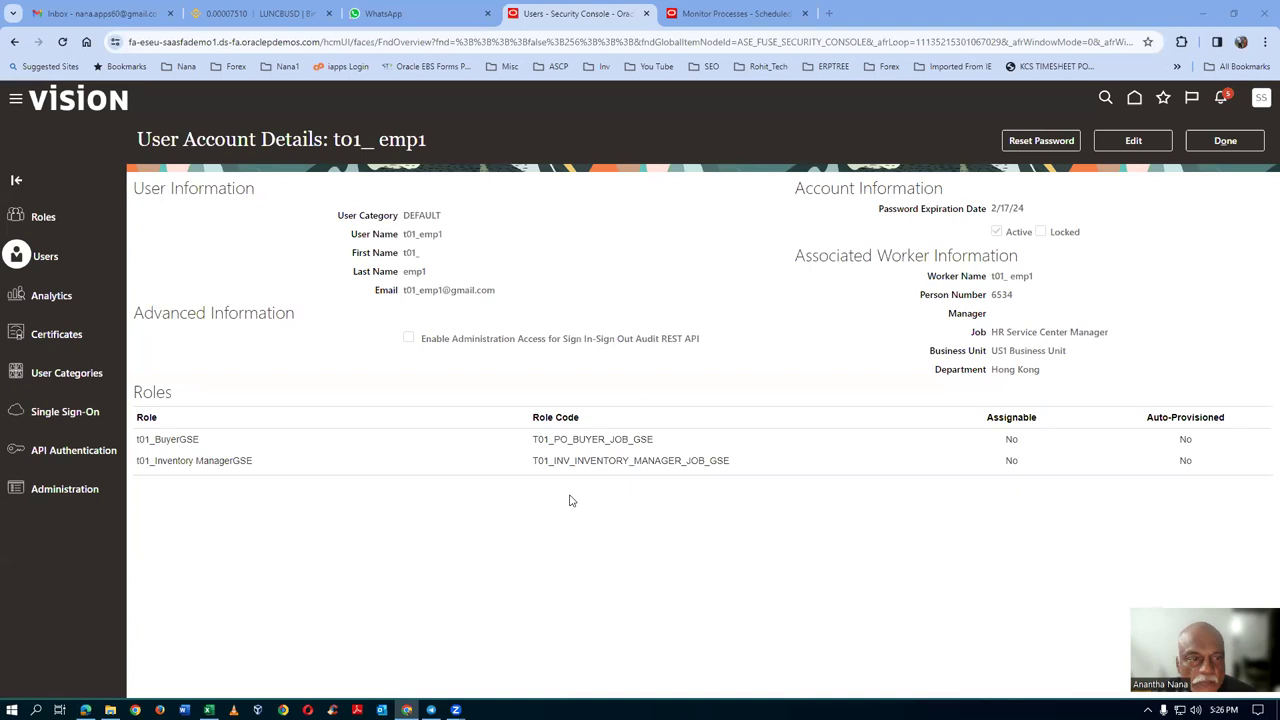
click(1252, 143)
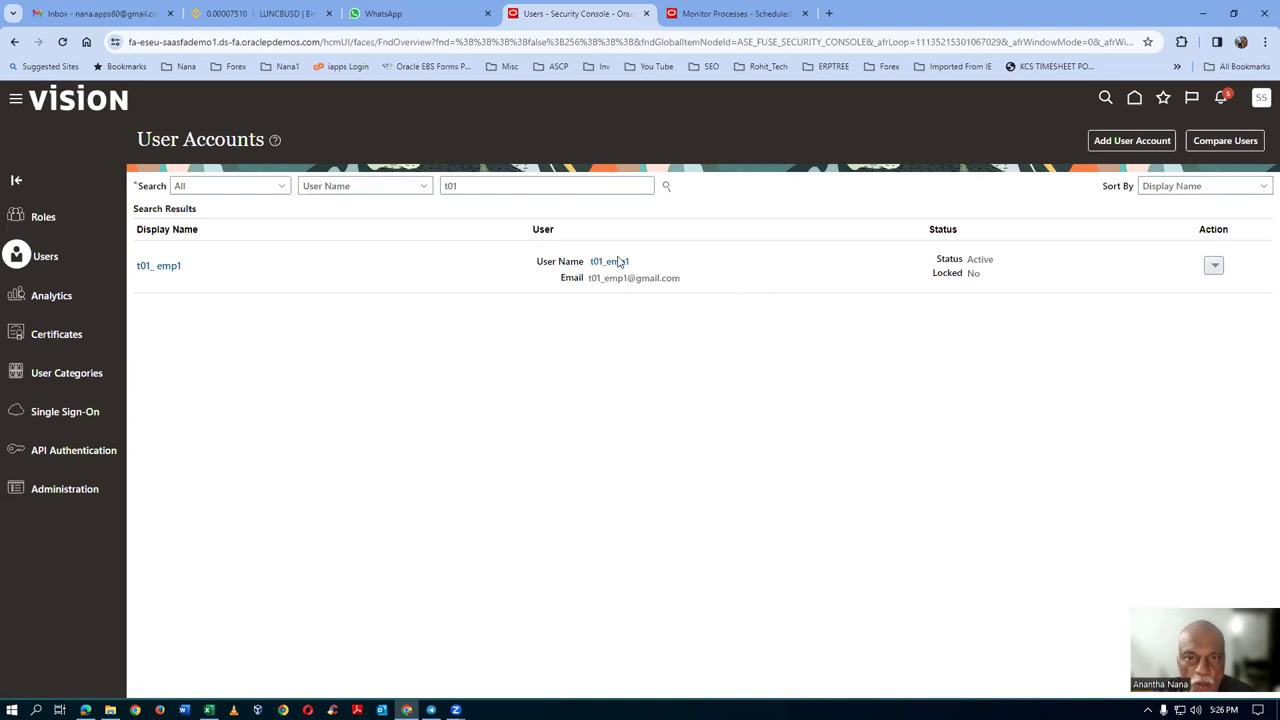
Step: Submit the Import User and Role Application Security Data job, confirmed as process 6473754
click(727, 18)
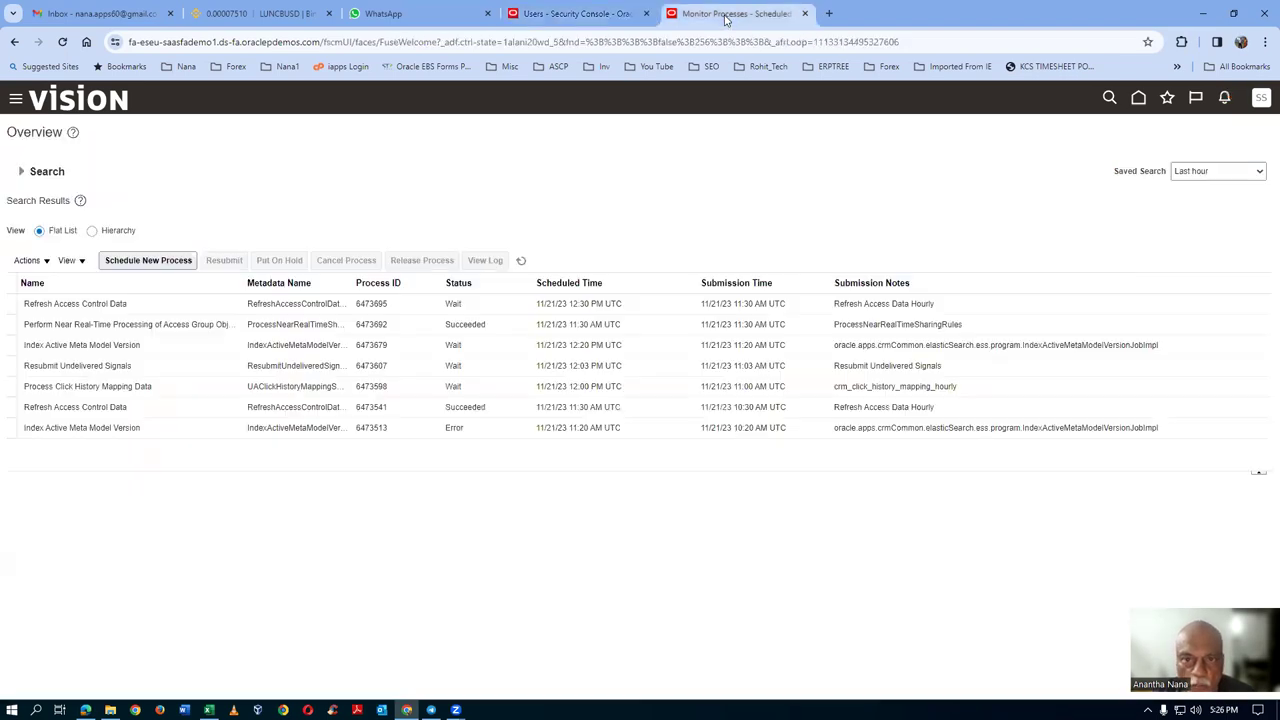
click(160, 263)
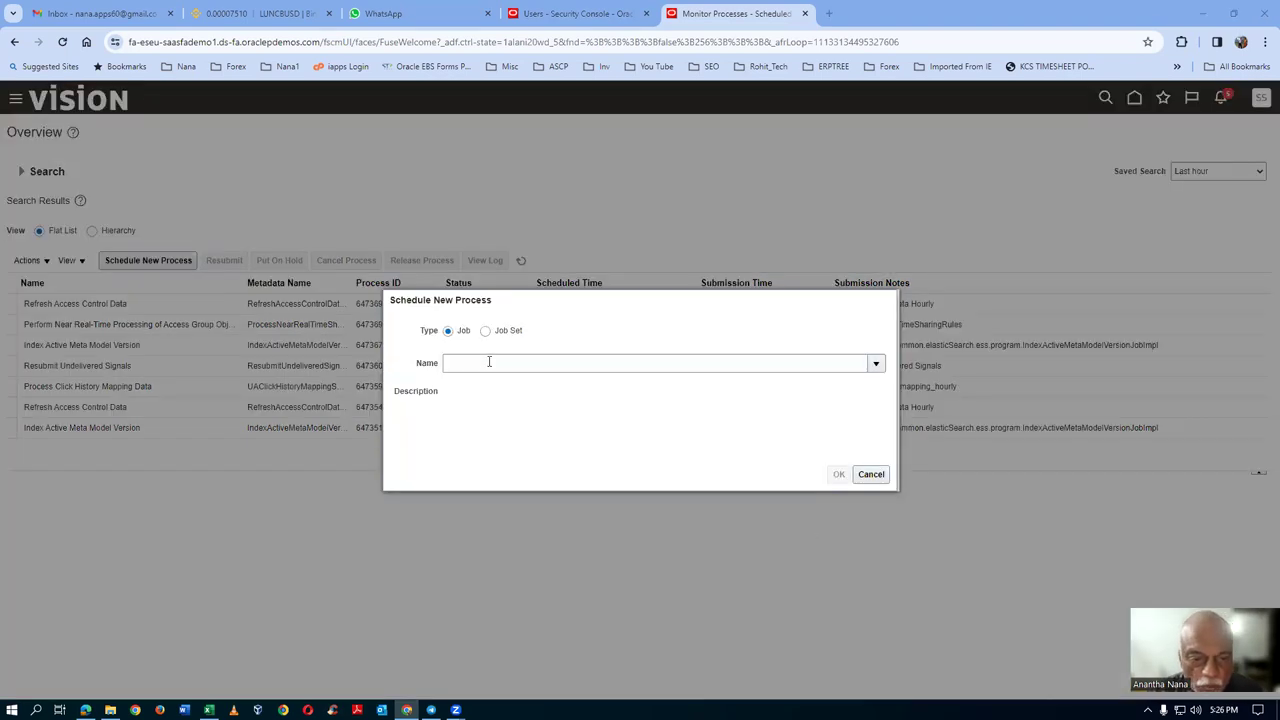
click(489, 362)
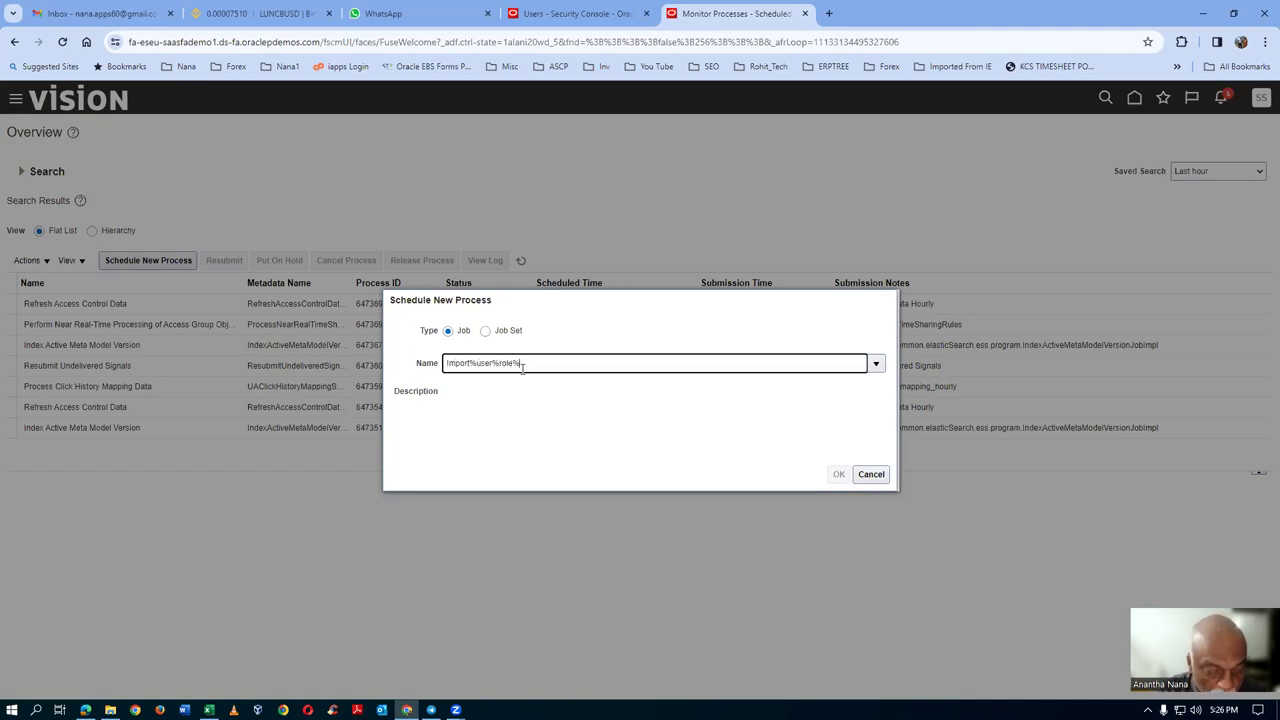
key(Tab)
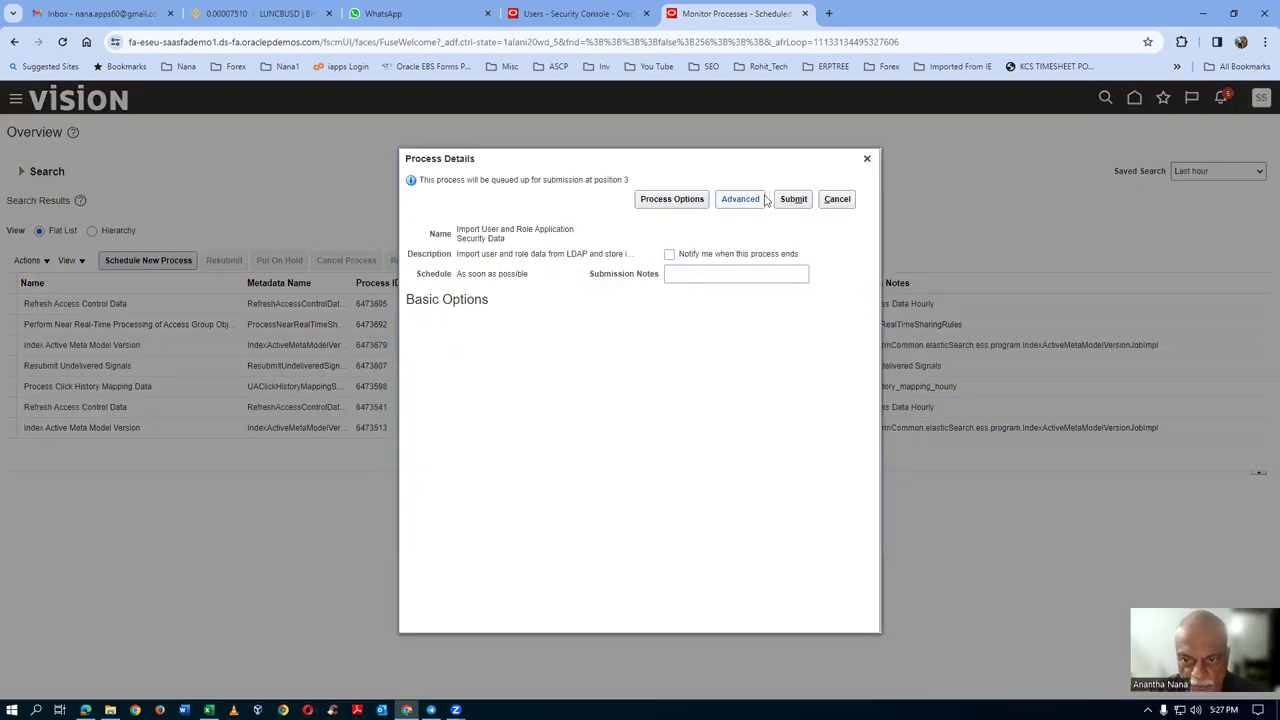
click(795, 200)
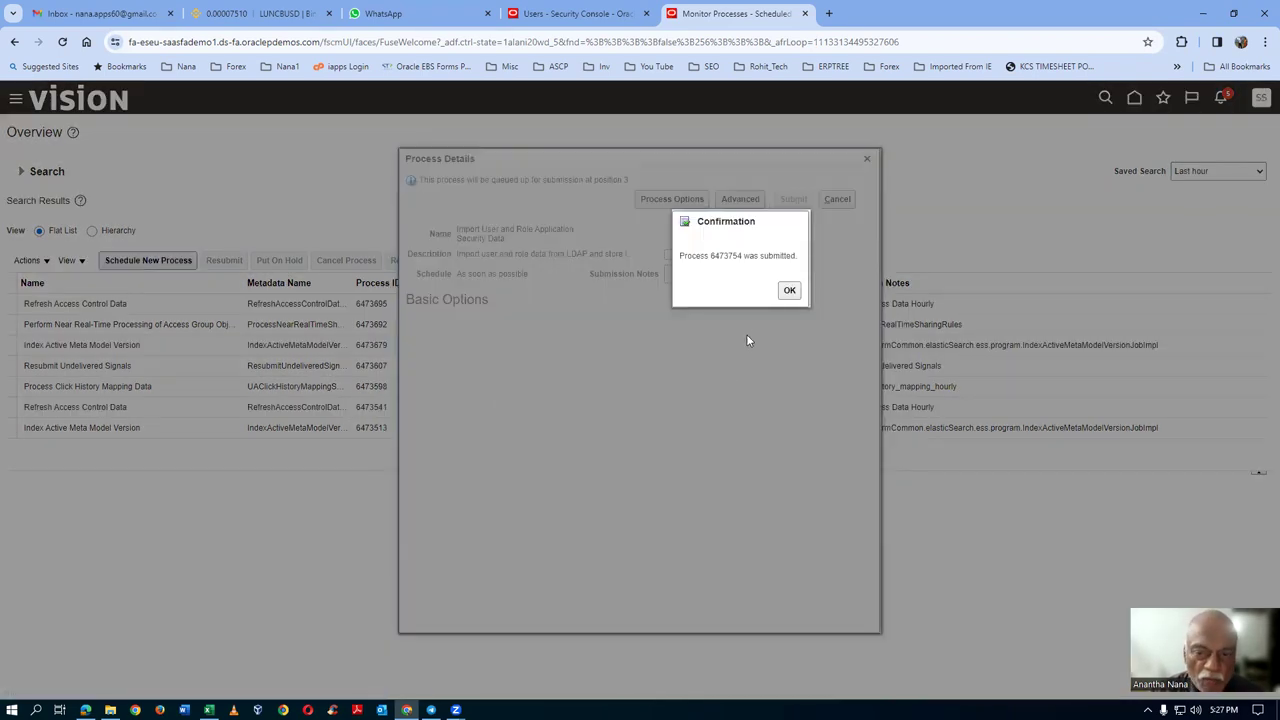
click(790, 293)
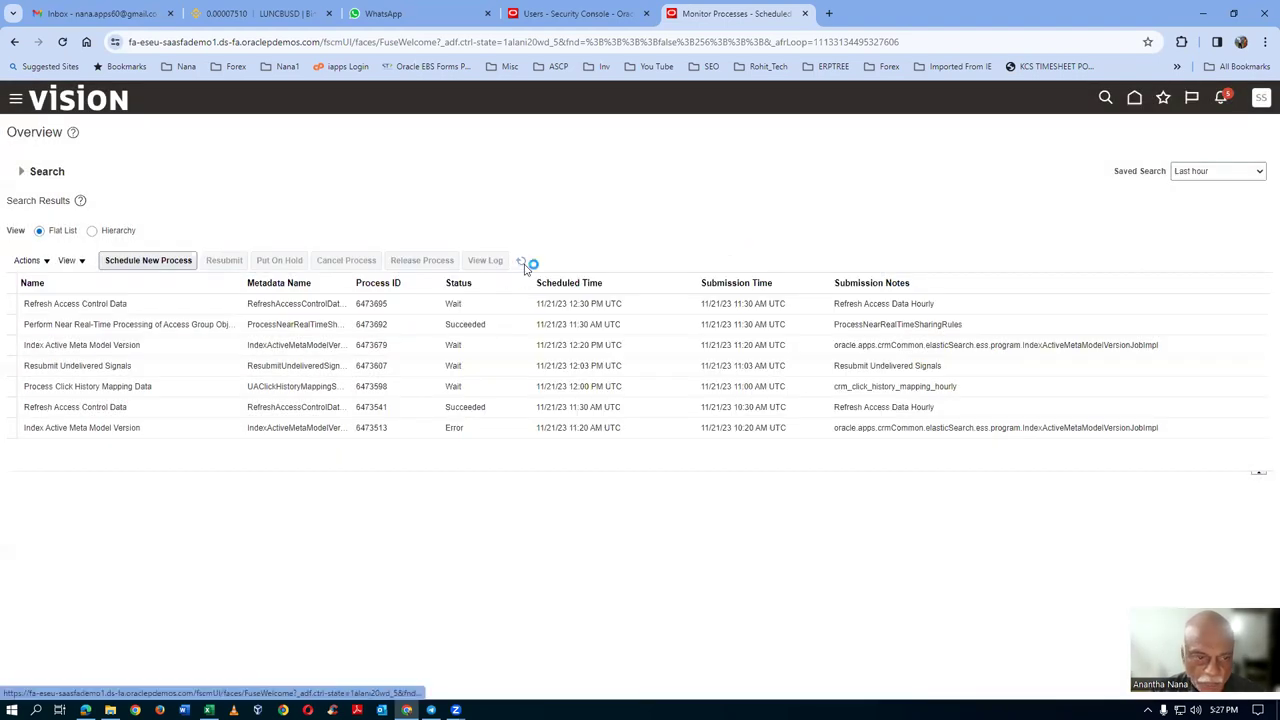
Step: Refresh the Monitor Processes list until import job 6473754 shows Running
click(522, 264)
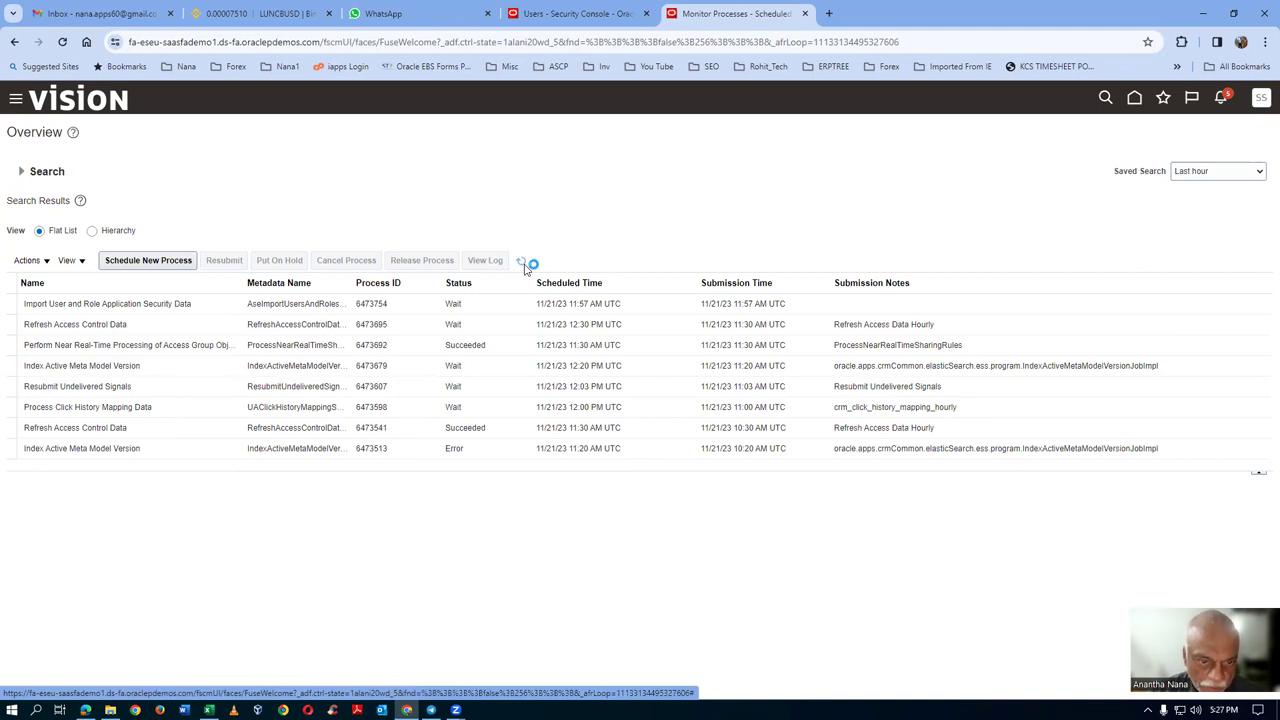
click(521, 262)
click(521, 262)
click(521, 262)
click(521, 263)
click(521, 263)
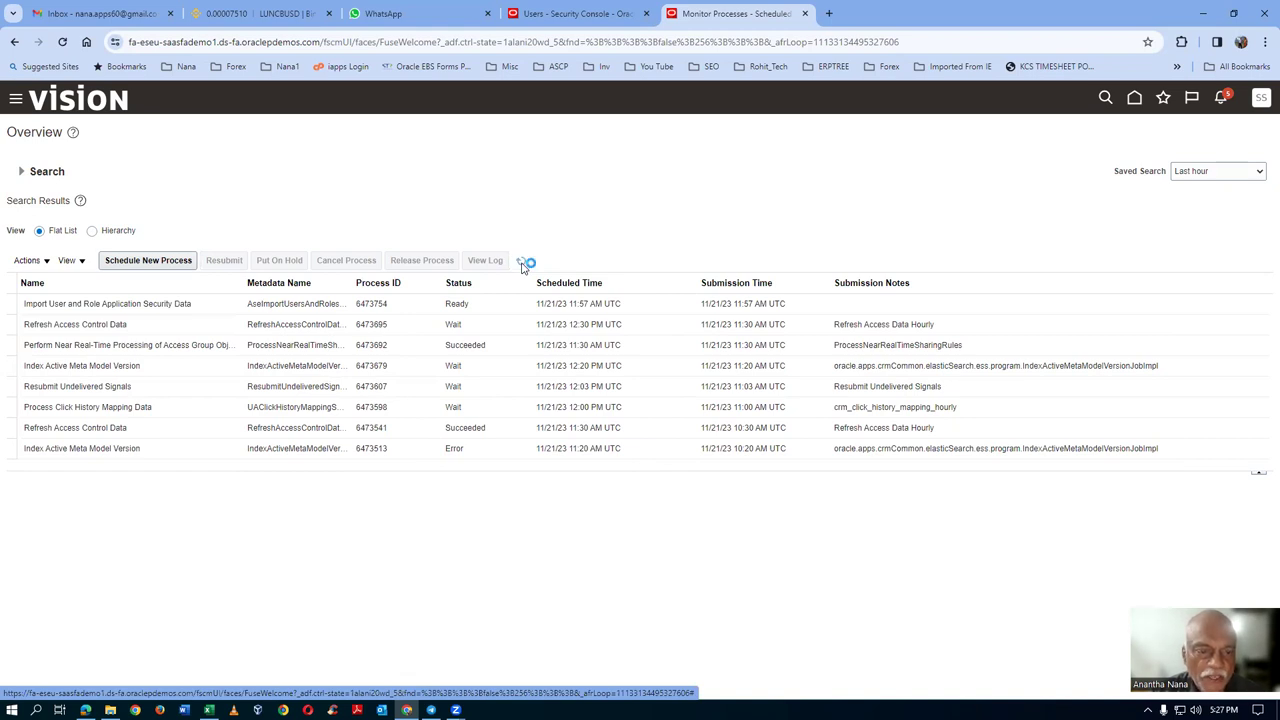
click(521, 263)
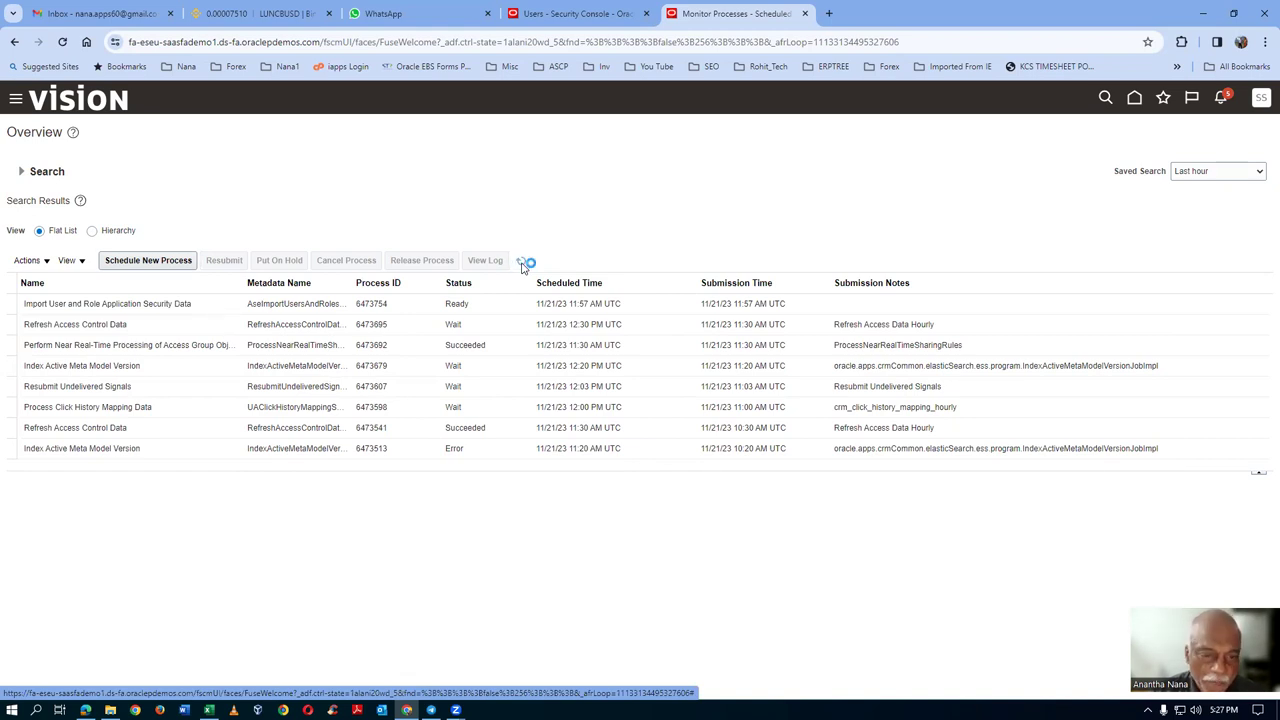
click(521, 263)
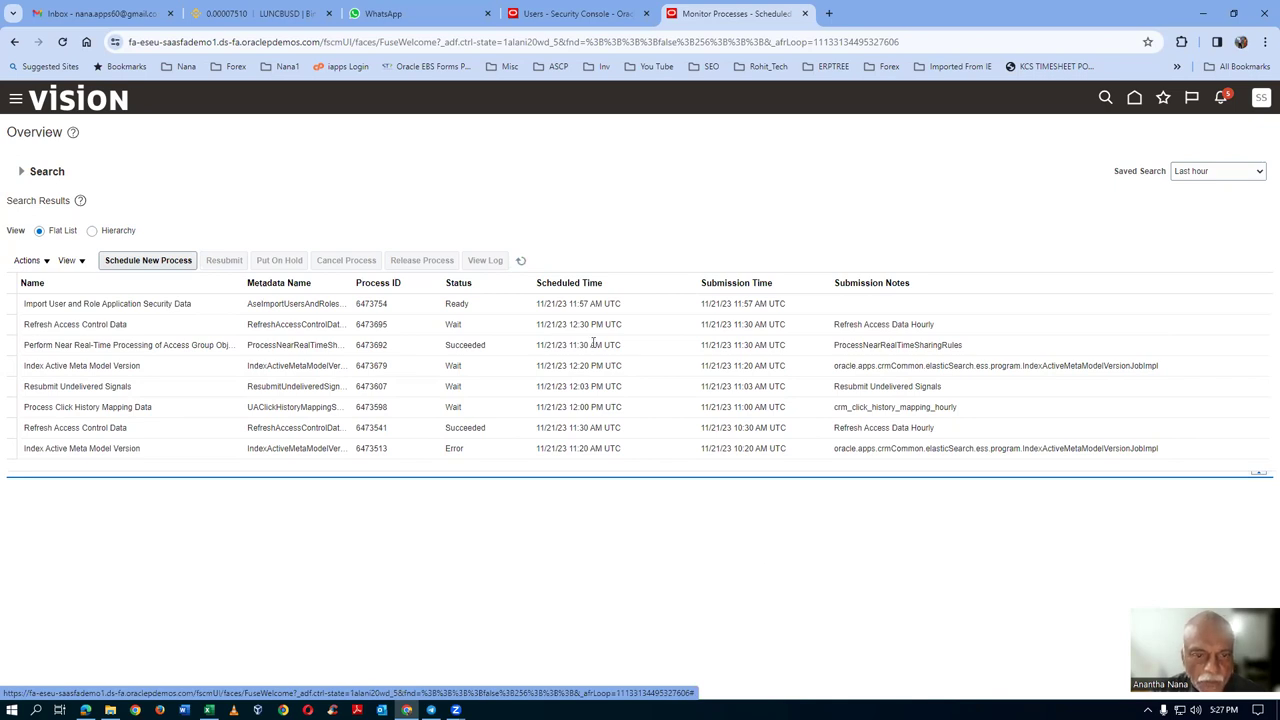
click(520, 263)
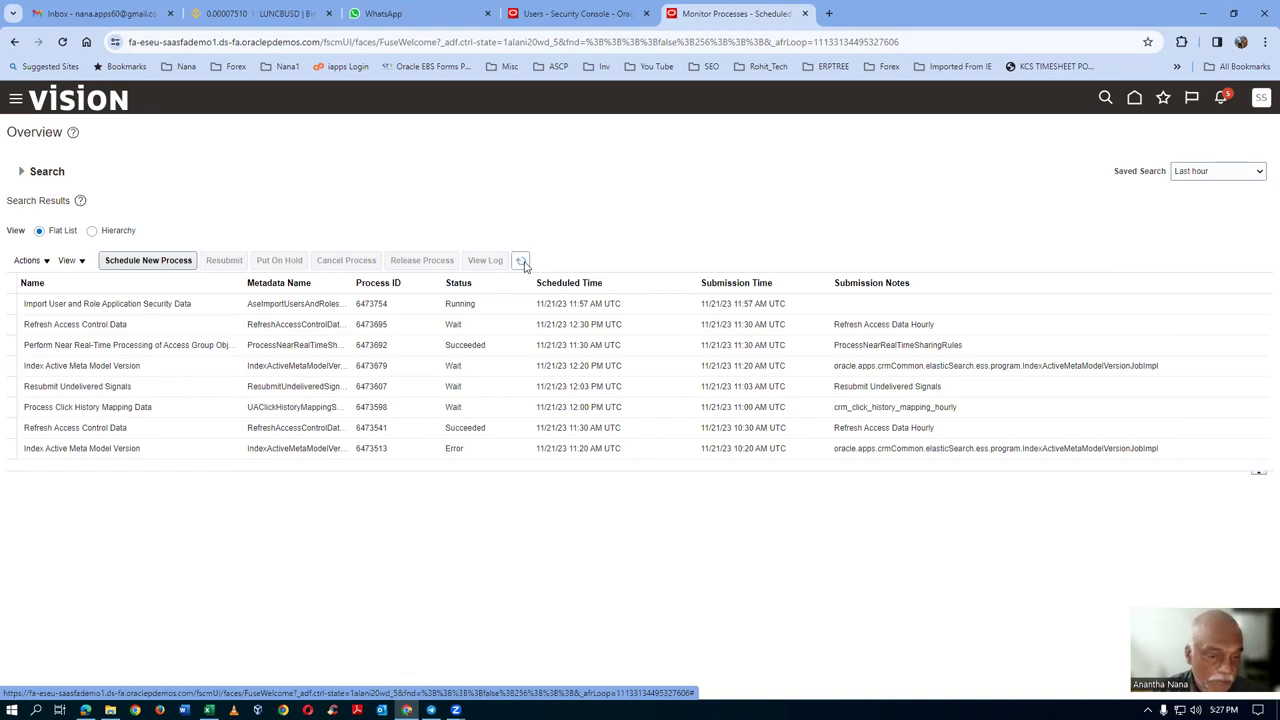
click(521, 261)
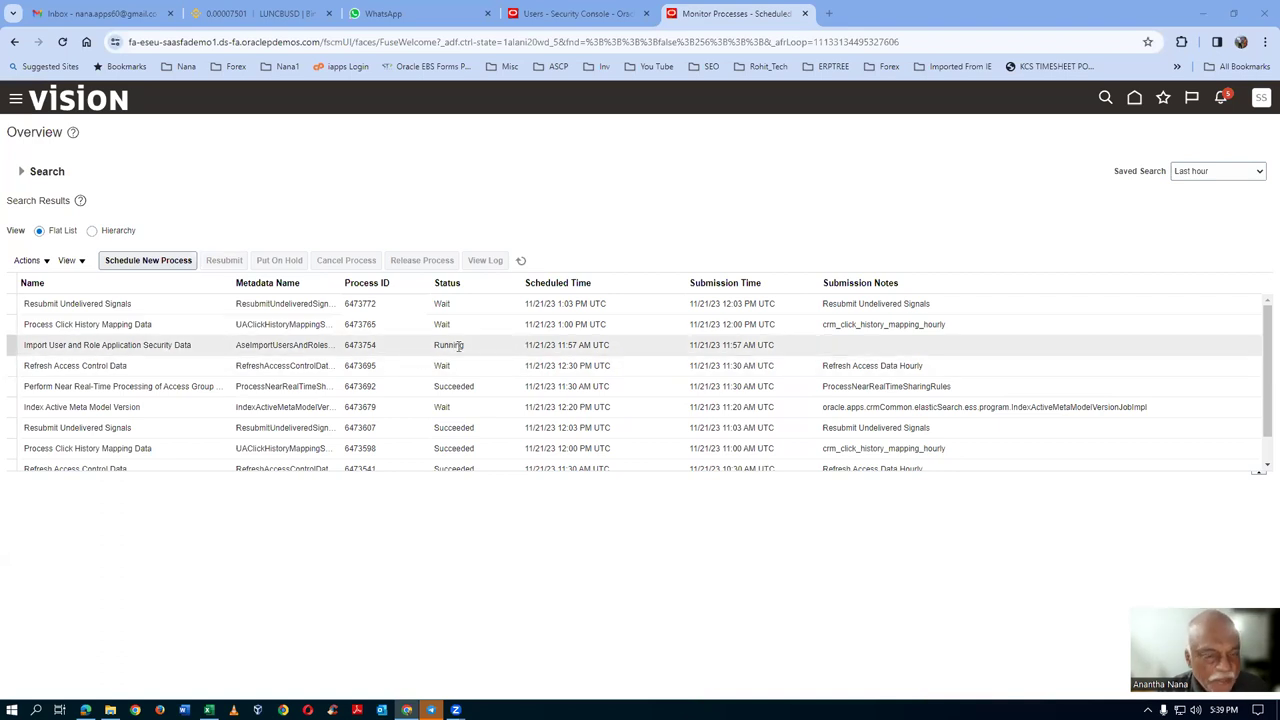
Step: Schedule and submit Retrieve Latest LDAP Changes to run as soon as possible, as process 6473786
click(521, 261)
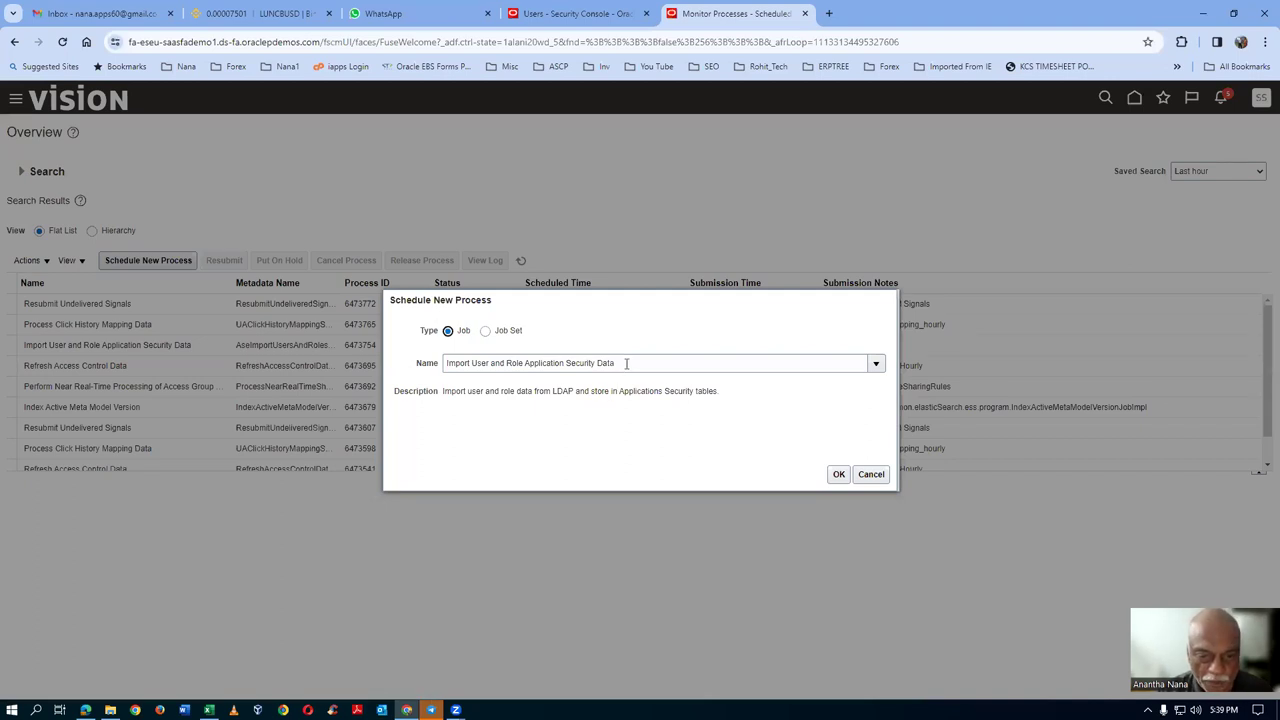
drag(622, 364, 437, 387)
text(I)
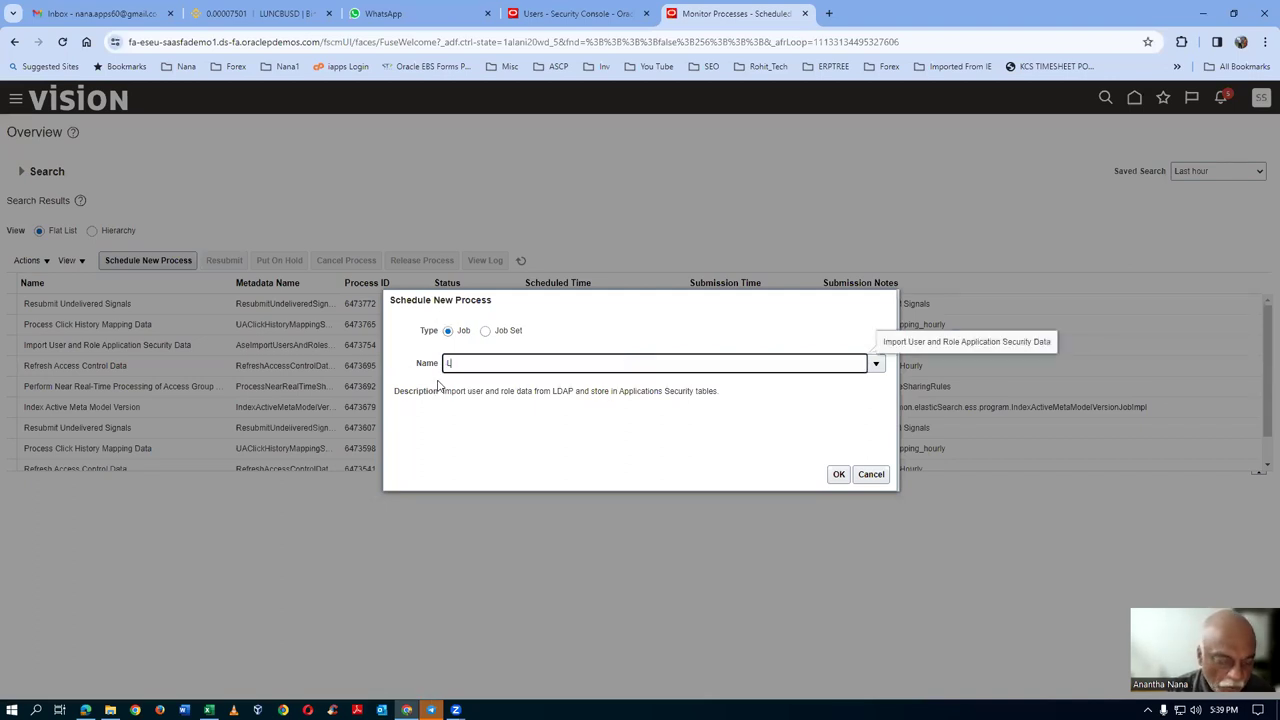
text(DAP)
key(Tab)
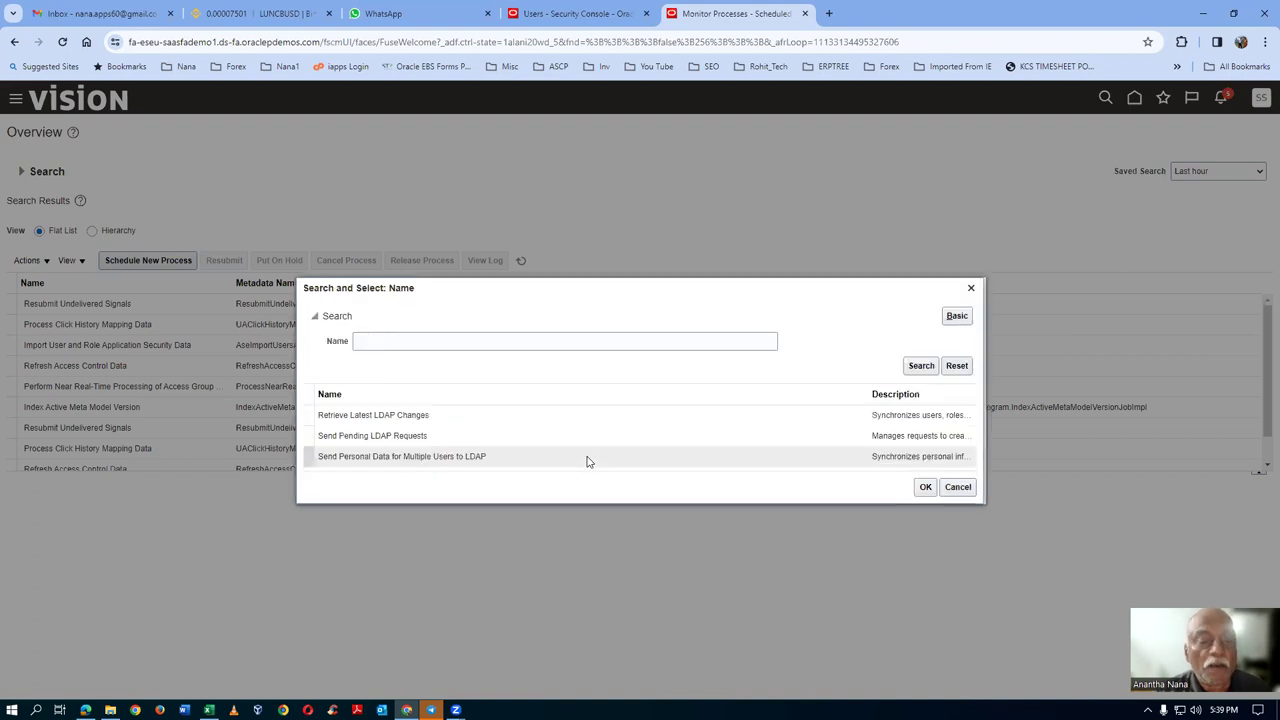
click(489, 421)
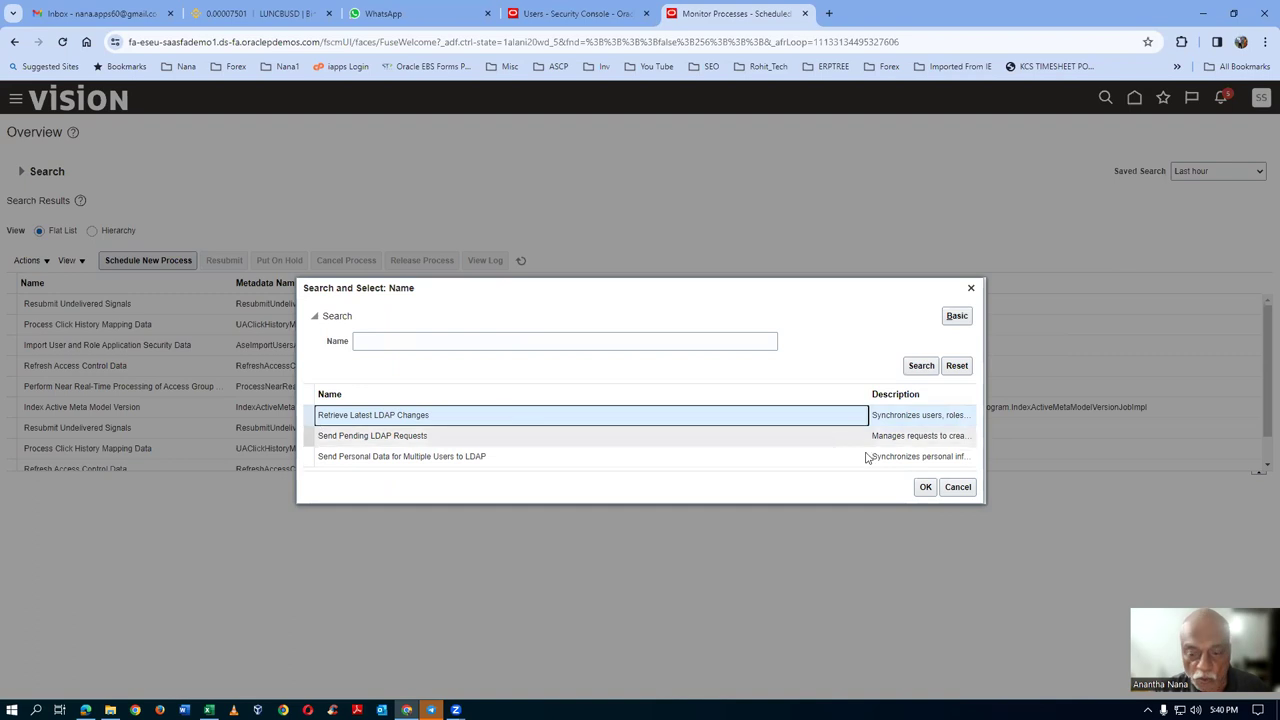
click(925, 488)
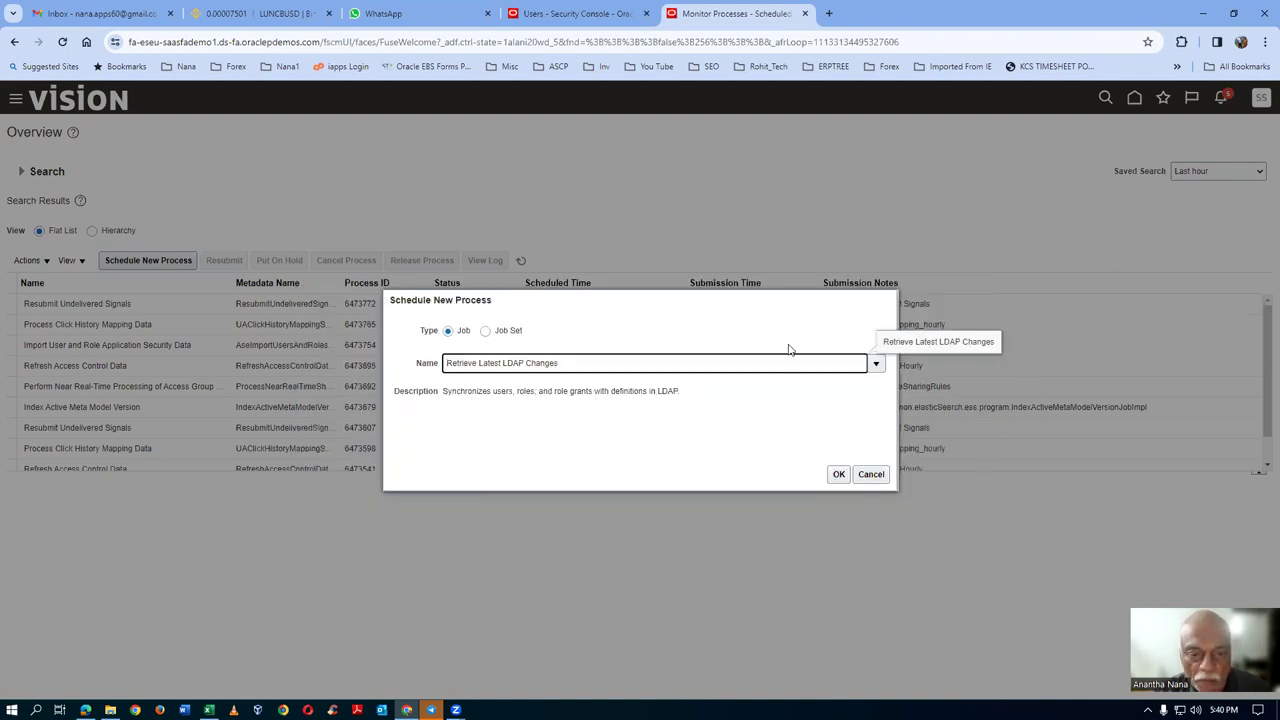
click(689, 176)
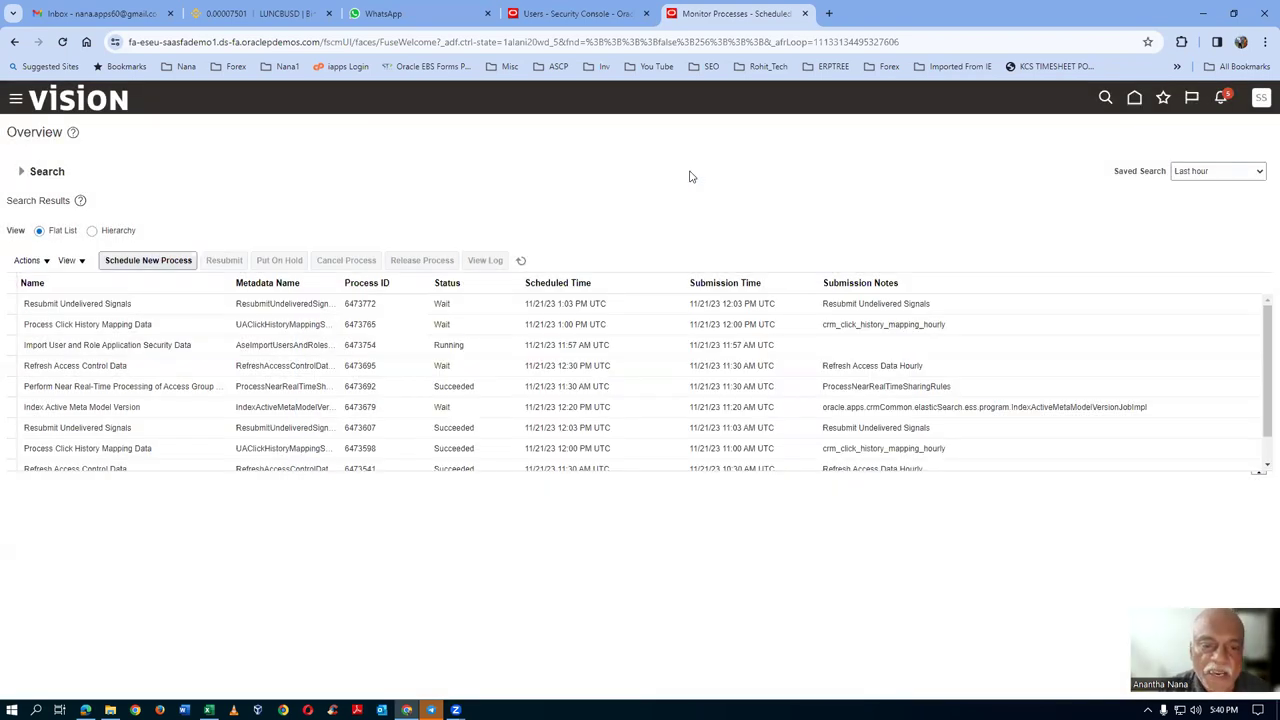
click(792, 200)
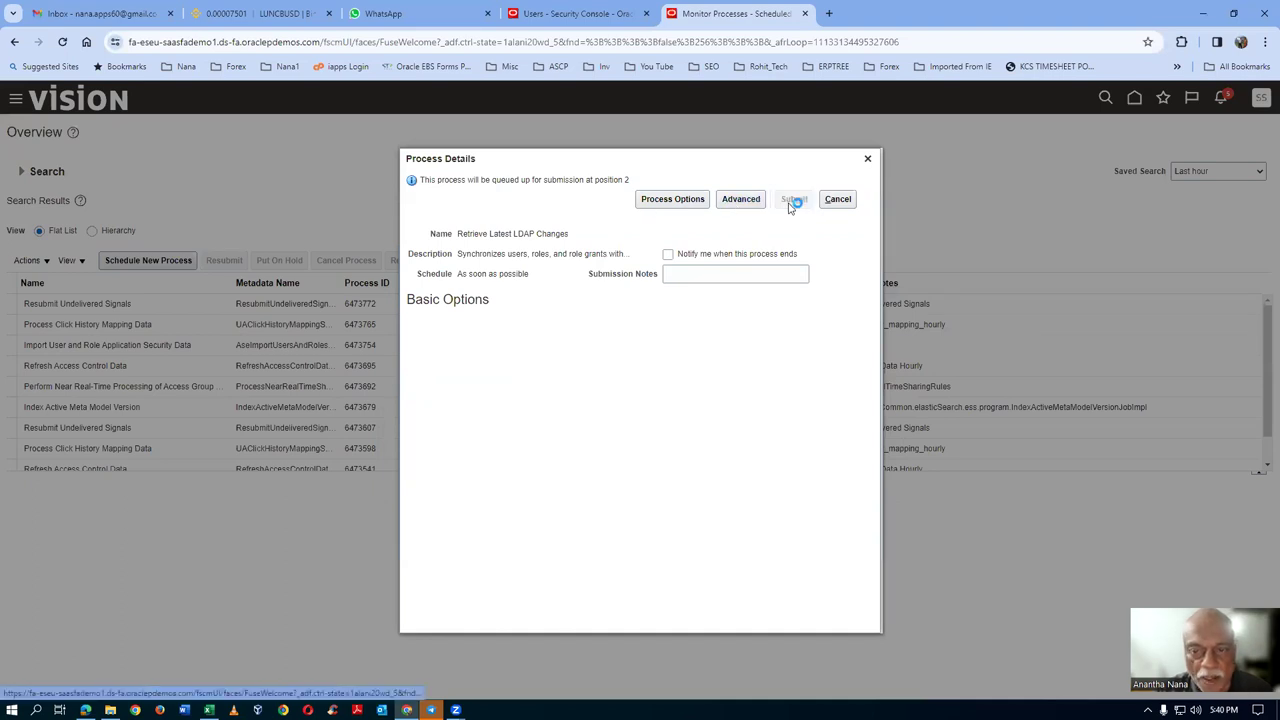
click(790, 292)
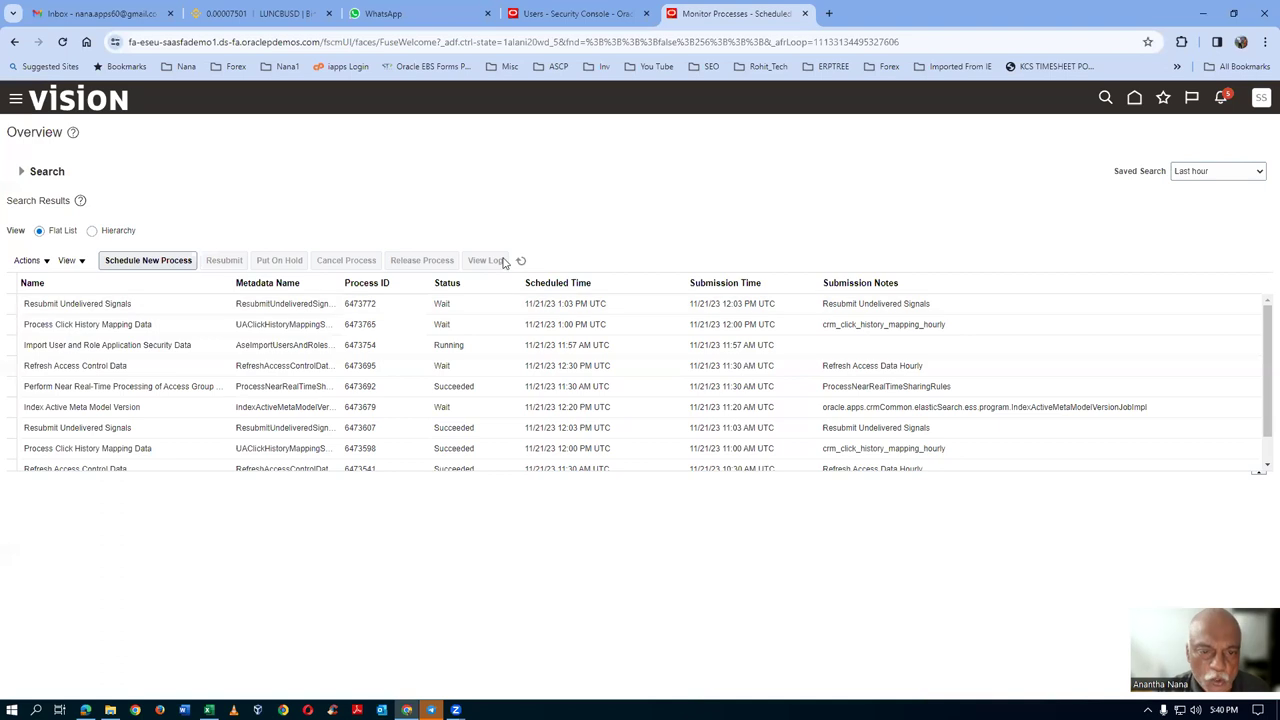
Step: Refresh until LDAP job 6473786 shows Running, then copy the site address
click(520, 261)
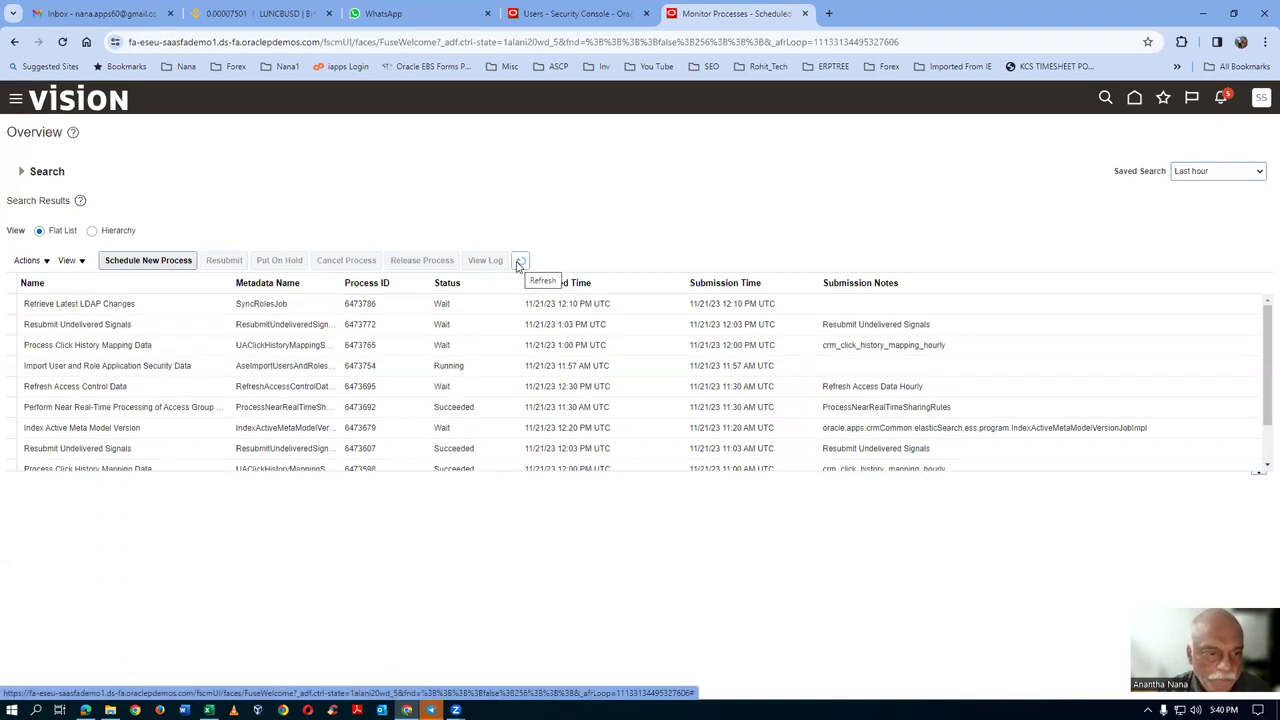
click(520, 261)
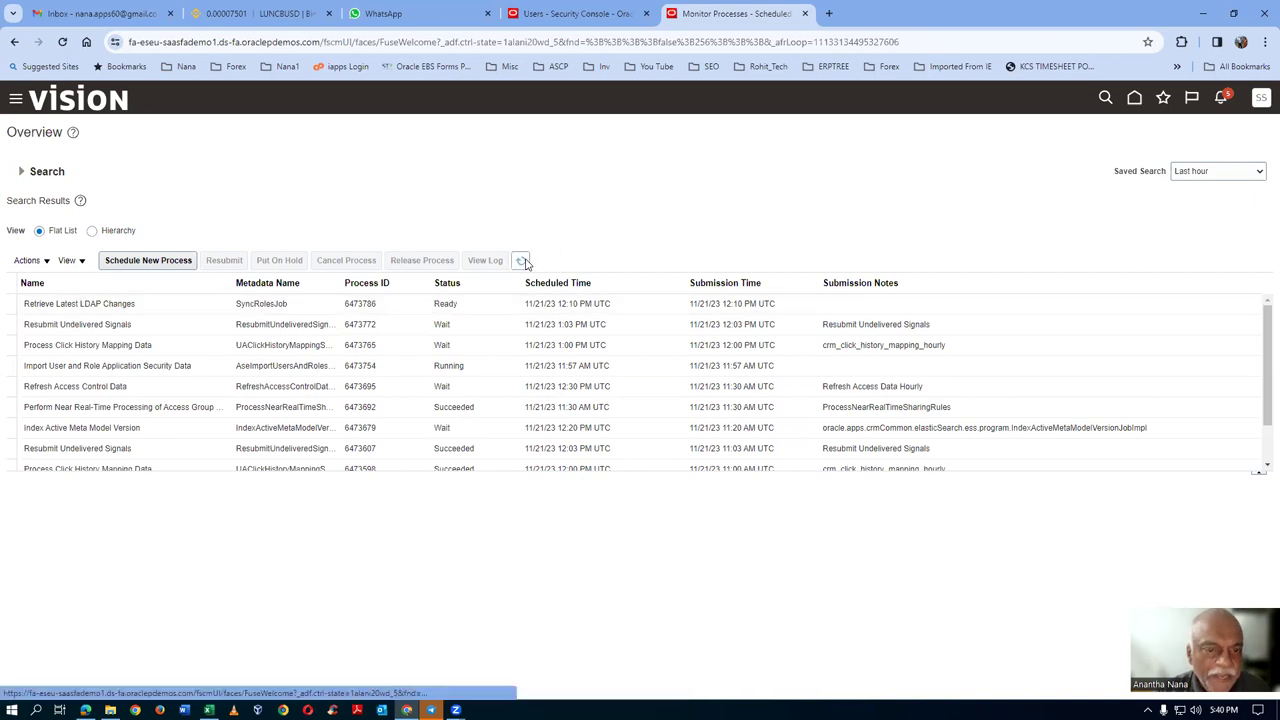
click(522, 261)
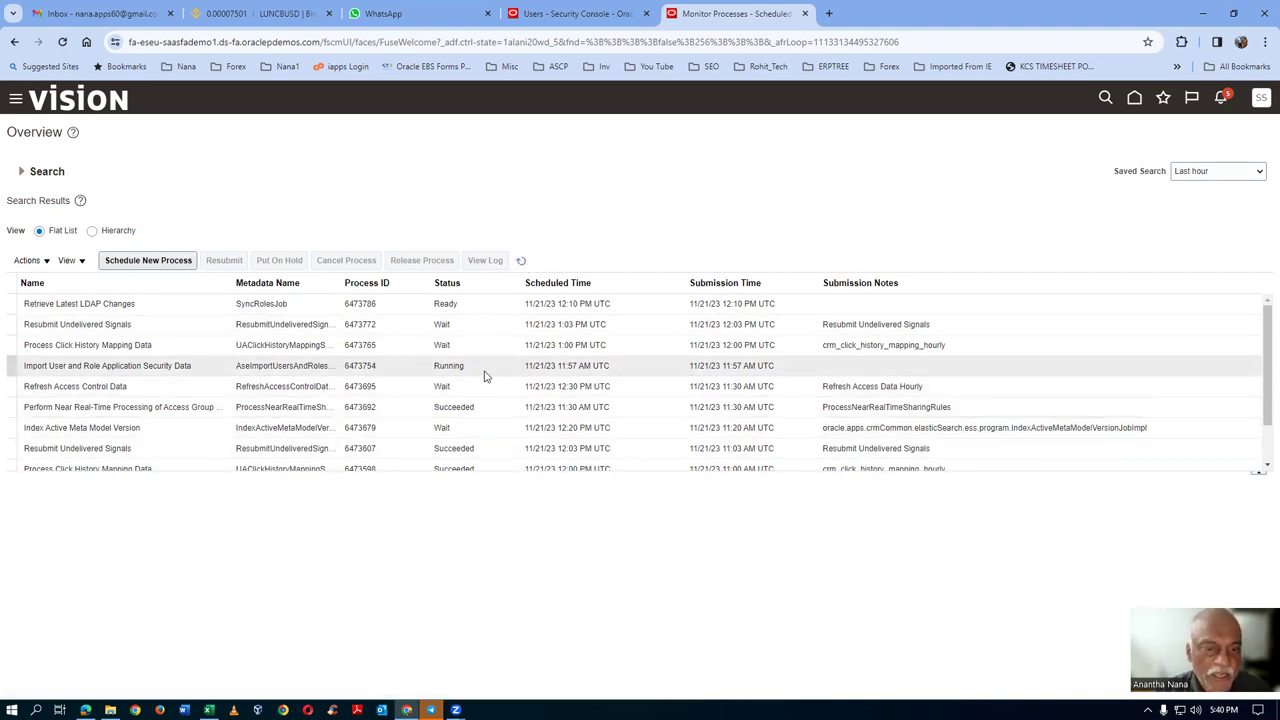
click(522, 261)
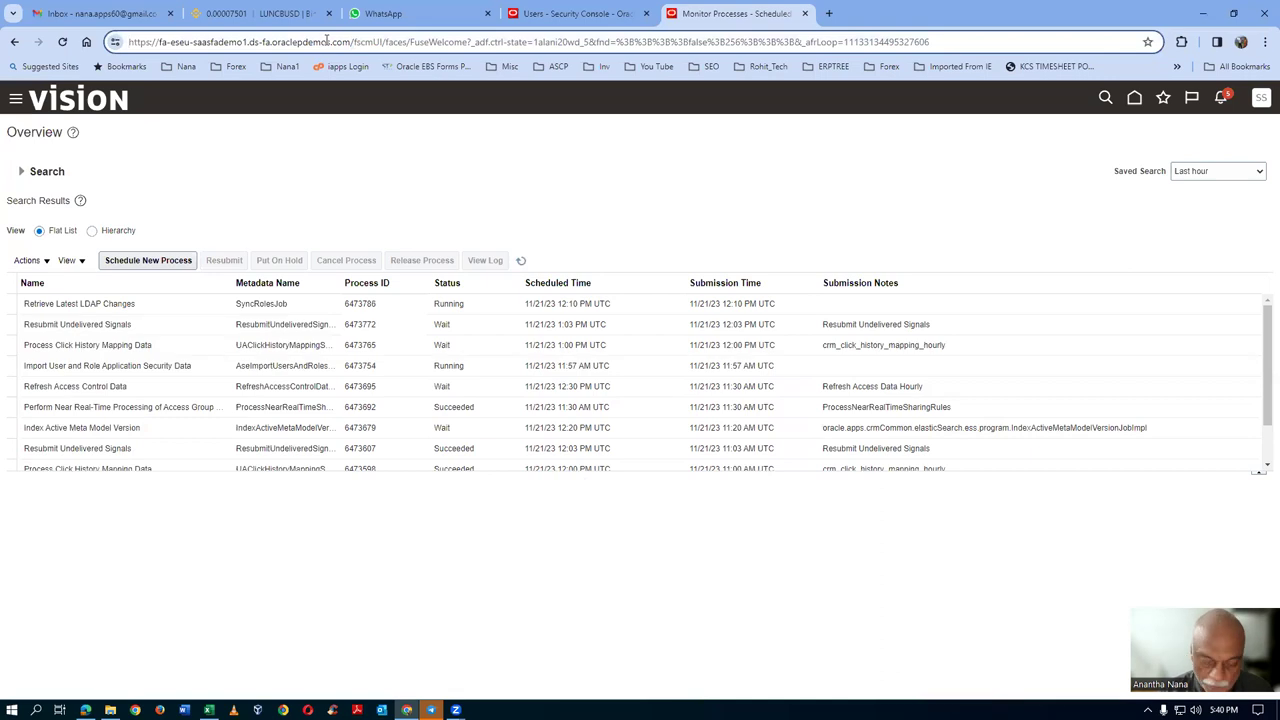
drag(128, 42, 326, 42)
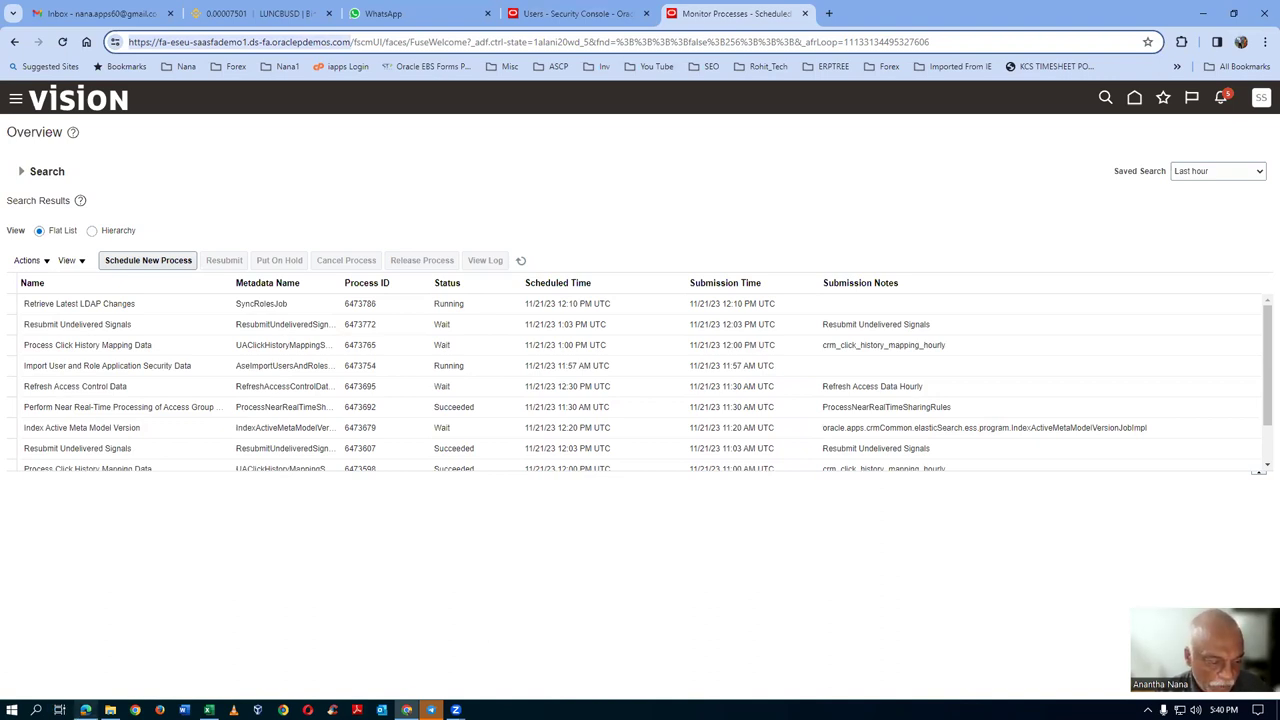
click(86, 709)
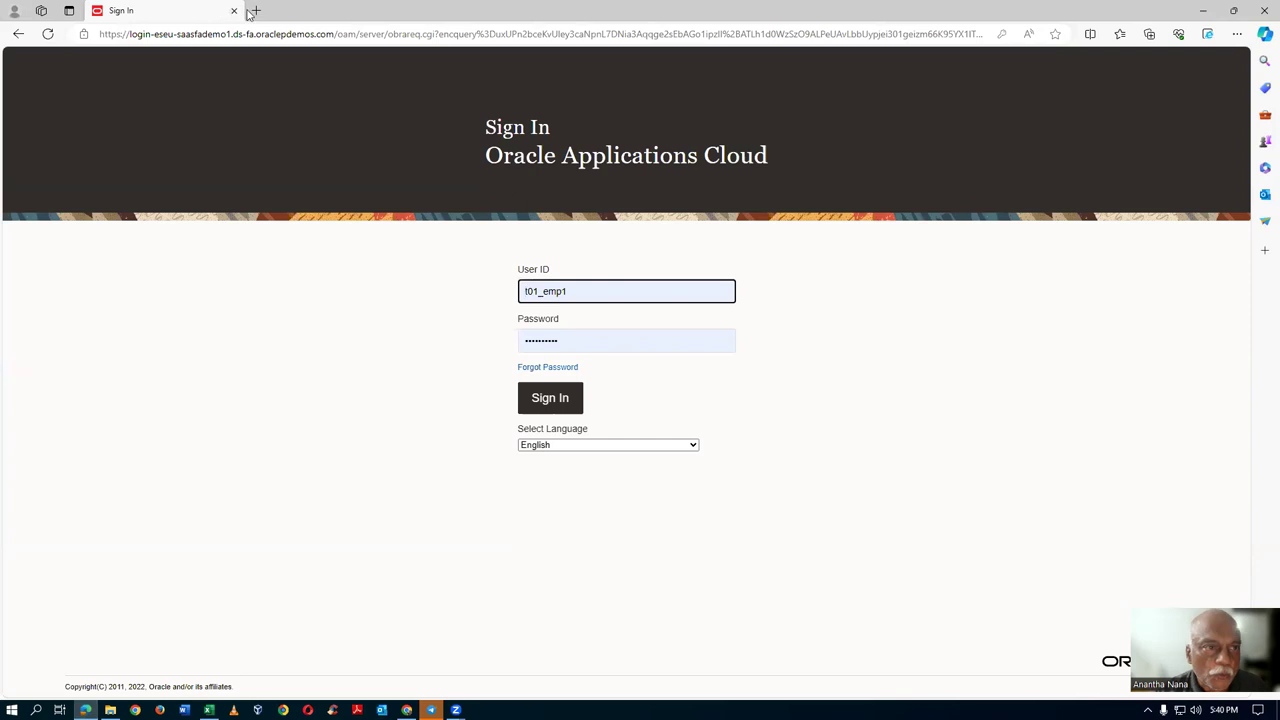
Step: Load the copied Oracle address in a new browser window, sign in as the new user, and view Procurement apps
key(alt+Tab)
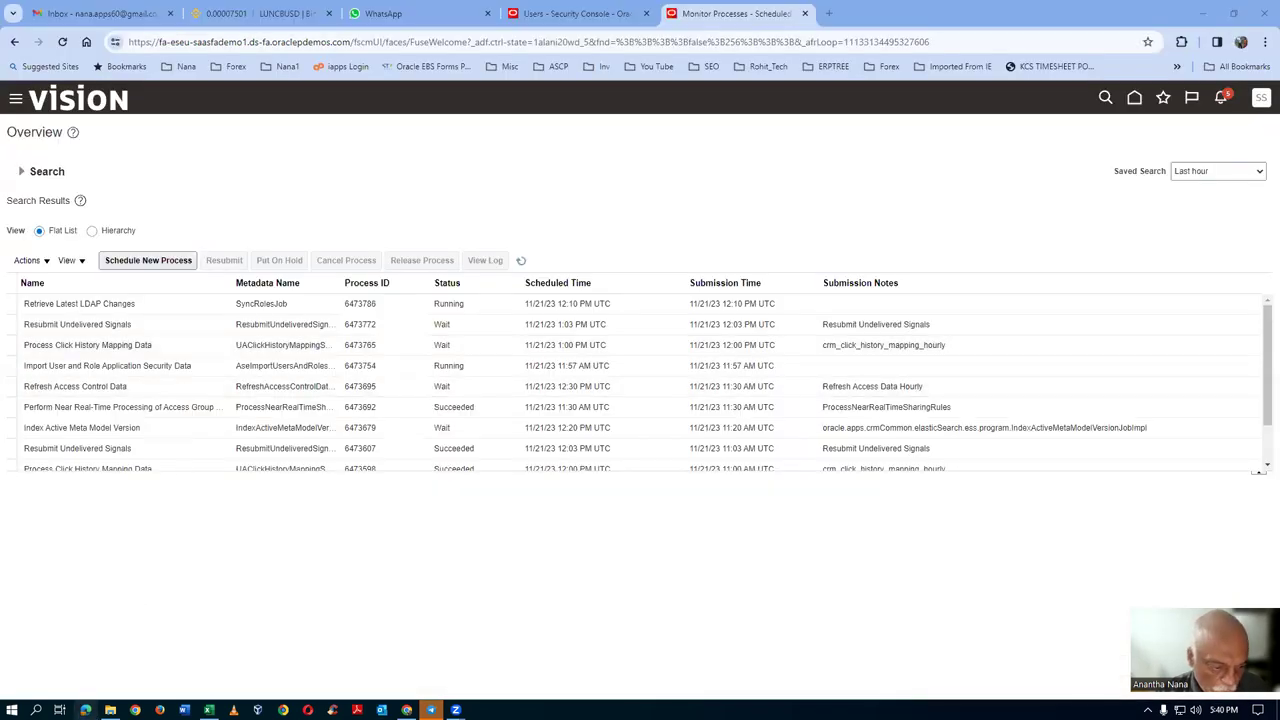
key(ctrl+n)
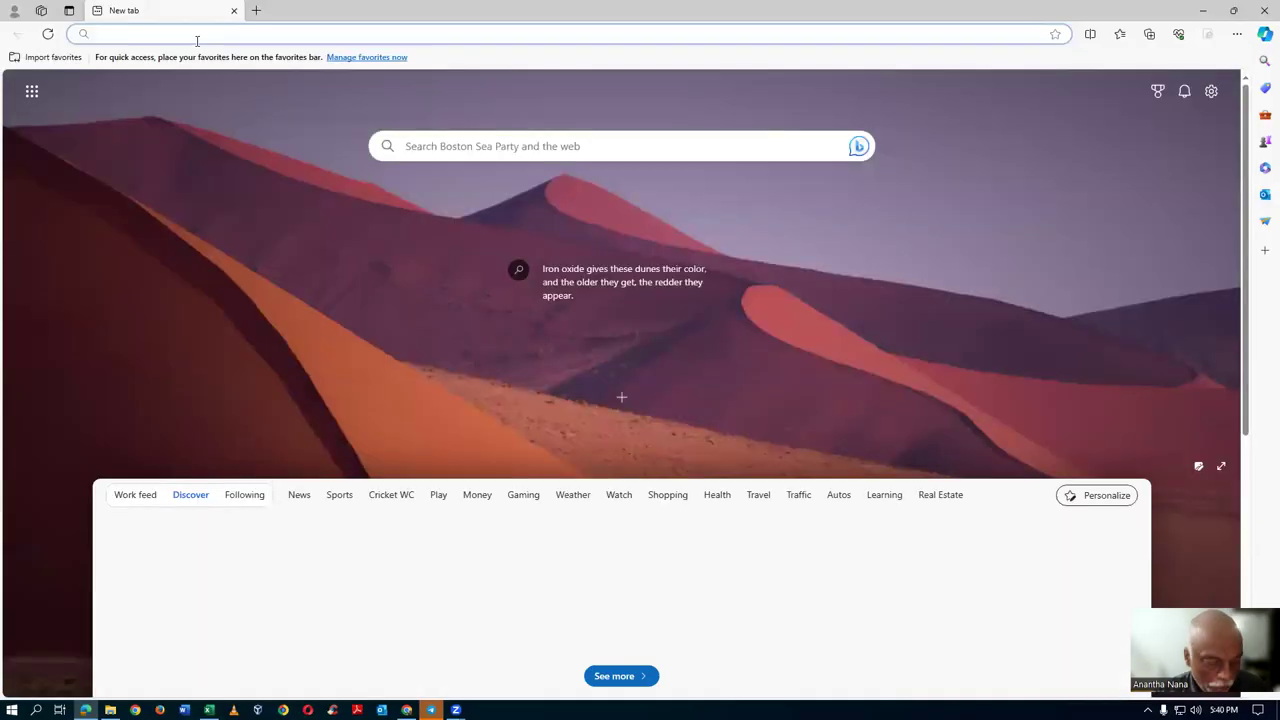
text(https://fa-eseu-saasfademo1.ds-fa.oraclepdemos.com)
key(Return)
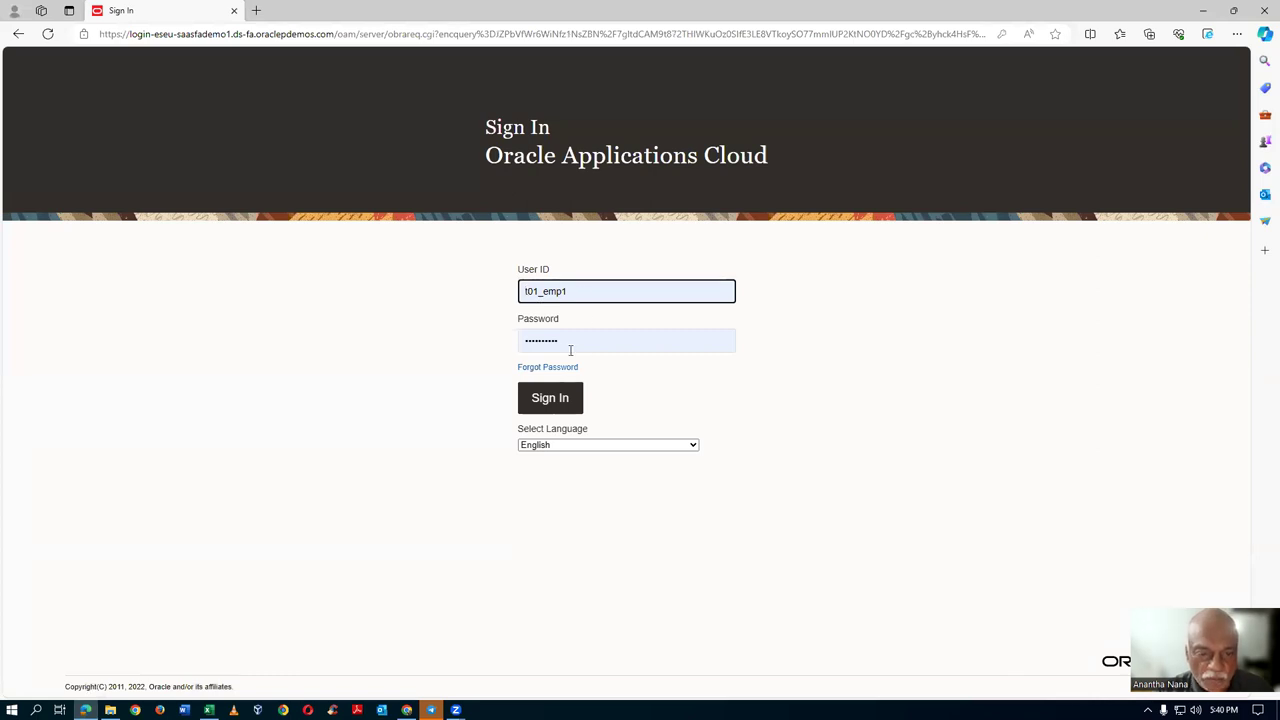
click(551, 402)
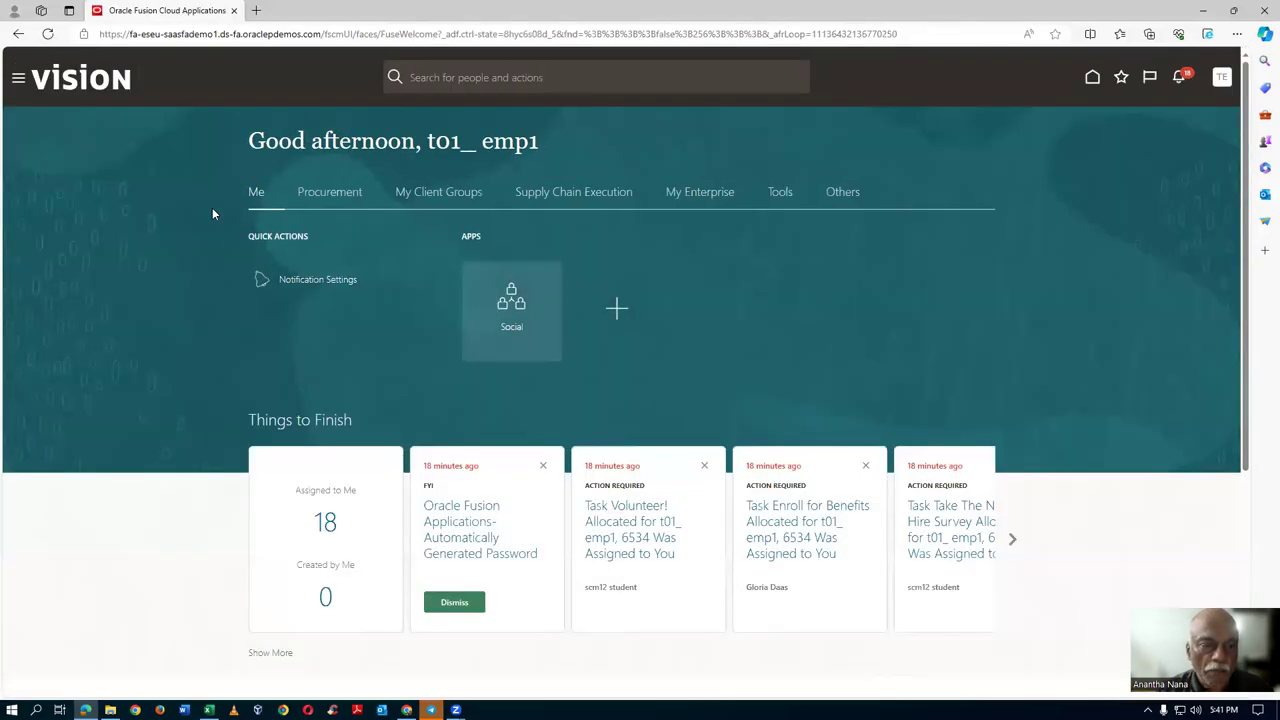
click(346, 200)
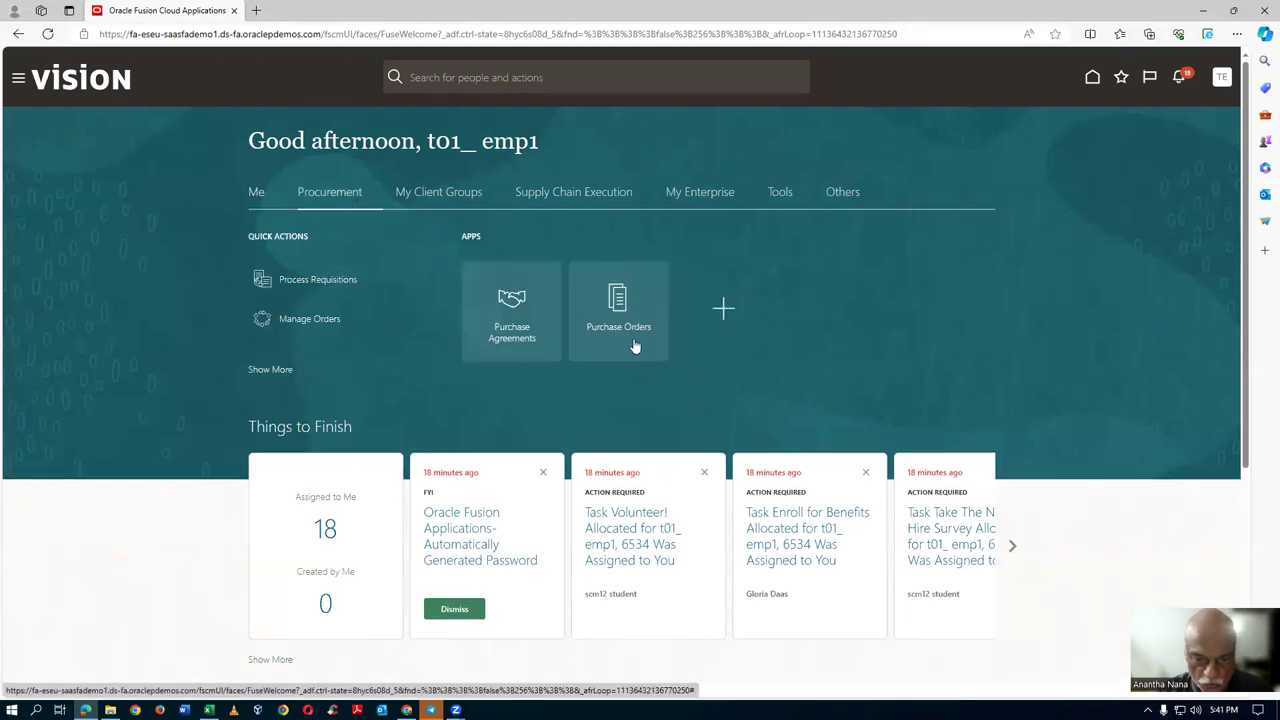
click(634, 346)
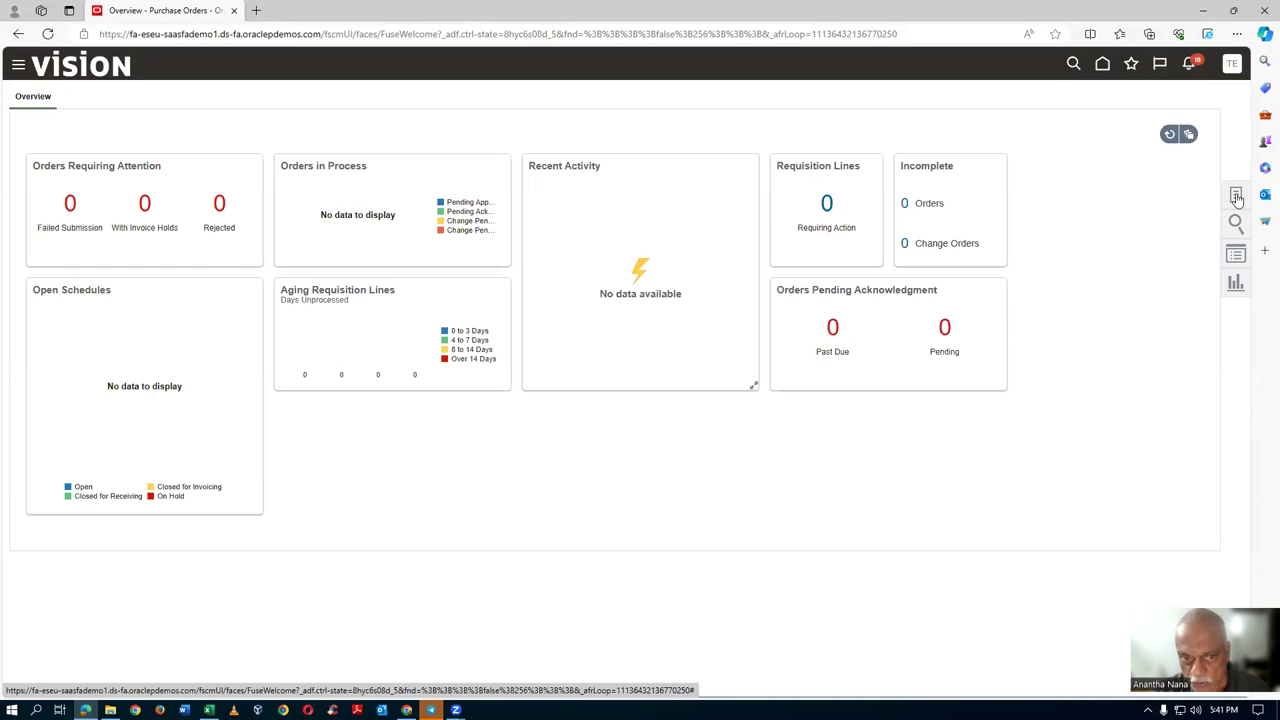
click(1236, 197)
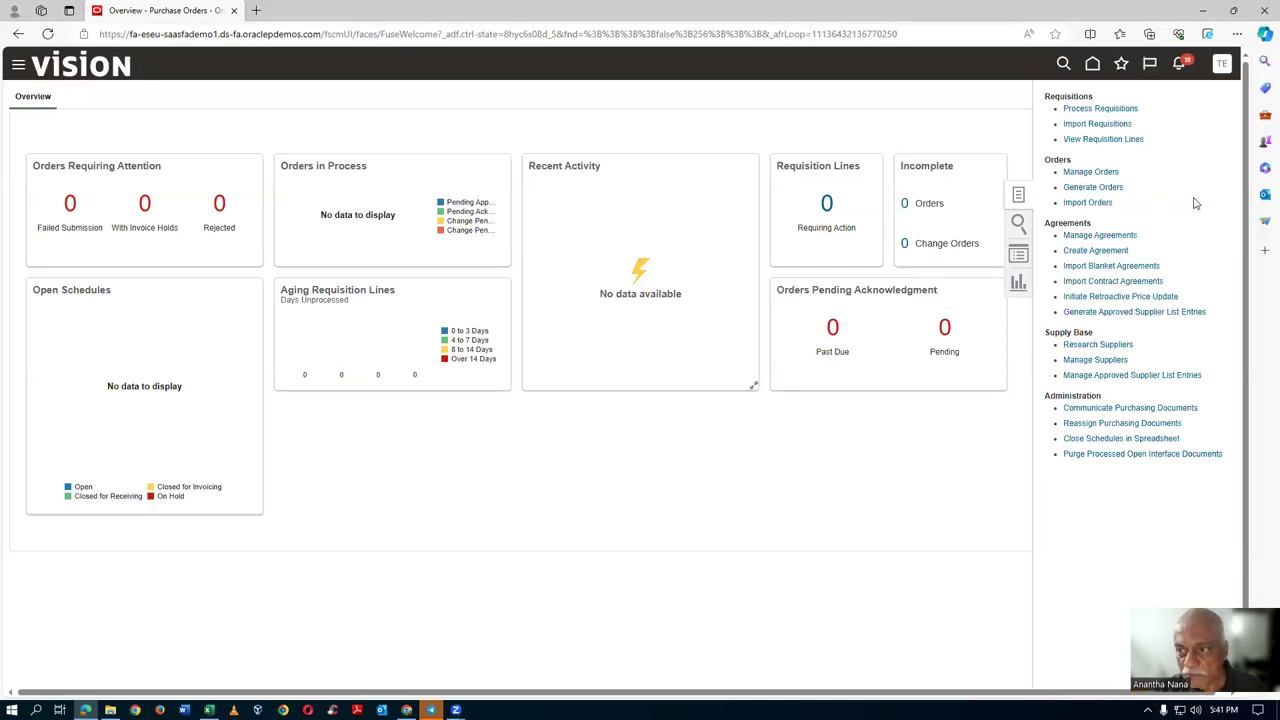
click(1092, 64)
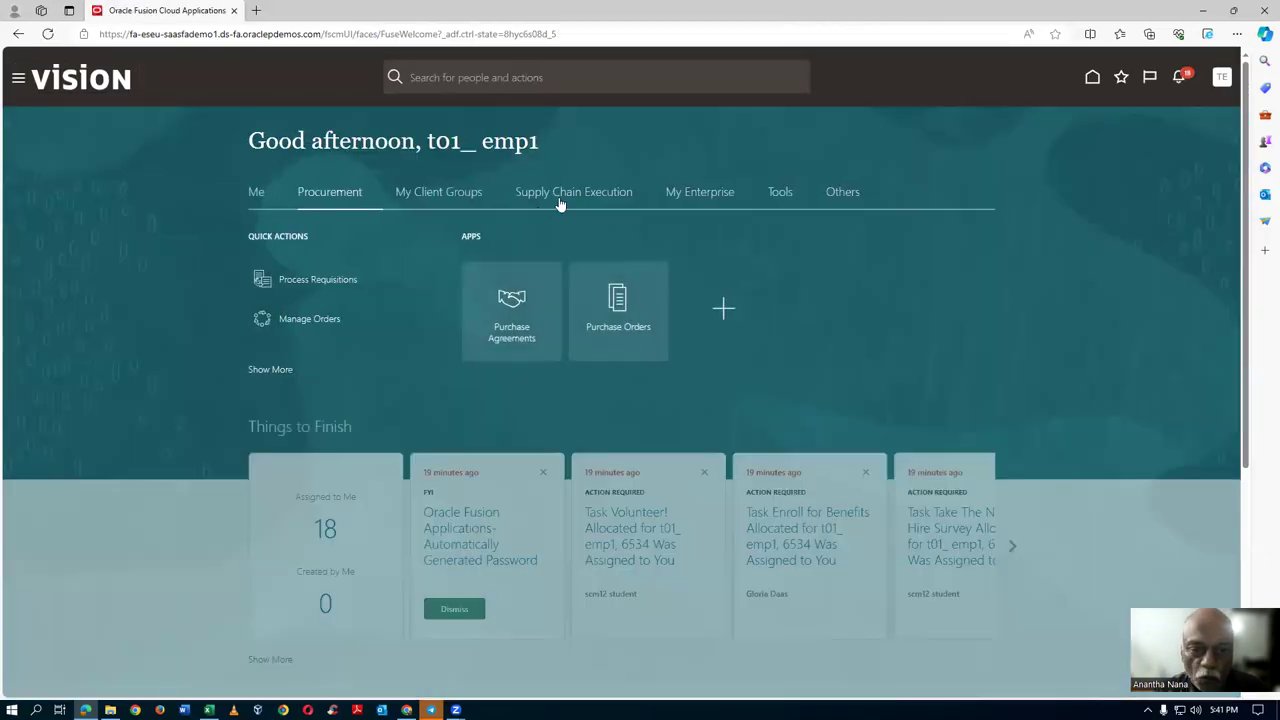
Step: Open Inventory Management under Supply Chain Execution and review its Counts task list
click(561, 200)
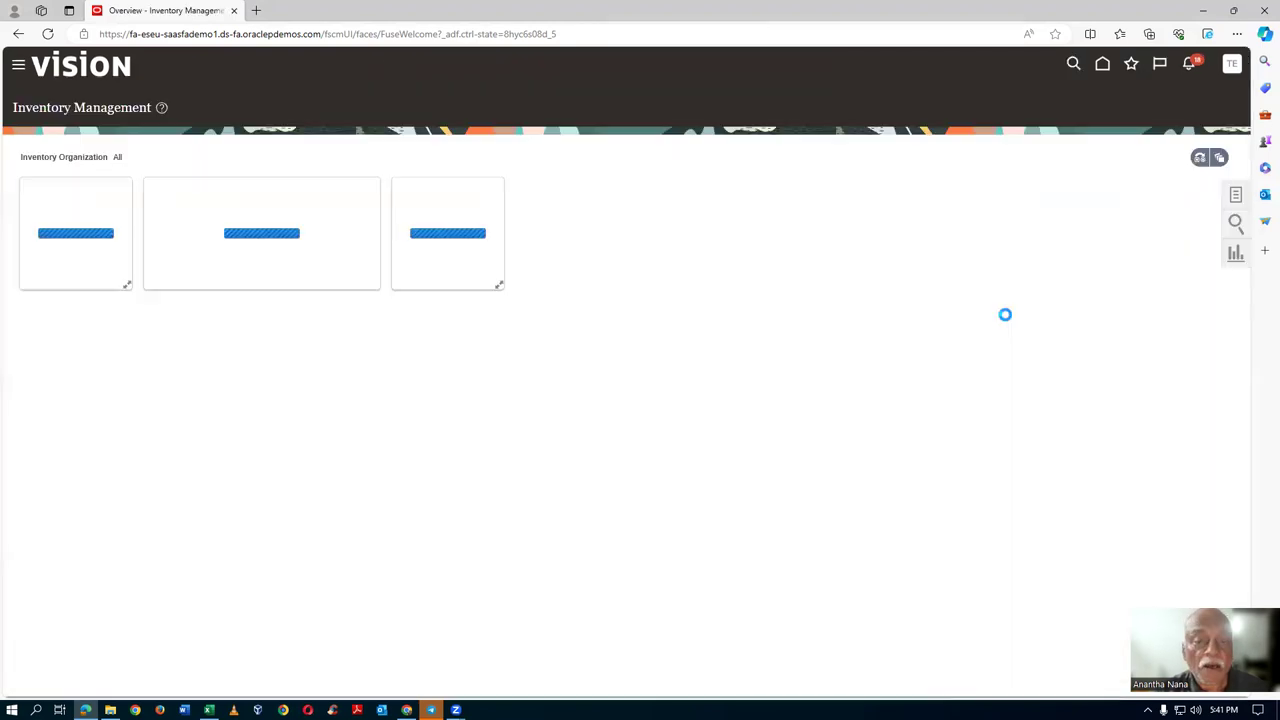
click(1236, 197)
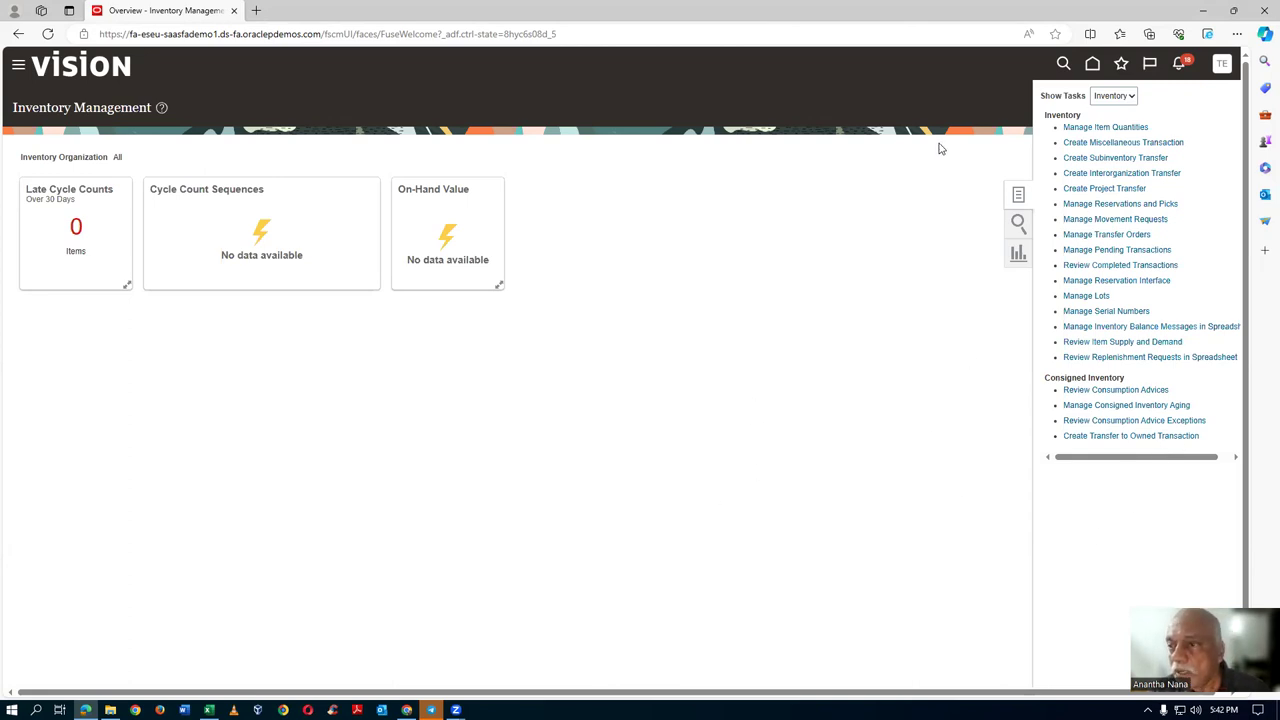
click(1125, 98)
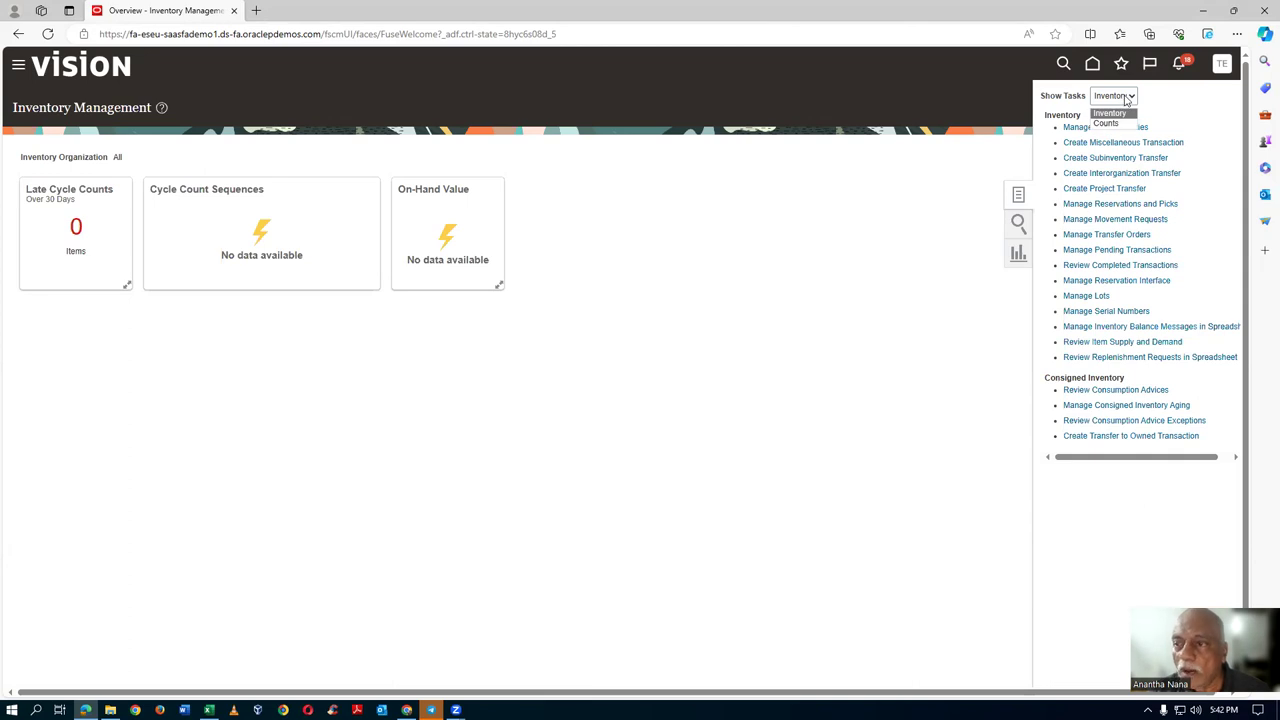
click(1117, 122)
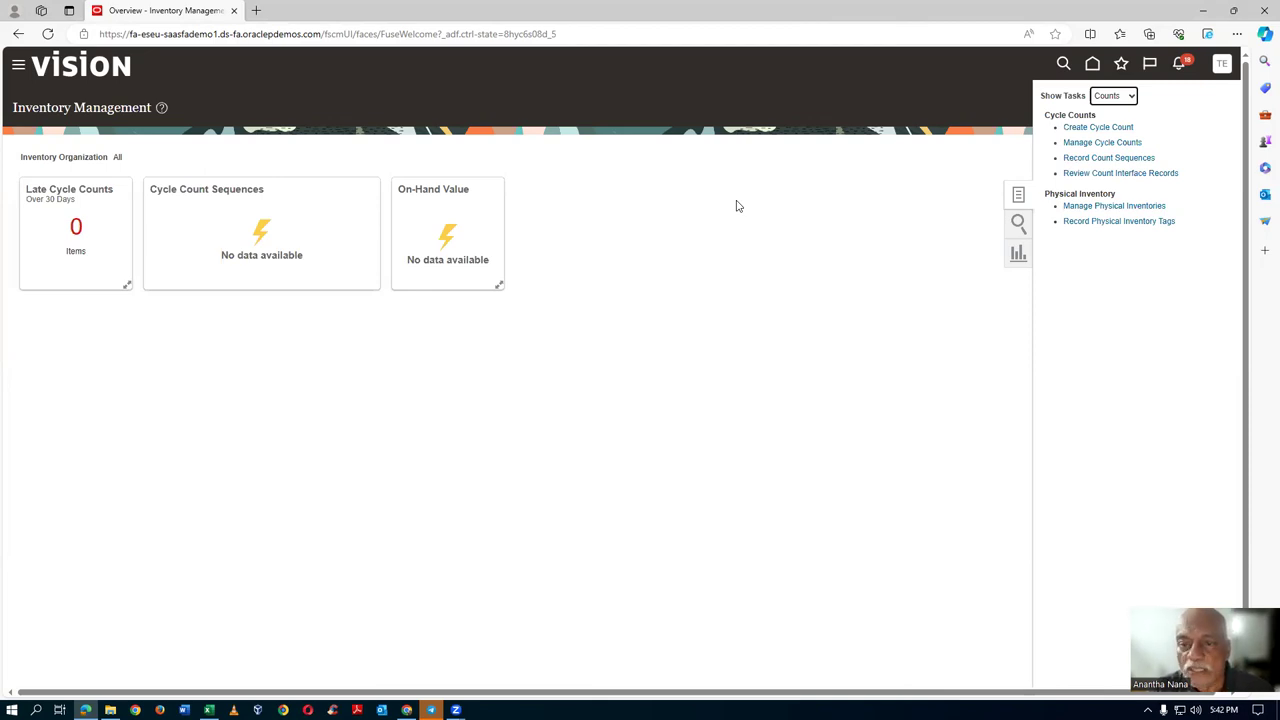
click(739, 199)
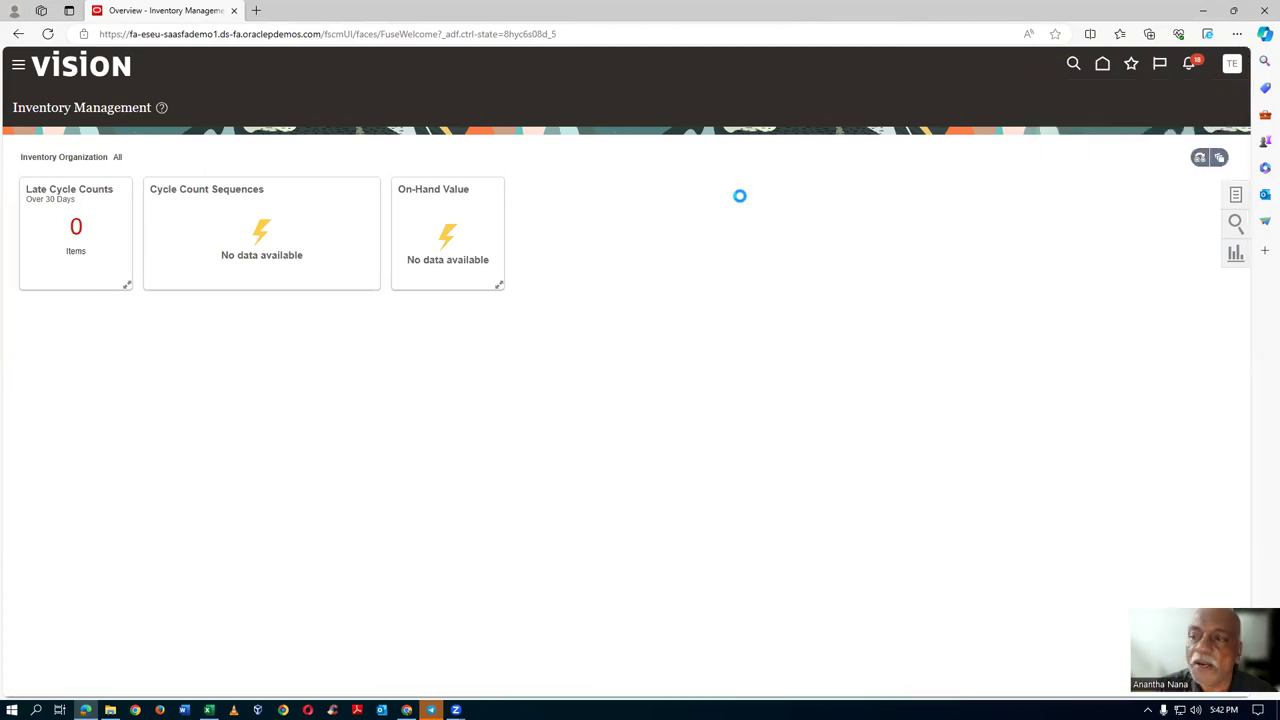